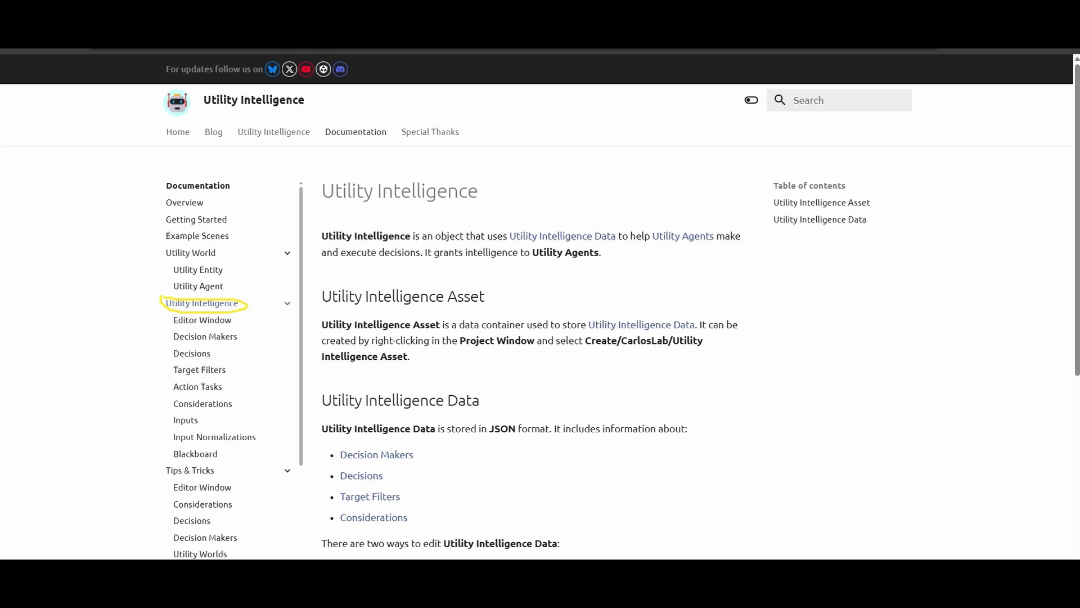
Step: Read the documentation on Utility Intelligence, Target Filters, Considerations and Input Normalizations, plus the Carlos Lab Discord server rules
scroll(535, 337, down, 3)
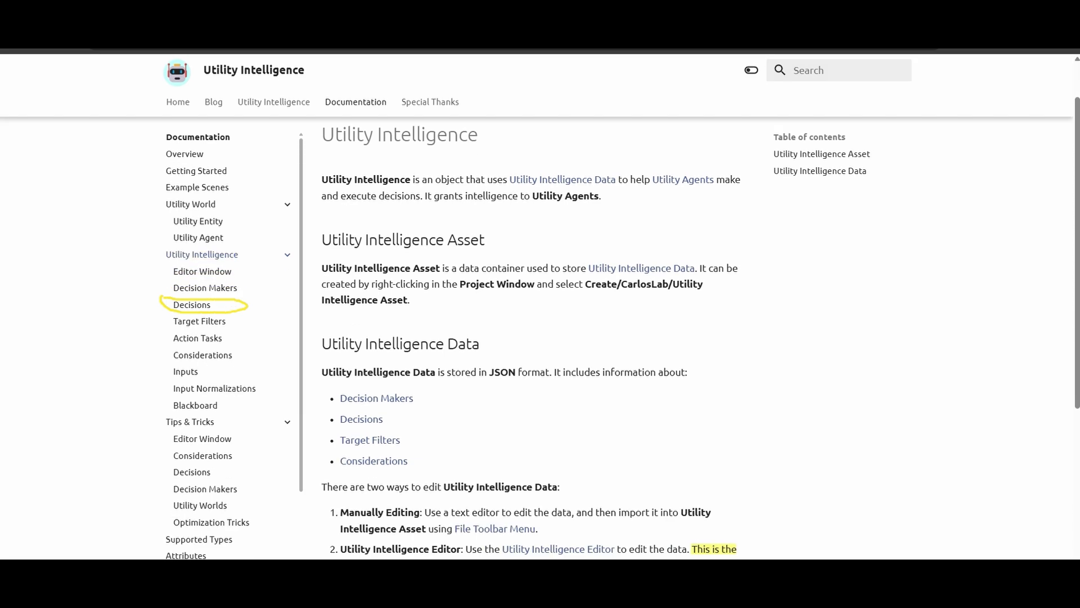
scroll(535, 338, down, 2)
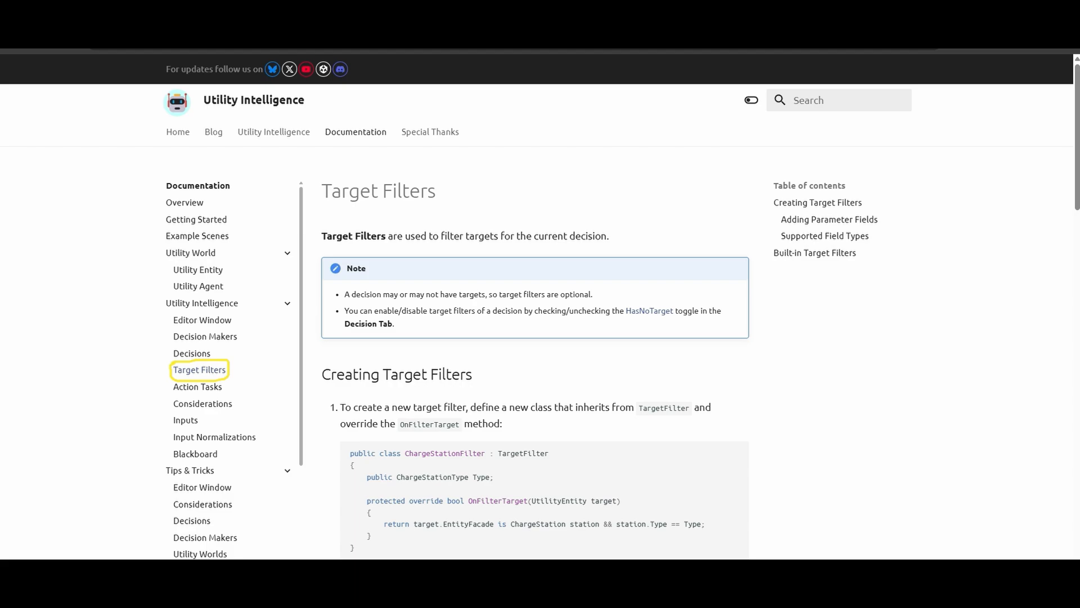
scroll(534, 338, down, 4)
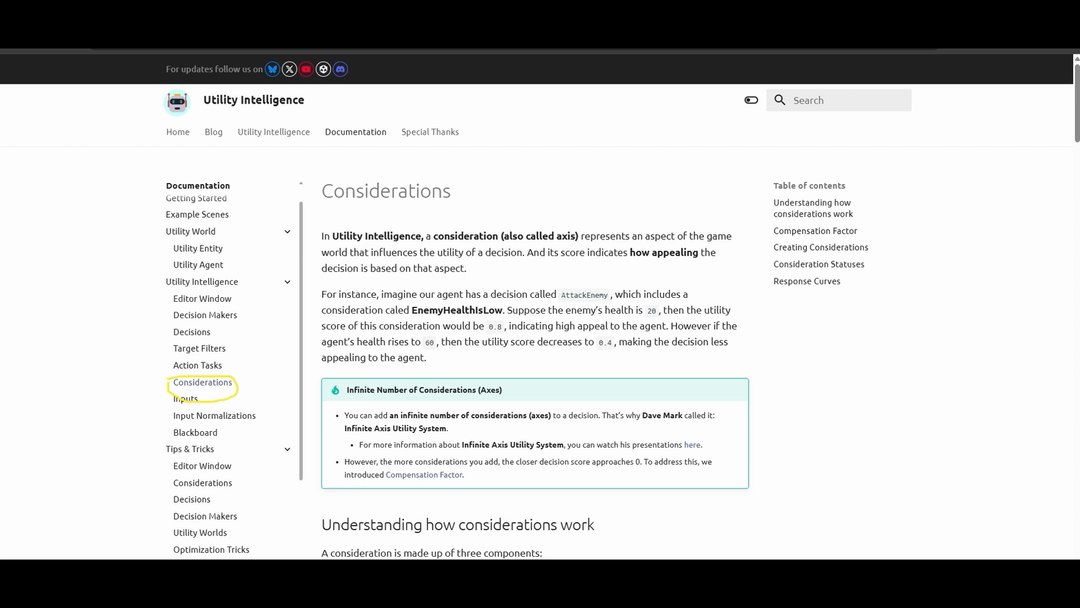
scroll(535, 338, down, 5)
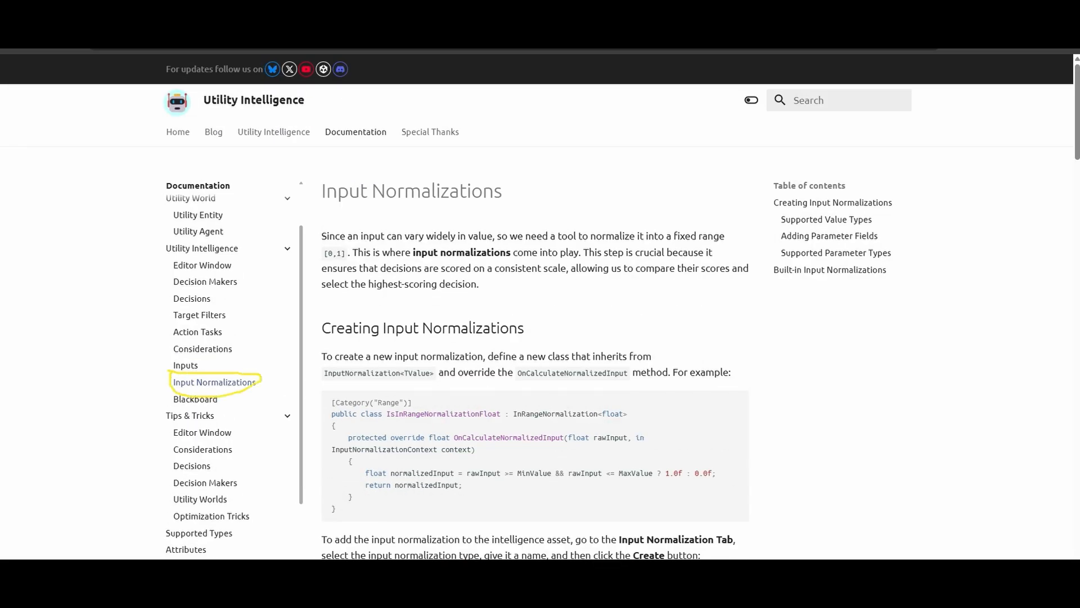
scroll(534, 337, down, 3)
scroll(534, 338, down, 3)
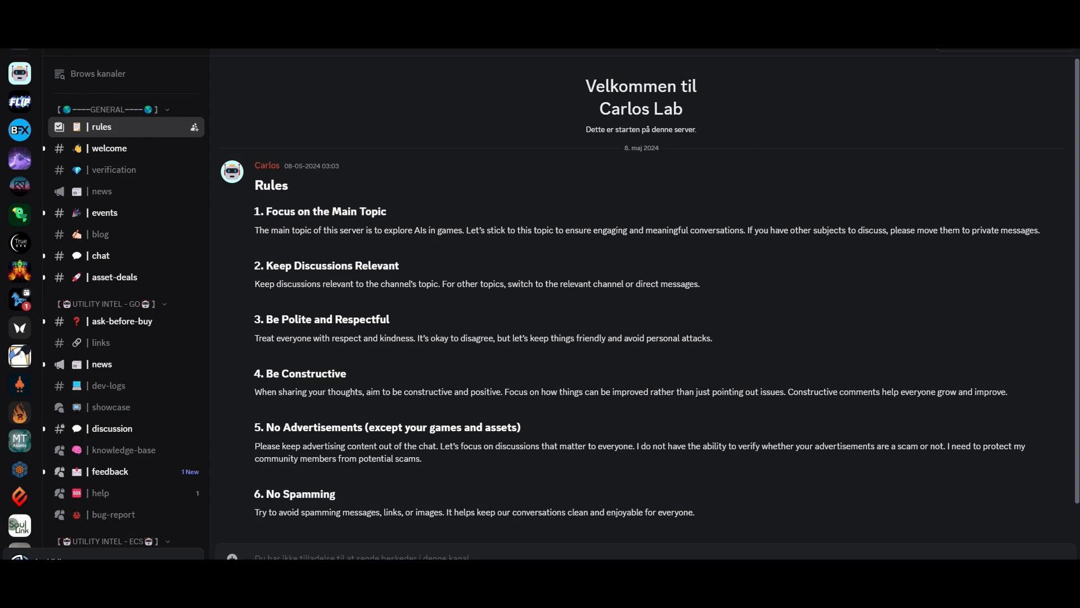
scroll(643, 304, down, 1)
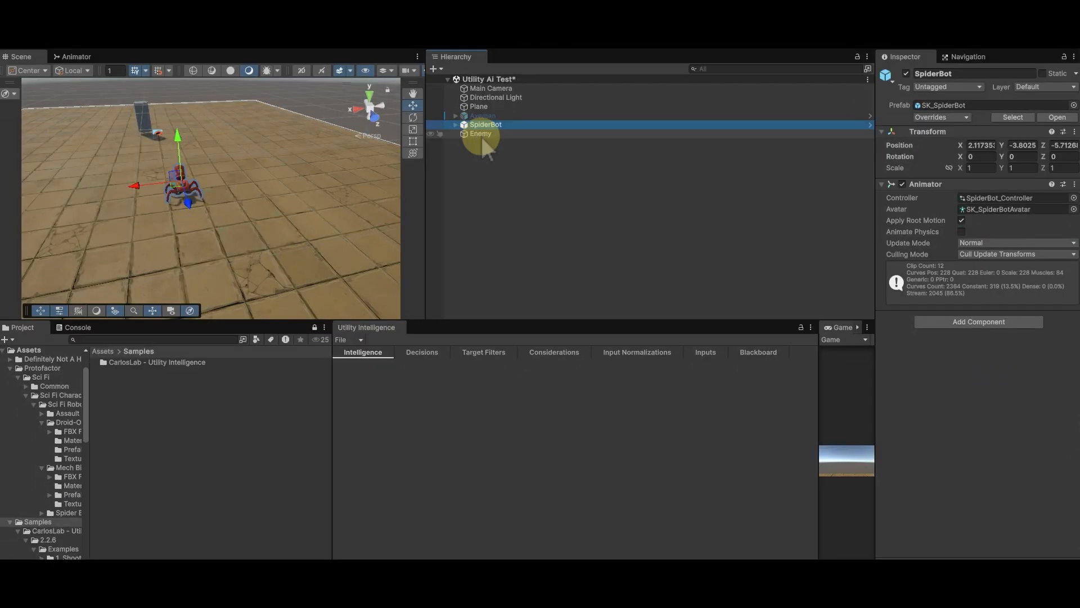
Step: Examine the SpiderBot's animator parameters and the motions and thresholds of its Locomotion blend tree
click(73, 57)
click(20, 96)
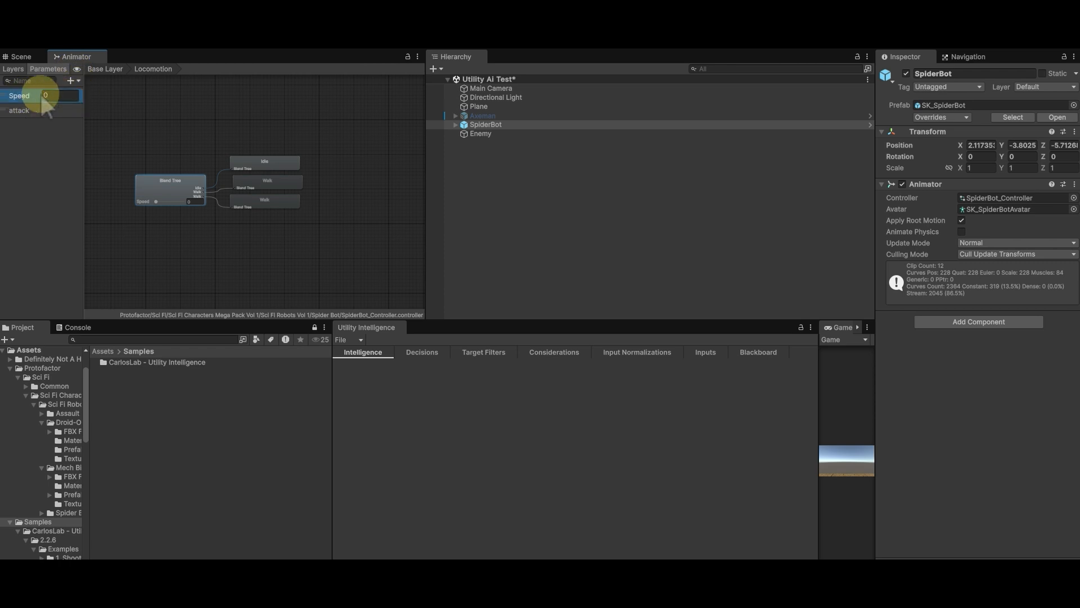
click(166, 192)
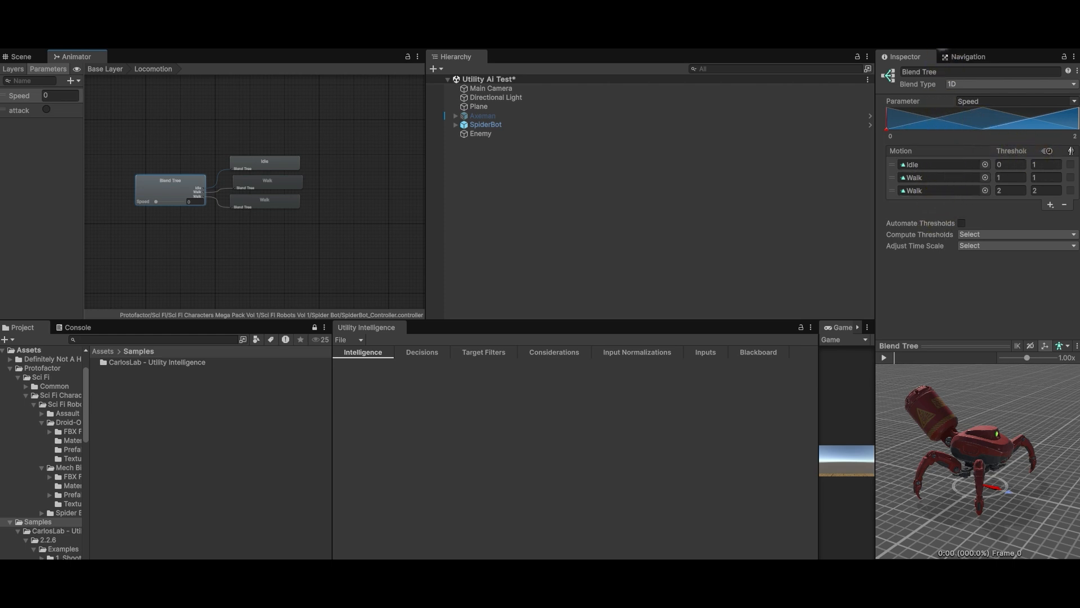
mouse_move(978, 129)
mouse_down()
mouse_move(868, 157)
mouse_move(965, 137)
mouse_up()
key(ctrl+s)
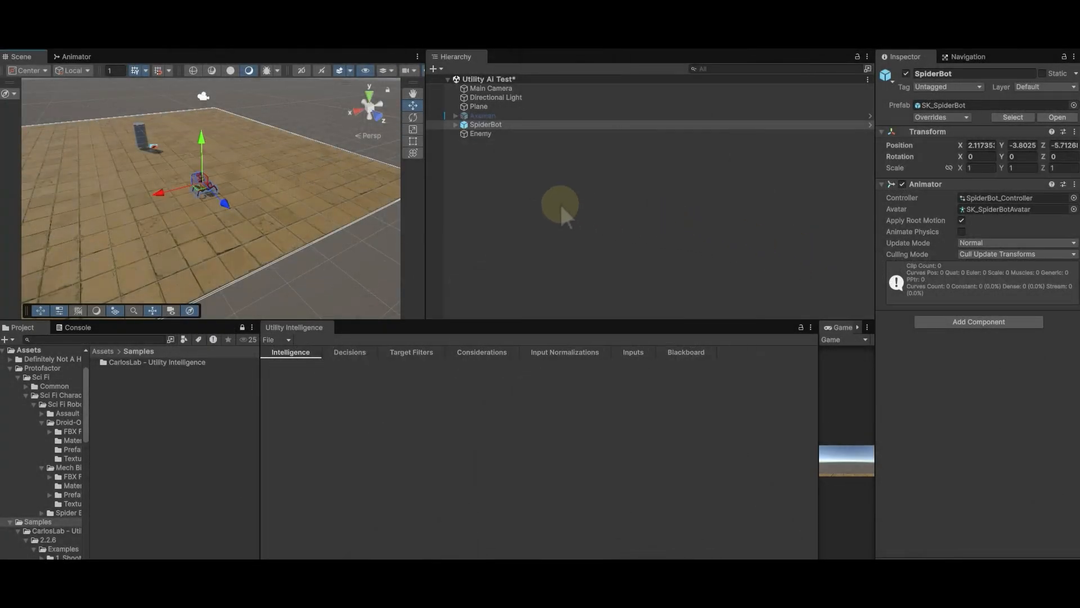
Step: Create an empty game object at the root of the scene and name it World
click(514, 197)
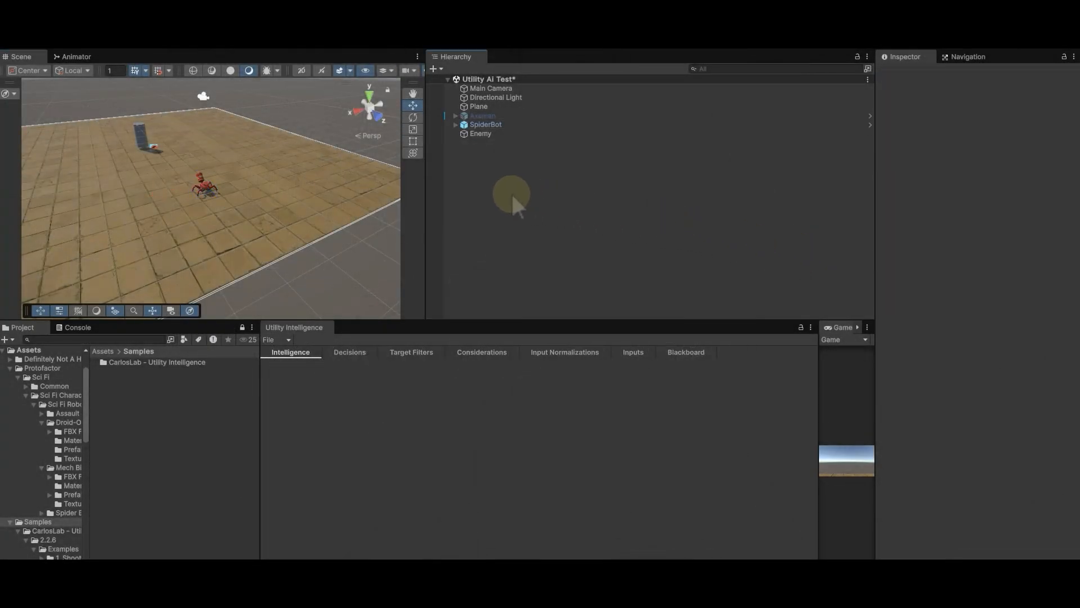
right_click(498, 192)
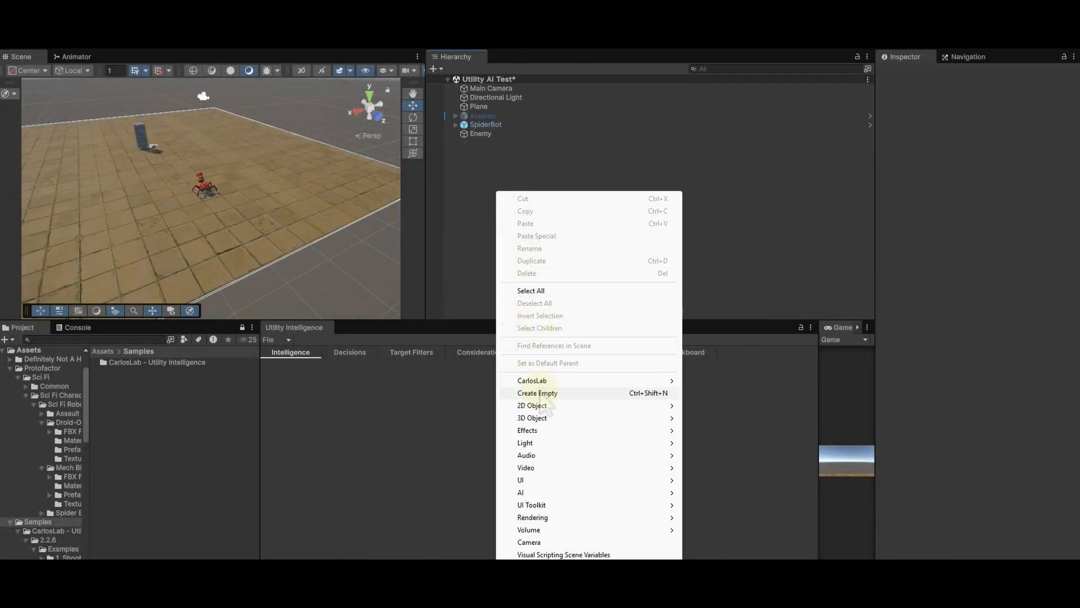
click(537, 392)
text(World)
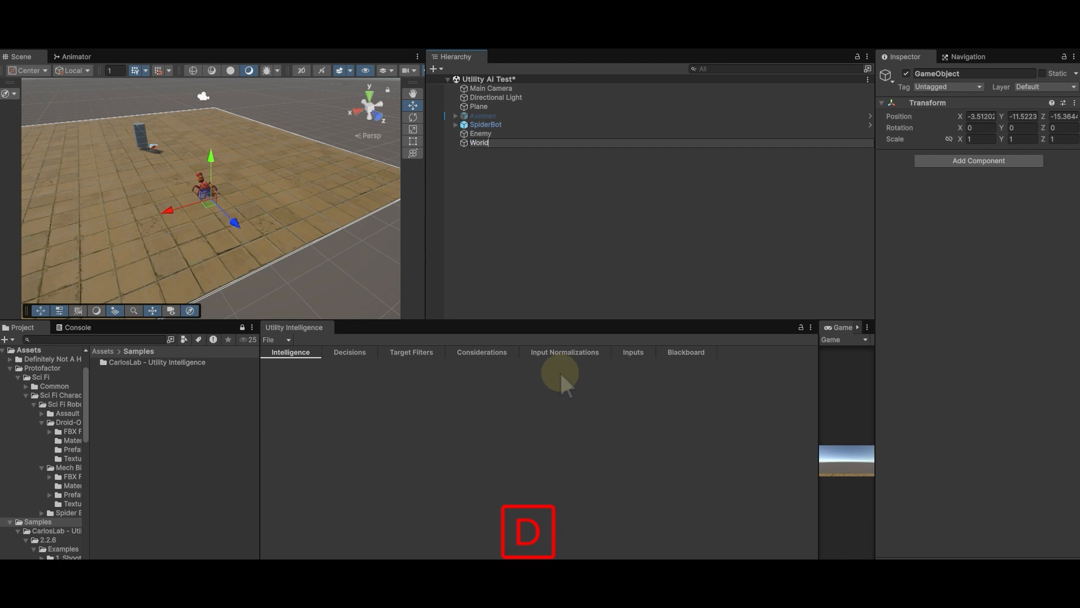
key(Return)
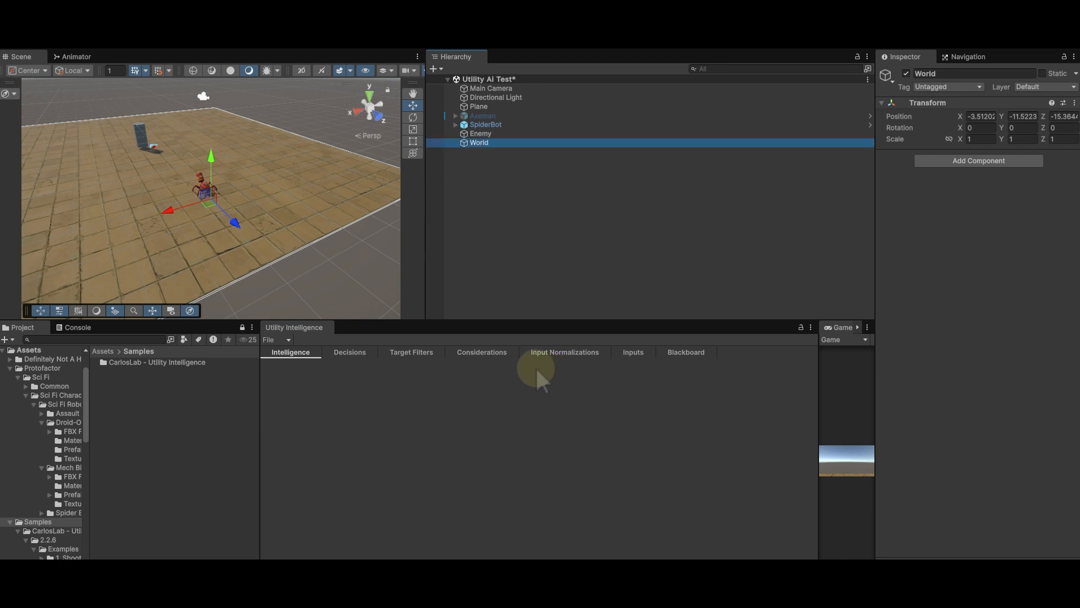
Step: Add the Utility World Controller component to the World object
click(956, 163)
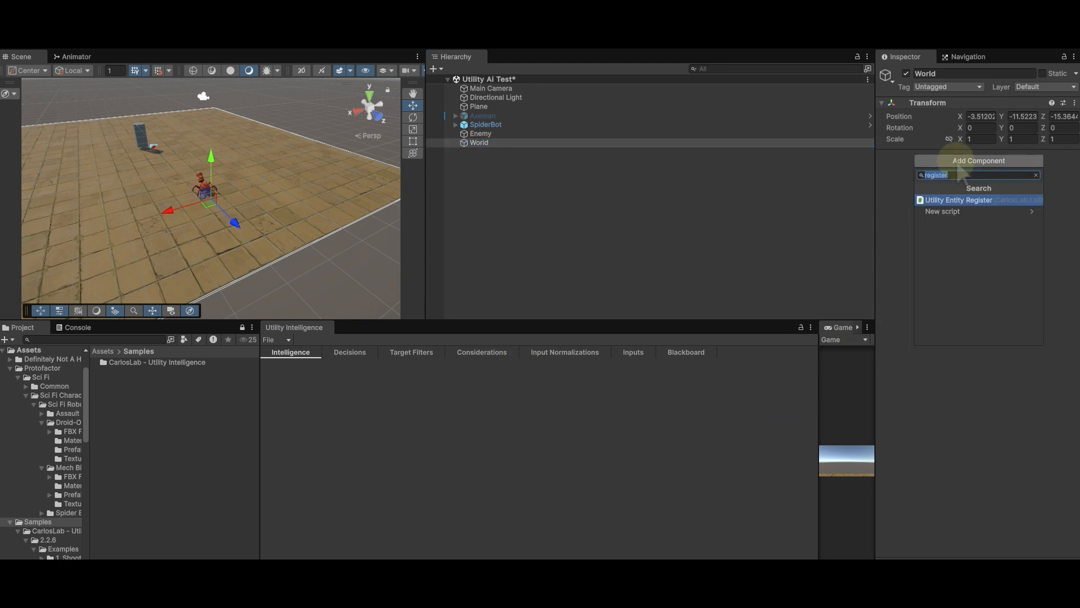
text(world)
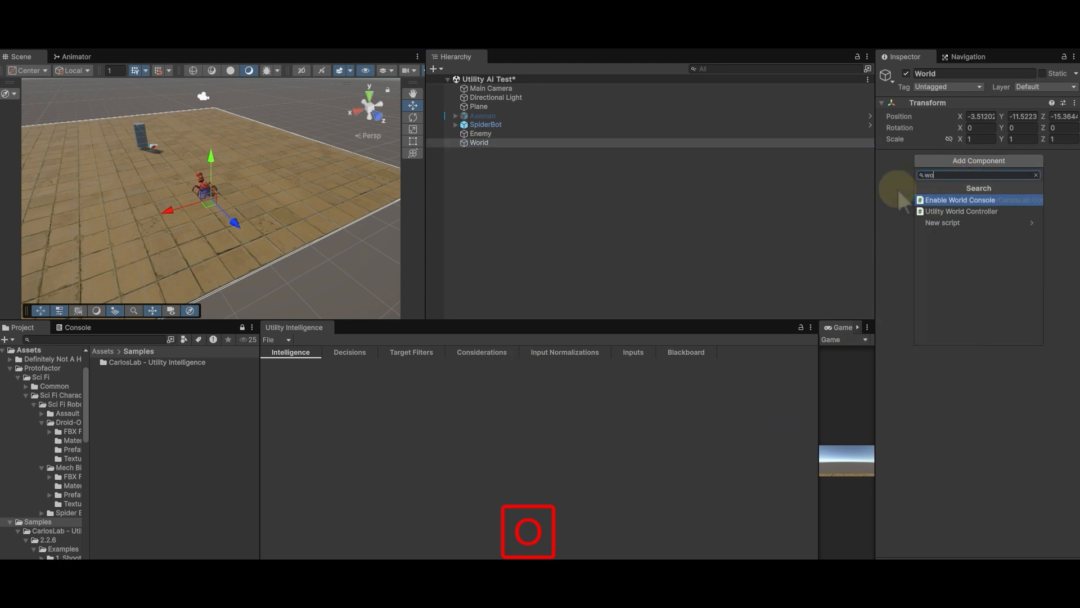
click(951, 212)
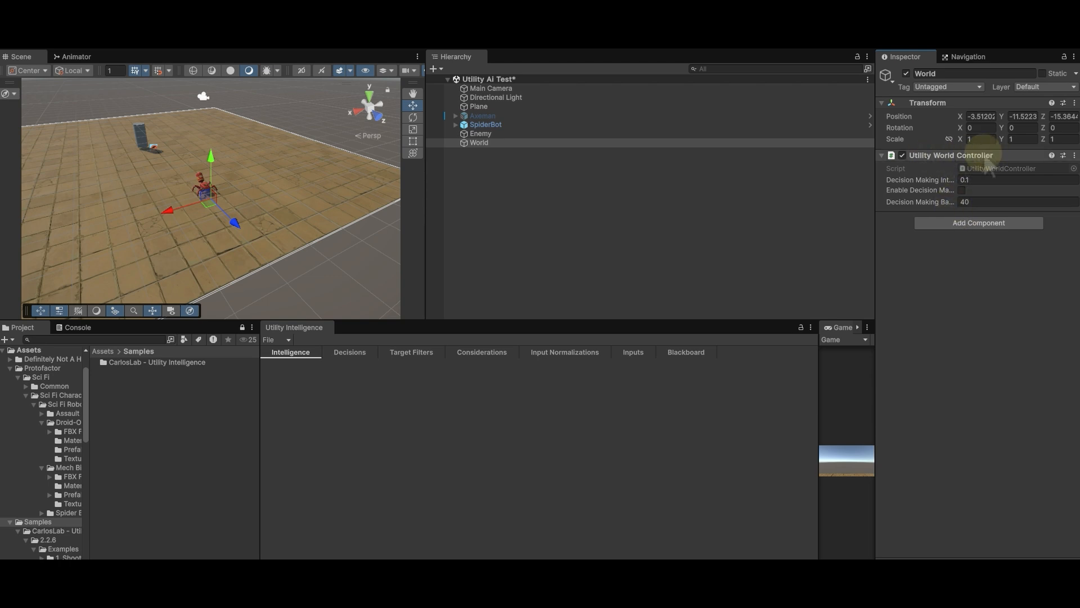
Step: Create an empty child object under World and name it World_Register
right_click(497, 145)
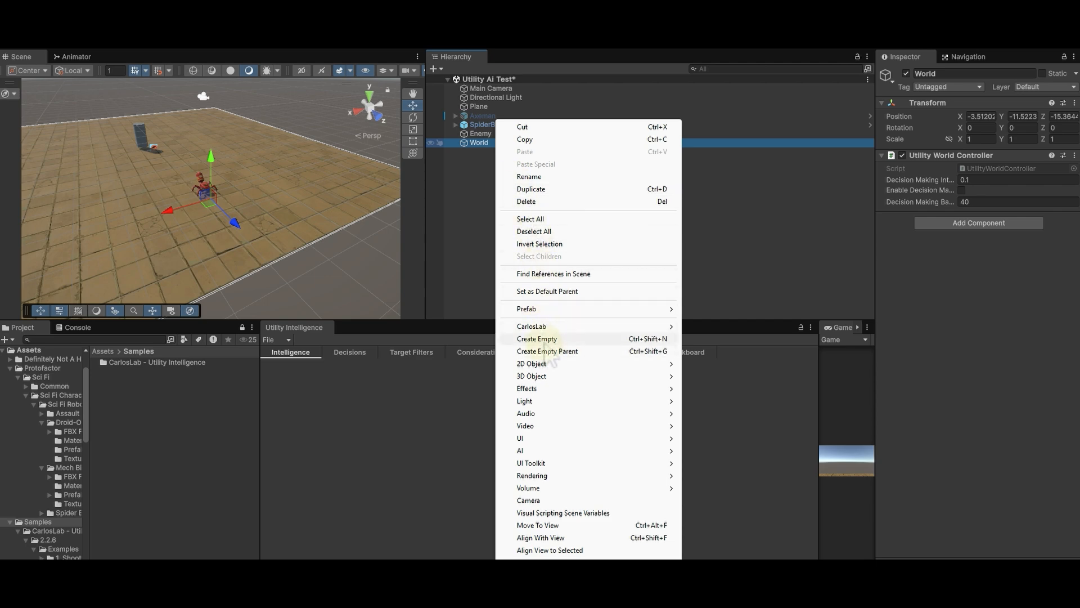
click(544, 340)
text(World_R)
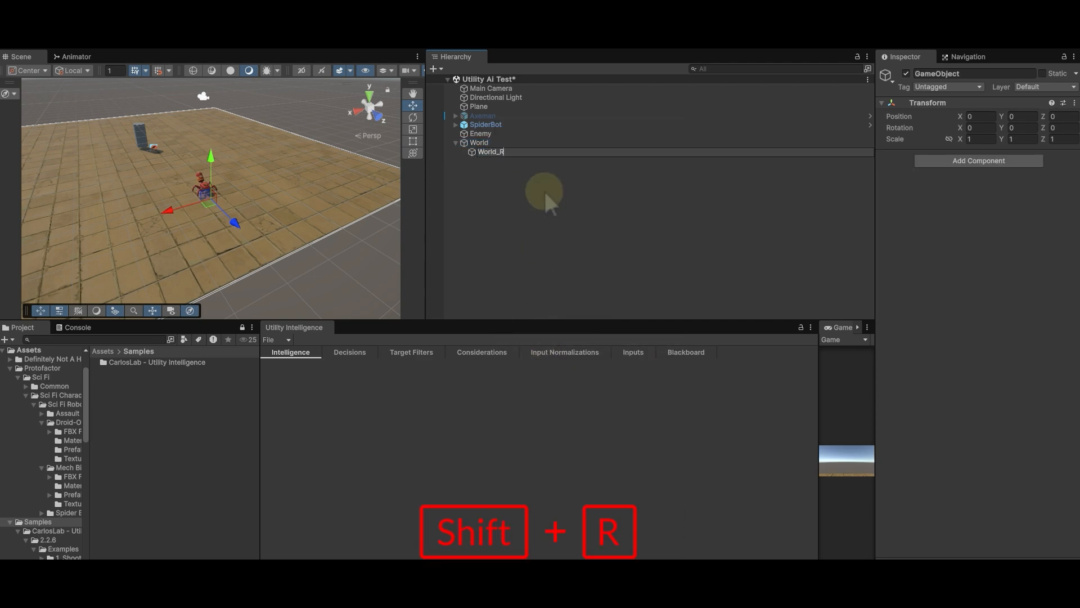
text(egister)
key(Return)
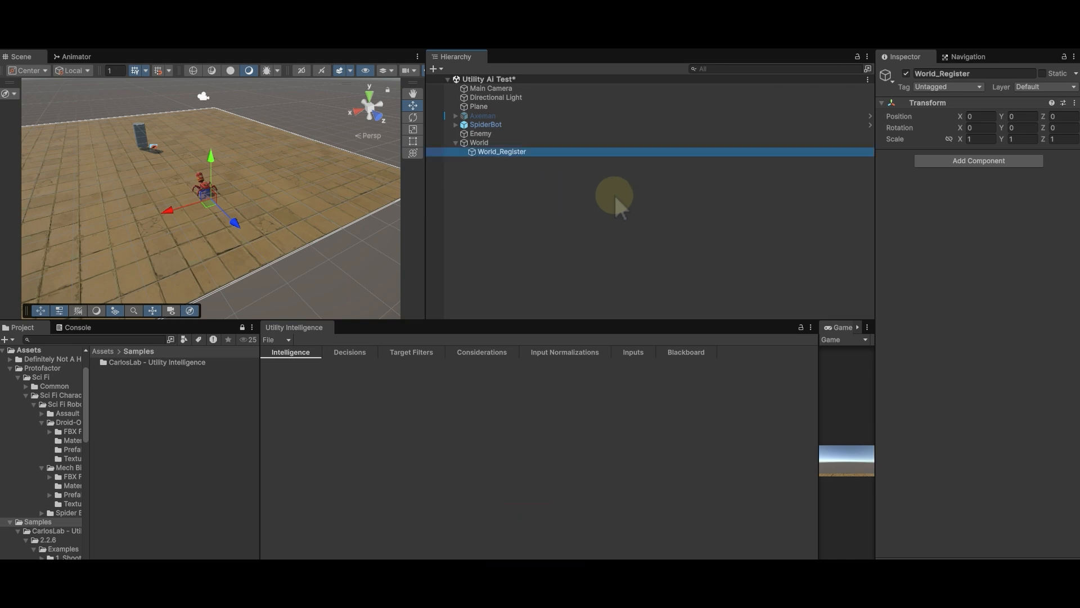
click(997, 161)
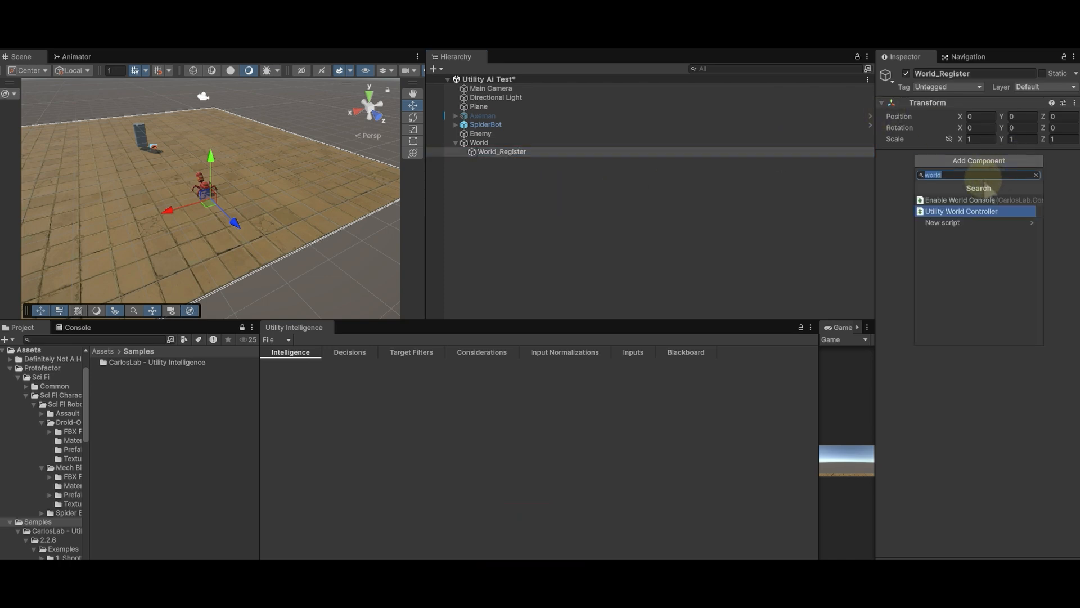
text(enti)
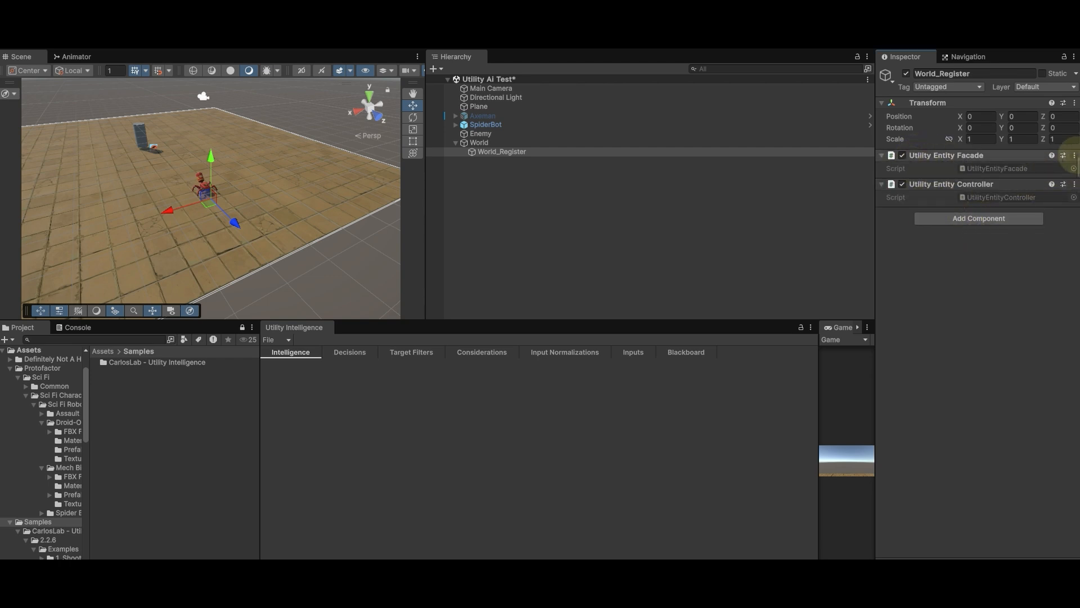
key(ctrl+z)
Step: Add the Utility Entity Register component to World_Register and assign the World object to its World reference
click(980, 162)
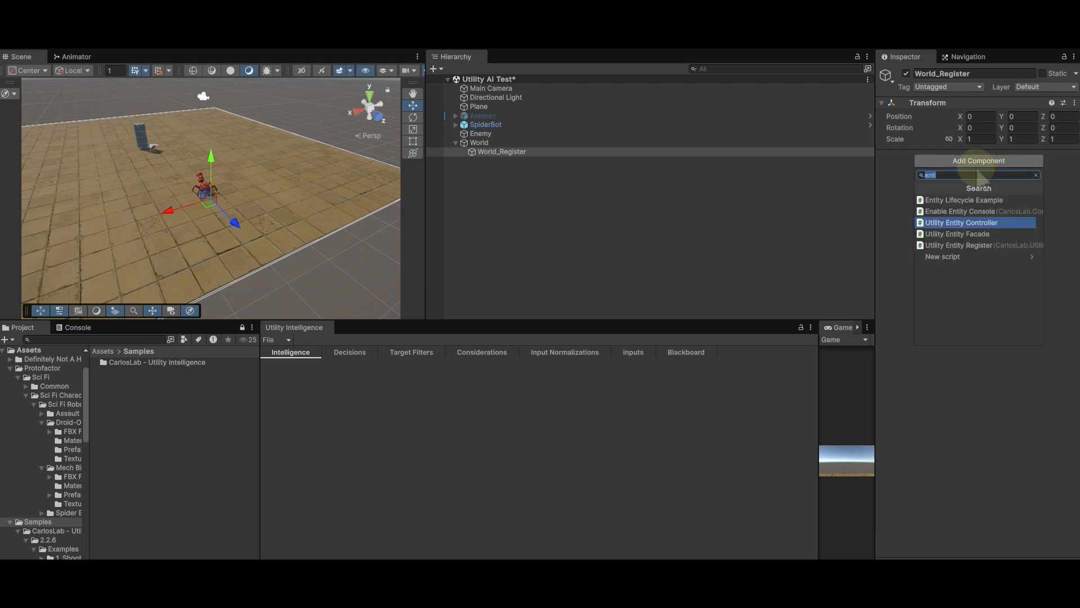
click(960, 247)
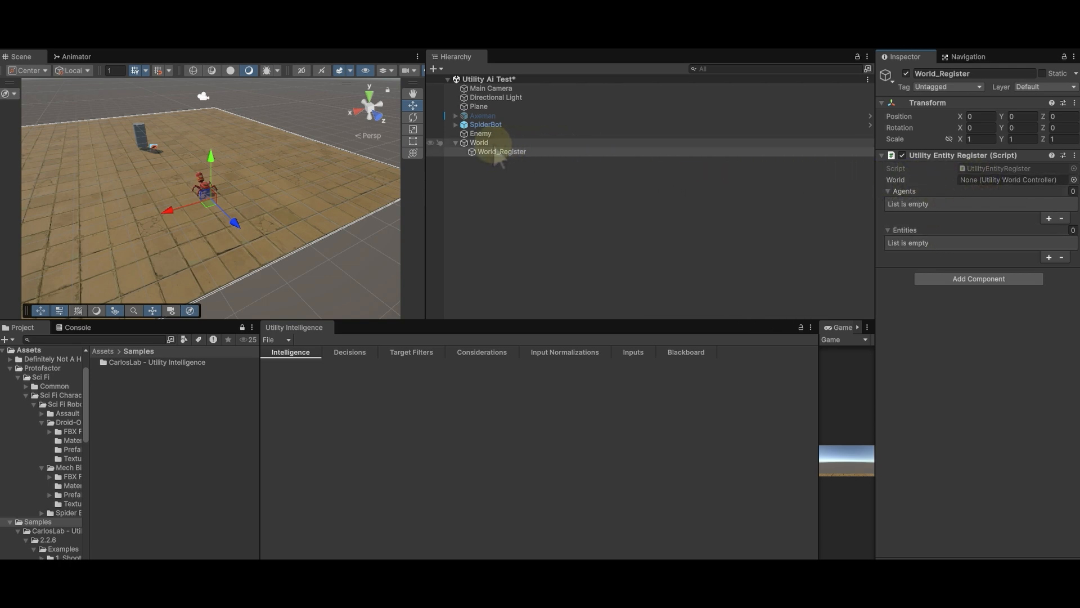
drag(479, 151, 980, 196)
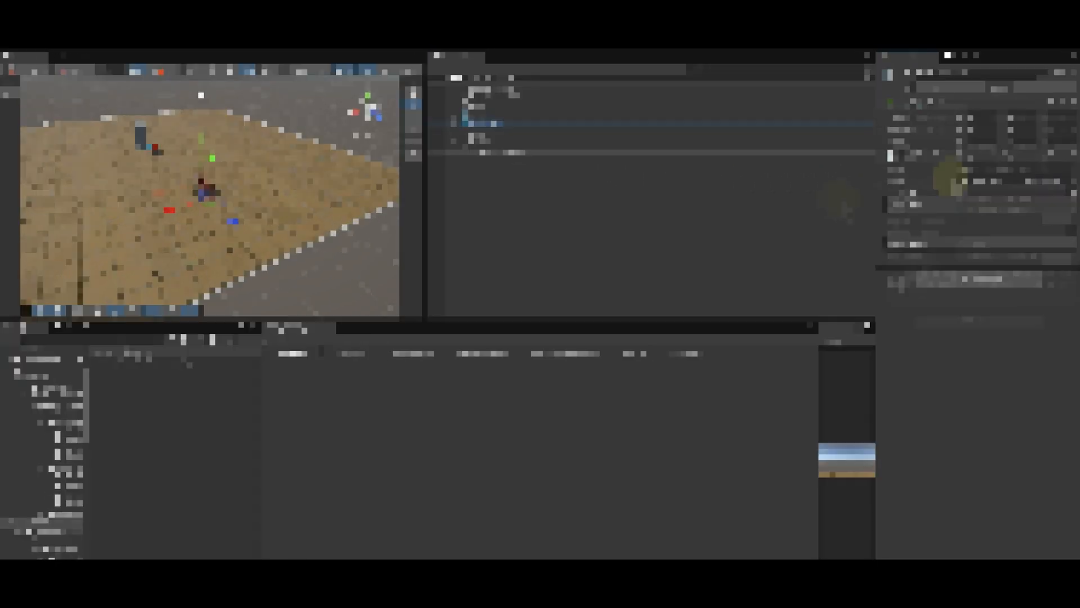
Step: Add the Utility Agent Controller component to SpiderBot and expand its settings
click(477, 125)
click(455, 143)
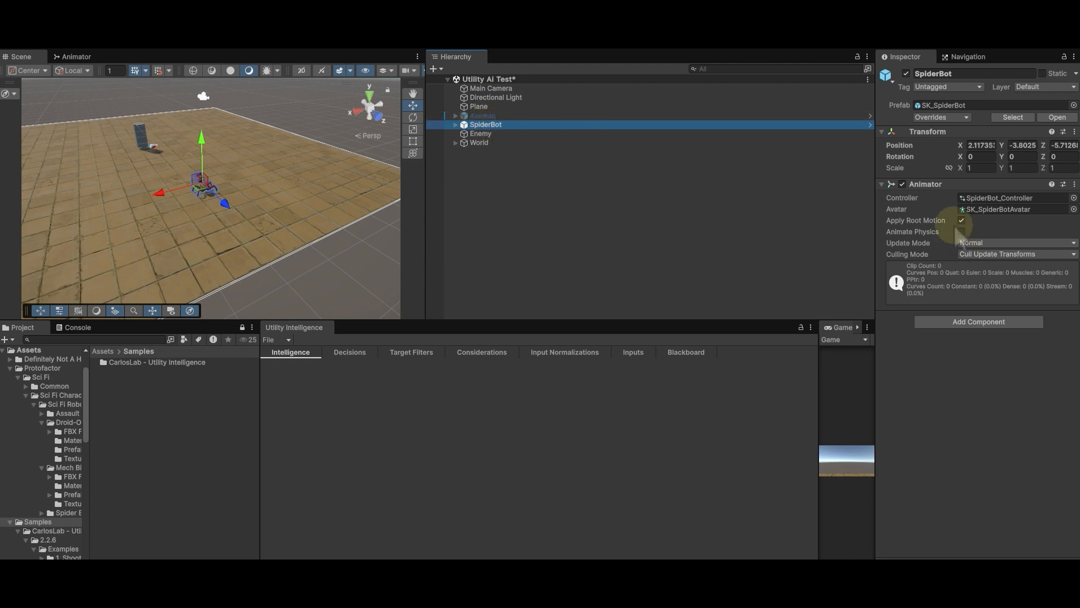
click(882, 184)
click(963, 206)
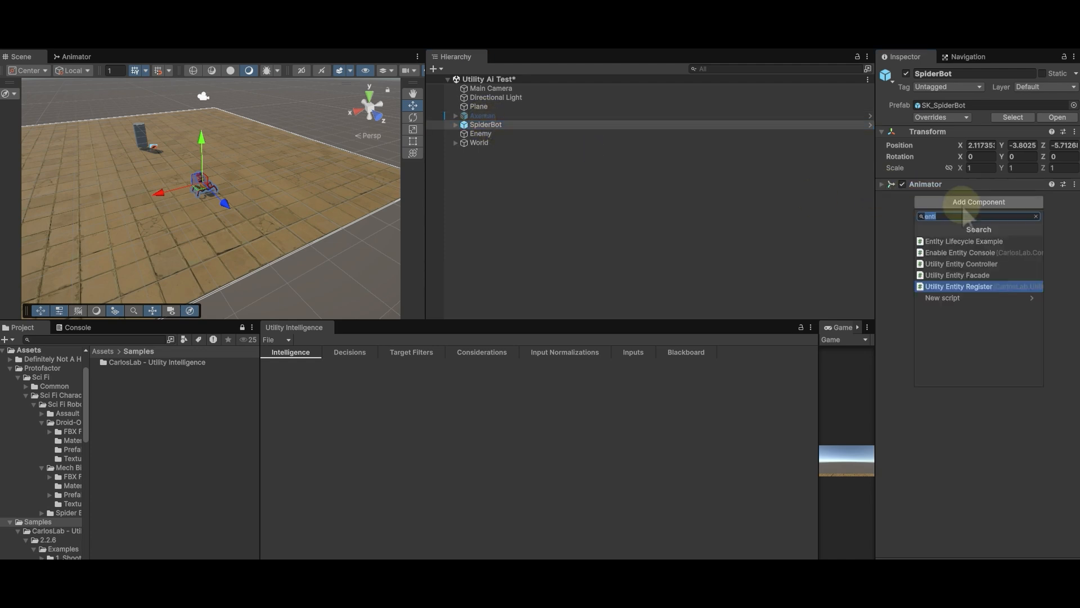
text(util)
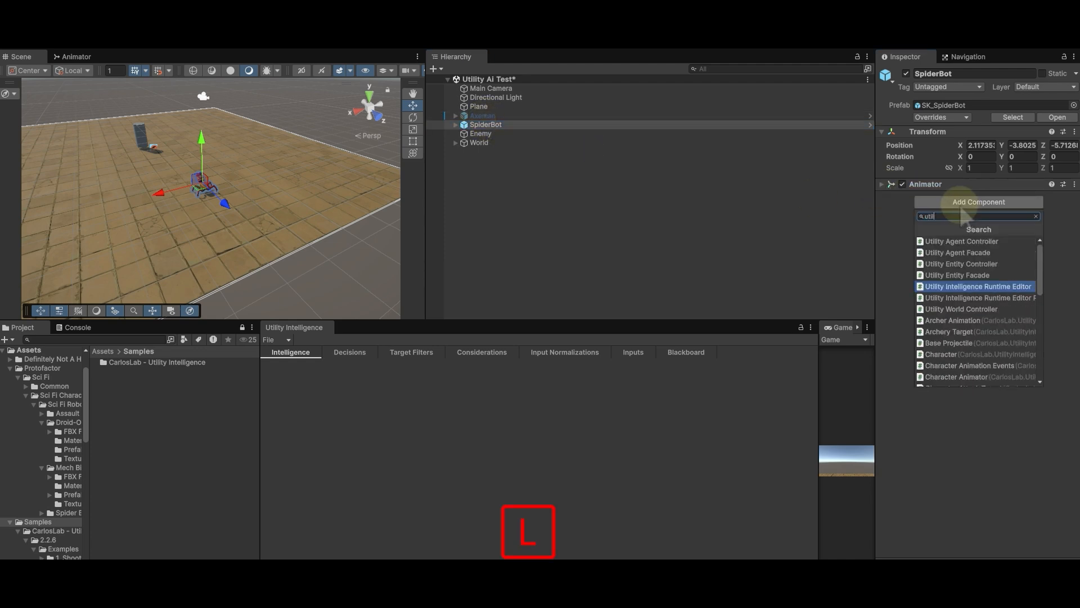
click(957, 241)
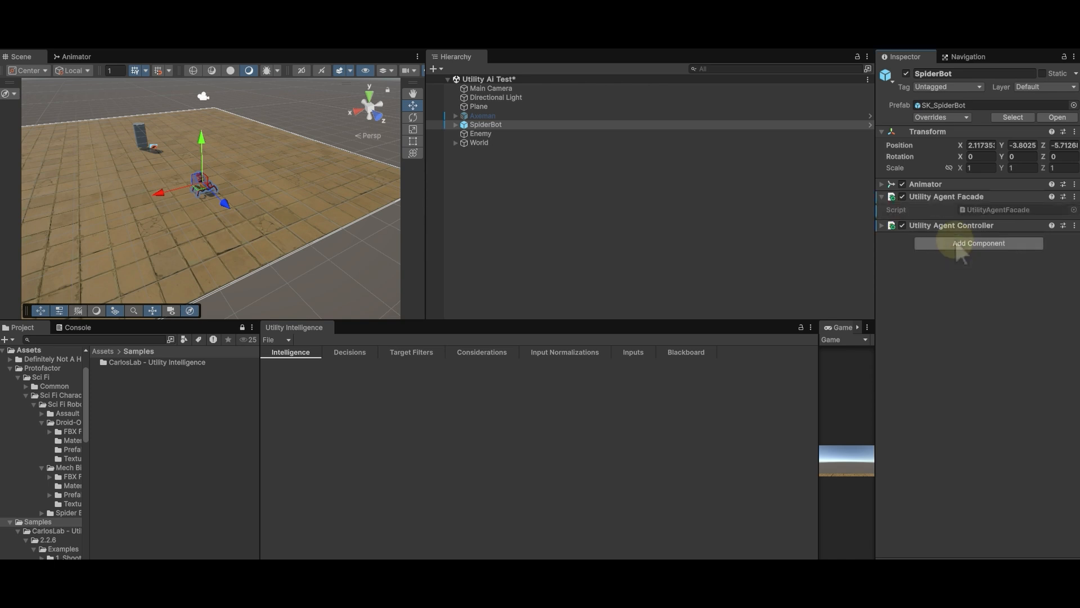
click(891, 225)
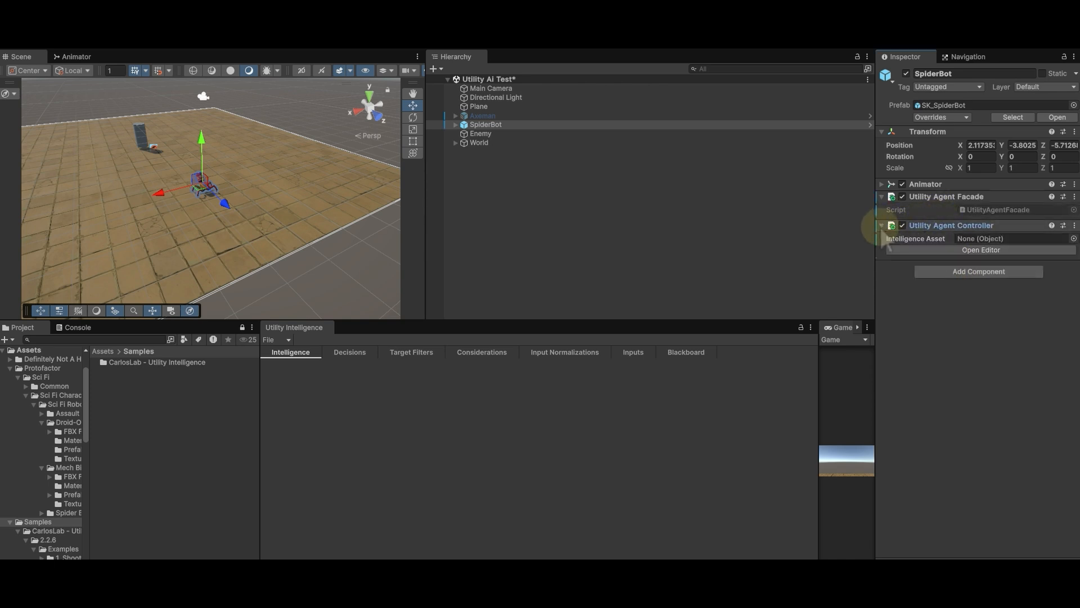
Step: Add the Character and Character Health scripts to SpiderBot
click(963, 274)
text(char)
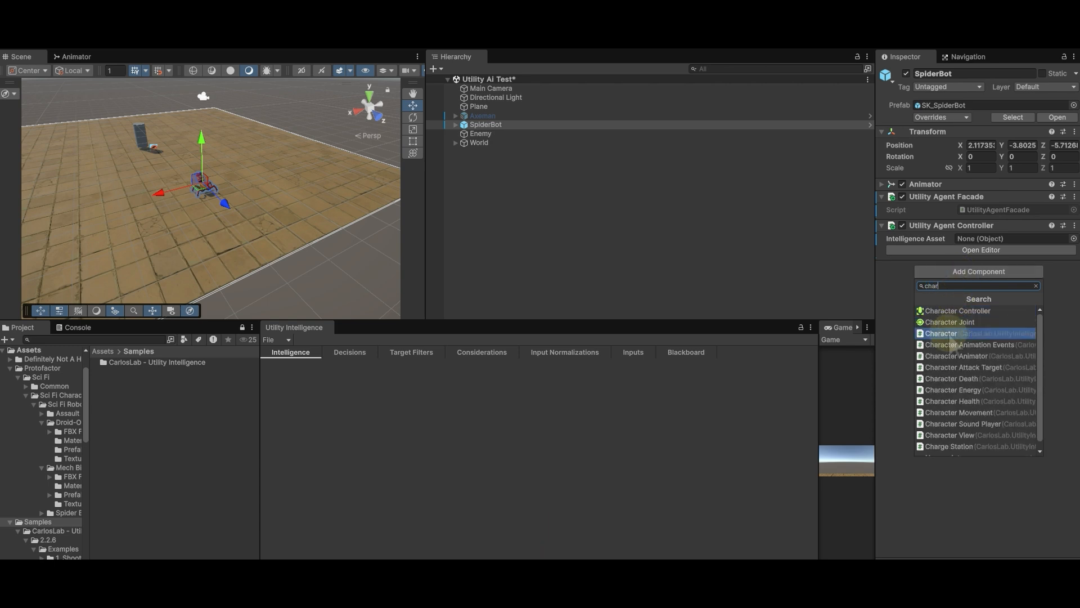
click(953, 334)
click(963, 316)
text(char)
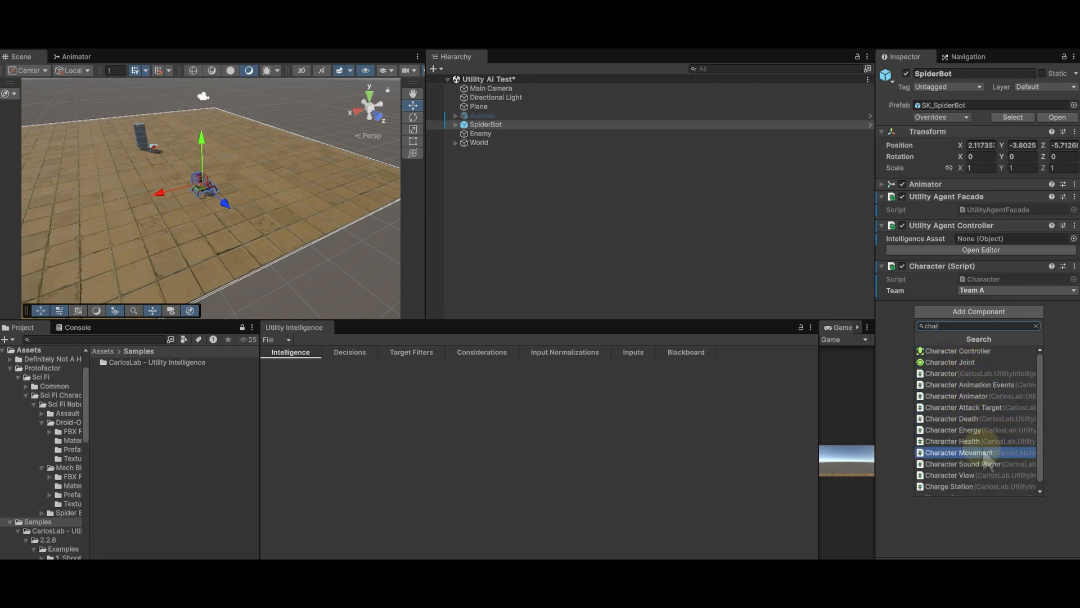
click(985, 441)
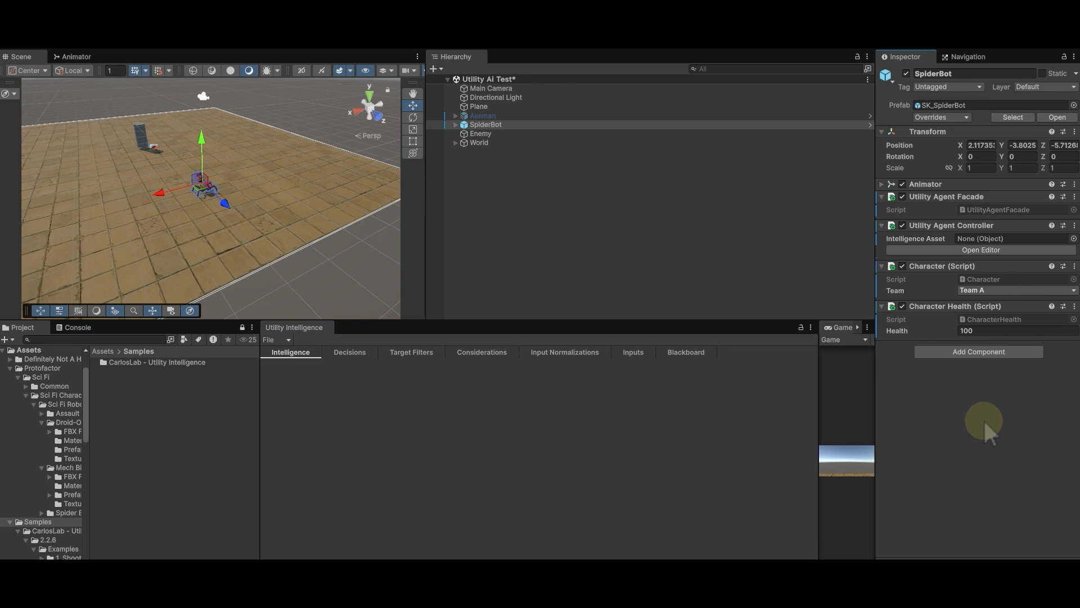
Step: Add the Nav Mesh Agent and Rigidbody components to SpiderBot
click(1000, 352)
text(nav)
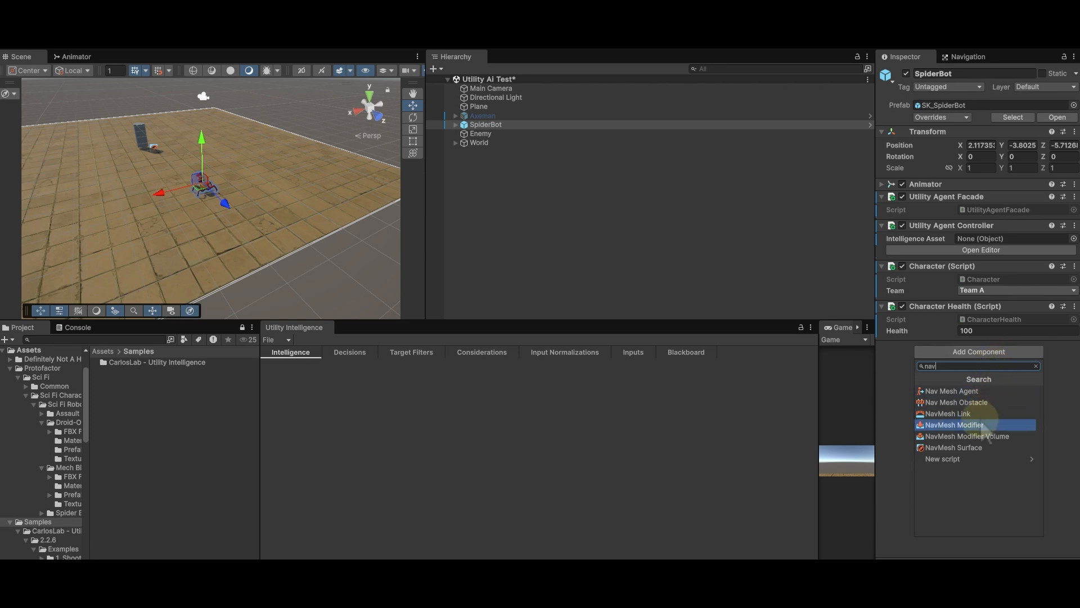
click(984, 392)
click(979, 364)
text(rig)
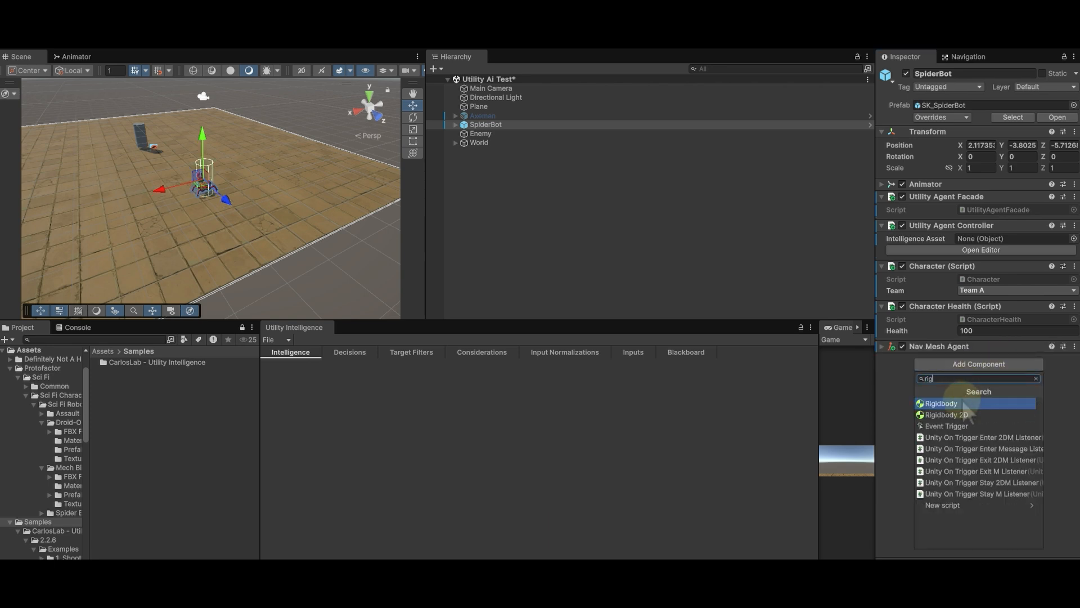
click(963, 403)
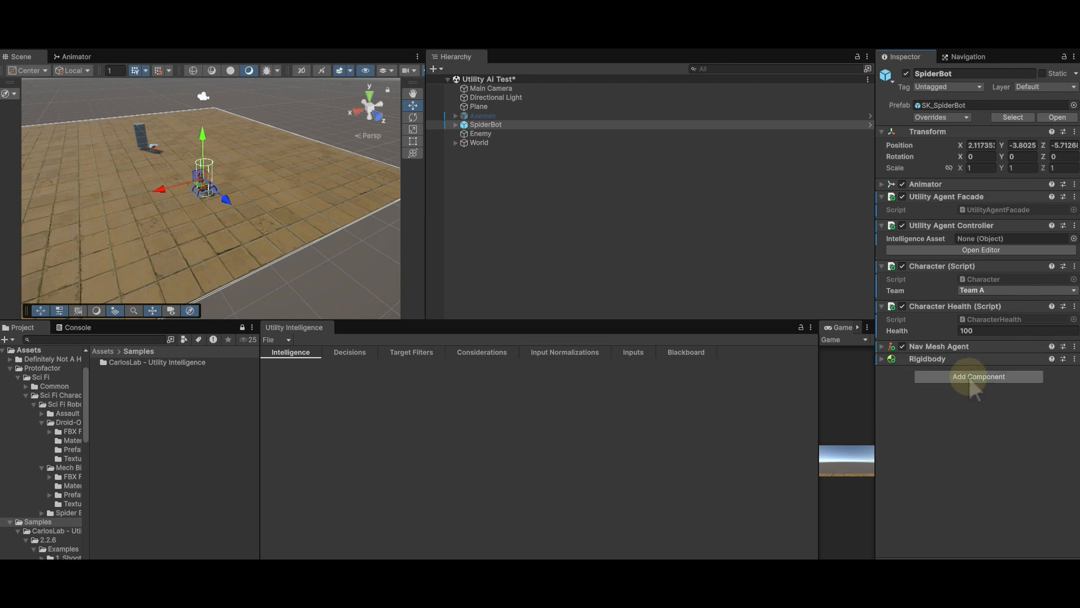
Step: Add the Character Movement script to SpiderBot
click(994, 376)
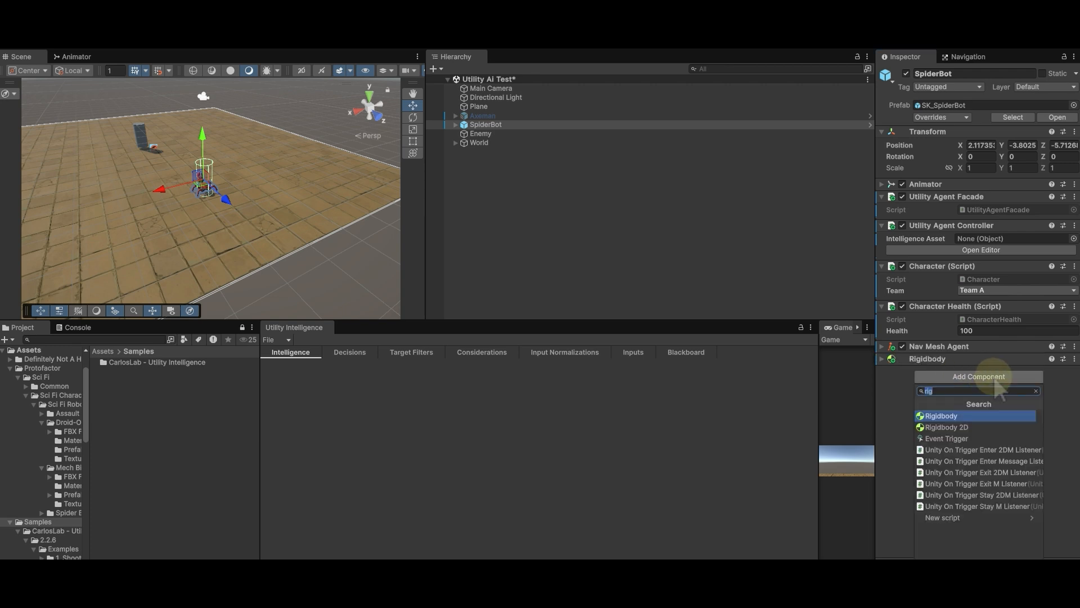
text(char)
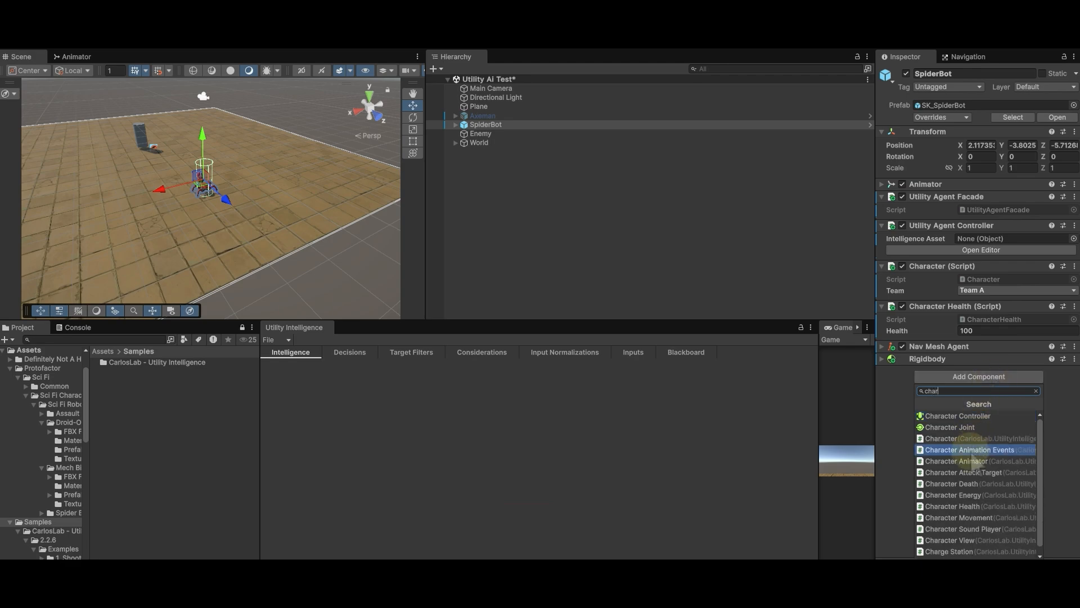
click(970, 516)
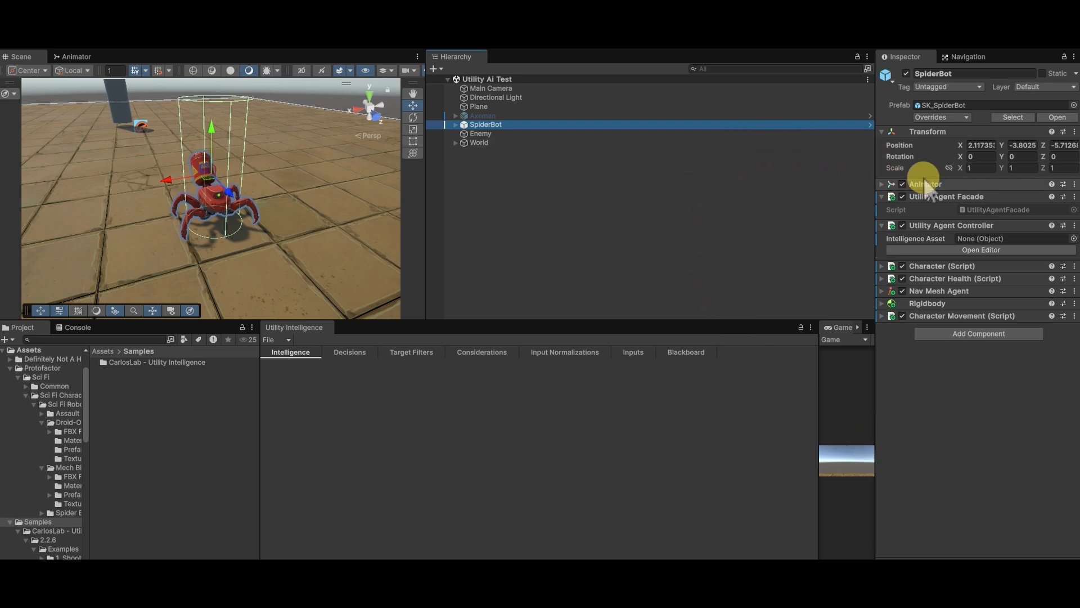
Step: Remove the Utility Agent Facade component from SpiderBot
click(1075, 196)
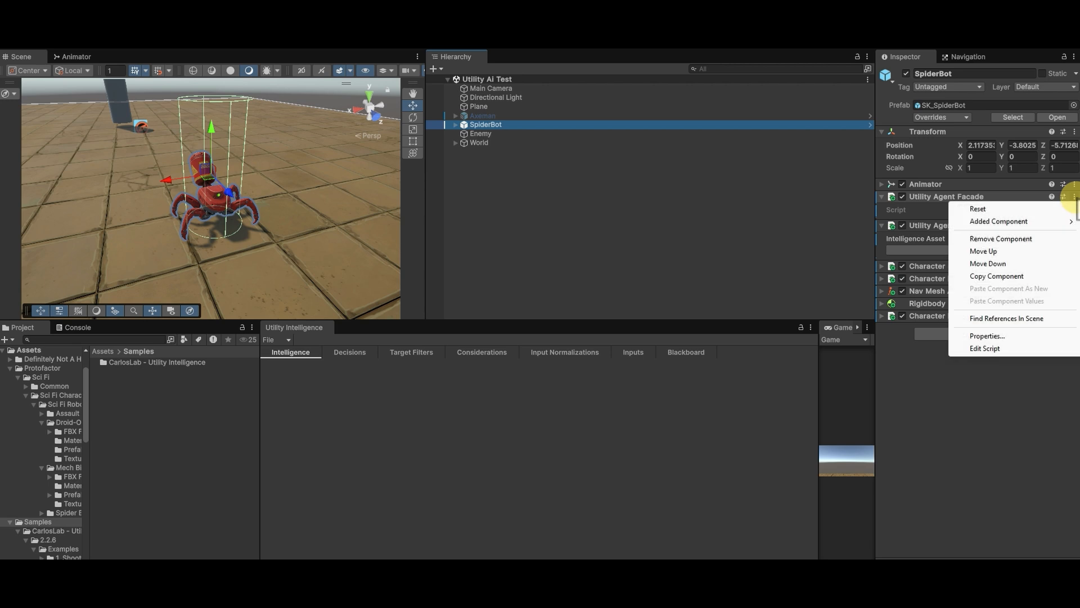
click(993, 238)
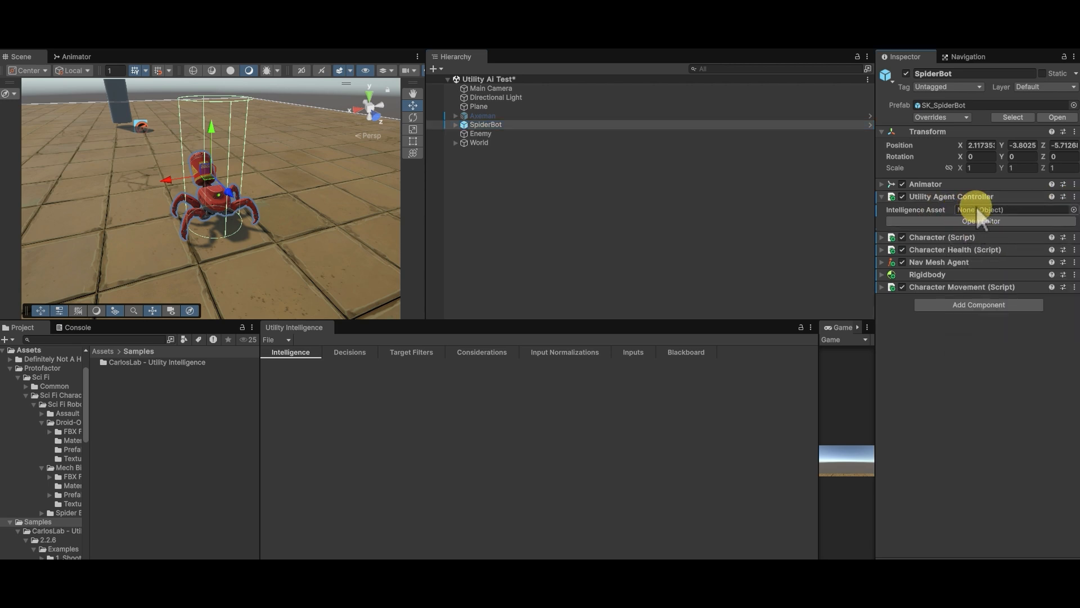
click(975, 210)
Step: Create a Utility Intelligence Asset named SpiderBotAI in the Samples folder
right_click(135, 377)
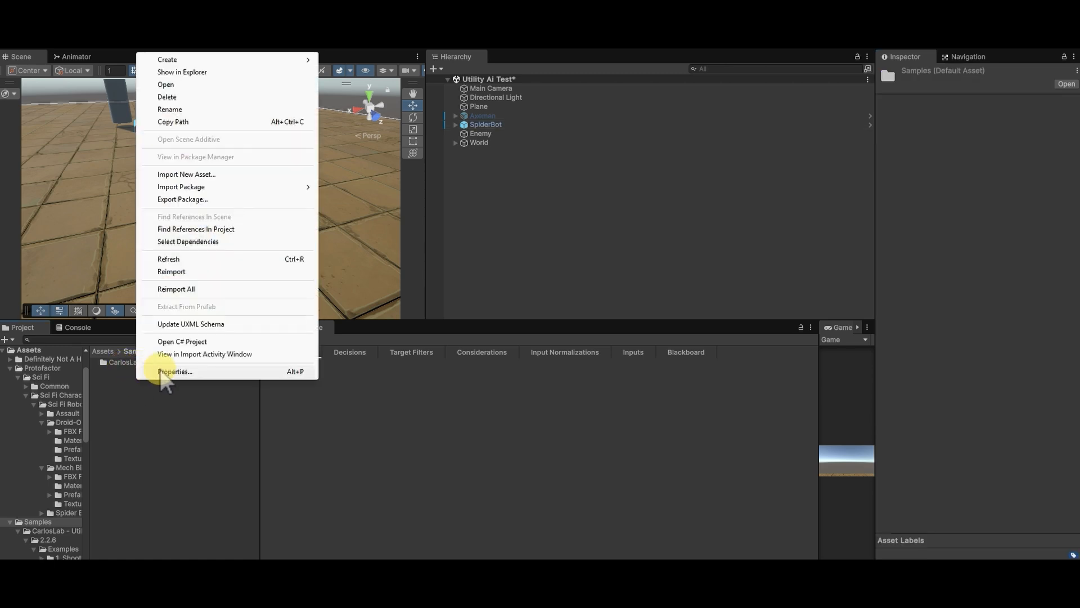
mouse_move(220, 61)
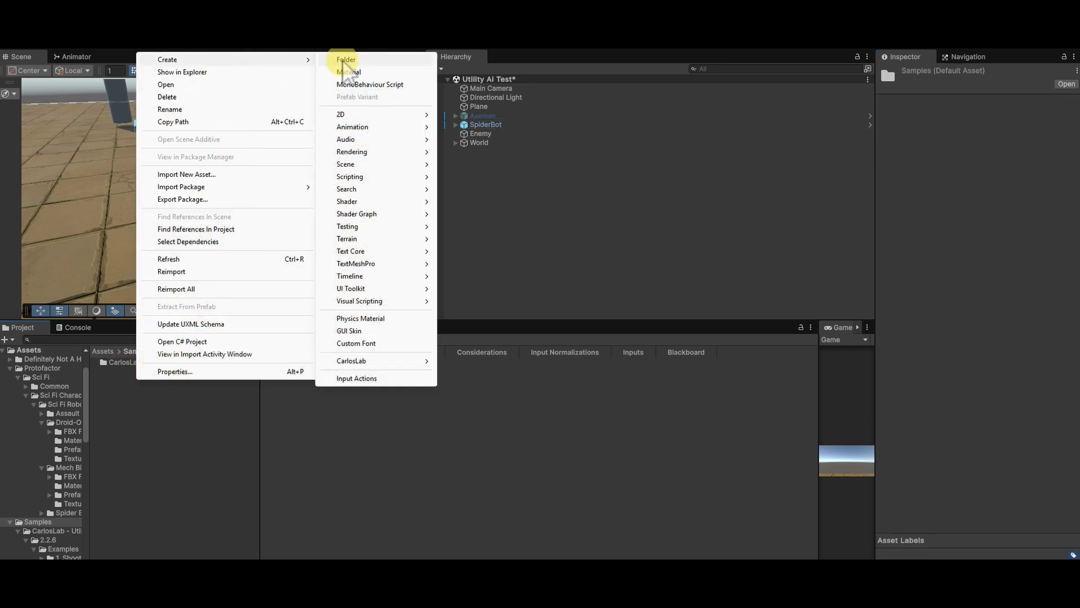
mouse_move(388, 361)
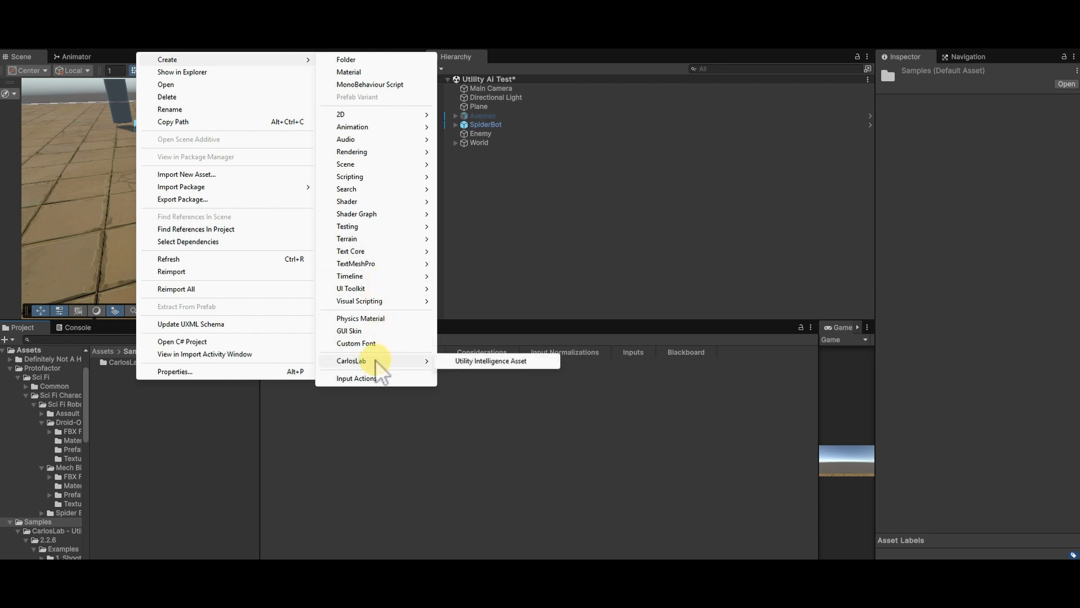
click(514, 360)
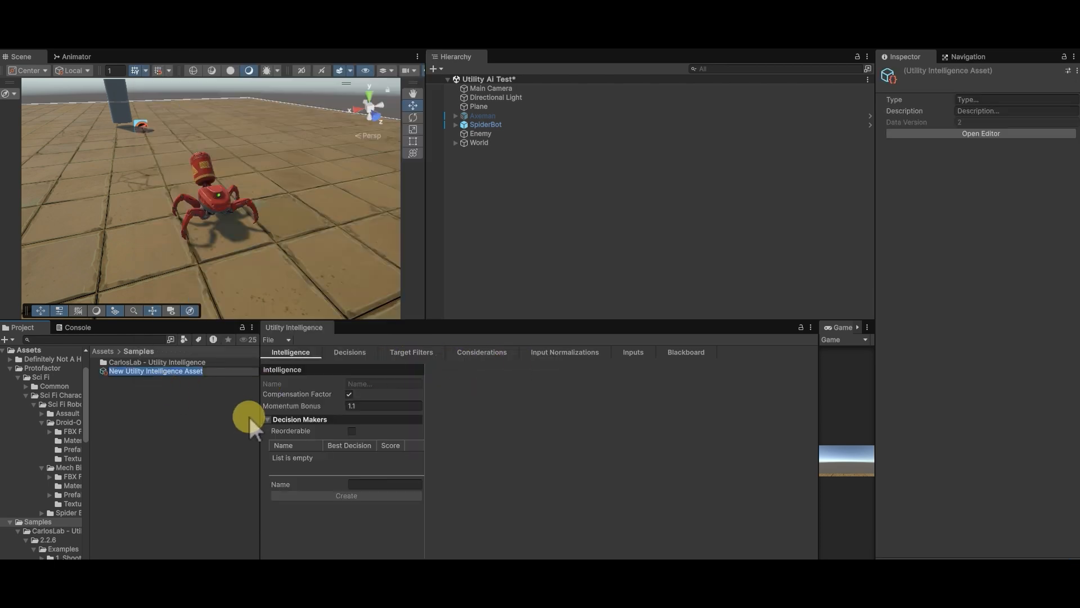
text(Spider)
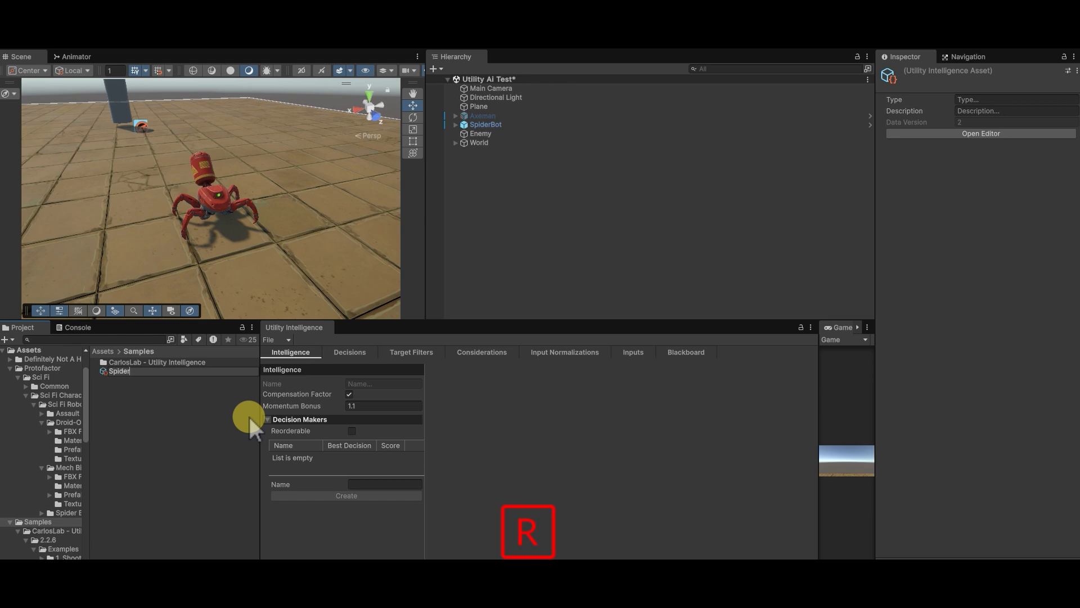
text(BotAI)
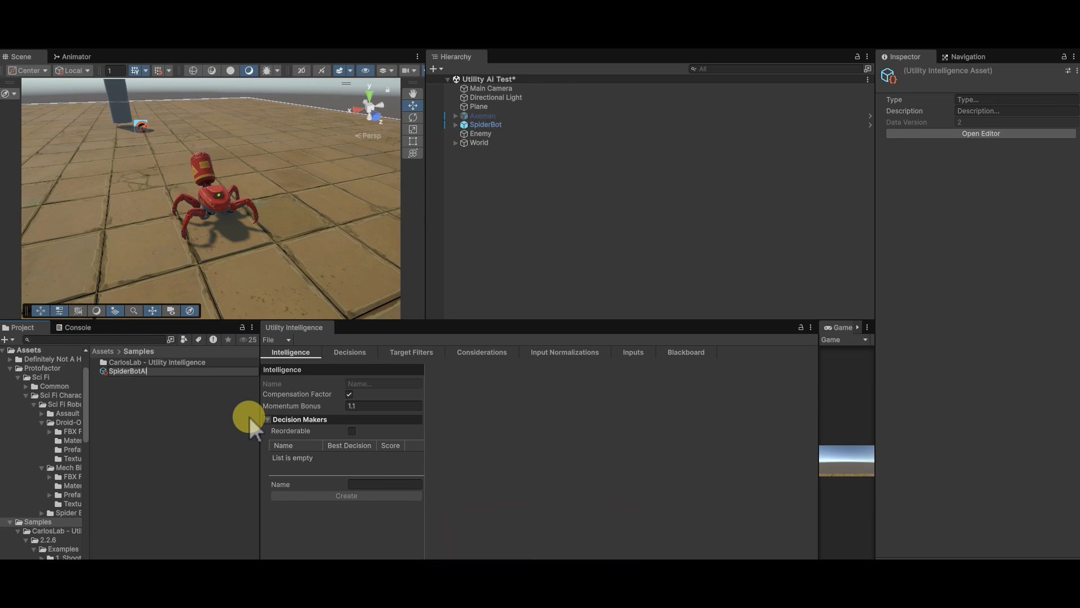
key(Return)
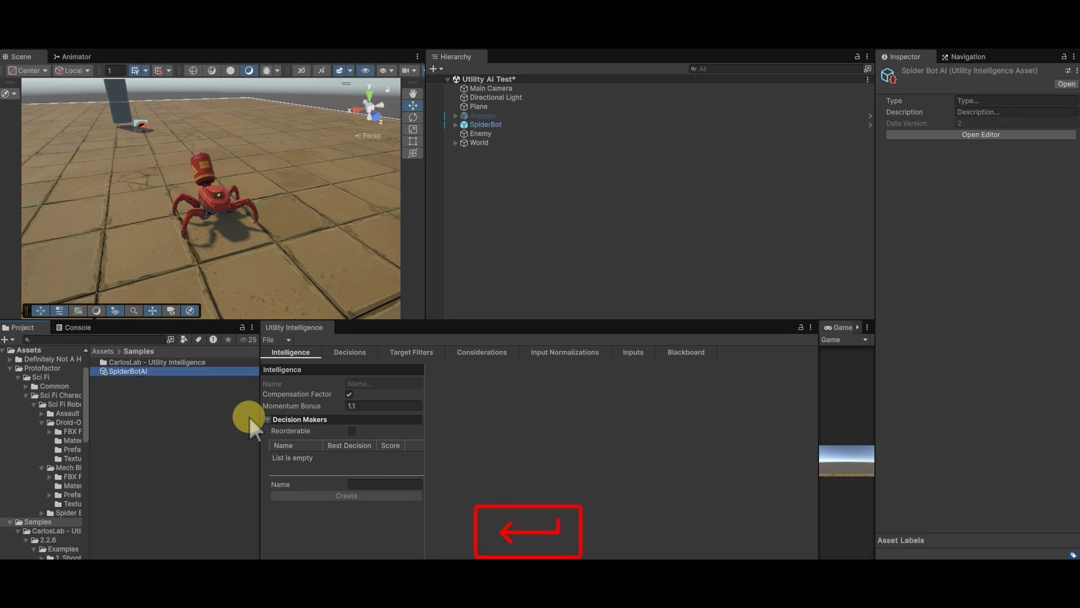
Step: Assign SpiderBotAI as the Intelligence Asset of SpiderBot's Utility Agent Controller and open it in the intelligence editor
click(487, 125)
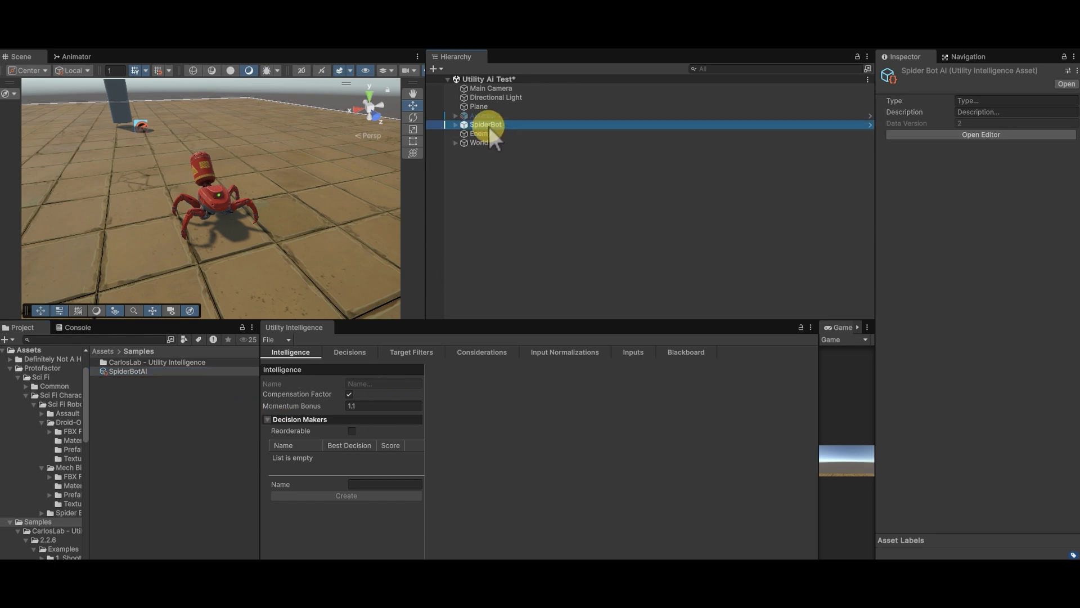
drag(137, 371, 972, 218)
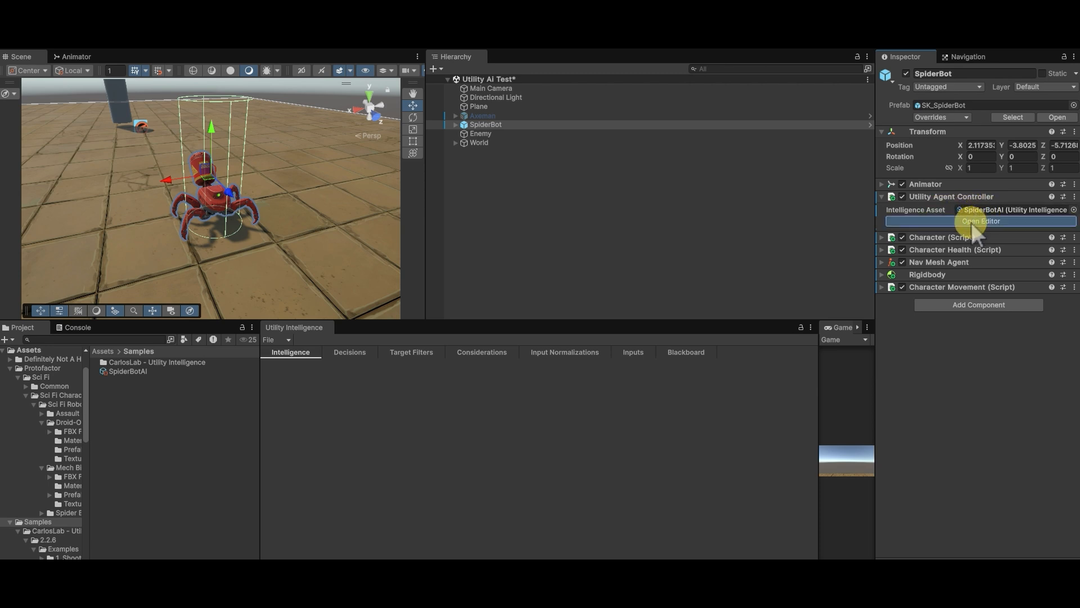
click(972, 221)
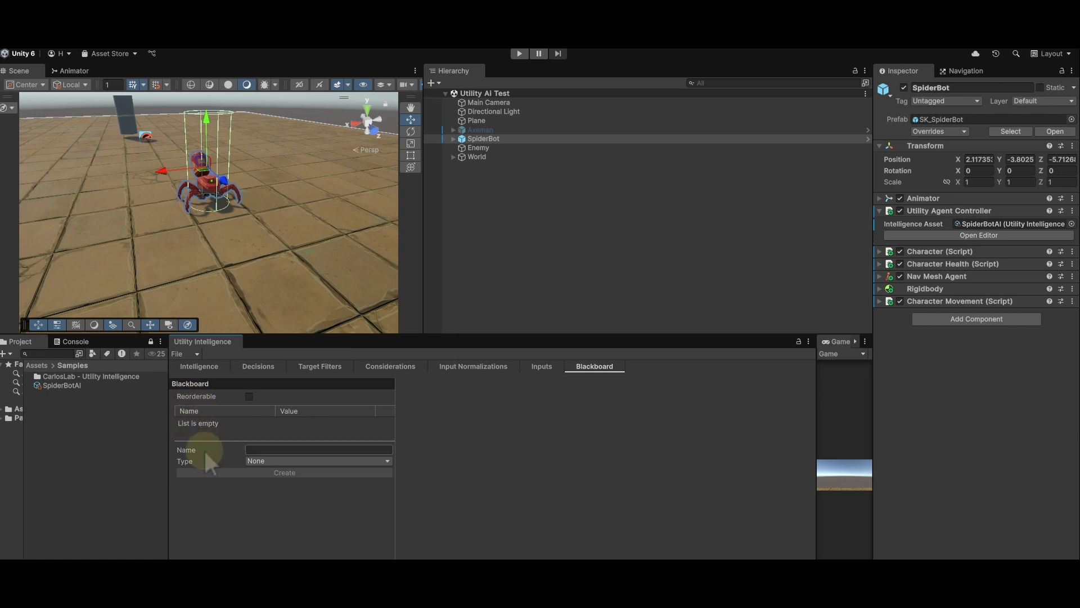
Step: Create a blackboard variable of type Animator named Animator for SpiderBotAI
click(288, 462)
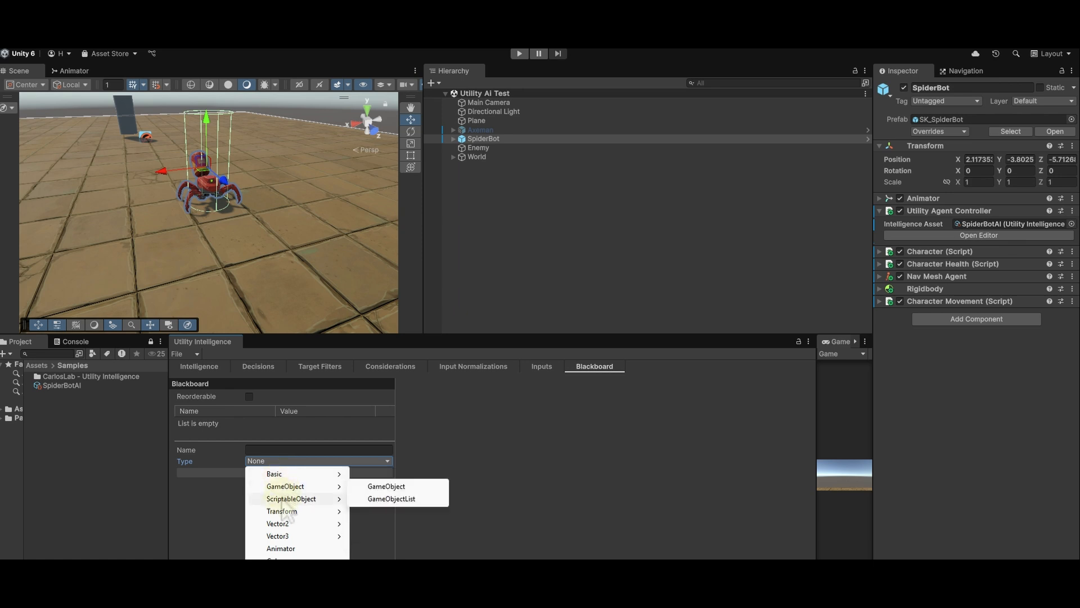
mouse_move(277, 513)
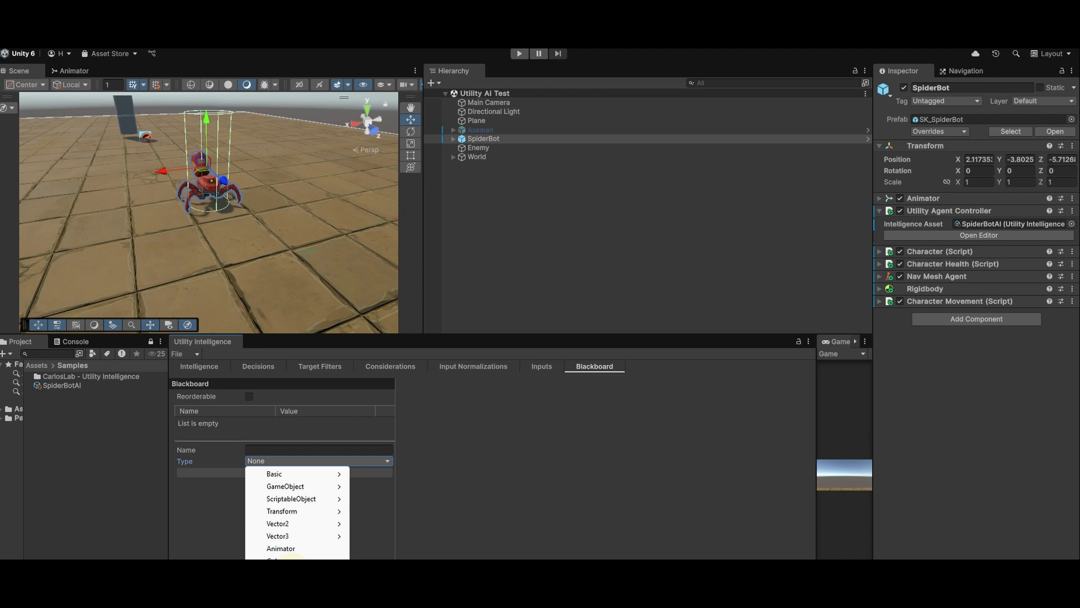
click(281, 548)
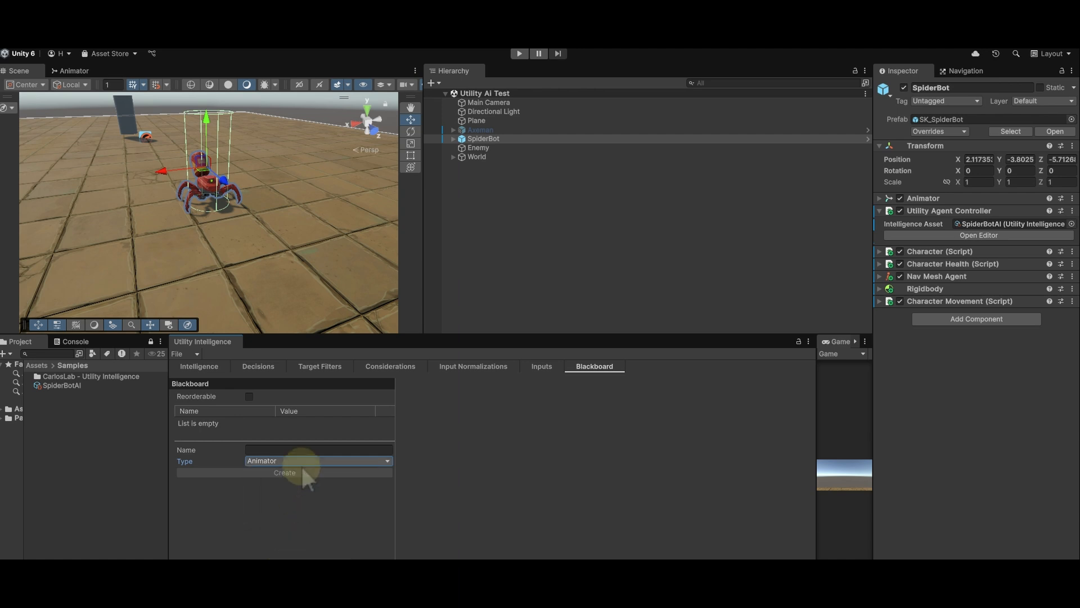
click(302, 449)
text(Animator)
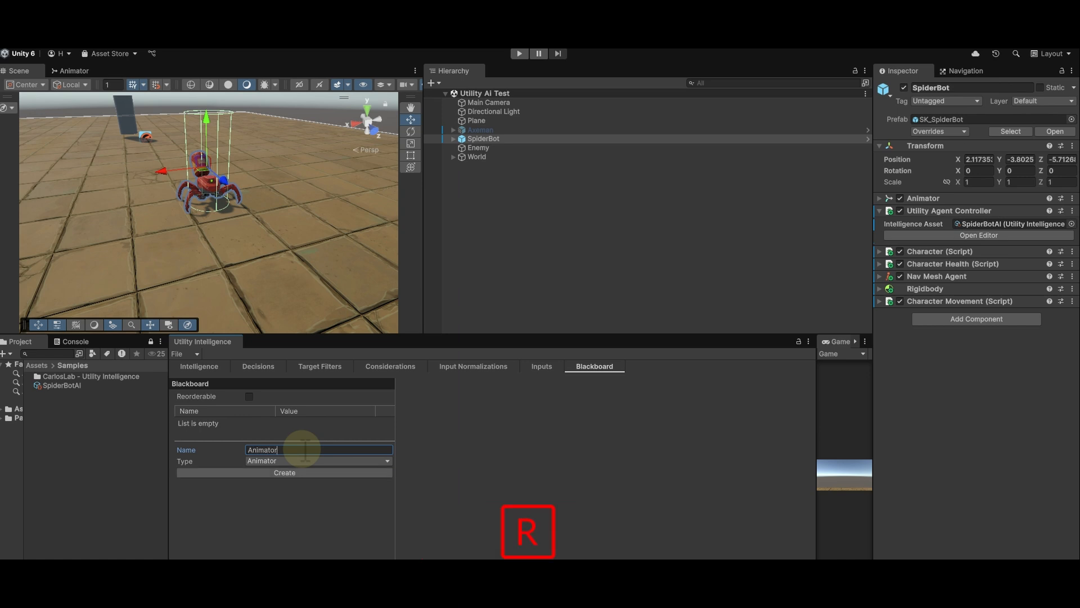
click(281, 473)
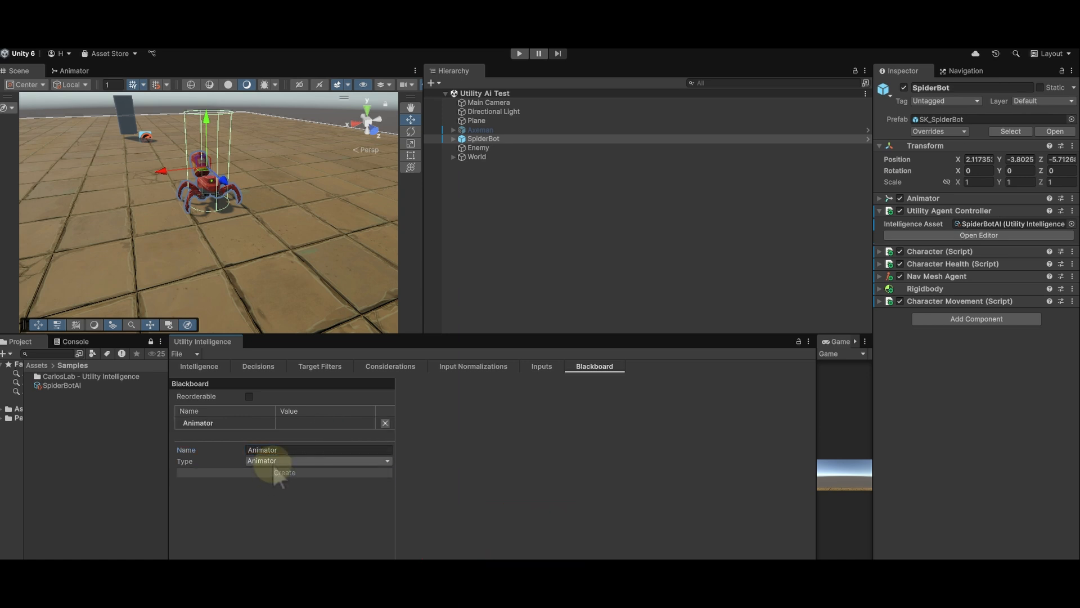
Step: Create a blackboard variable of type NavMeshAgent named Navmesh
click(278, 461)
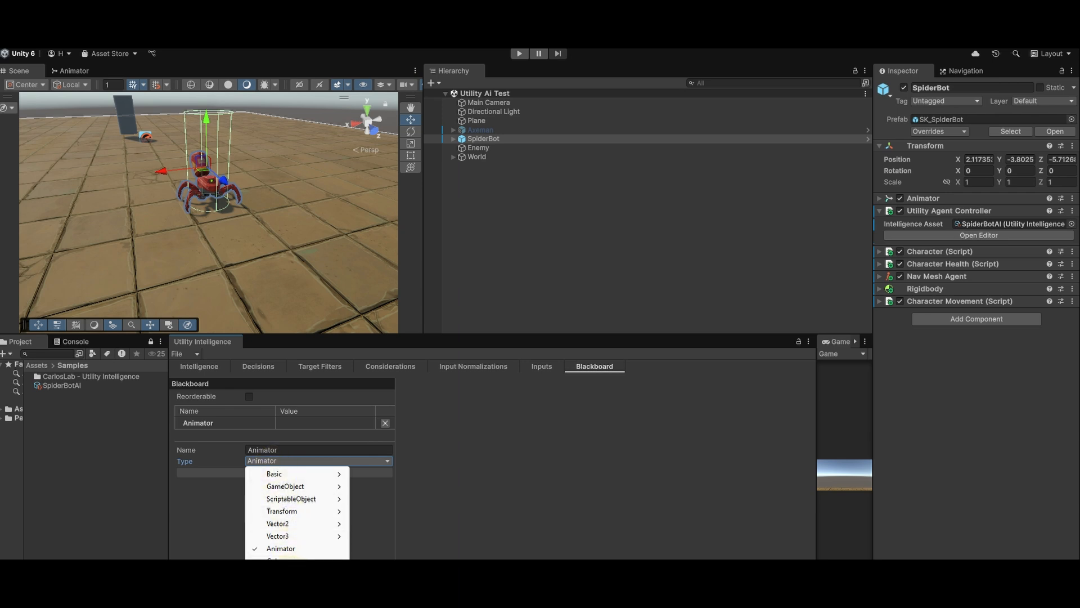
click(289, 569)
drag(284, 450, 211, 450)
text(Navmesh)
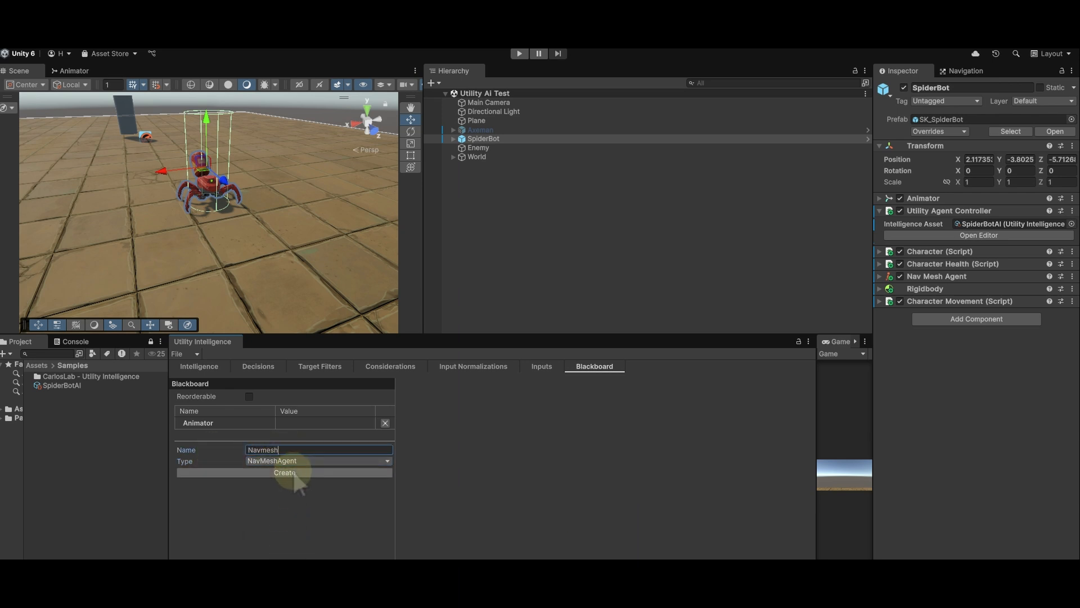
click(290, 473)
Step: Create a String blackboard variable named SpeedParameter and set its value to Speed
click(293, 474)
mouse_move(271, 486)
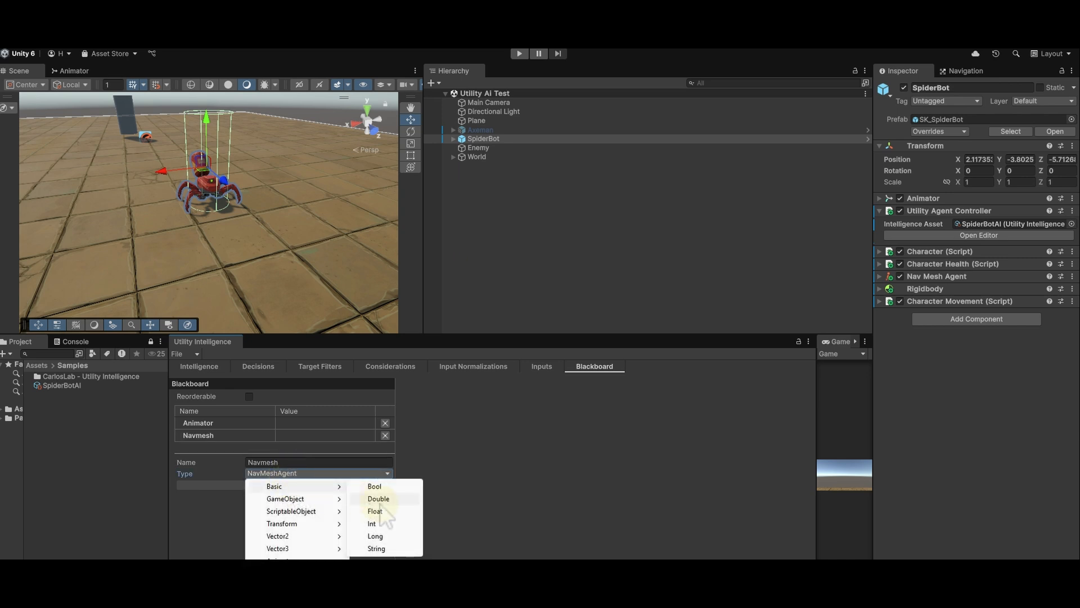
click(376, 548)
click(308, 462)
text(SpeedPara)
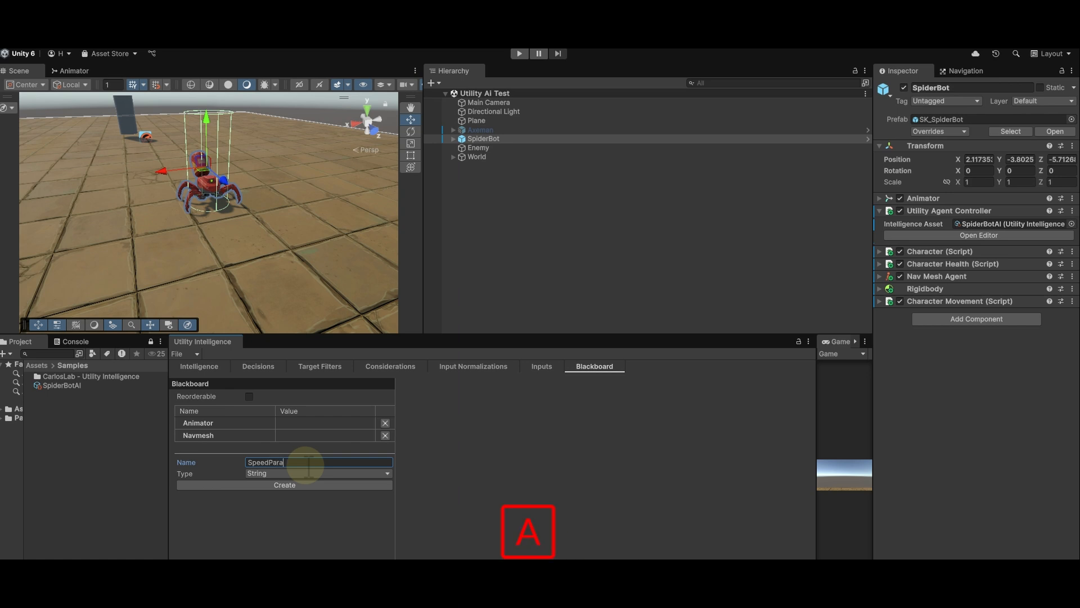
text(meter)
click(354, 485)
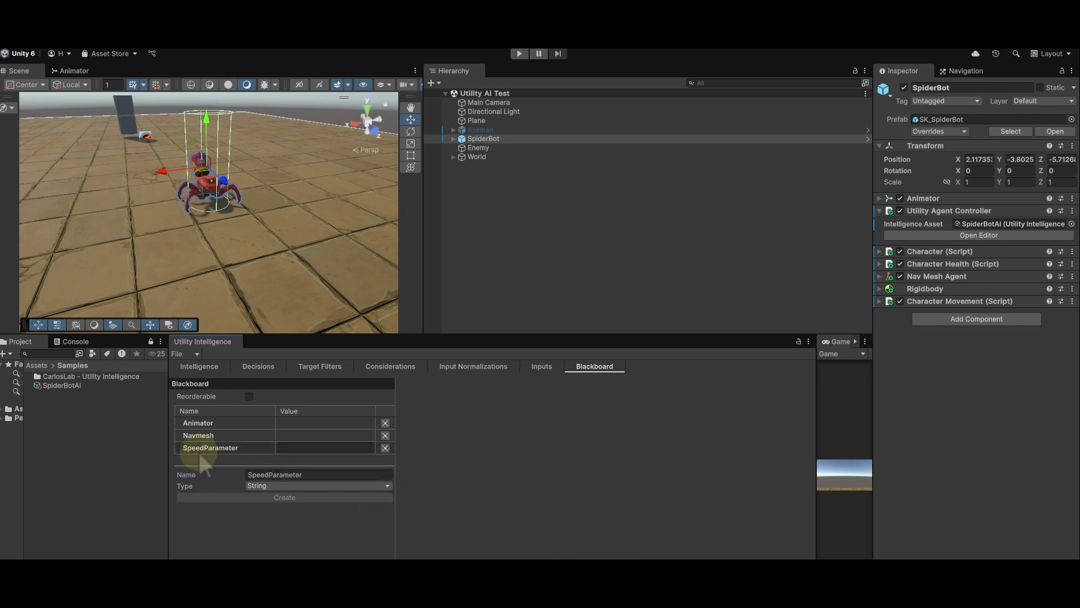
text(Speed)
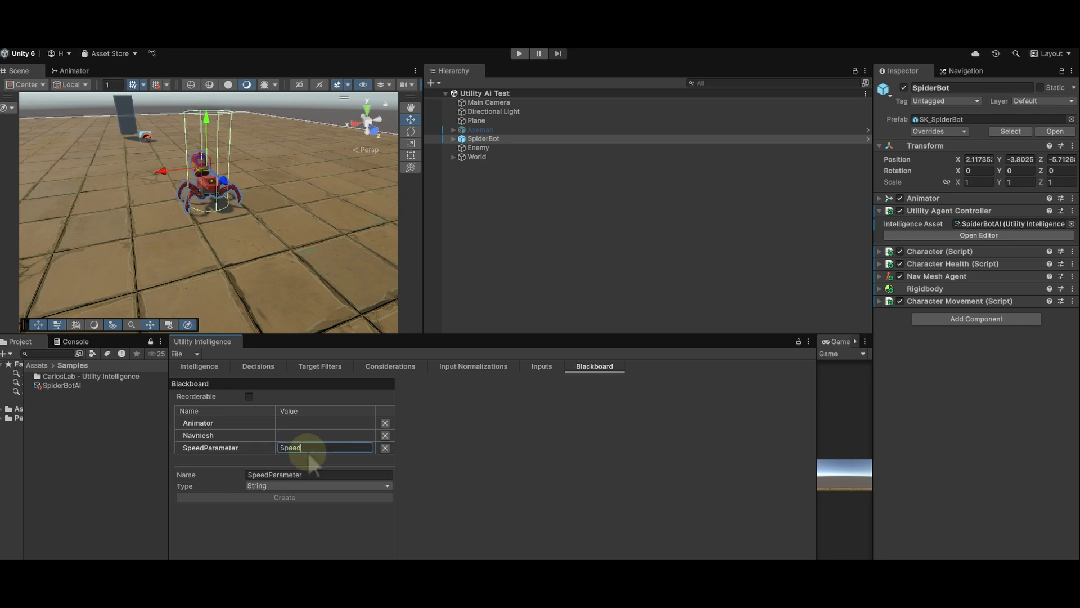
Step: Create a Float blackboard variable named Walkspeed
click(278, 485)
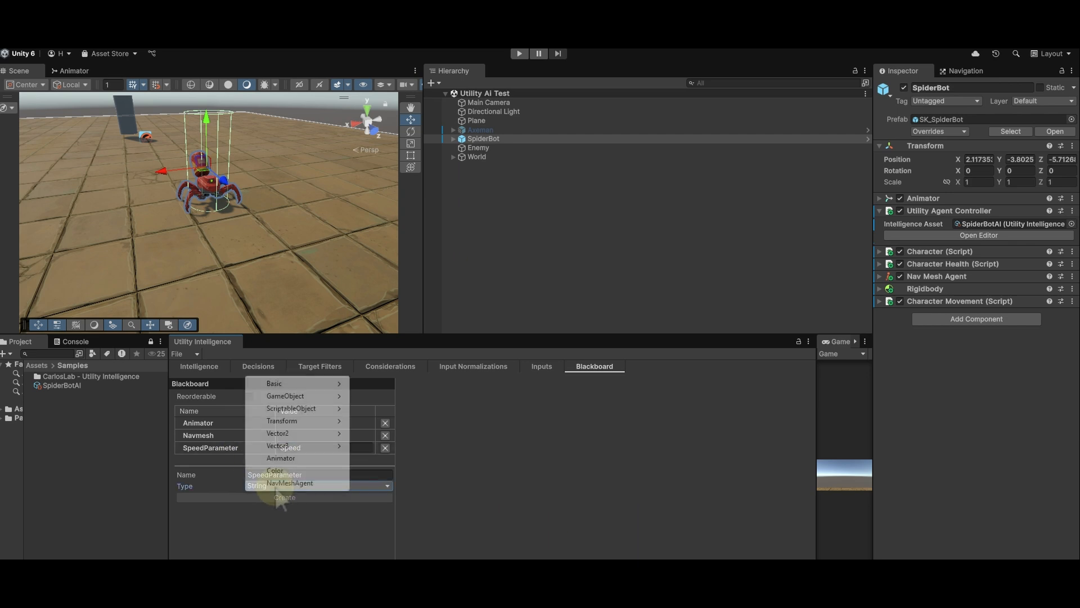
mouse_move(320, 384)
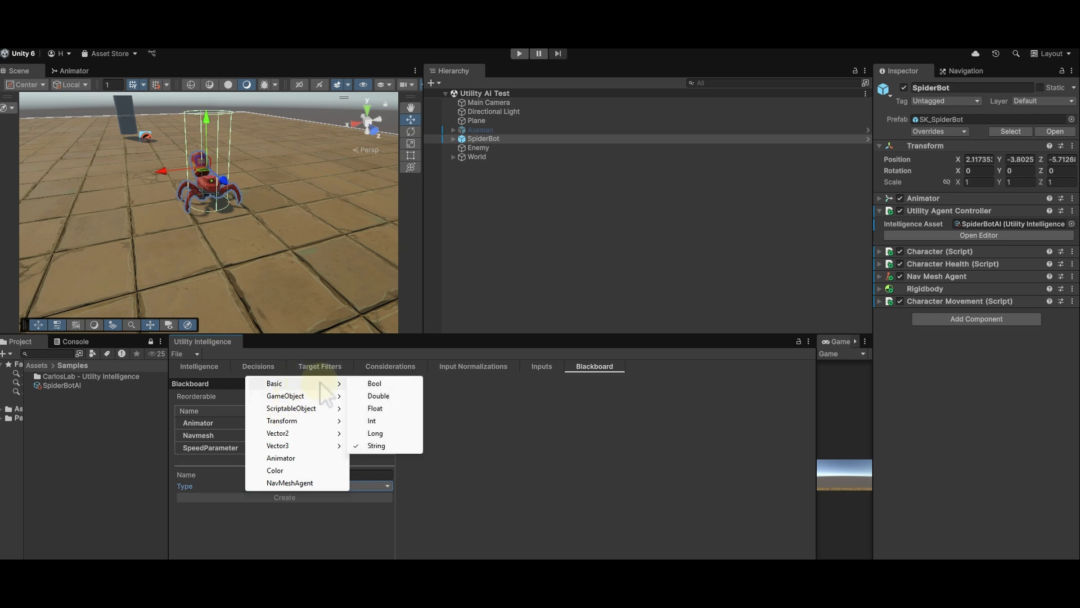
click(377, 407)
click(316, 474)
text(Walkspeed)
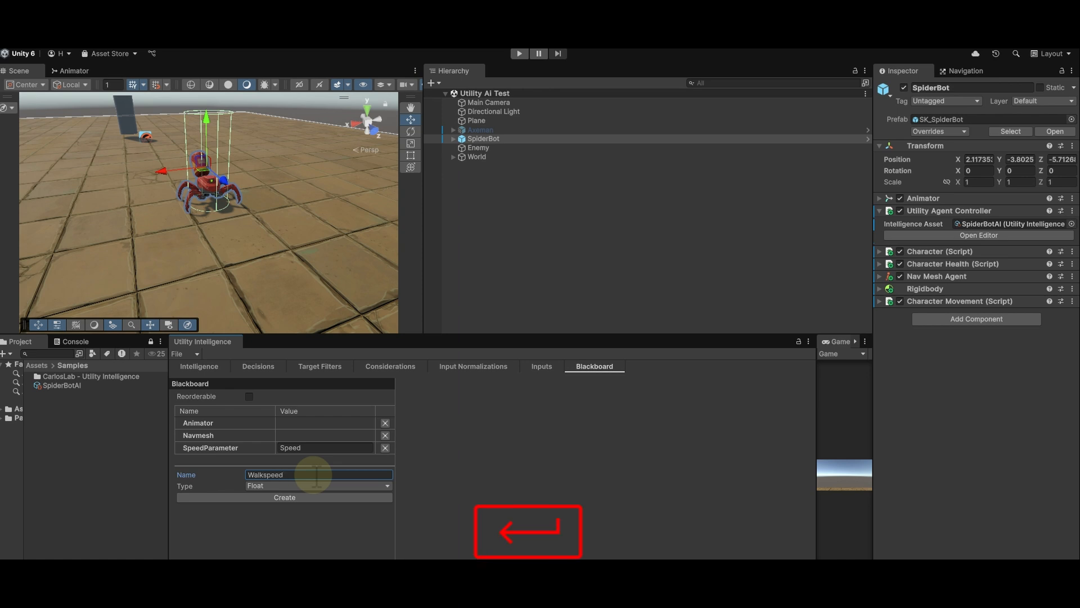
click(330, 497)
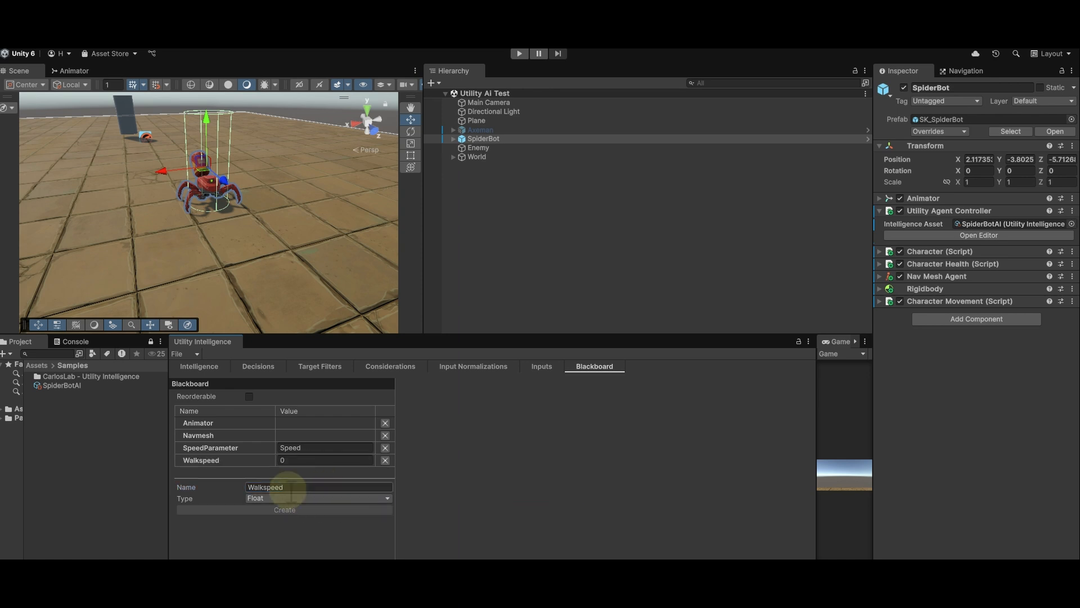
Step: Create a Float blackboard variable named Runspeed, with Walkspeed set to 1 and Runspeed set to 2
drag(265, 487, 248, 487)
text(Run)
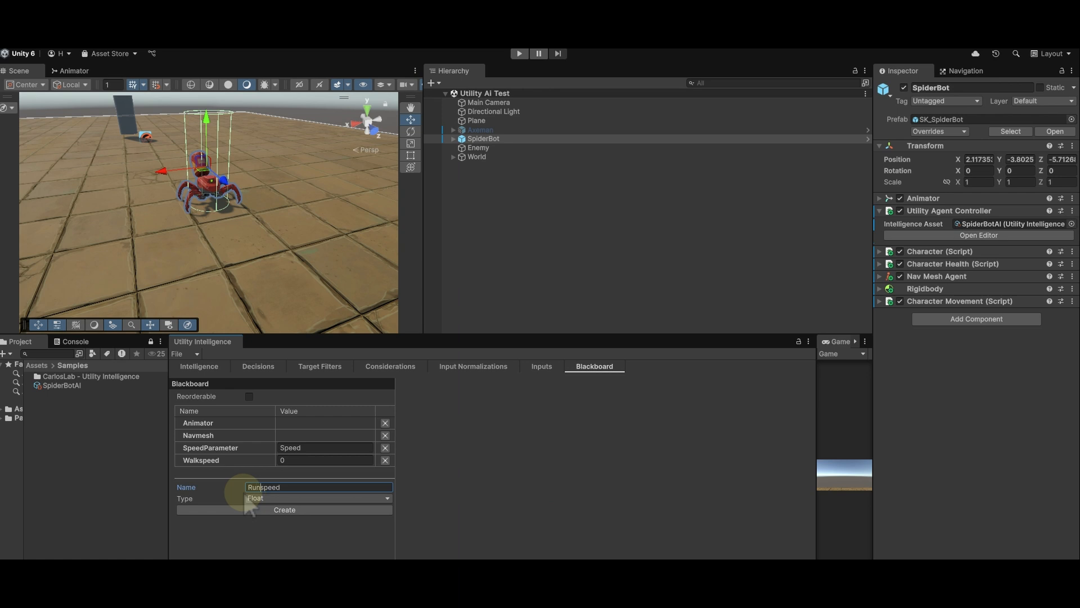
click(251, 509)
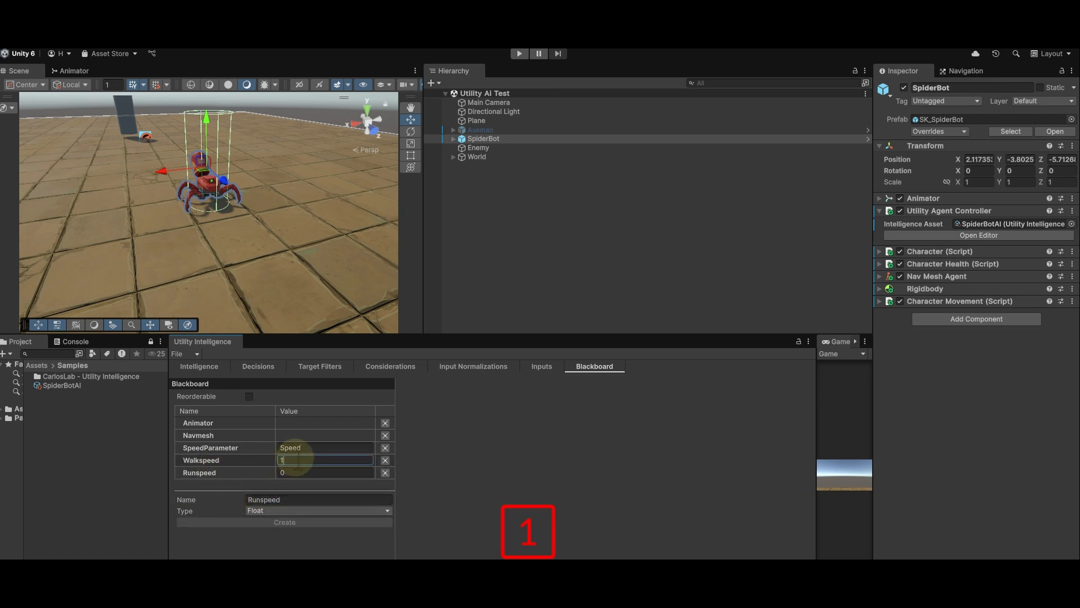
click(299, 552)
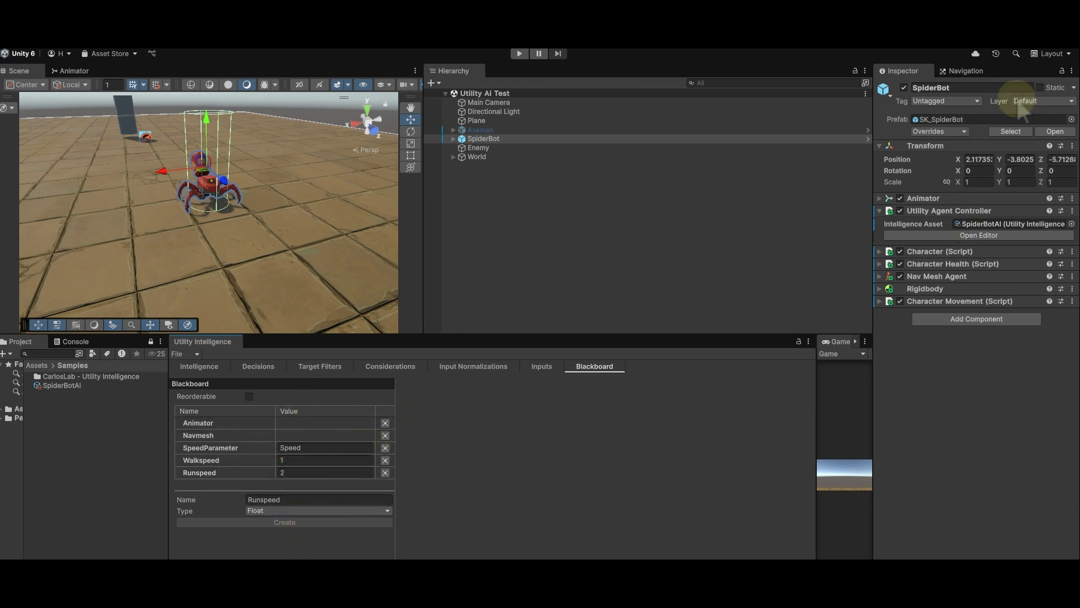
Step: Create a blackboard variable of type TransformList named Waypoints and select it
click(273, 511)
mouse_move(284, 447)
click(389, 457)
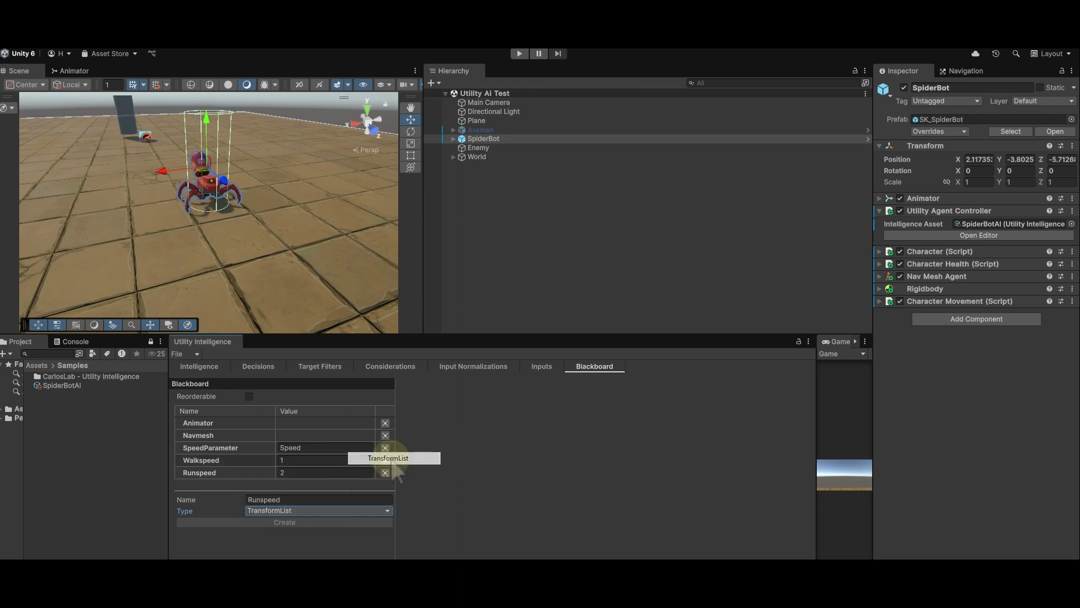
click(321, 499)
text(Waypoints)
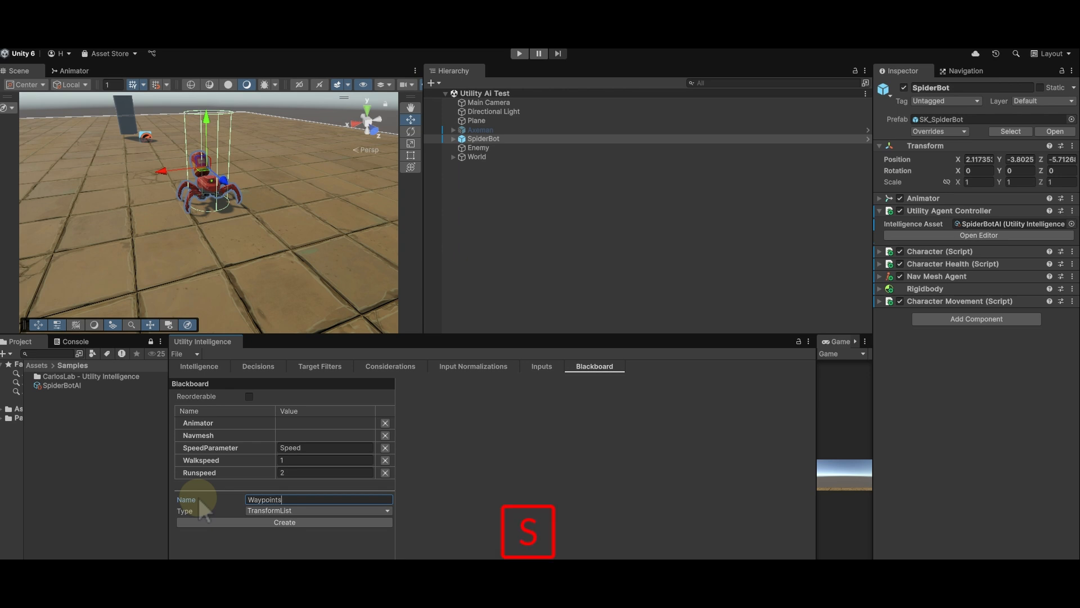
click(242, 522)
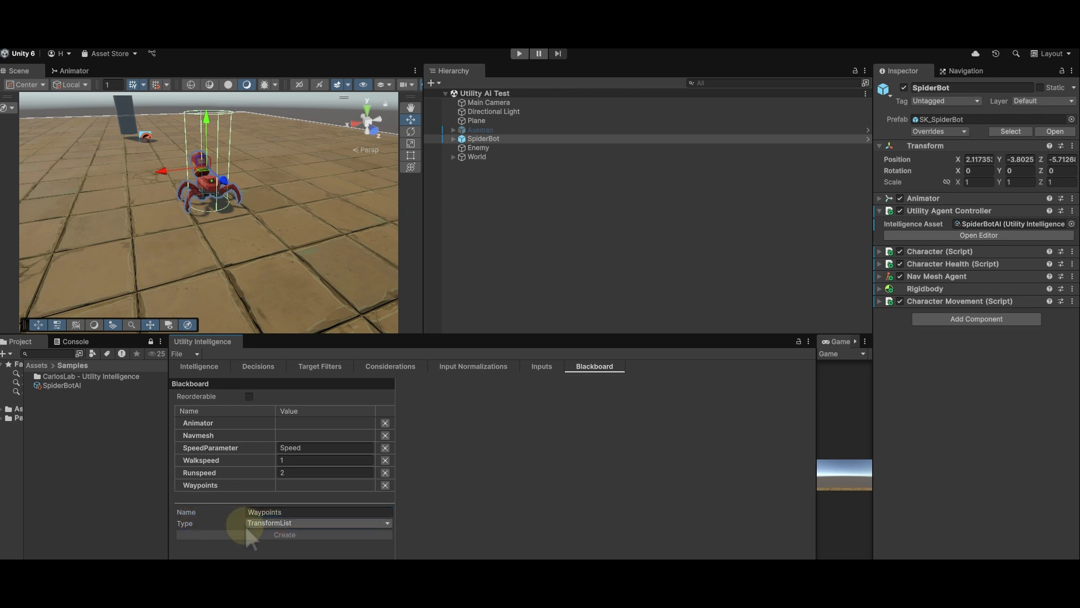
click(216, 485)
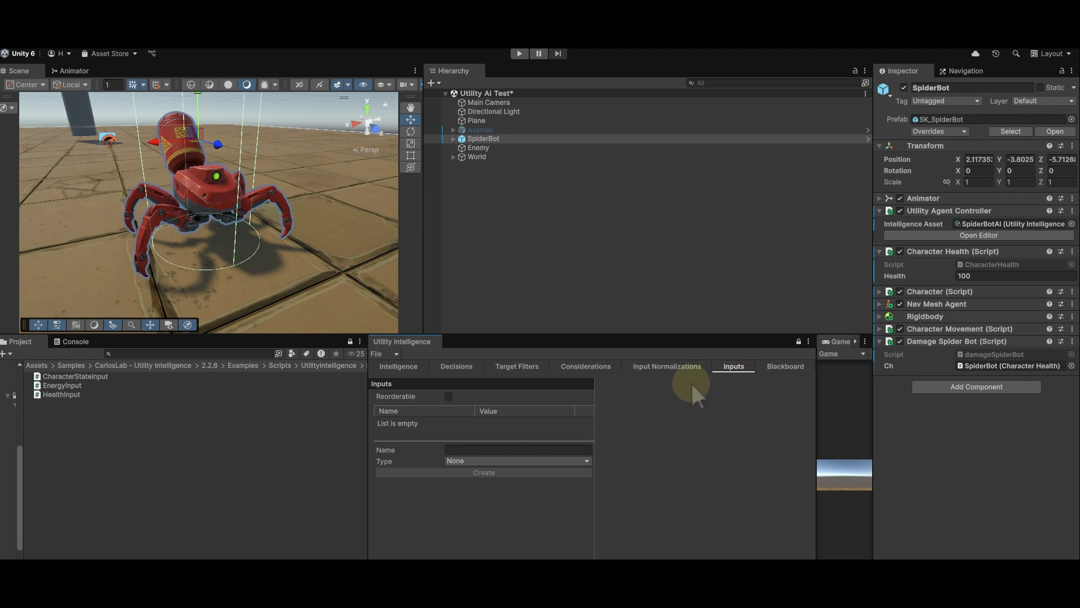
click(537, 459)
mouse_move(516, 475)
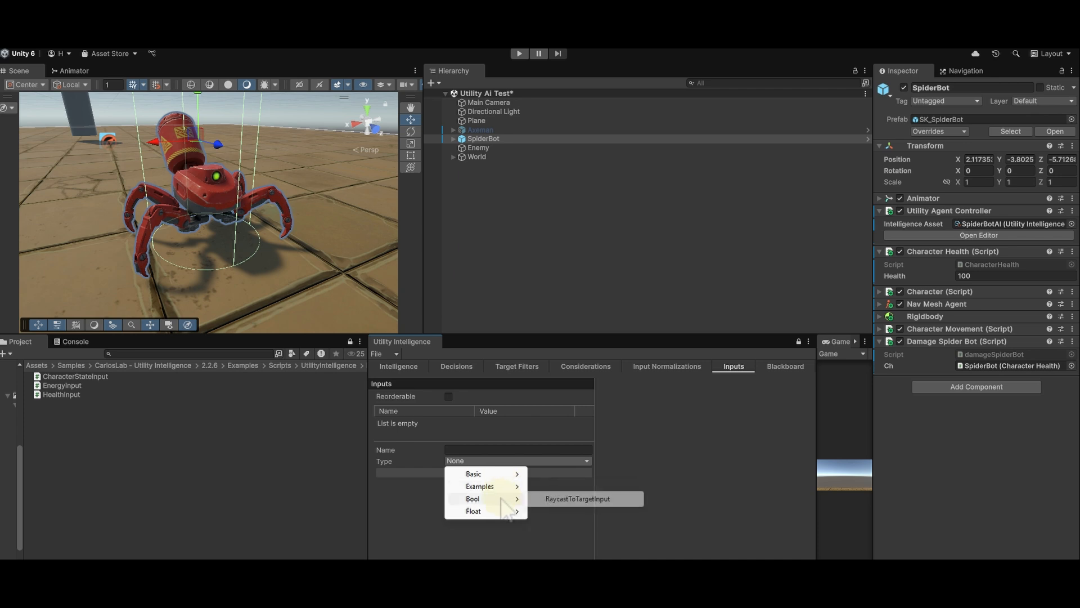
mouse_move(505, 518)
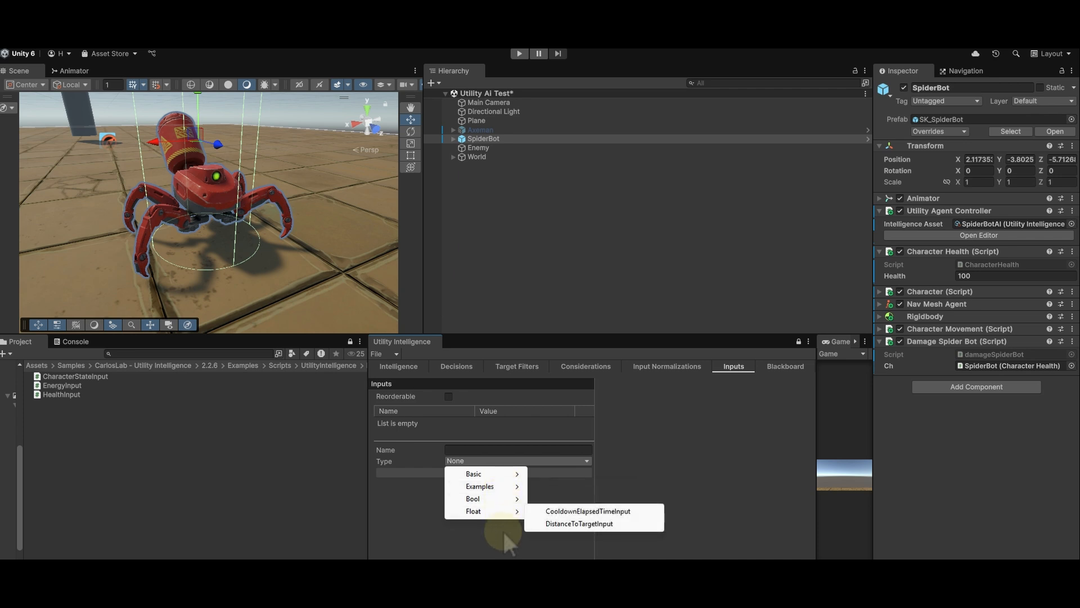
click(505, 539)
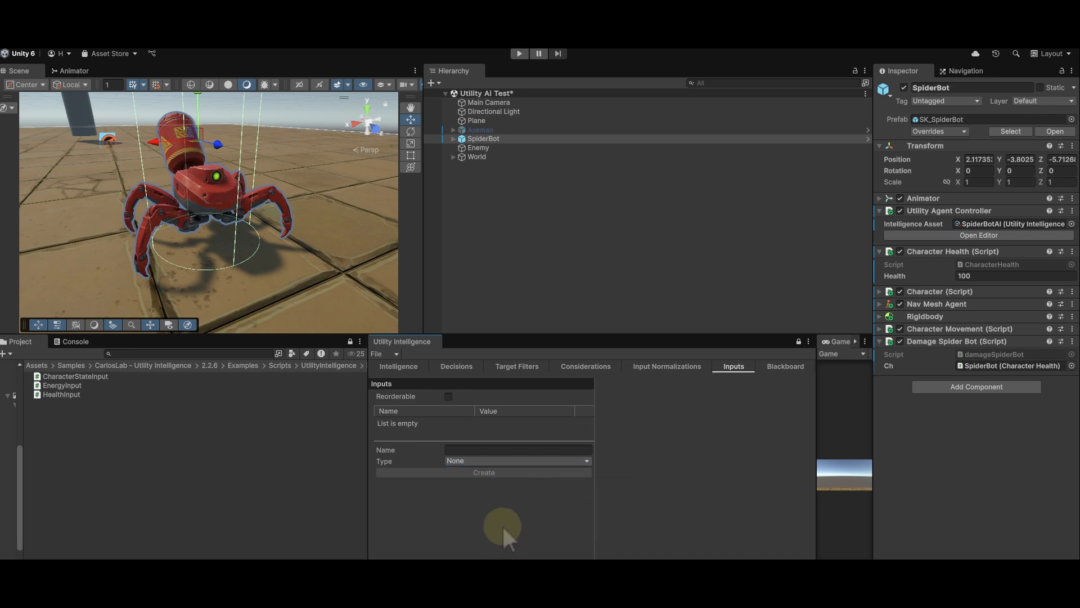
Step: Create an input of type HealthInput named myHealth and show its settings
click(499, 462)
mouse_move(484, 487)
click(570, 513)
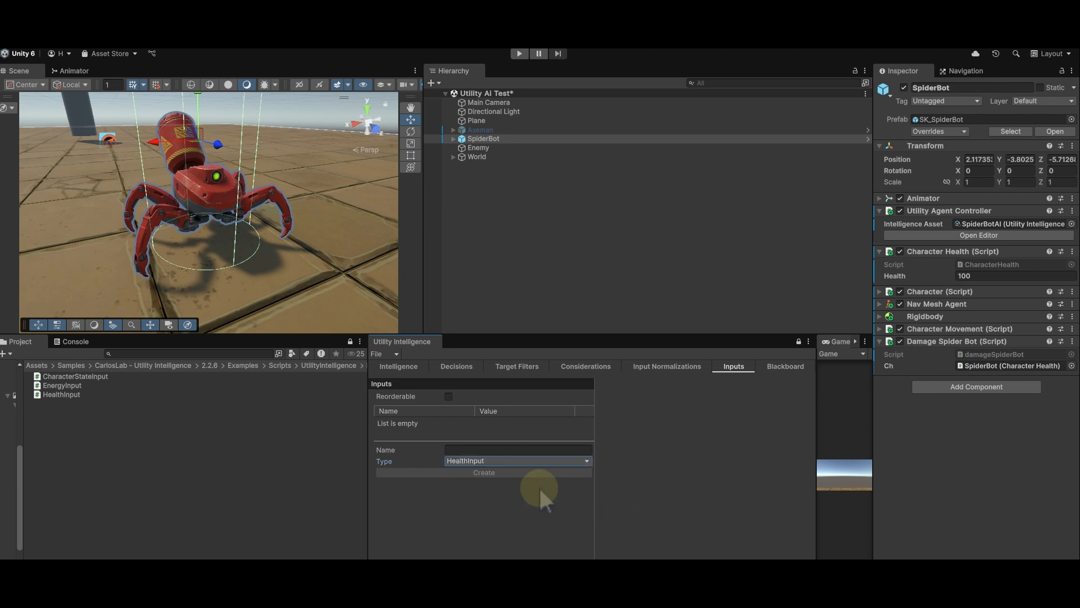
click(499, 449)
text(myHealth)
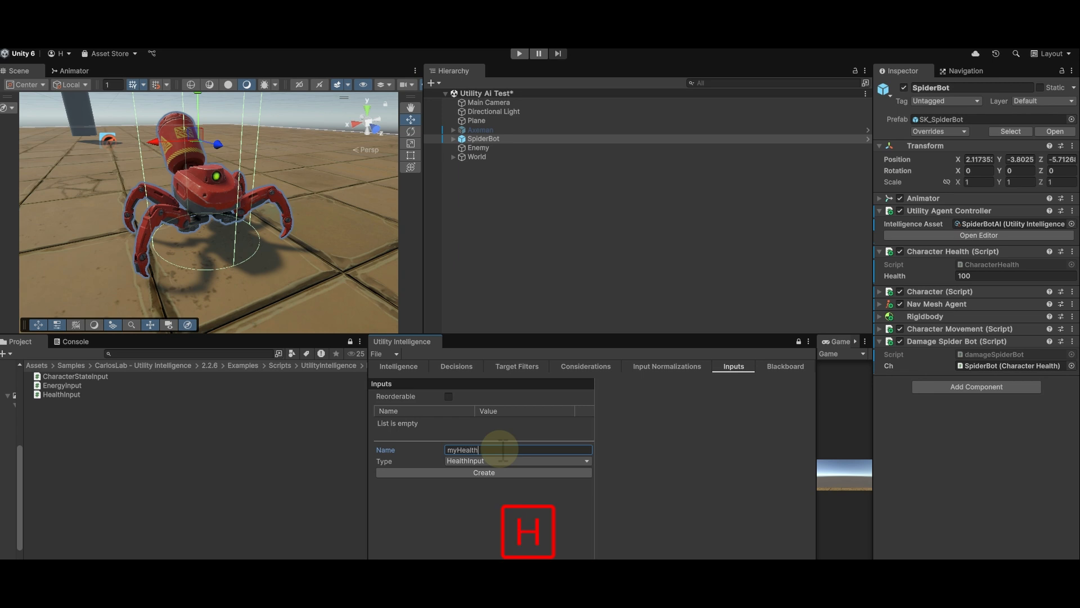
click(494, 473)
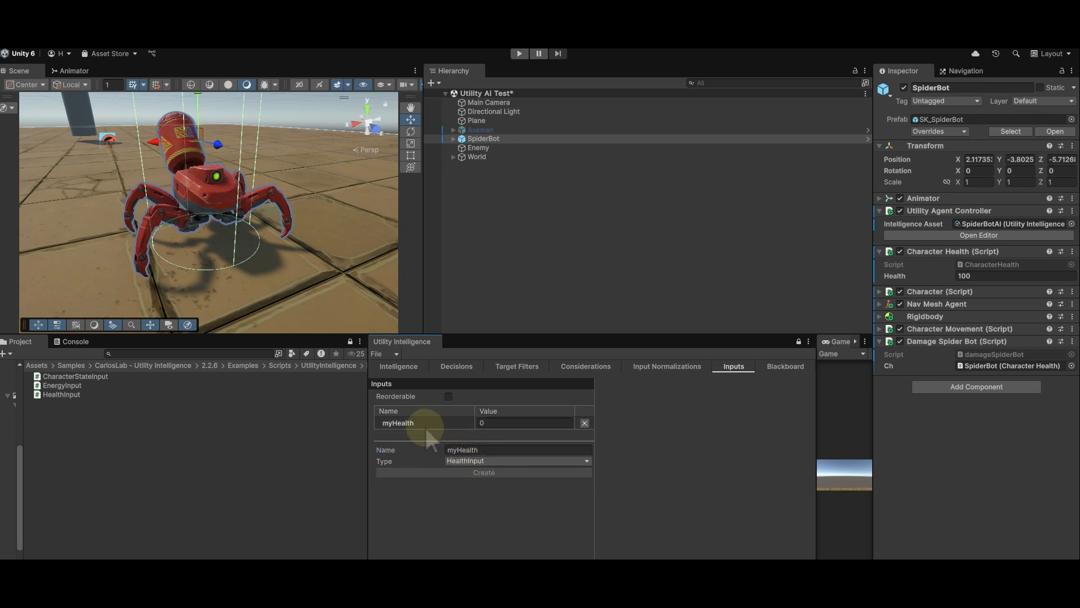
click(402, 426)
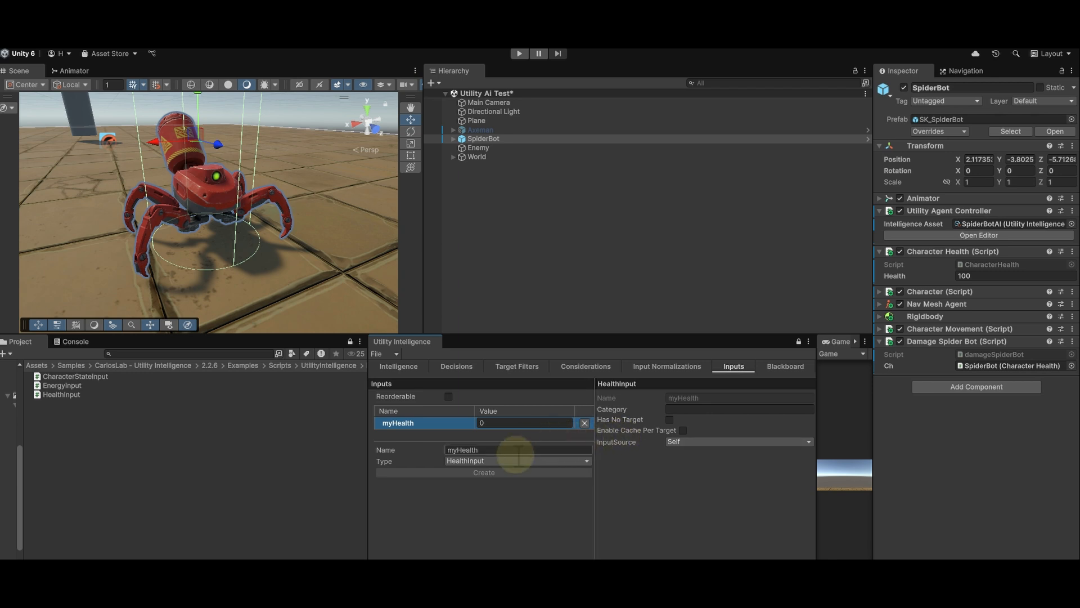
Step: Create an input of type DistanceToTargetInput named DistToTarget and show its settings
click(498, 462)
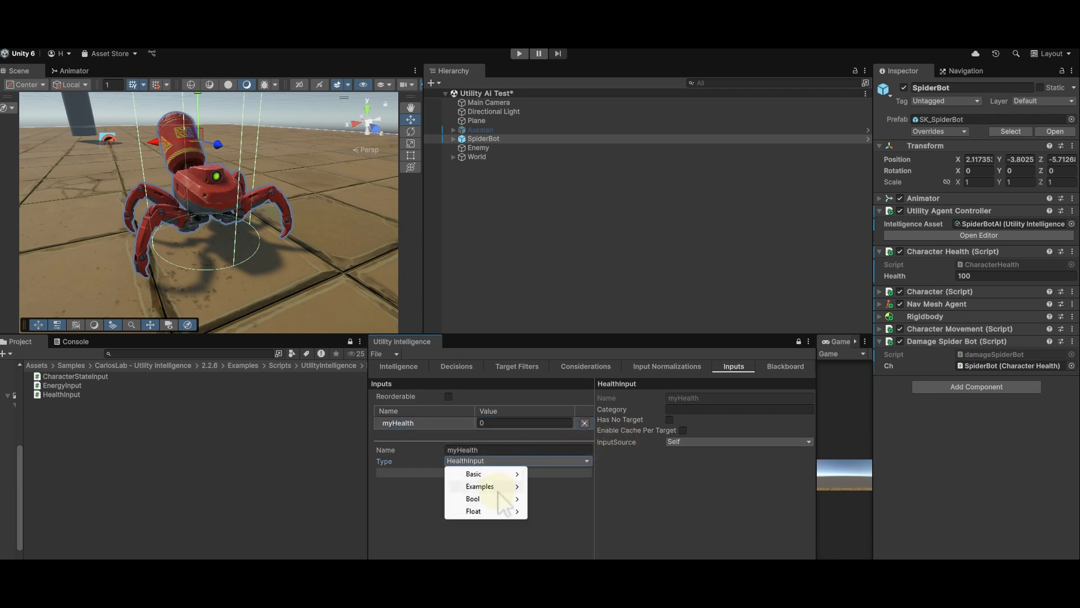
mouse_move(495, 512)
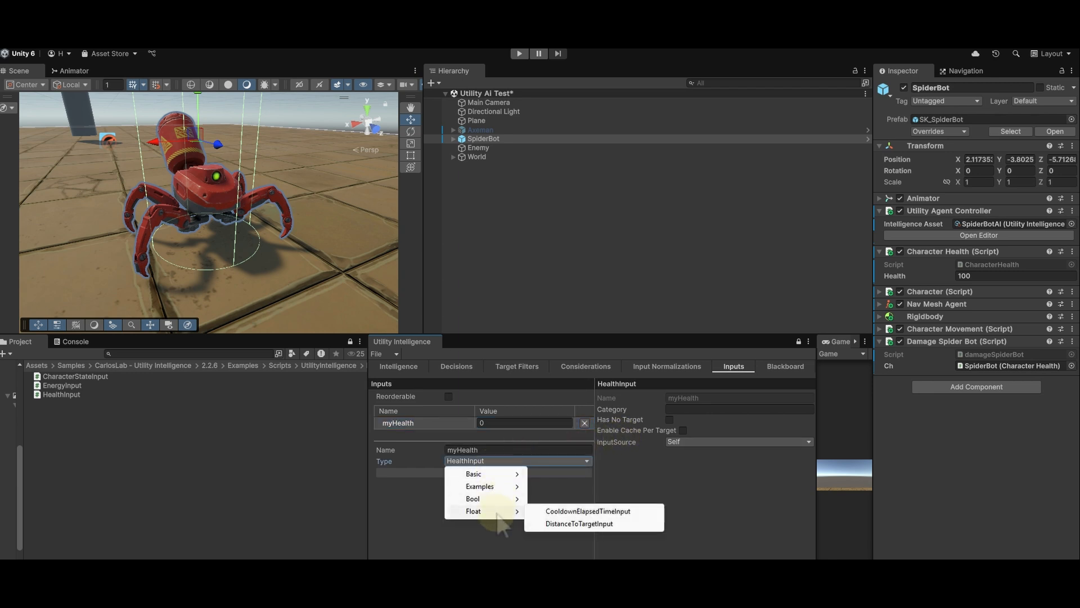
click(576, 524)
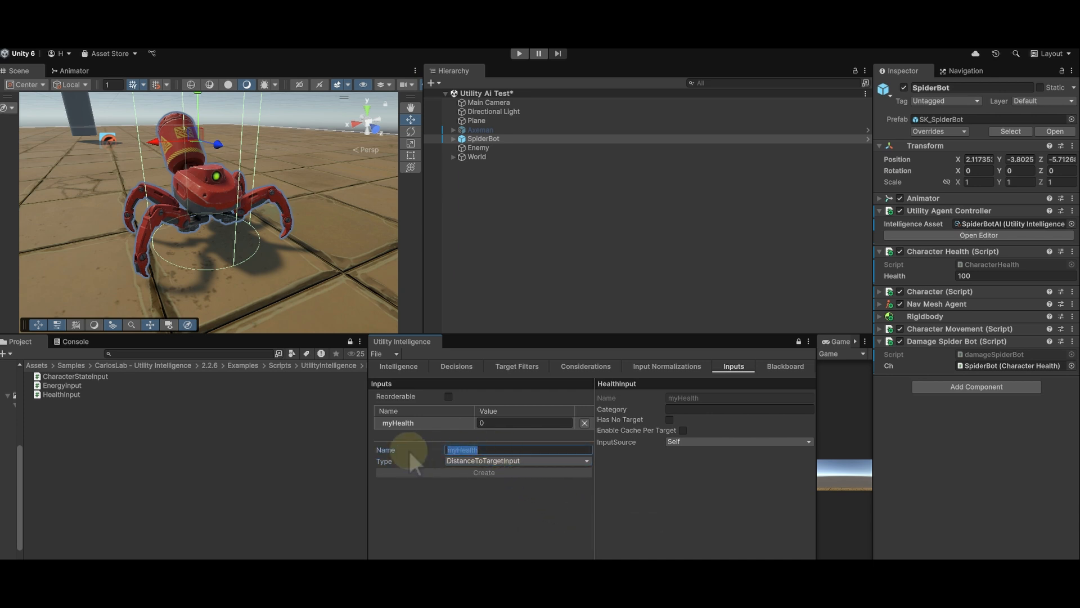
text(Dist)
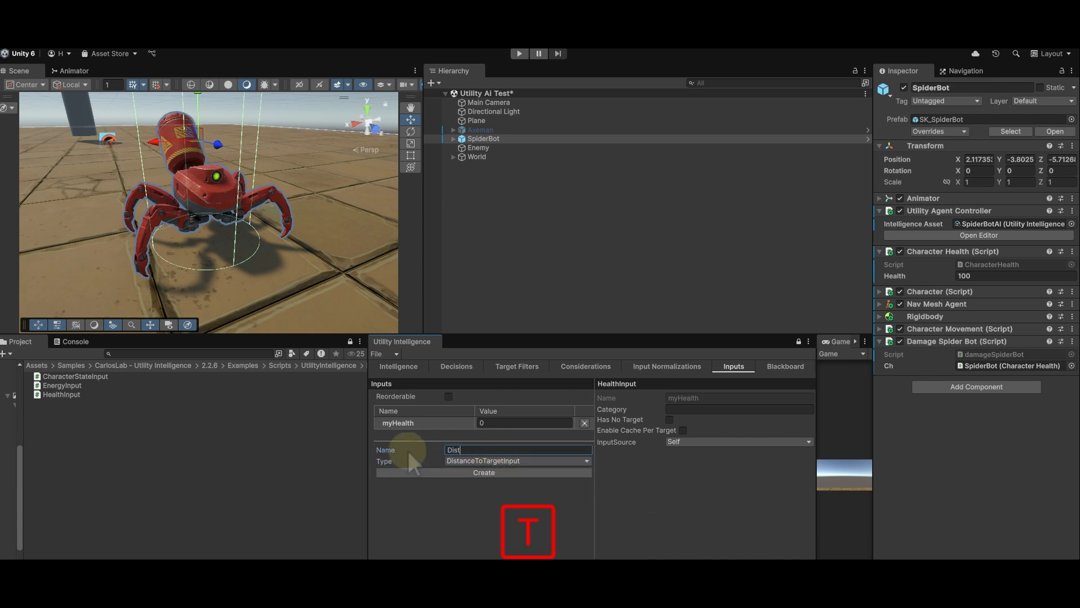
text(To)
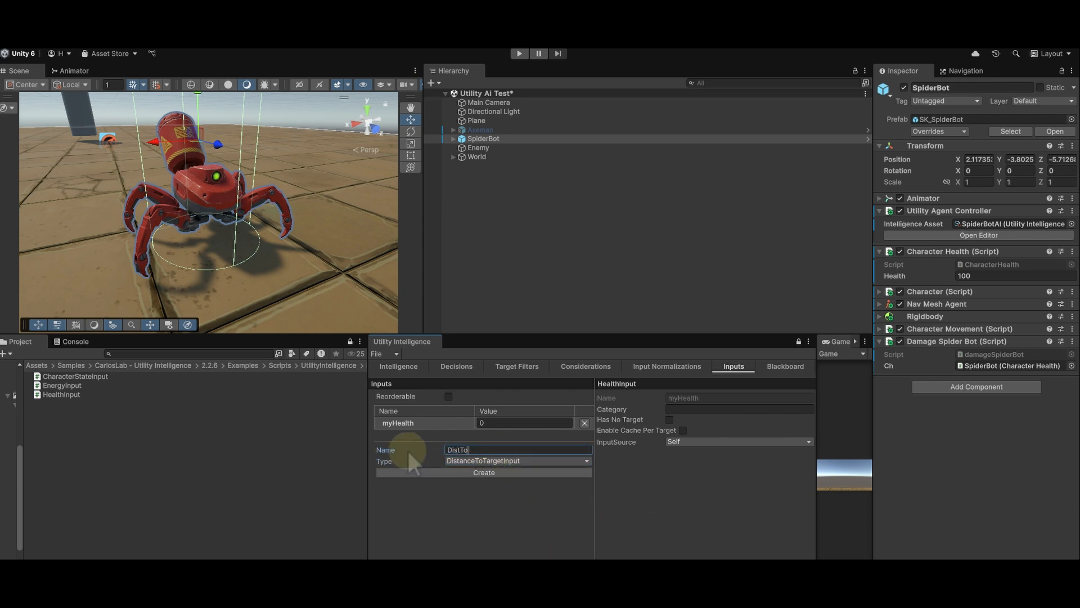
text(E)
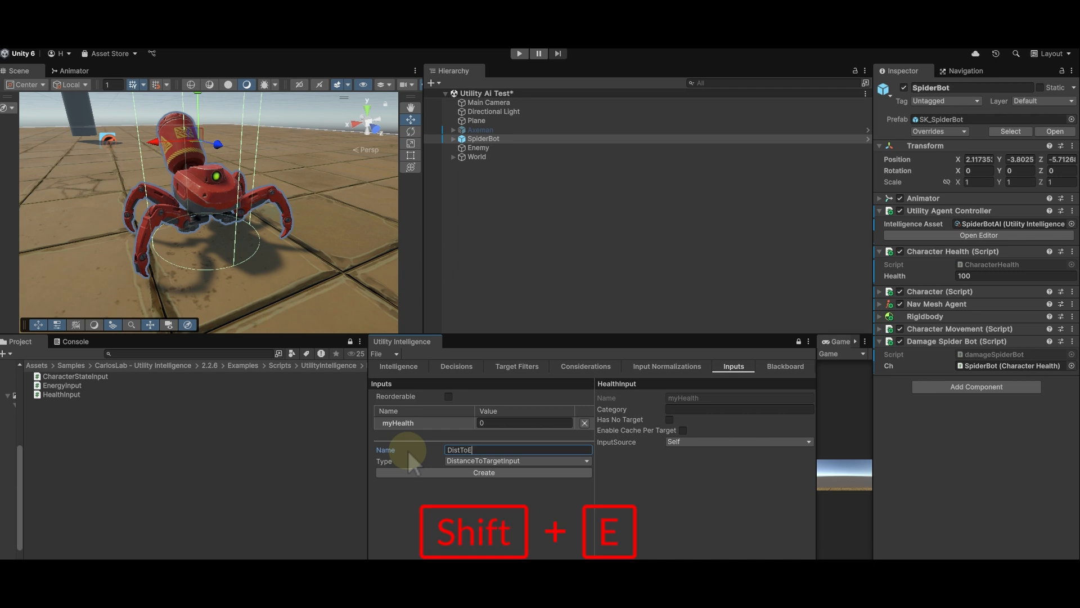
text(nemy)
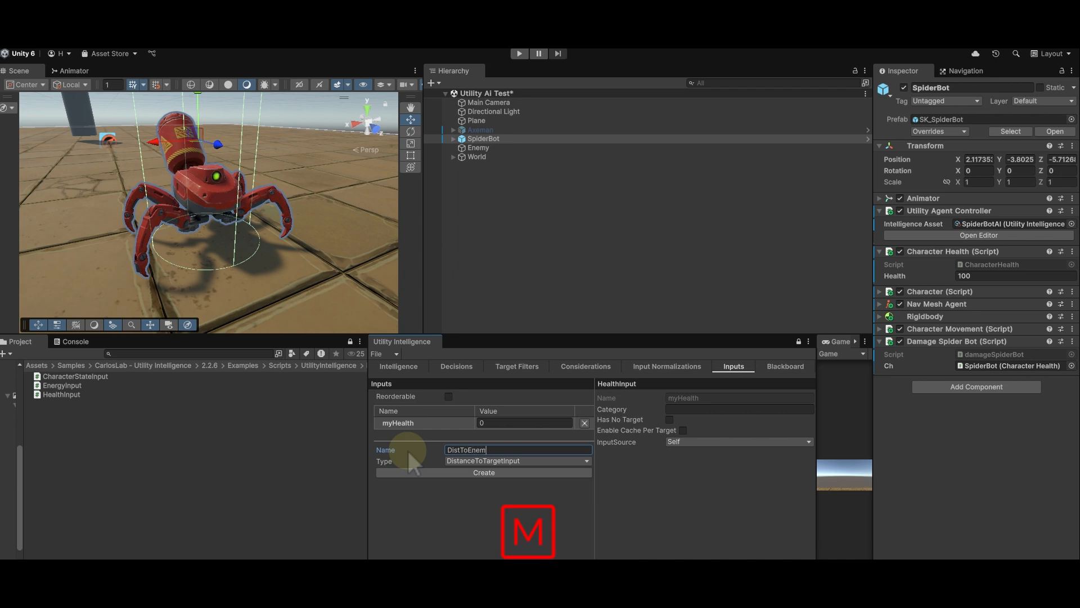
key(BackSpace)
key(BackSpace)
key(BackSpace)
key(BackSpace)
key(BackSpace)
text(Target)
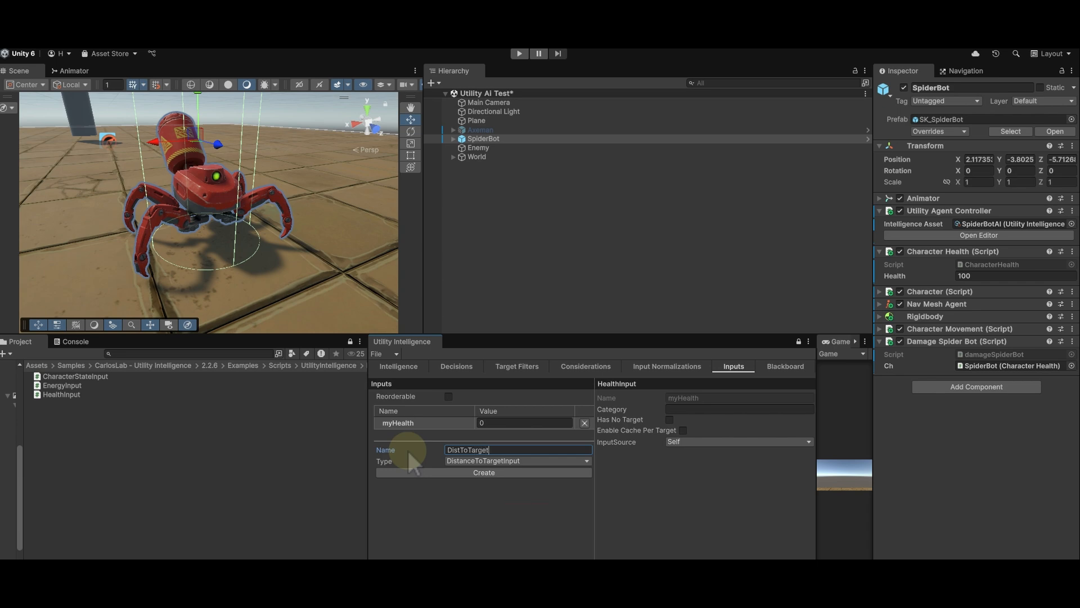
click(439, 473)
click(403, 435)
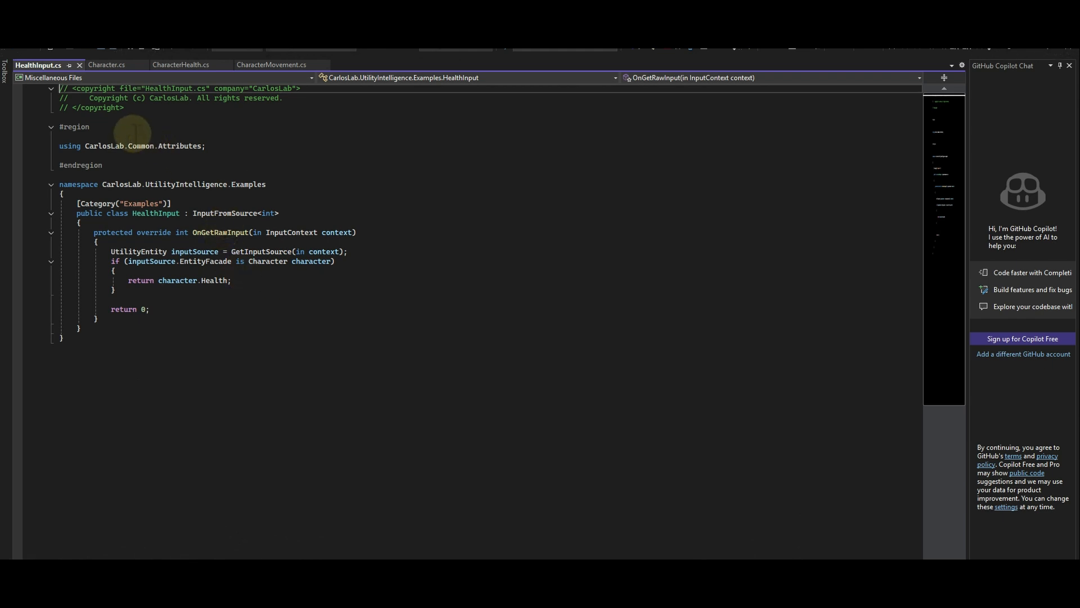
Step: Examine in HealthInput.cs the class declaration, the Character check on the input source and the returned health value
click(150, 213)
drag(151, 214, 288, 217)
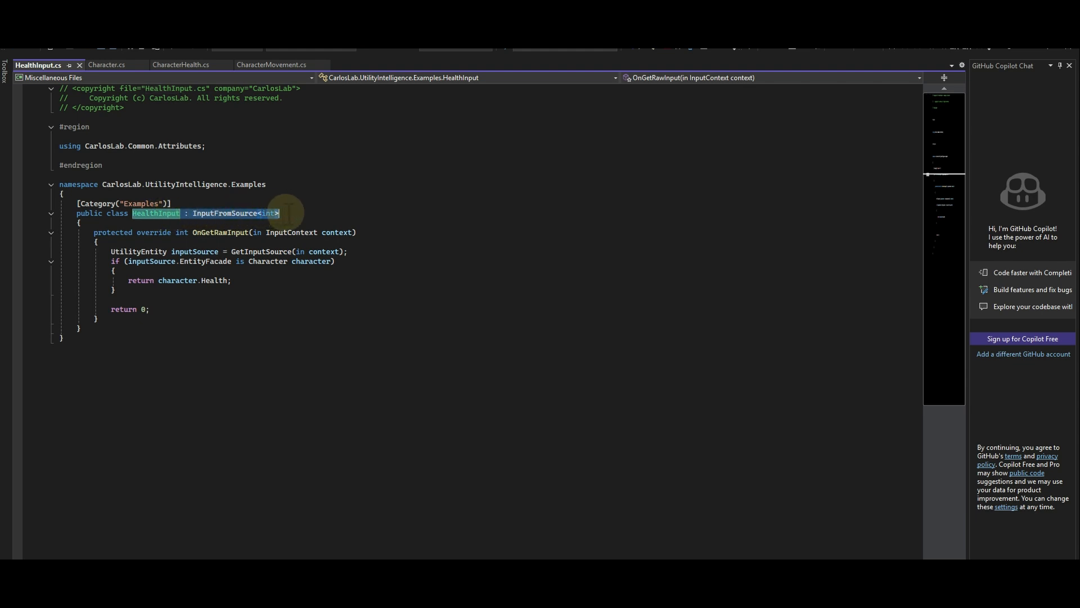
click(298, 217)
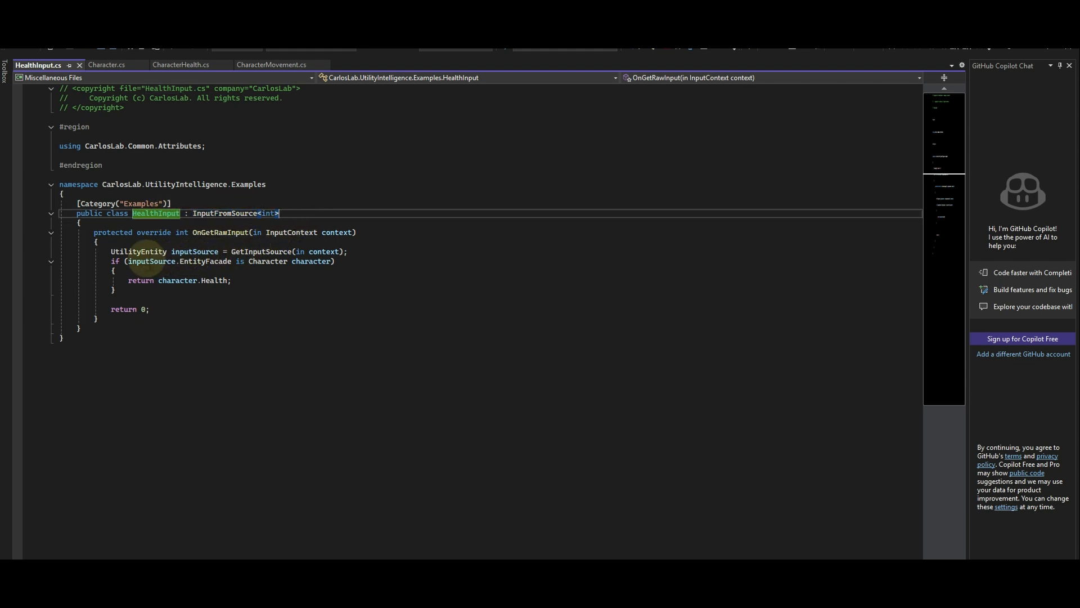
drag(128, 262, 332, 262)
click(302, 279)
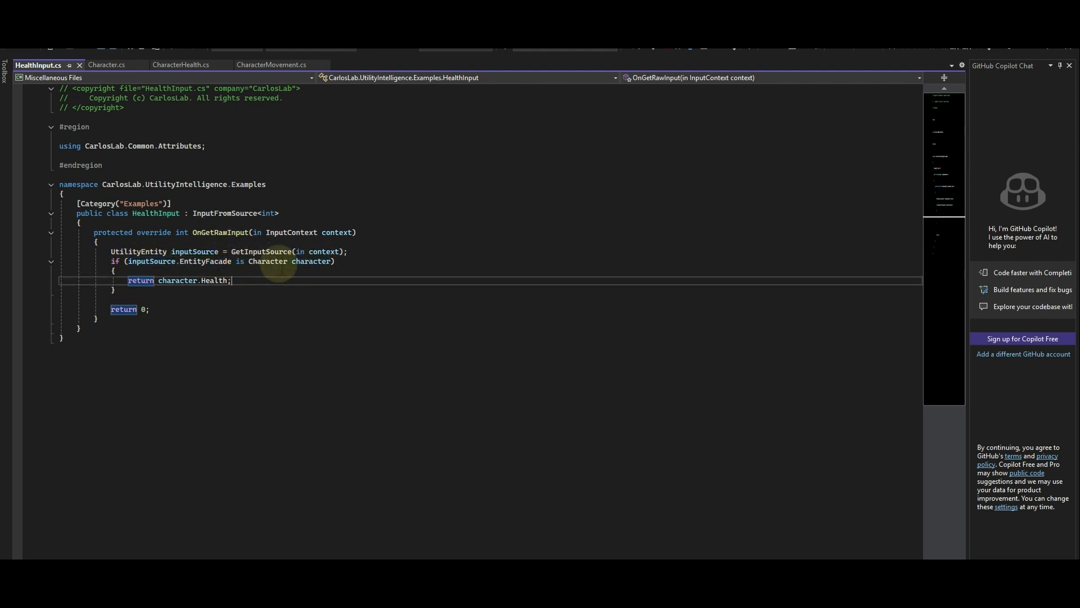
drag(158, 281, 246, 282)
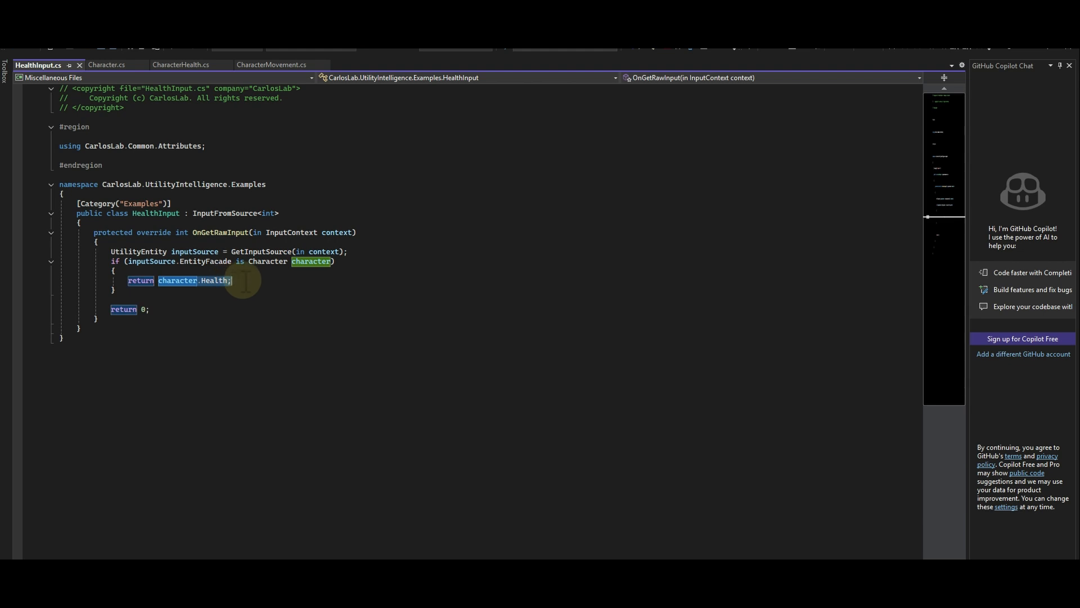
Step: Examine the CharacterHealth field and public Health property in Character.cs, and bring up the CharacterHealth.cs script
click(107, 64)
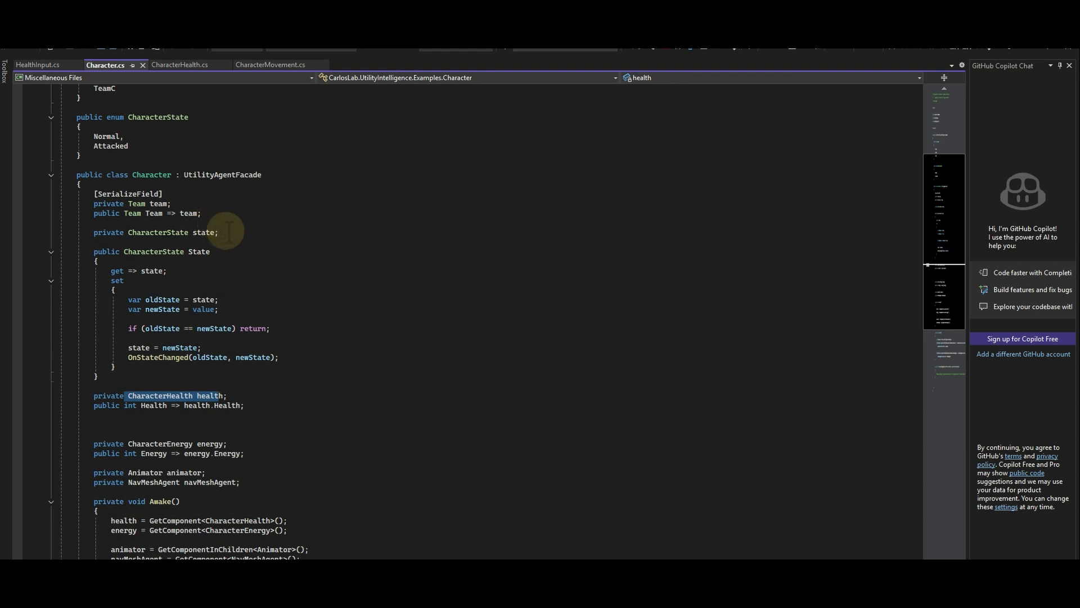
scroll(225, 233, down, 4)
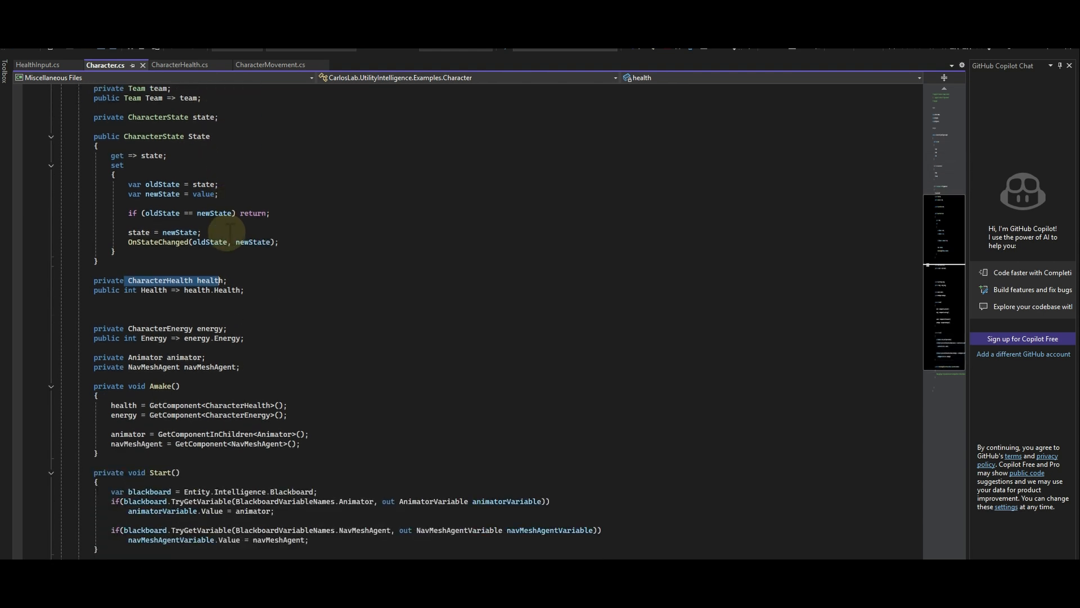
click(117, 300)
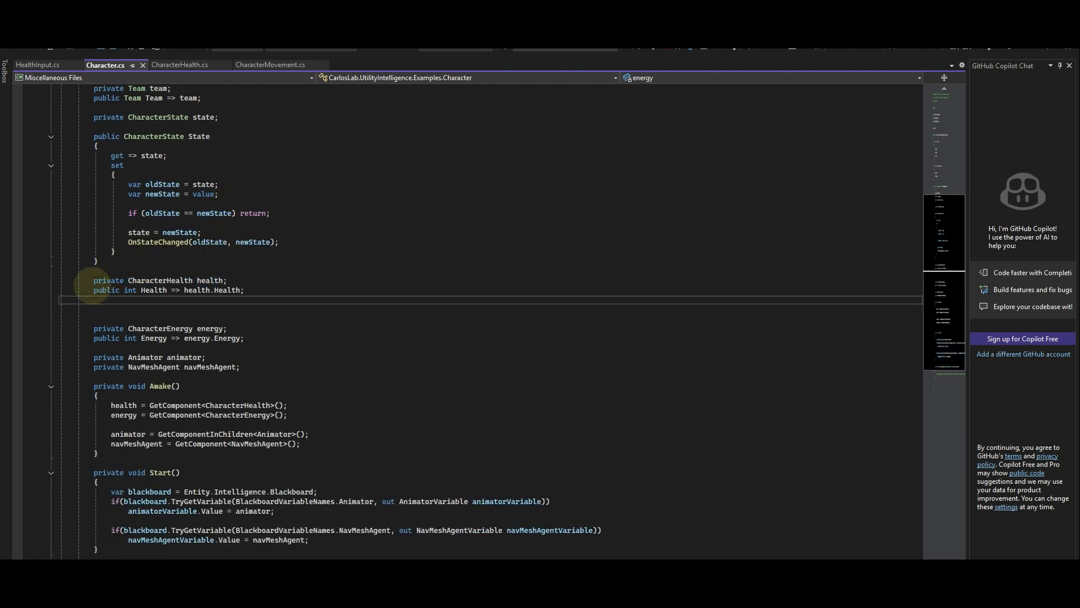
scroll(121, 276, up, 1)
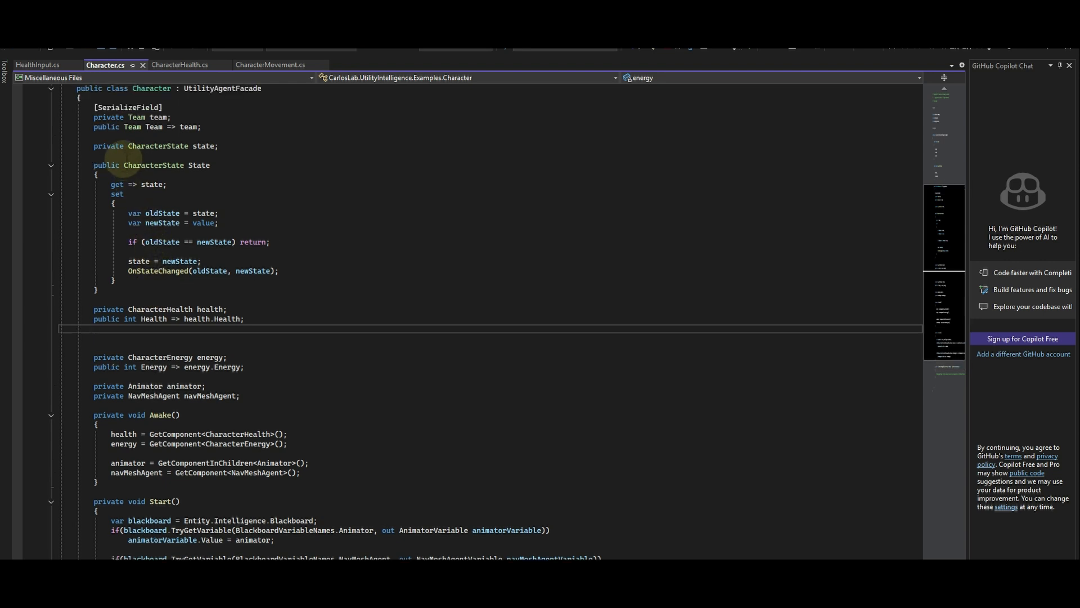
drag(94, 309, 228, 309)
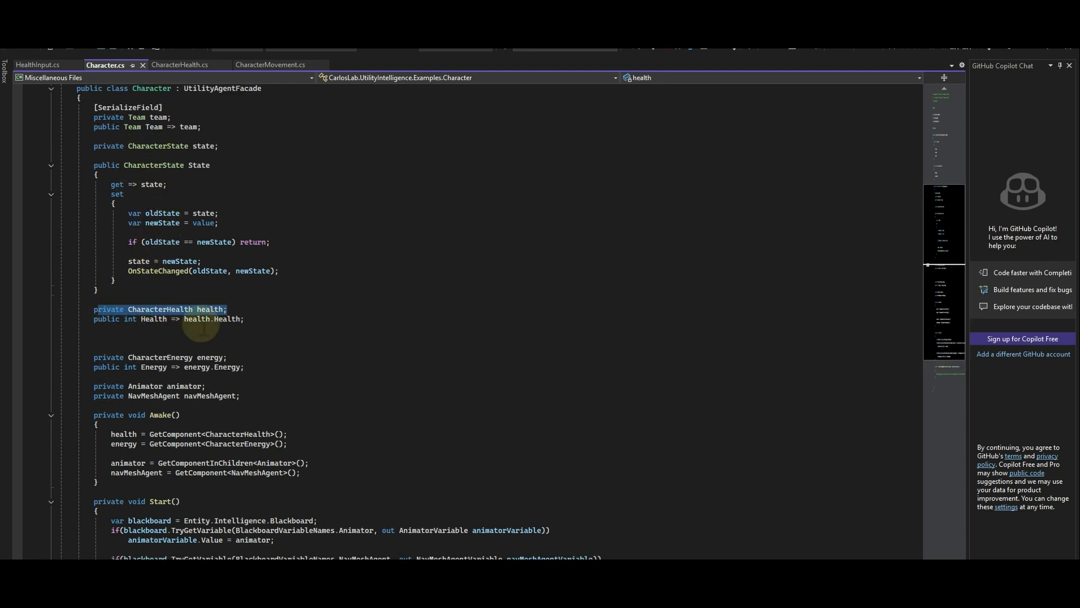
click(119, 326)
drag(94, 318, 246, 319)
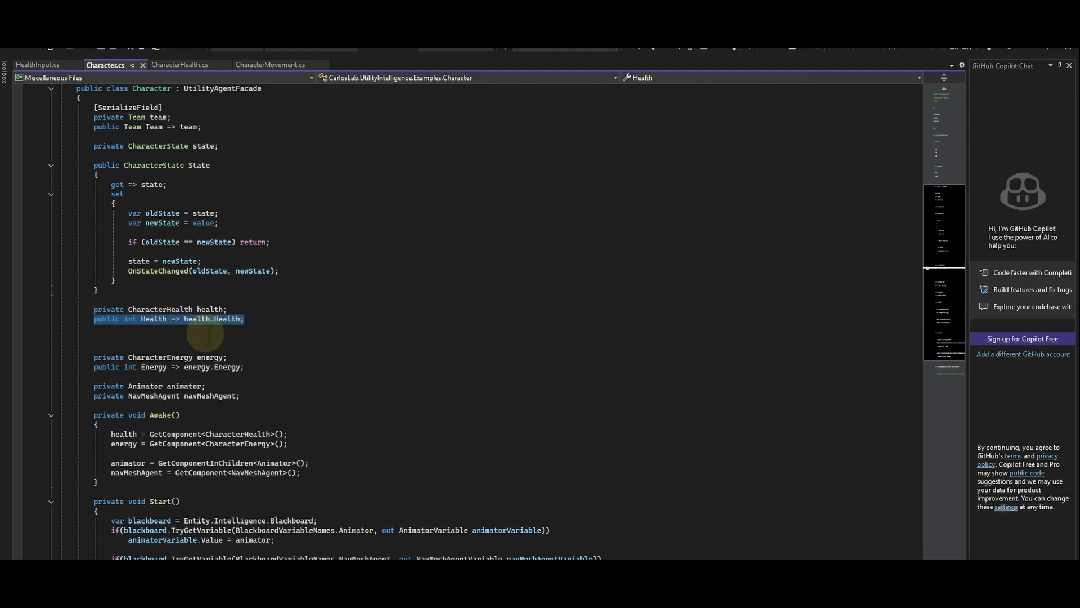
click(207, 337)
click(179, 65)
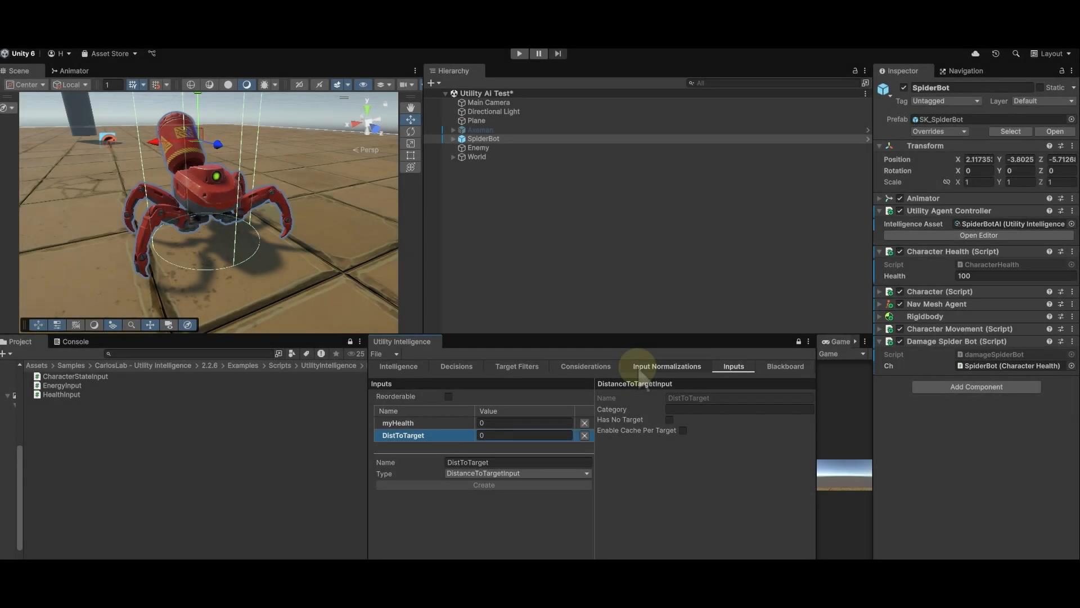
Step: Create an input normalization of type DivideByMaxValueNormalizationInt named myHelath
click(642, 367)
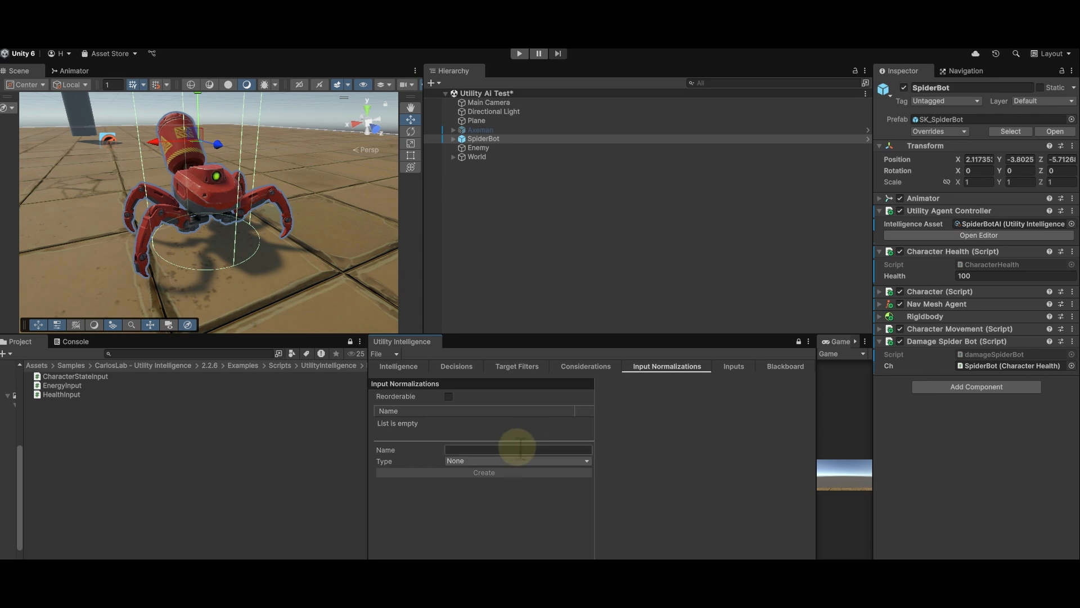
click(506, 461)
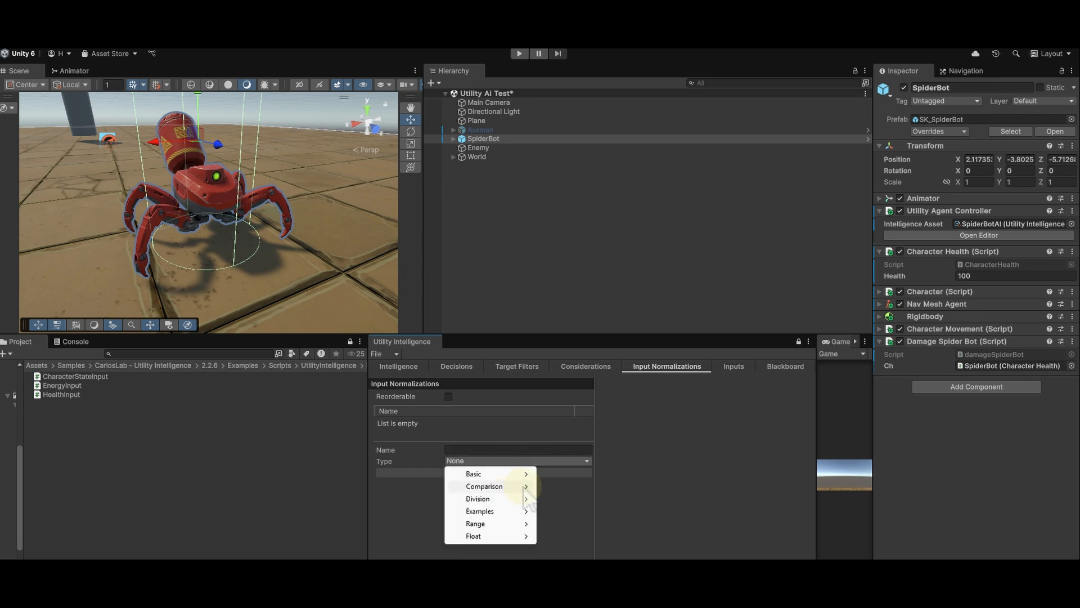
mouse_move(501, 488)
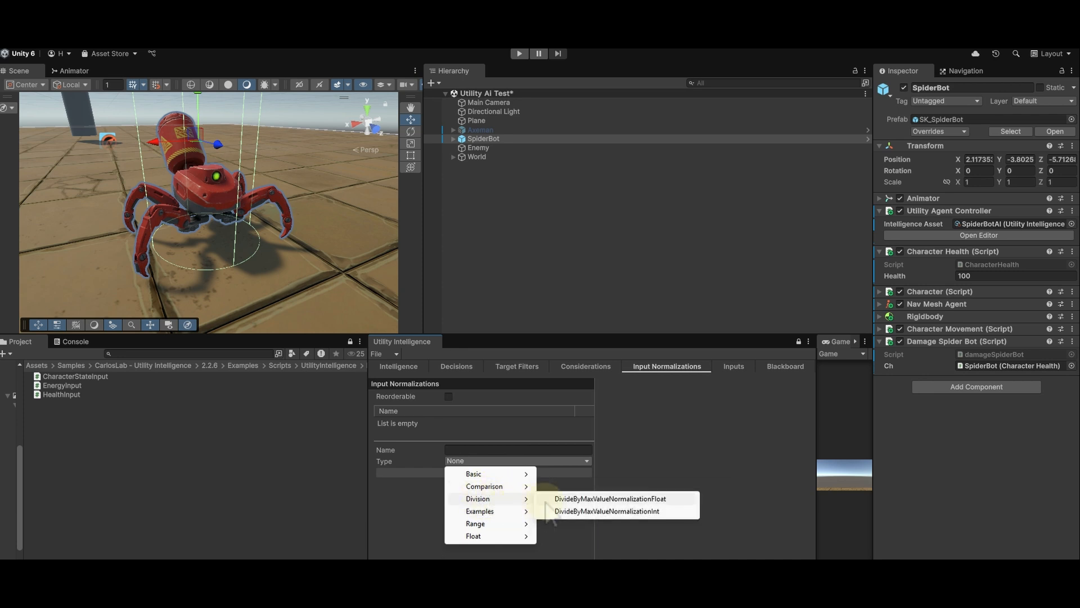
click(614, 511)
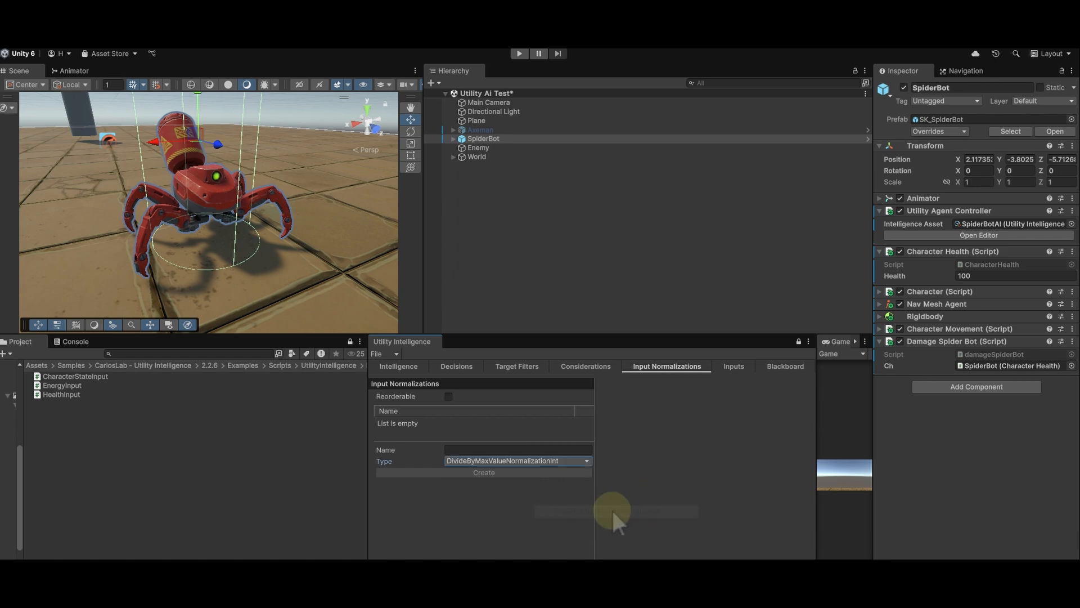
click(518, 450)
text(myHelath)
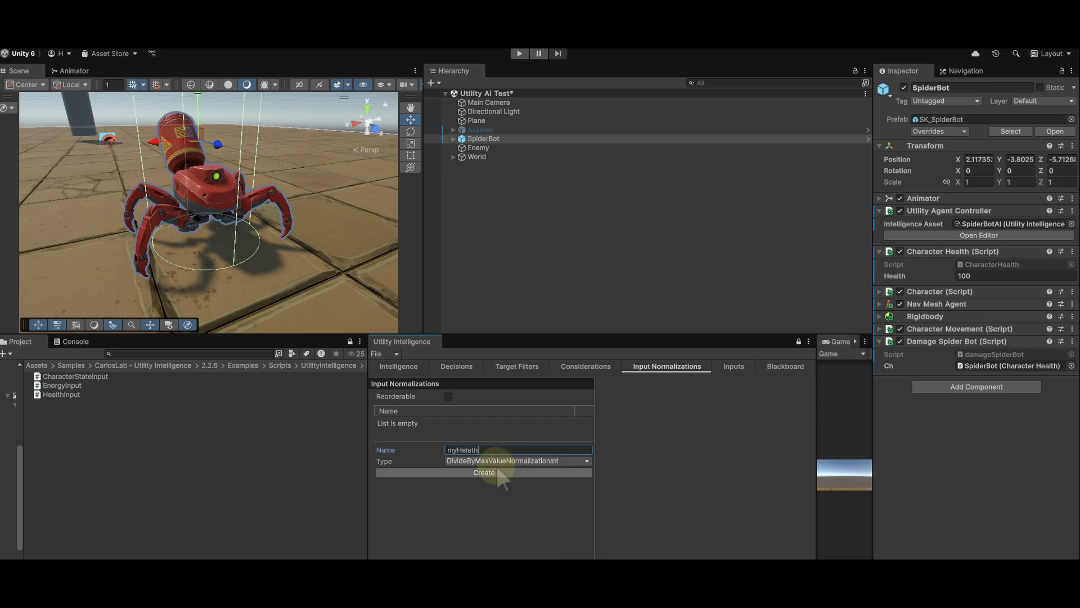
click(491, 473)
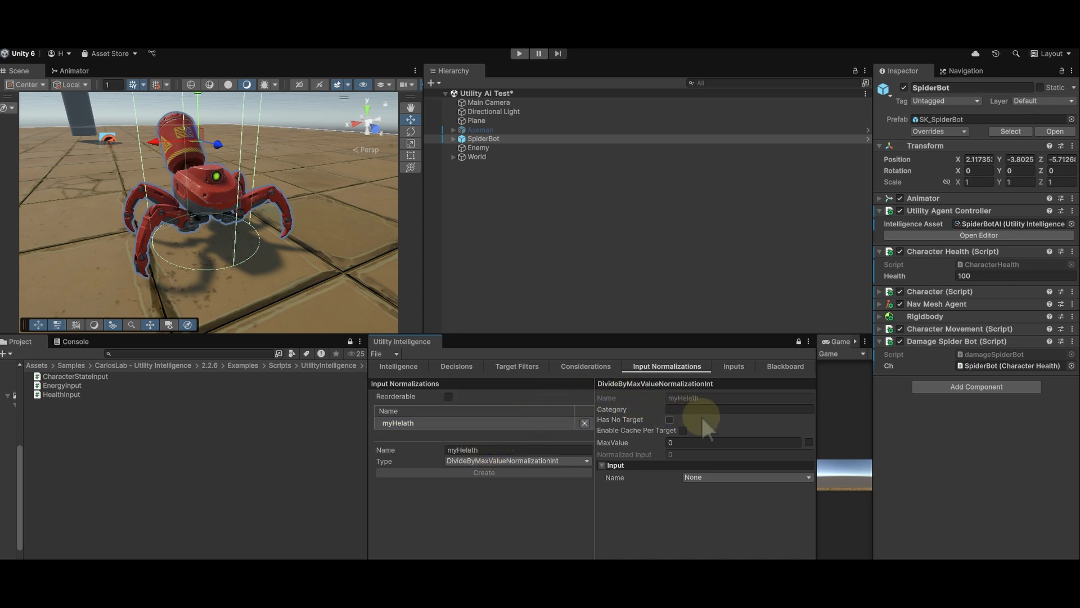
Step: Set the myHelath normalization's MaxValue to 100 and assign myHealth as its input
click(696, 442)
text(100)
key(Return)
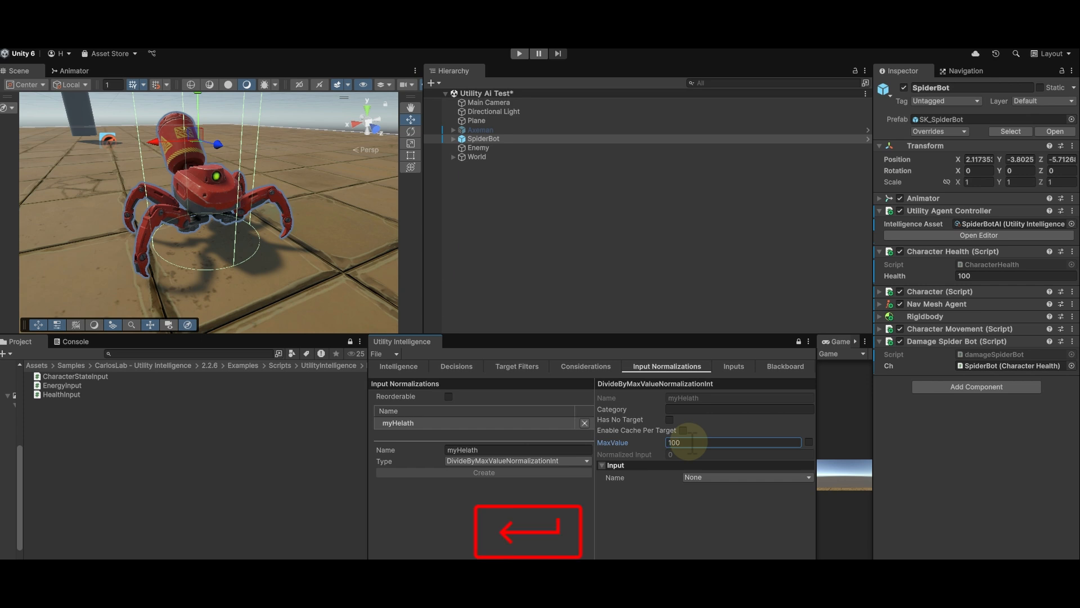
click(701, 479)
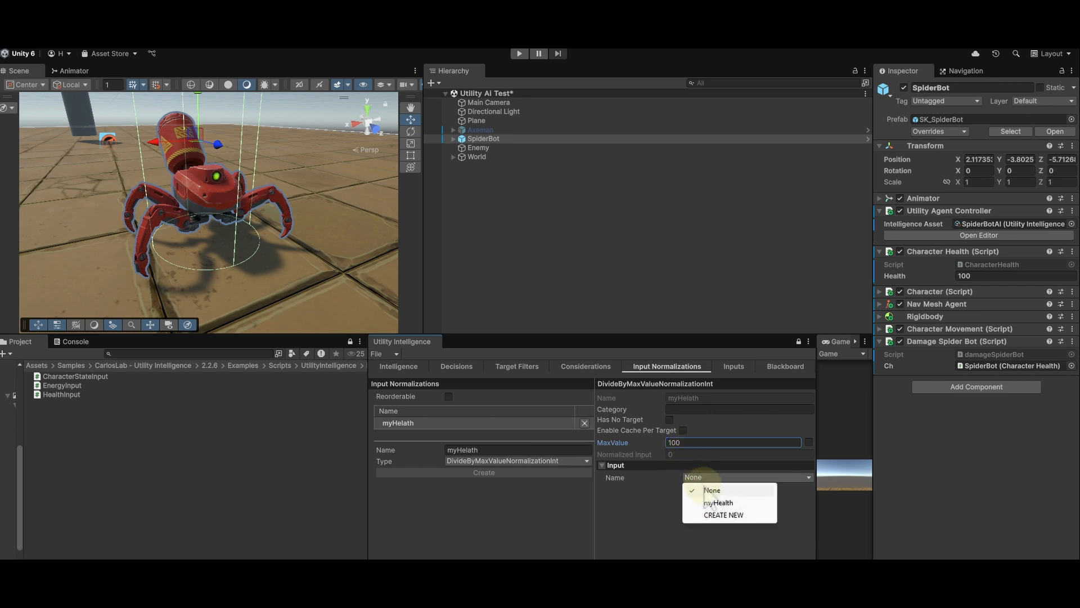
click(711, 501)
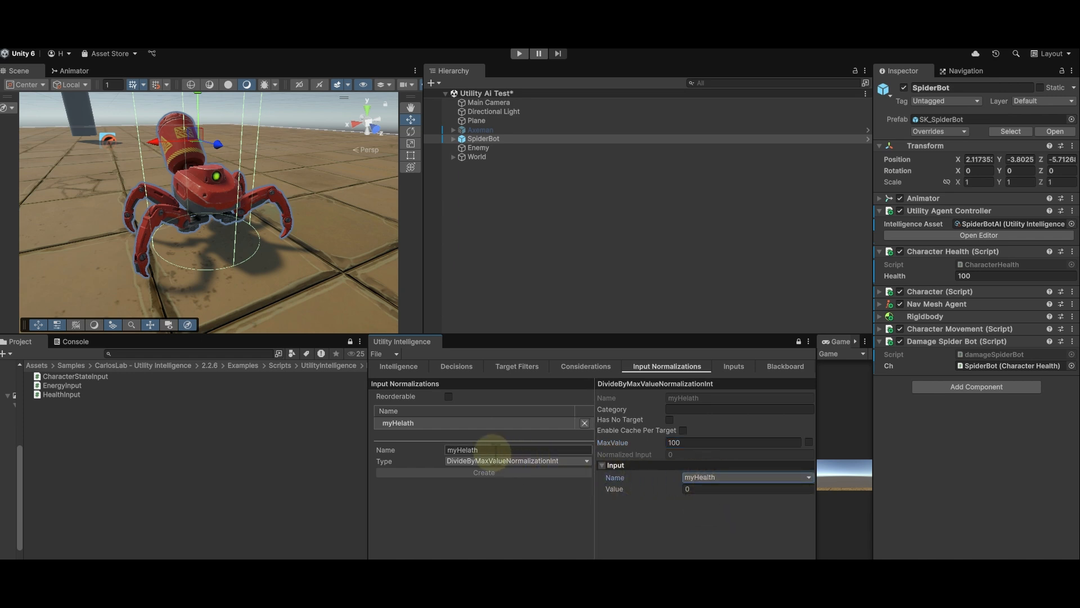
Step: Create an input normalization of type IsInRangeNormalizationFloat named DistToTarget
click(486, 461)
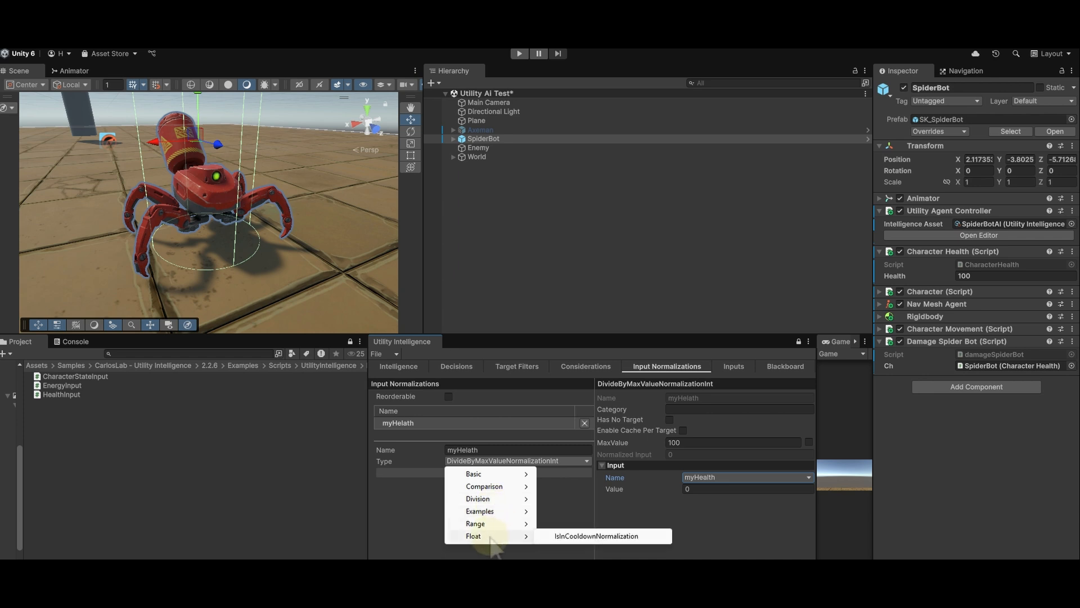
mouse_move(490, 527)
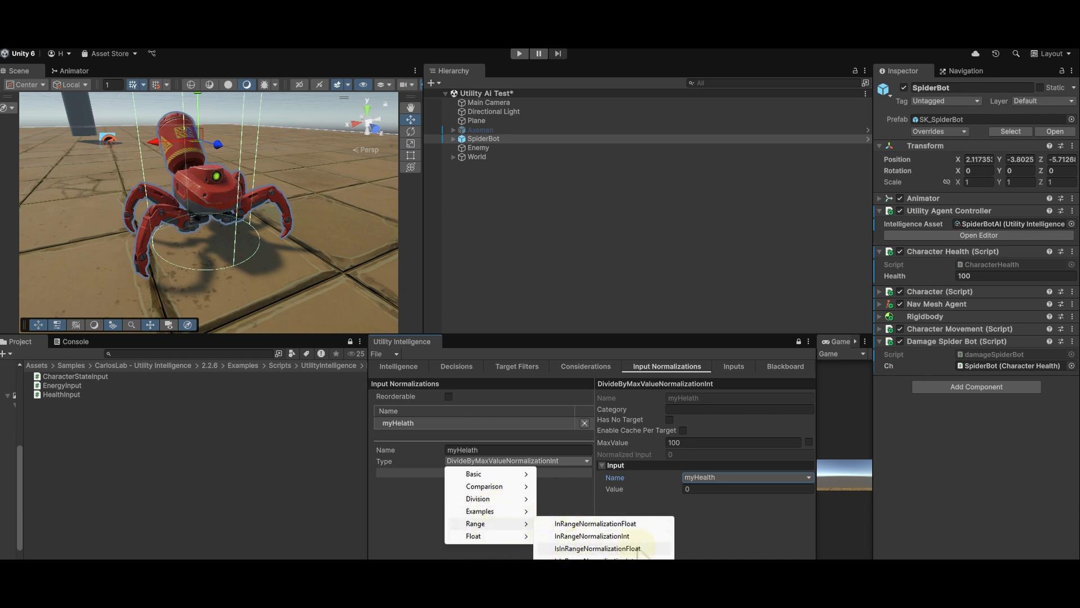
click(600, 548)
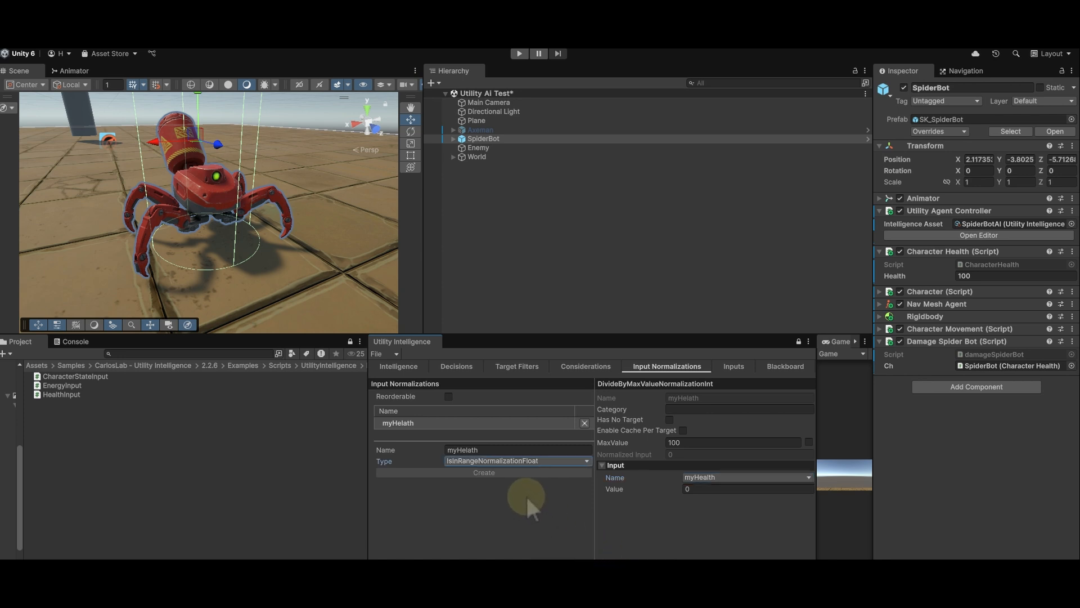
click(489, 424)
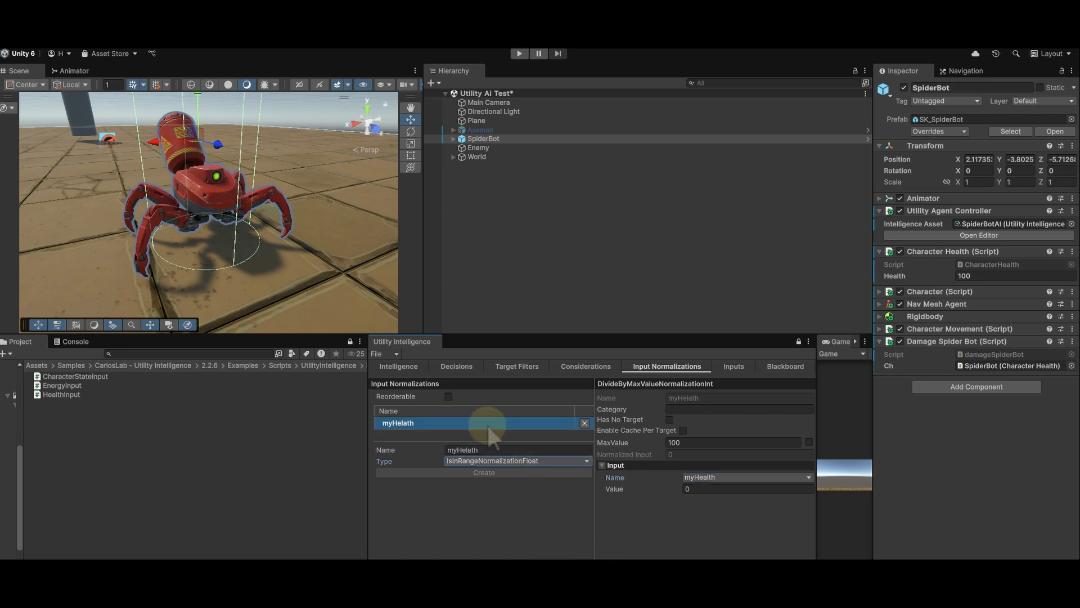
click(488, 450)
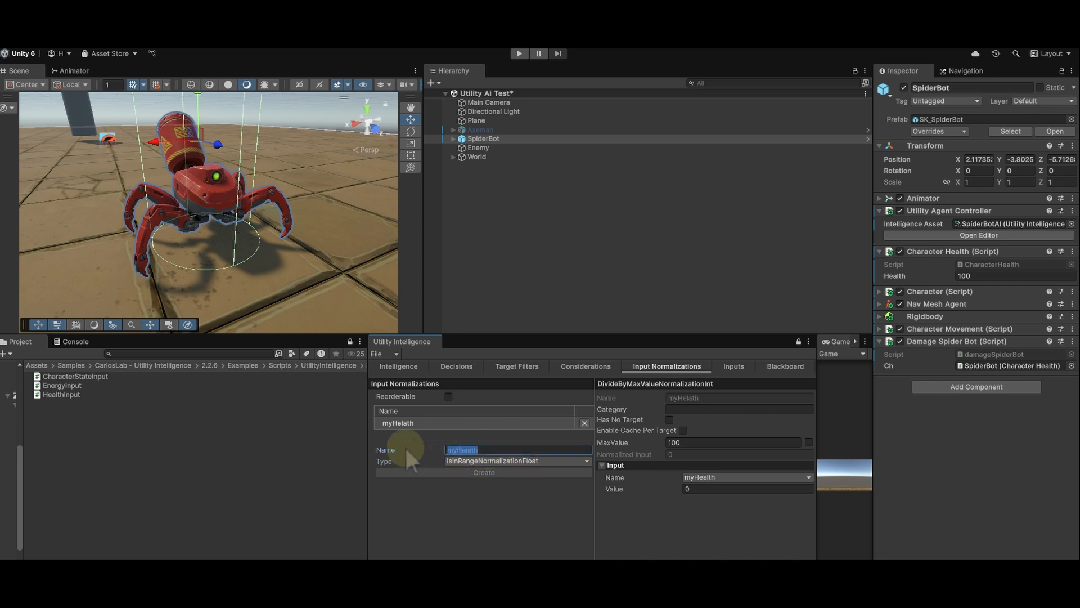
text(Dist)
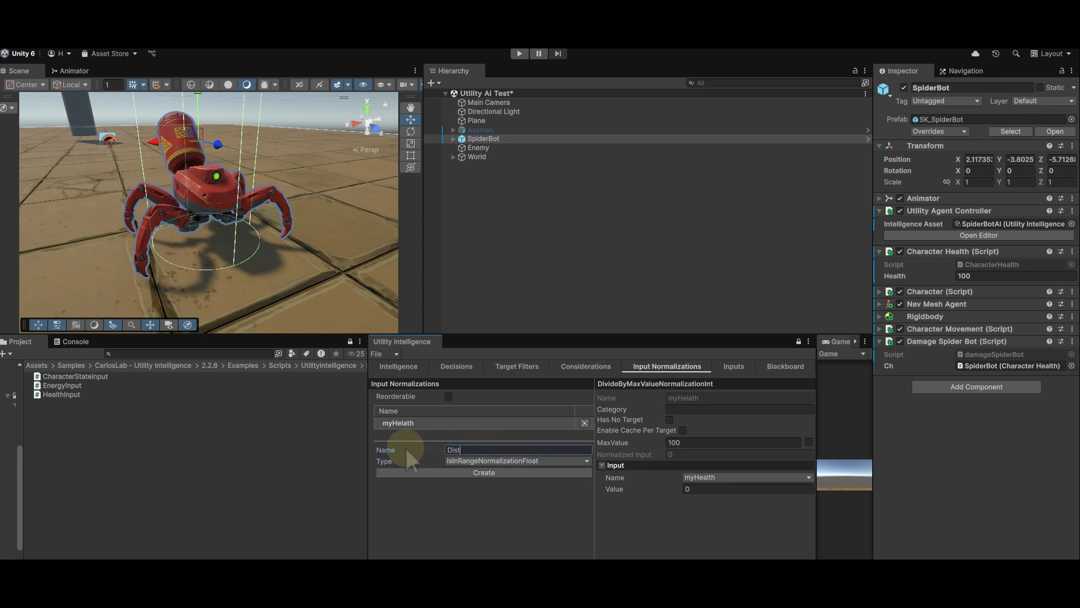
text(ToTarget)
click(456, 474)
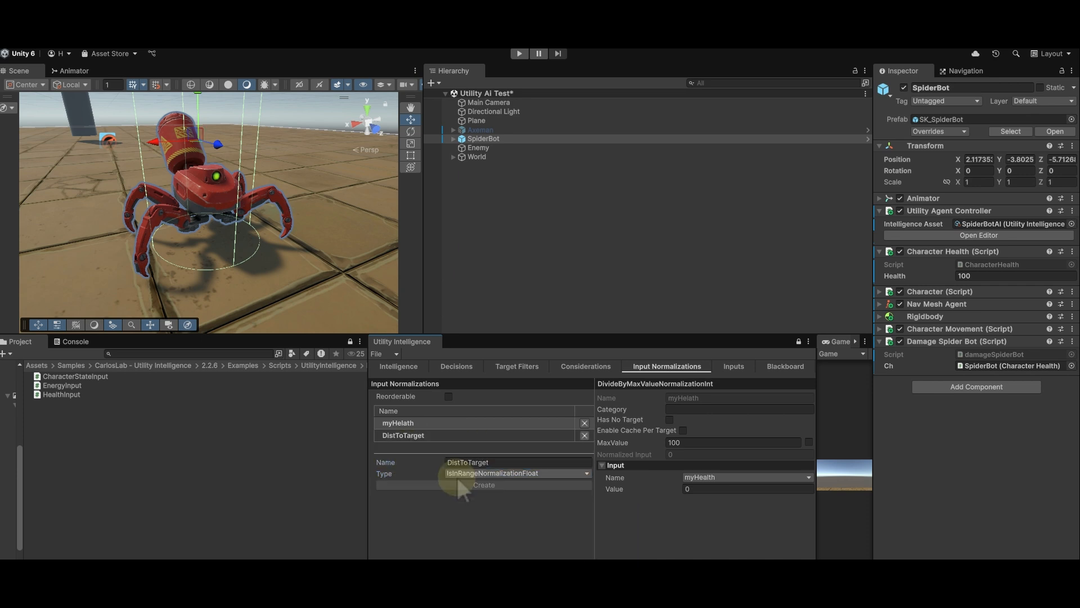
Step: Assign the DistToTarget input to the DistToTarget normalization and edit its MaxValue
click(417, 436)
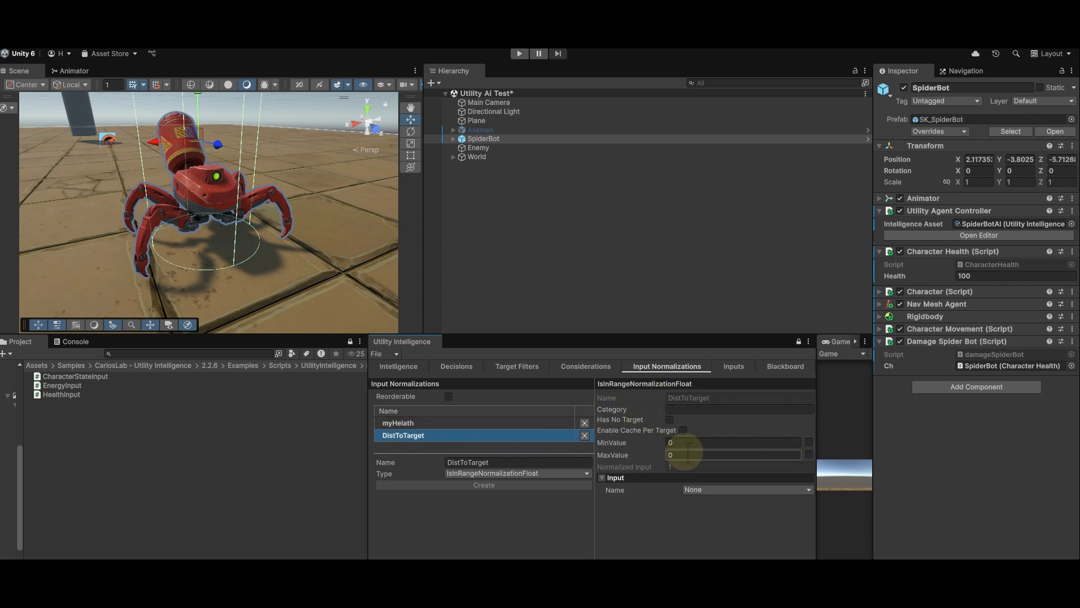
click(698, 490)
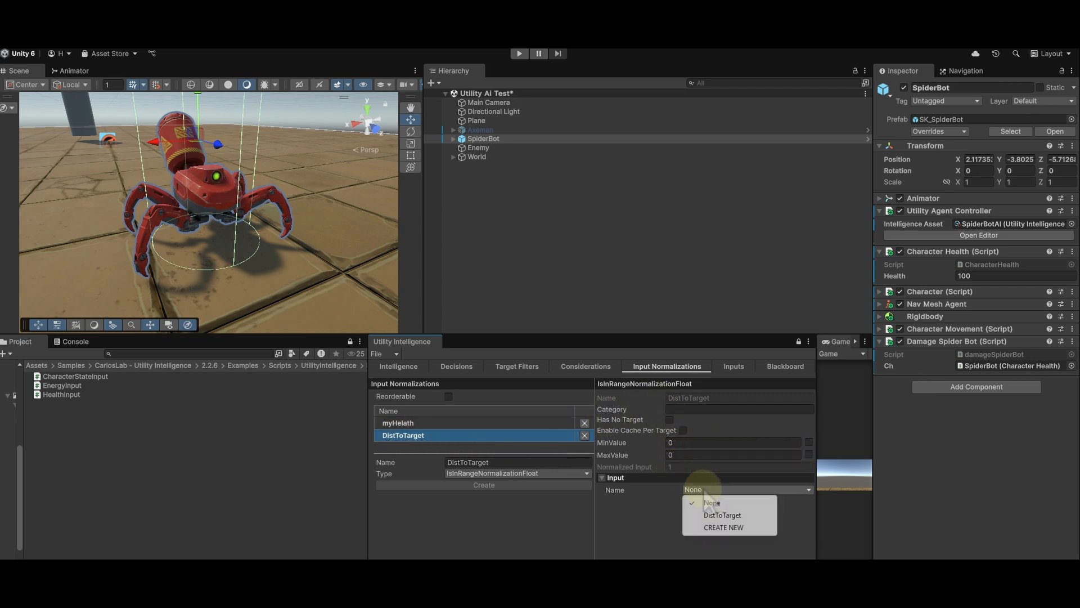
click(720, 515)
click(689, 455)
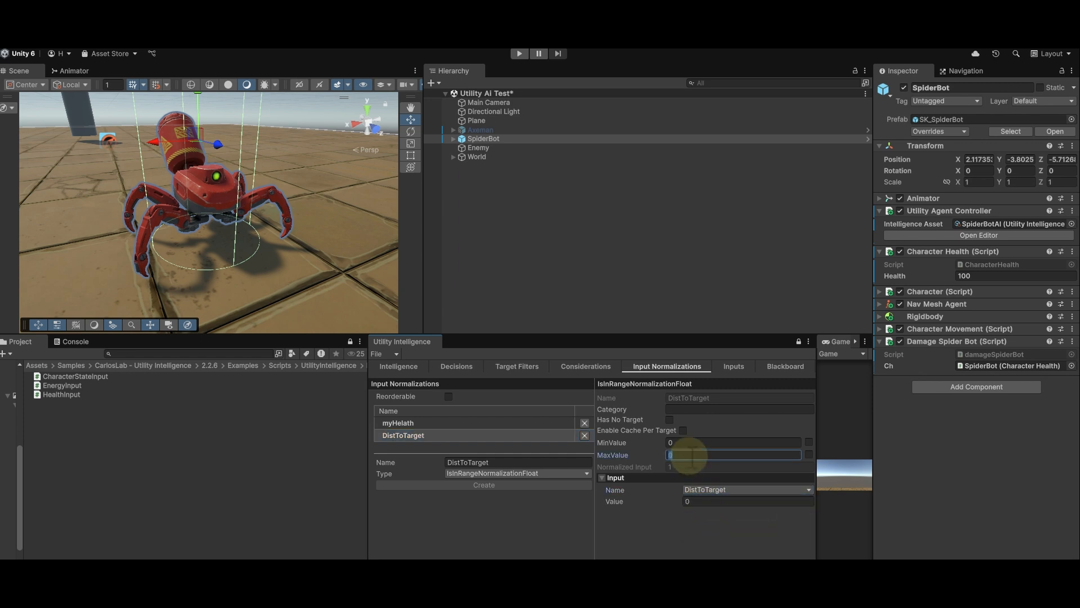
key(Return)
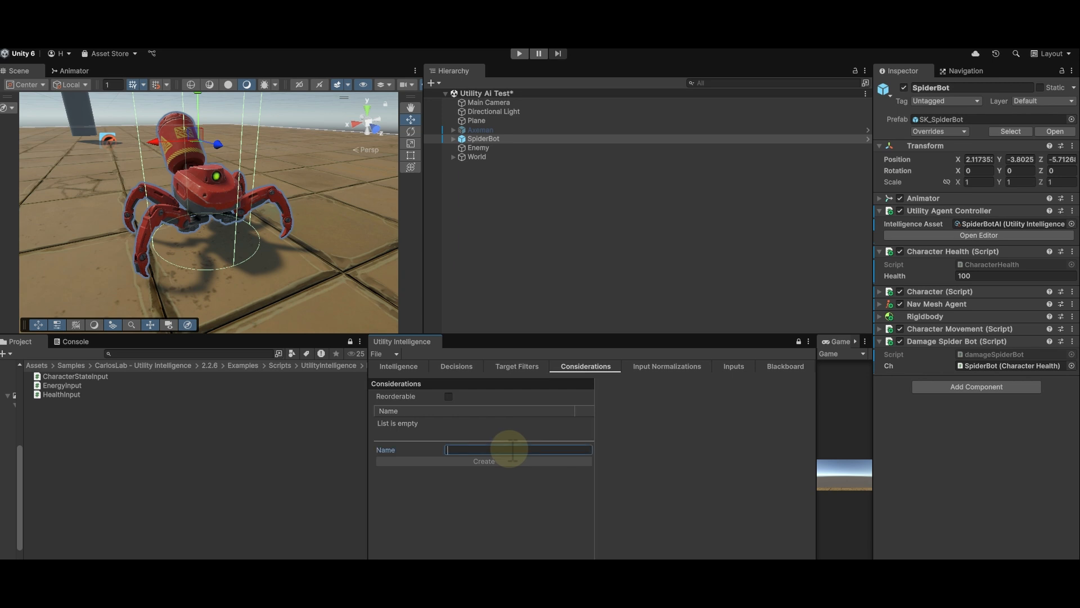
Step: Create a consideration named healthIsLow
text(health)
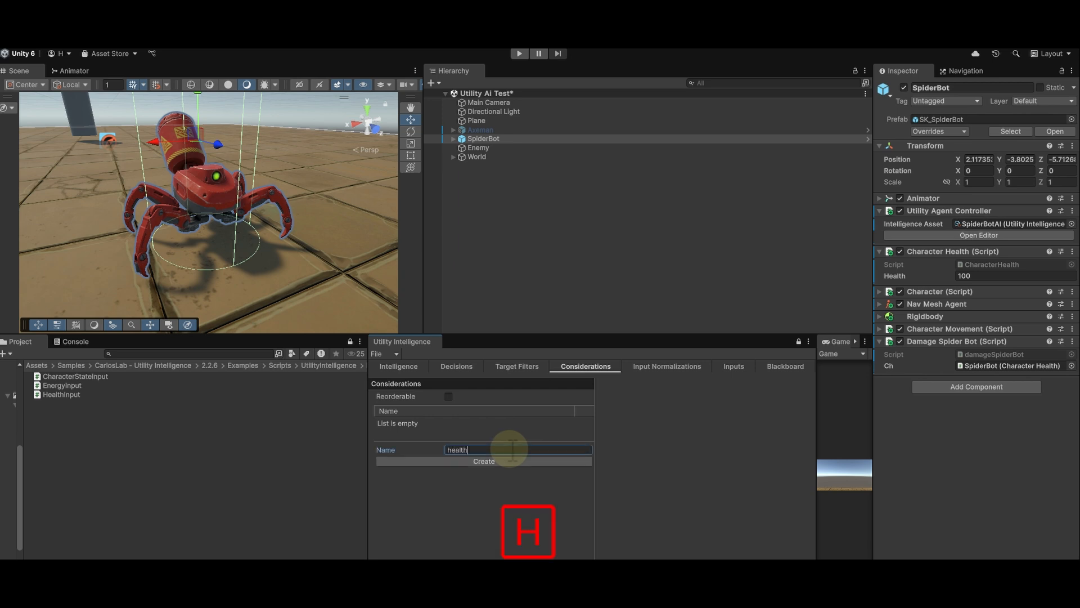
text(Is)
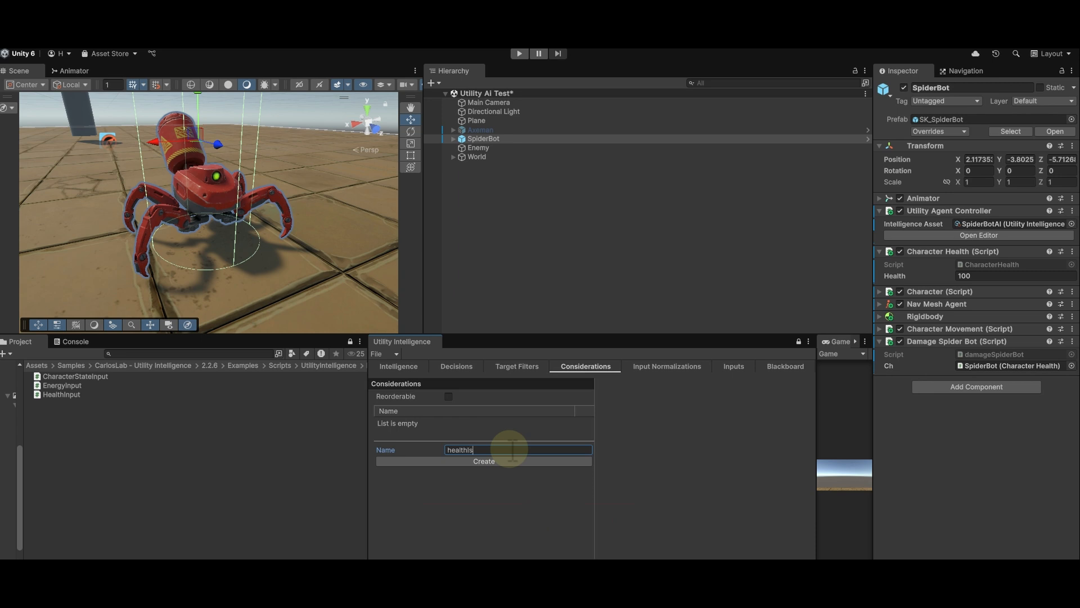
text(Low)
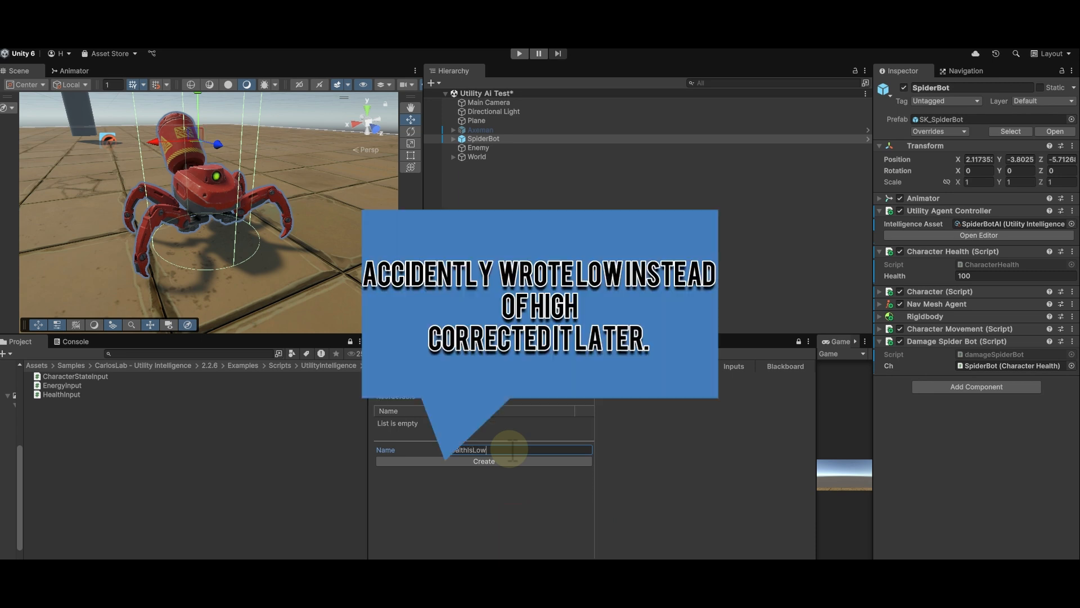
click(463, 462)
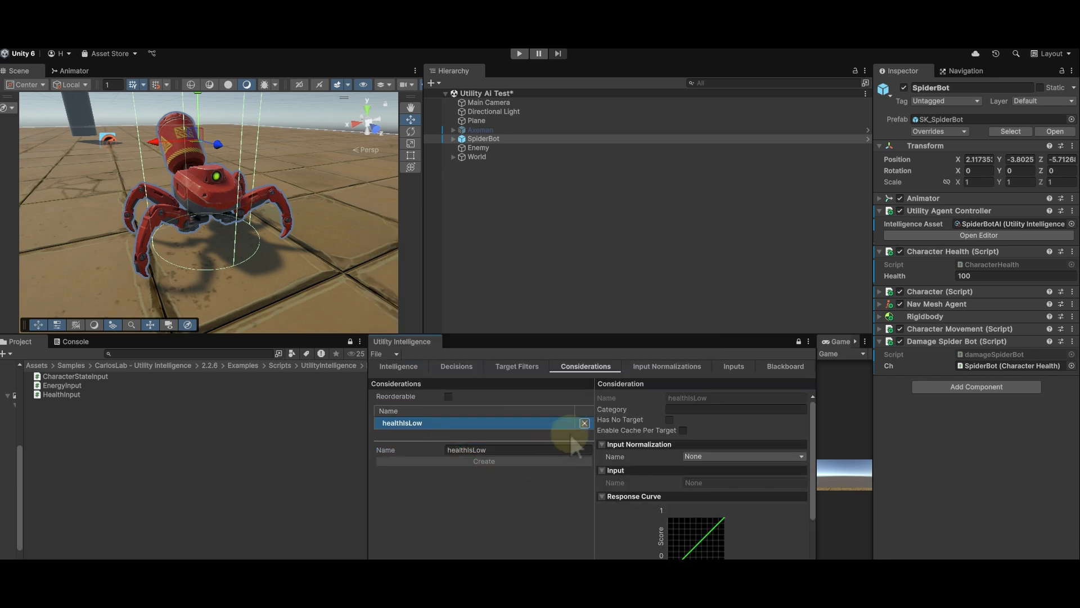
Step: Assign the myHelath input normalization, based on the myHealth input, to the healthIsLow consideration
scroll(623, 450, down, 3)
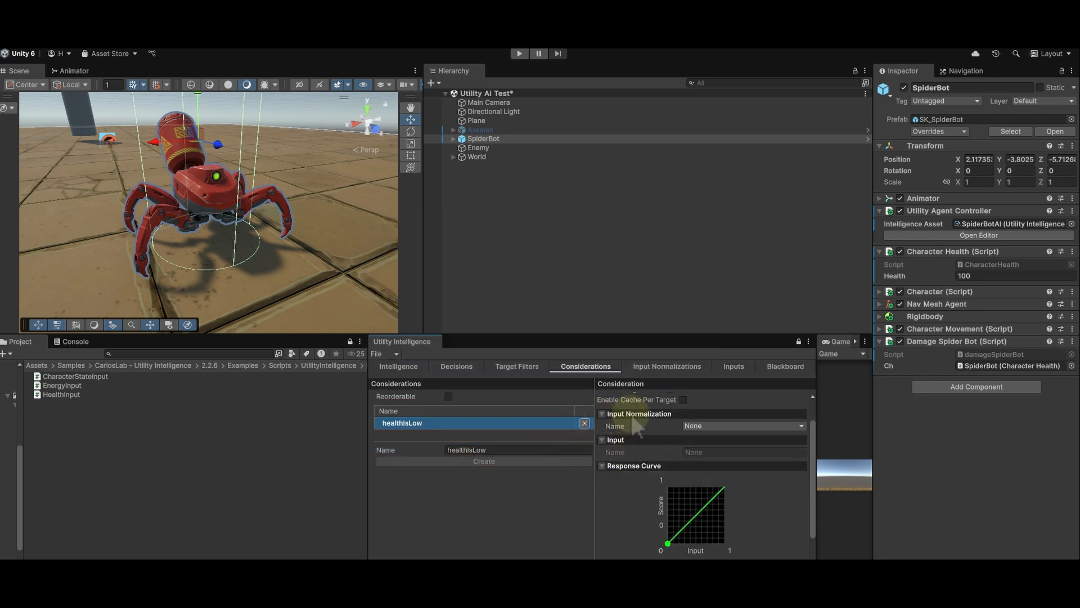
click(704, 426)
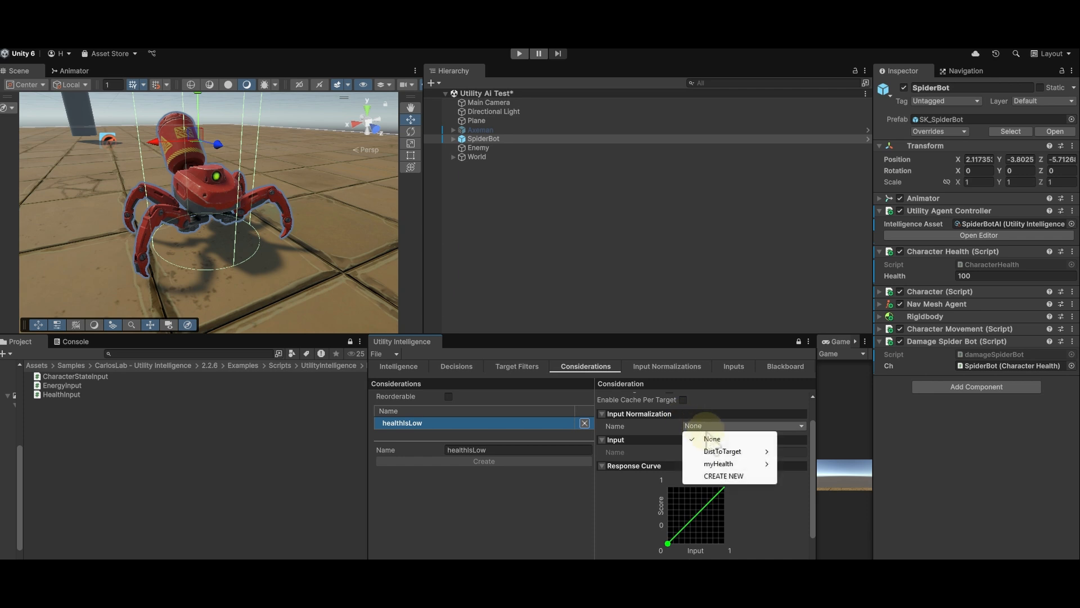
mouse_move(731, 463)
click(808, 462)
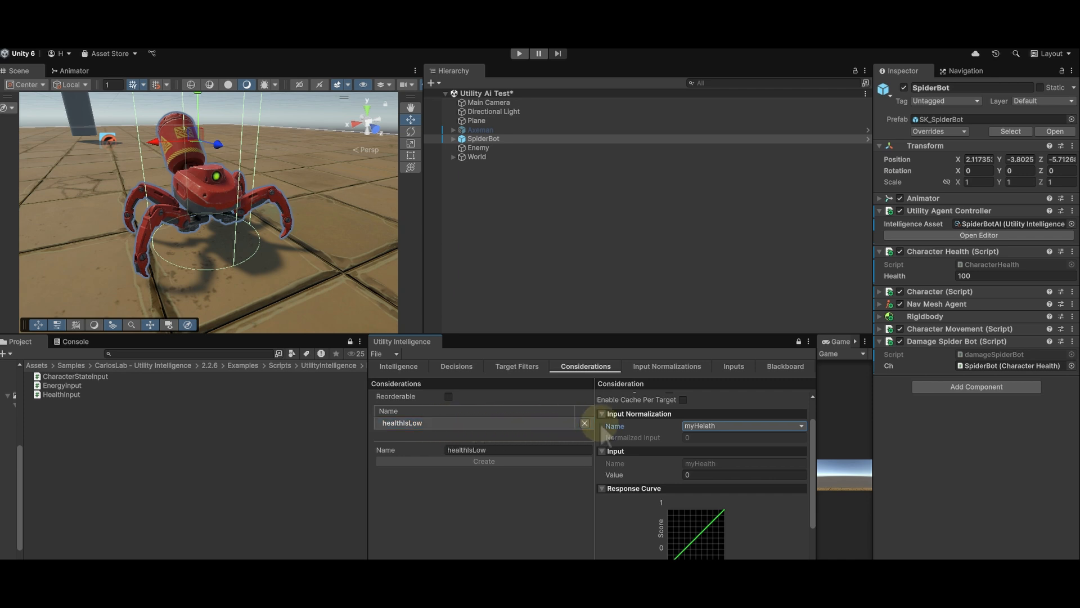
Step: Give the healthIsLow consideration a descending Linear response curve with slope -1 and YShift 1
scroll(744, 486, down, 3)
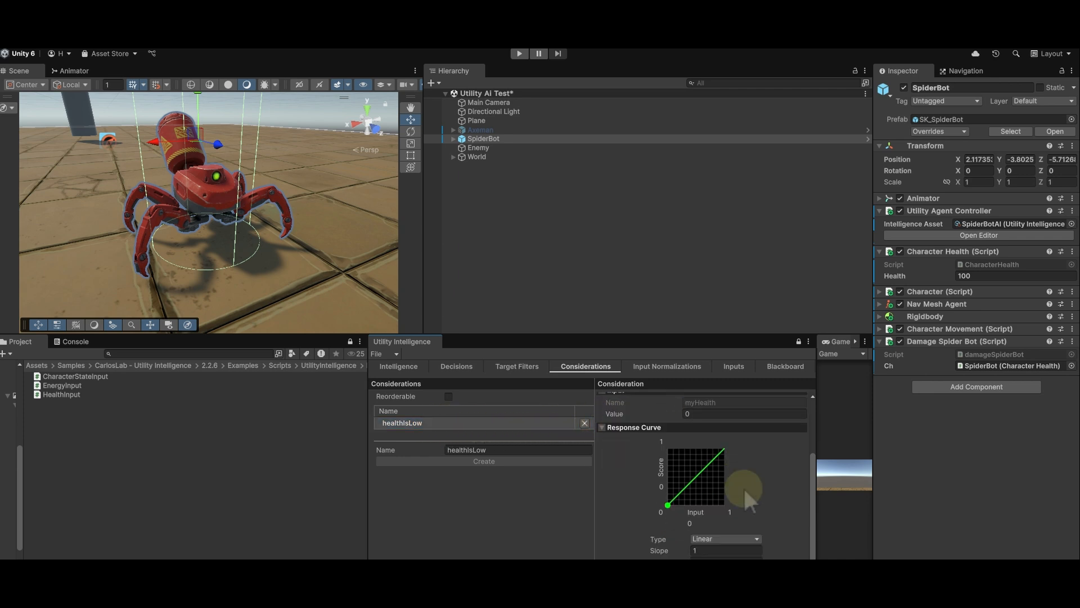
scroll(744, 486, down, 2)
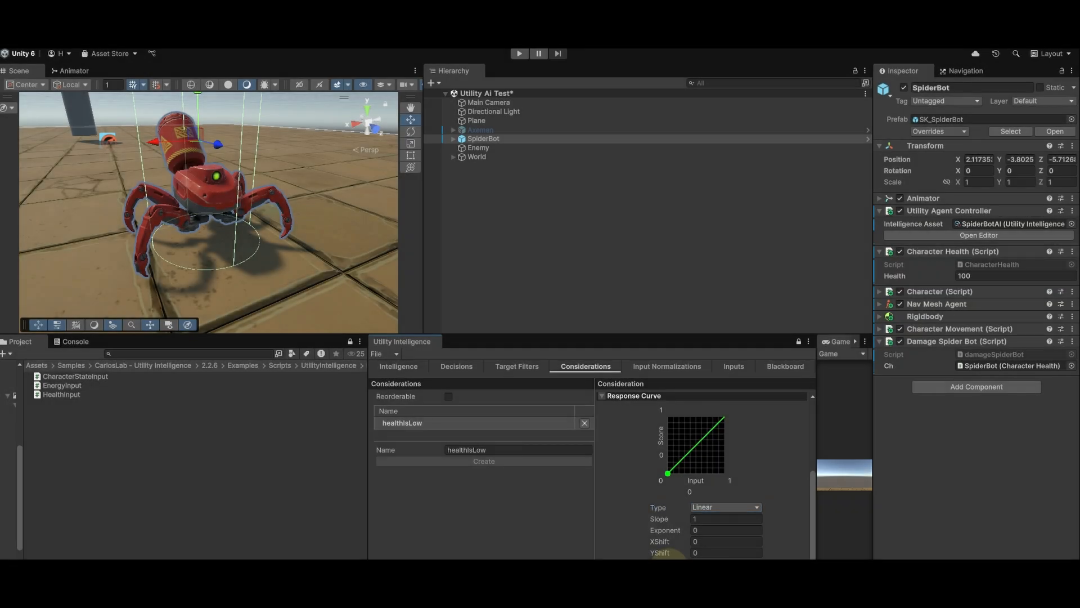
click(726, 507)
click(687, 406)
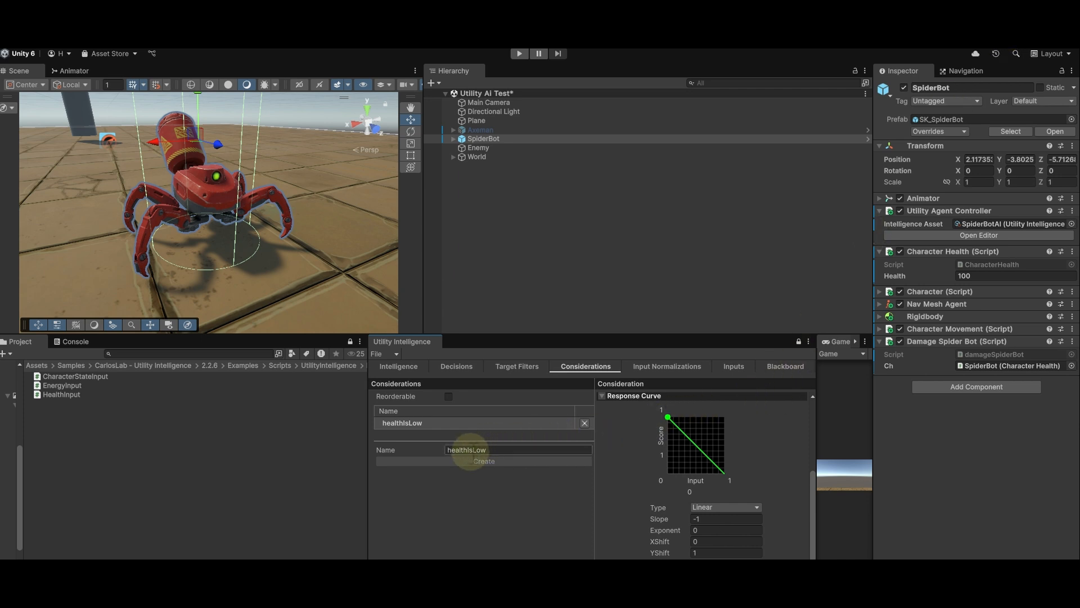
Step: Create a consideration named distToTarget and show its settings
click(479, 449)
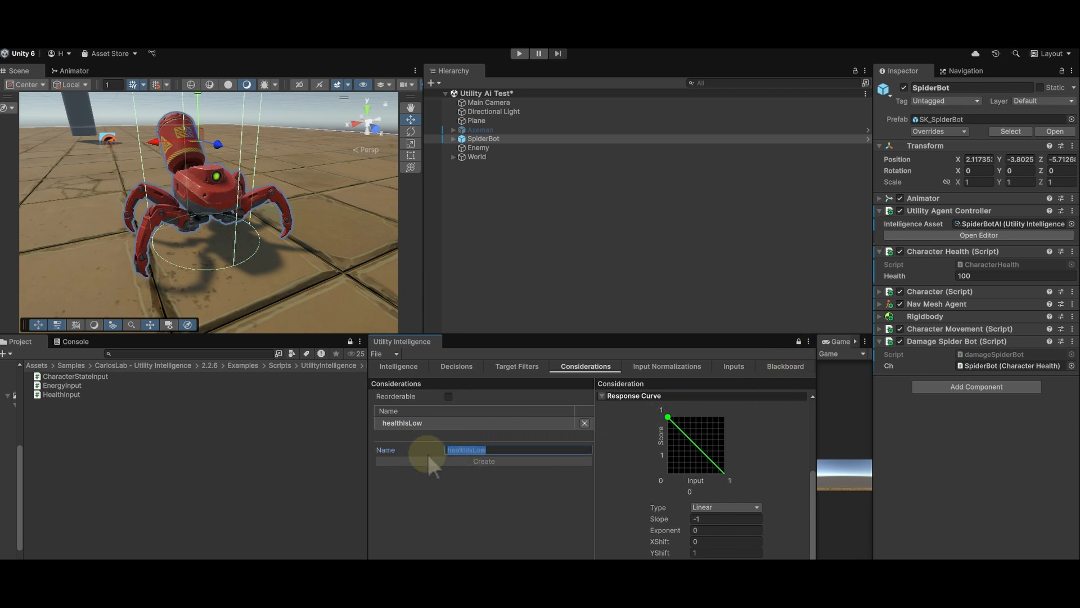
text(dist)
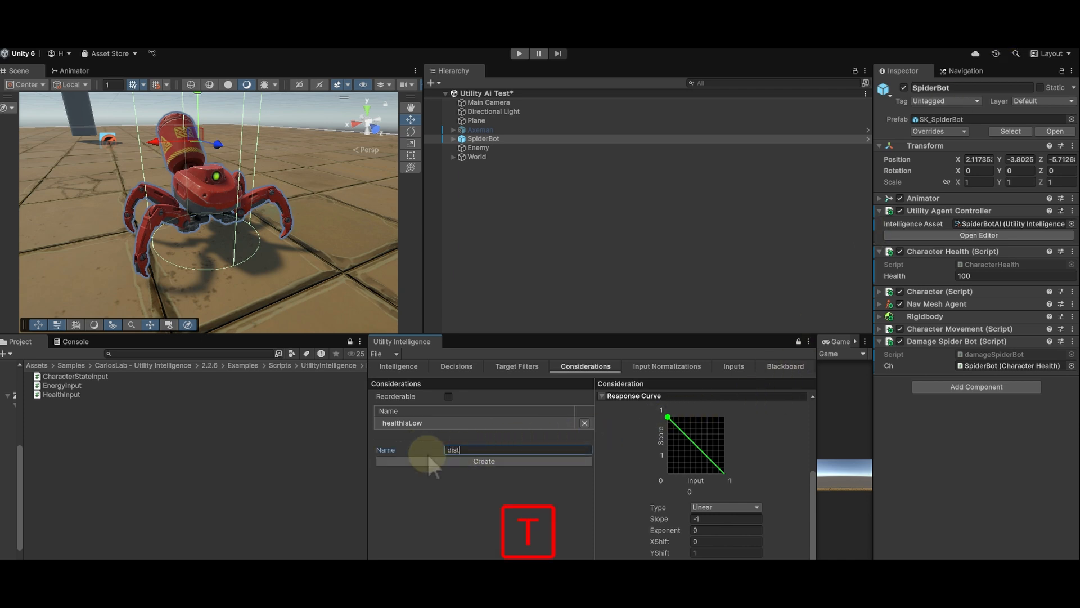
text(ToTarget)
click(428, 458)
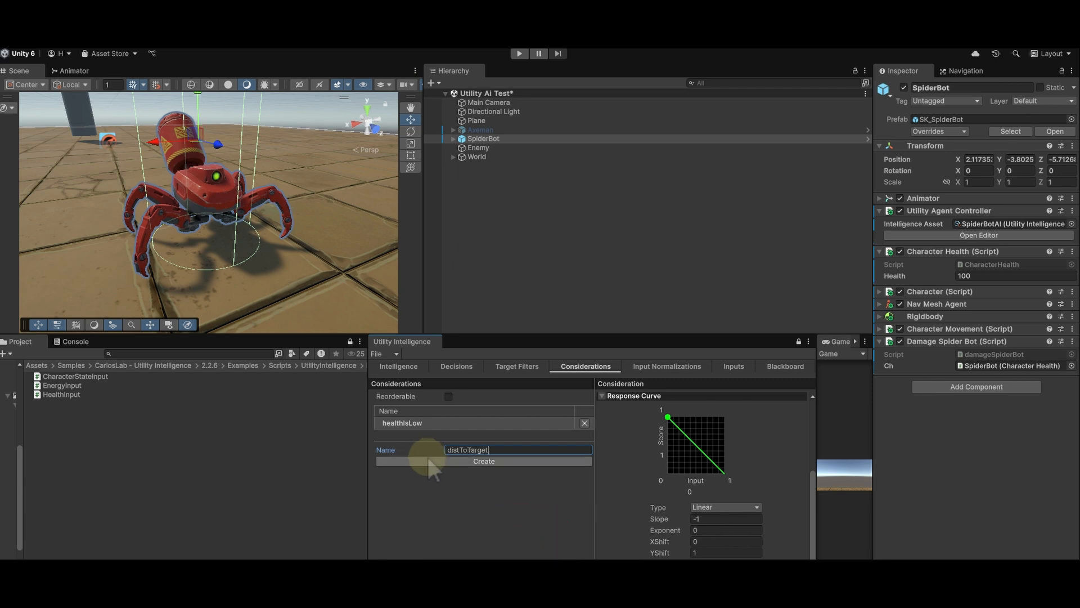
click(412, 437)
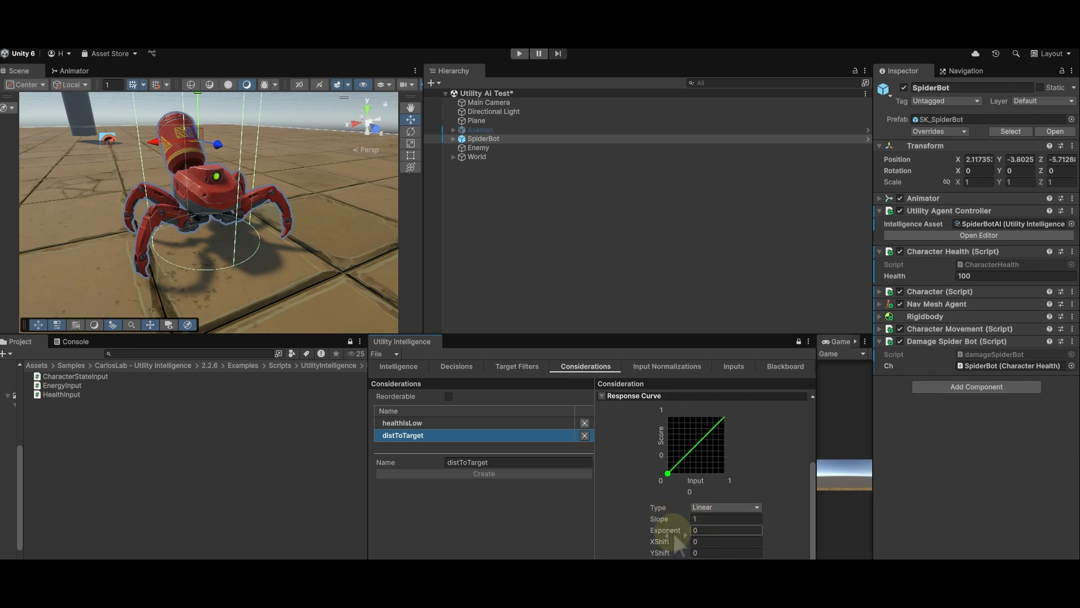
scroll(679, 545, up, 5)
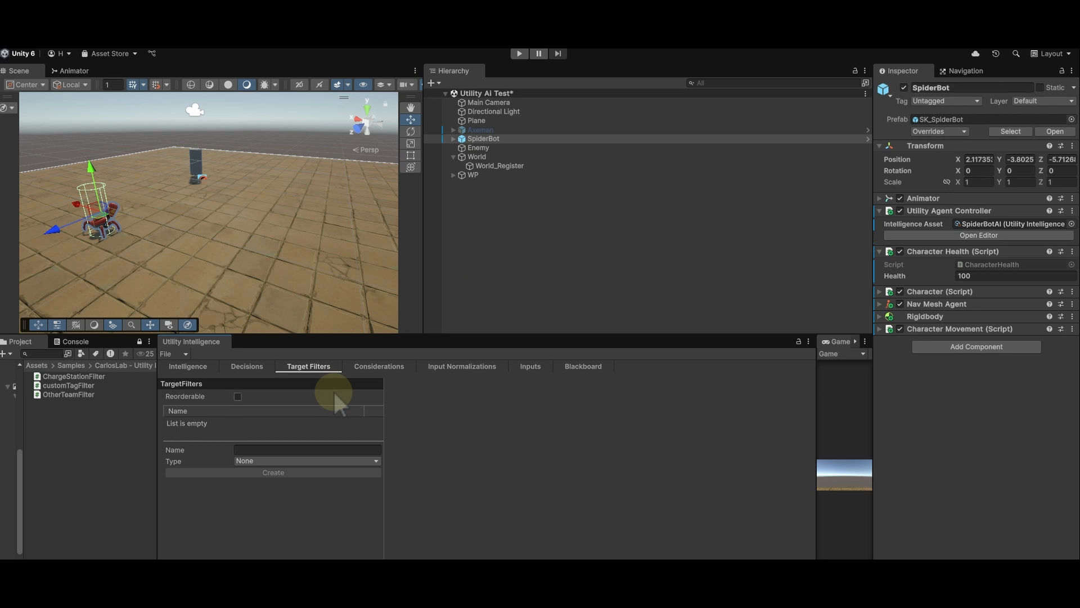
Step: Examine the OnFilterTarget team comparison in OtherTeamFilter.cs and the class name and targetTag variable in customTagFilter.cs
click(341, 462)
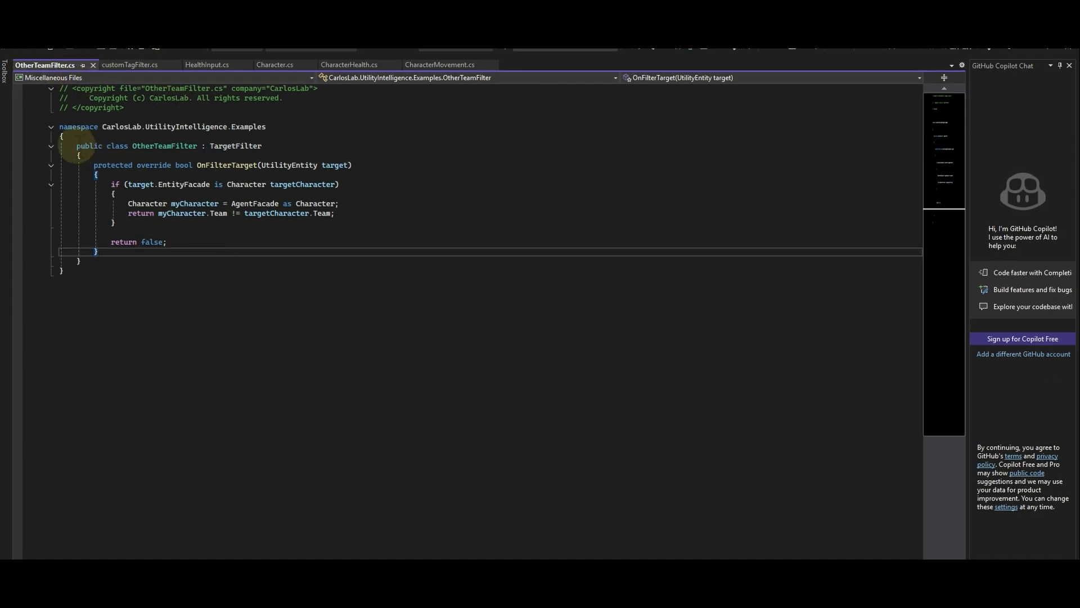
drag(77, 146, 232, 147)
click(313, 165)
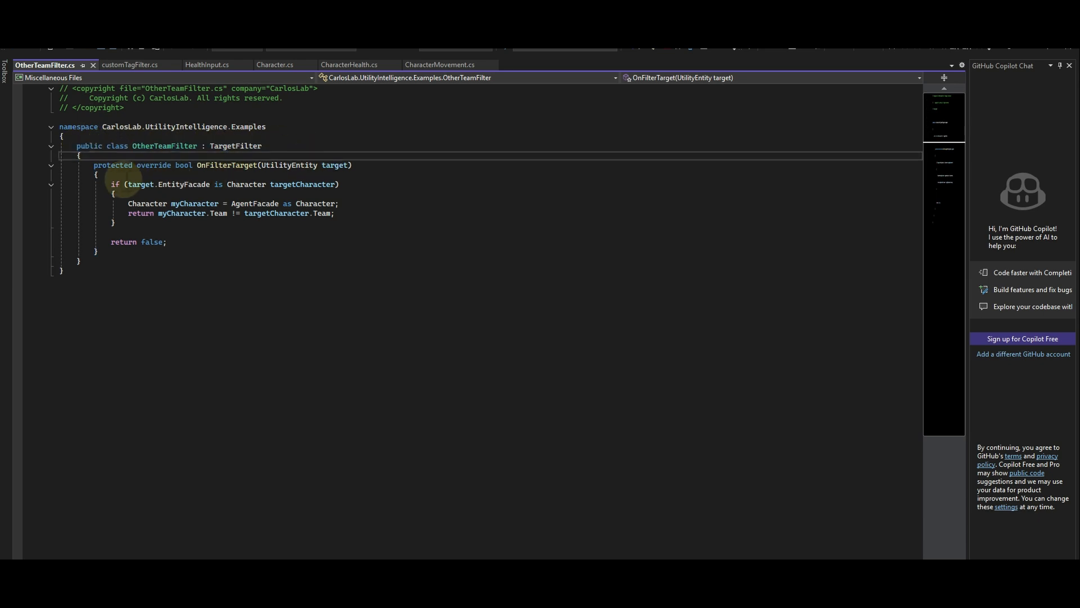
drag(111, 184, 155, 222)
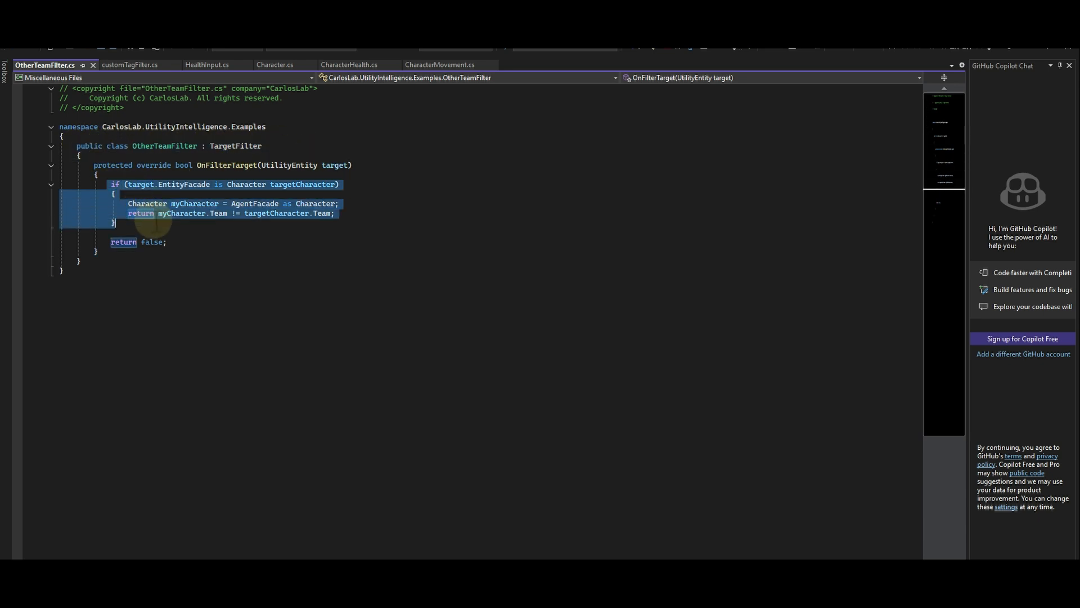
click(407, 219)
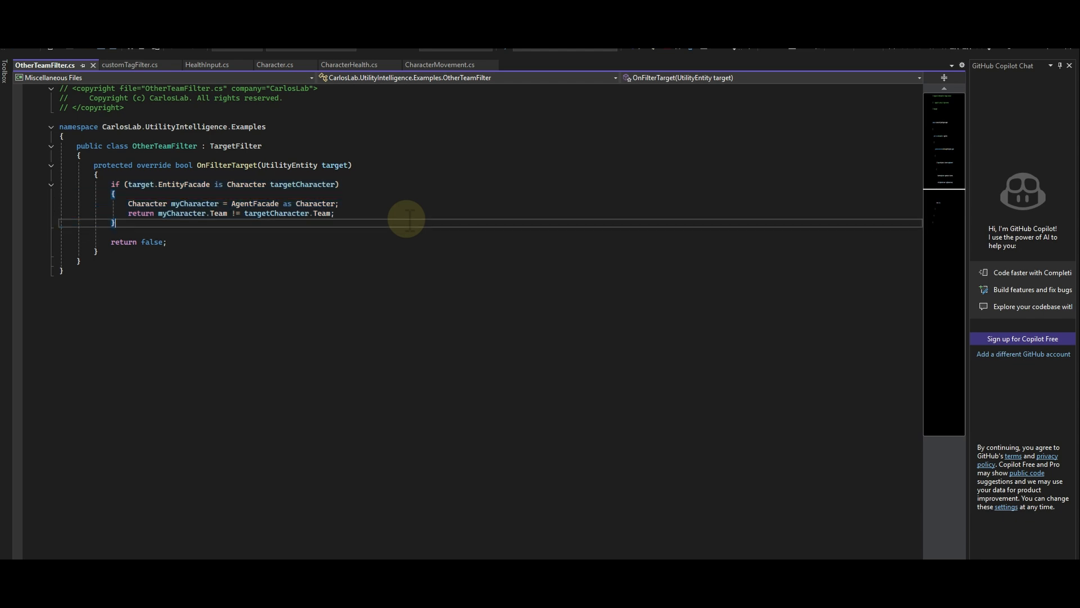
click(129, 64)
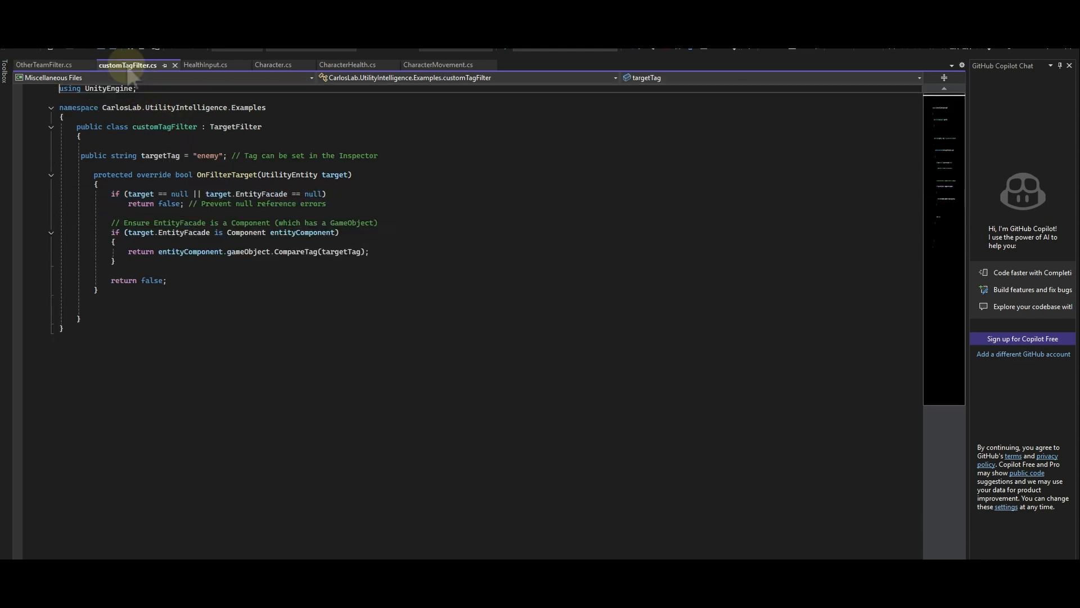
drag(77, 156, 378, 155)
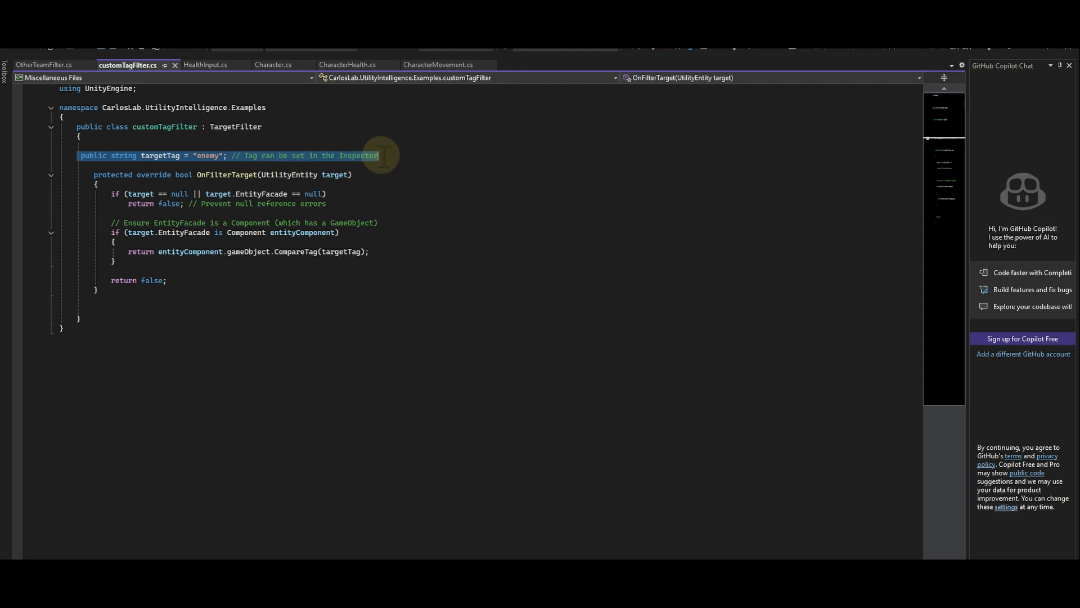
click(207, 146)
drag(132, 127, 200, 128)
click(377, 182)
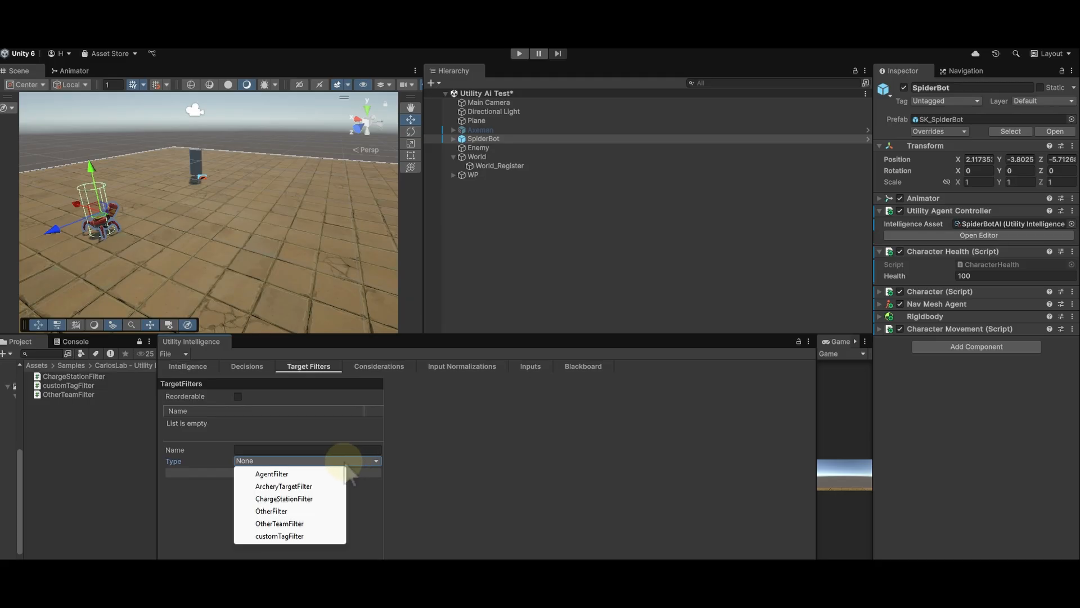
Step: Create a target filter named enemyFilter of type customTagFilter and show its settings
click(280, 536)
click(271, 450)
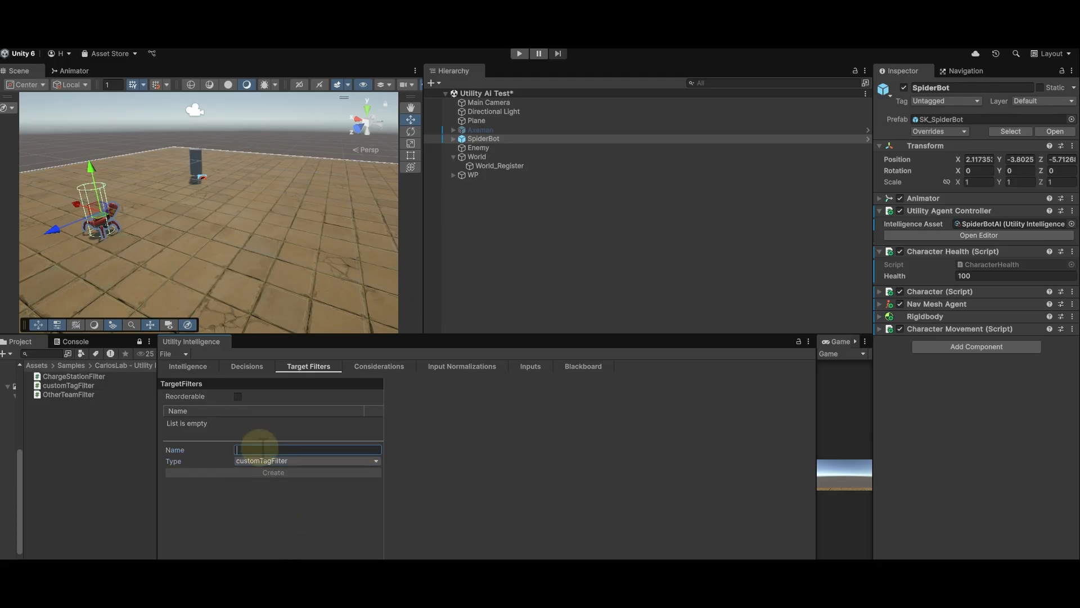
text(enem)
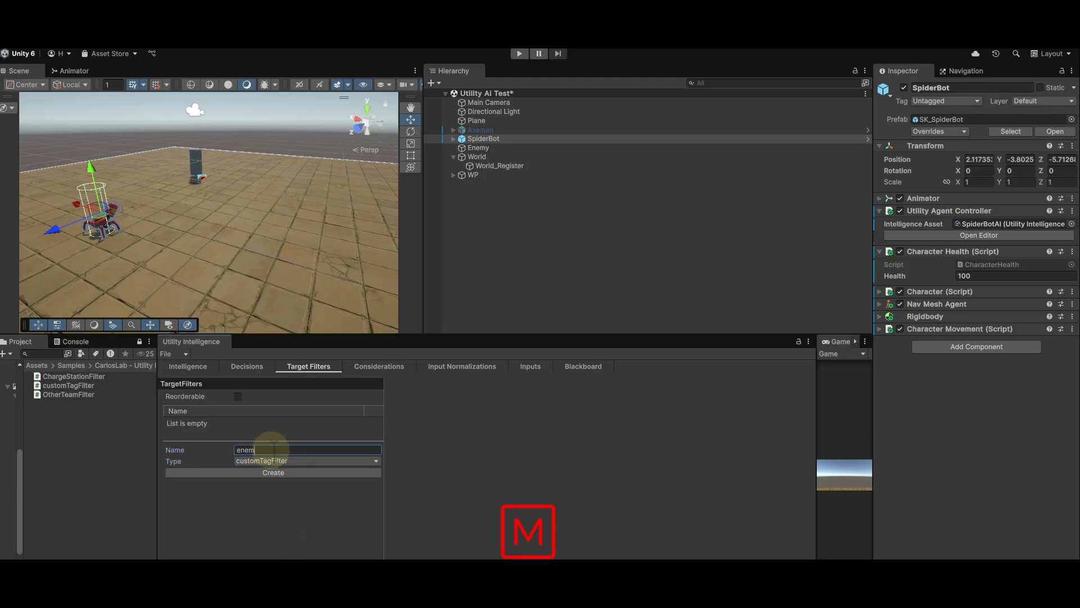
text(y)
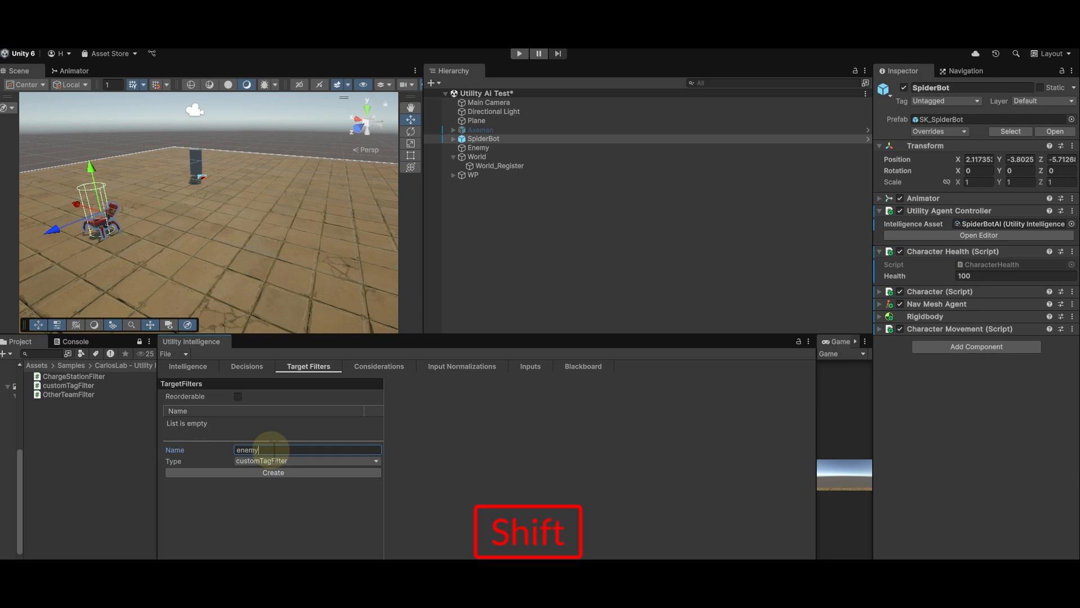
text(Filter)
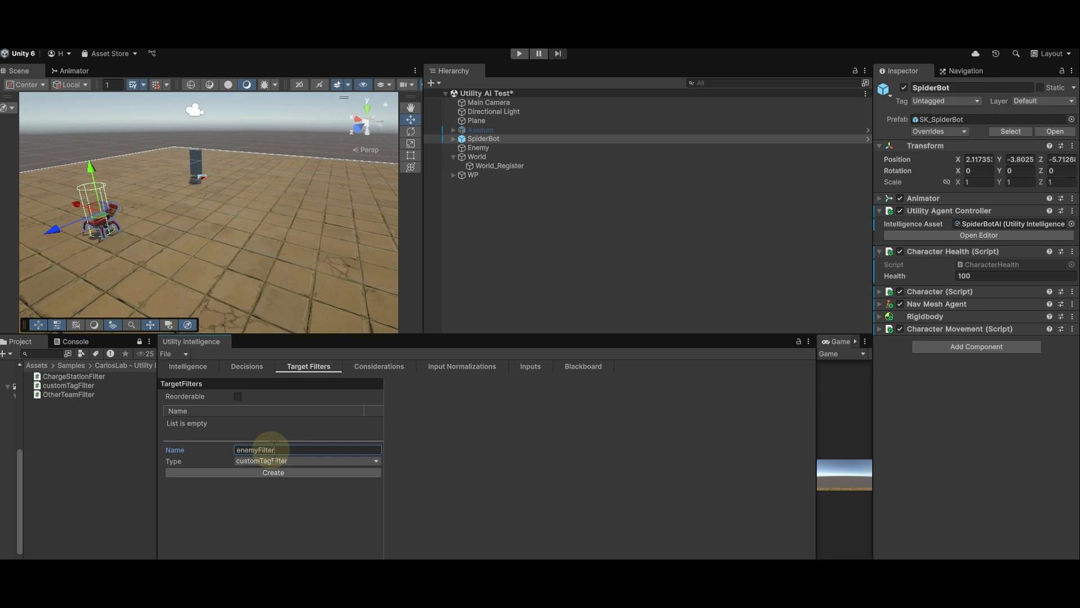
click(275, 474)
click(190, 422)
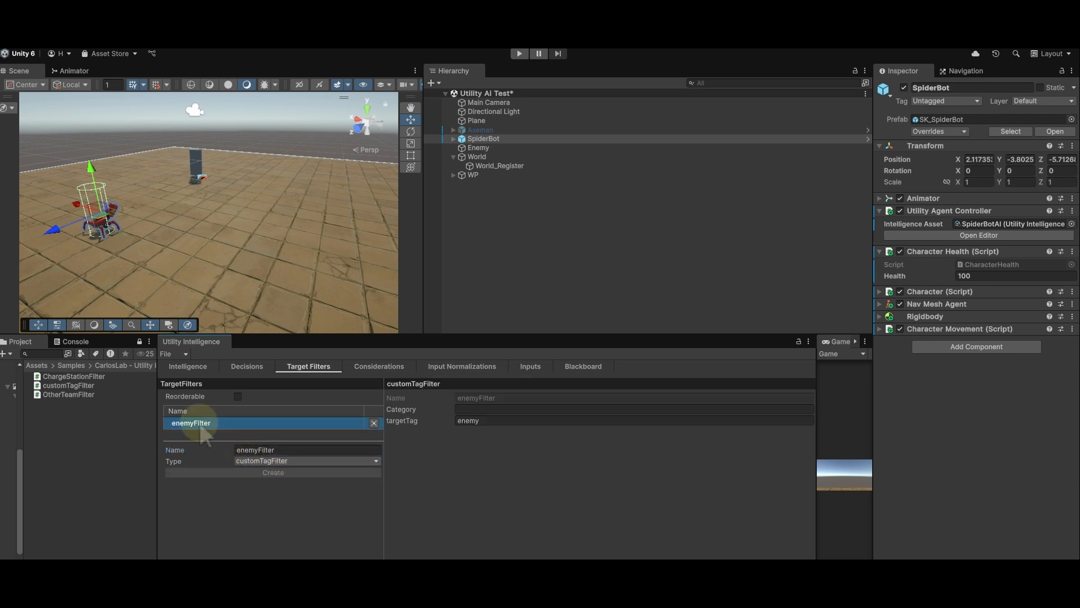
click(459, 419)
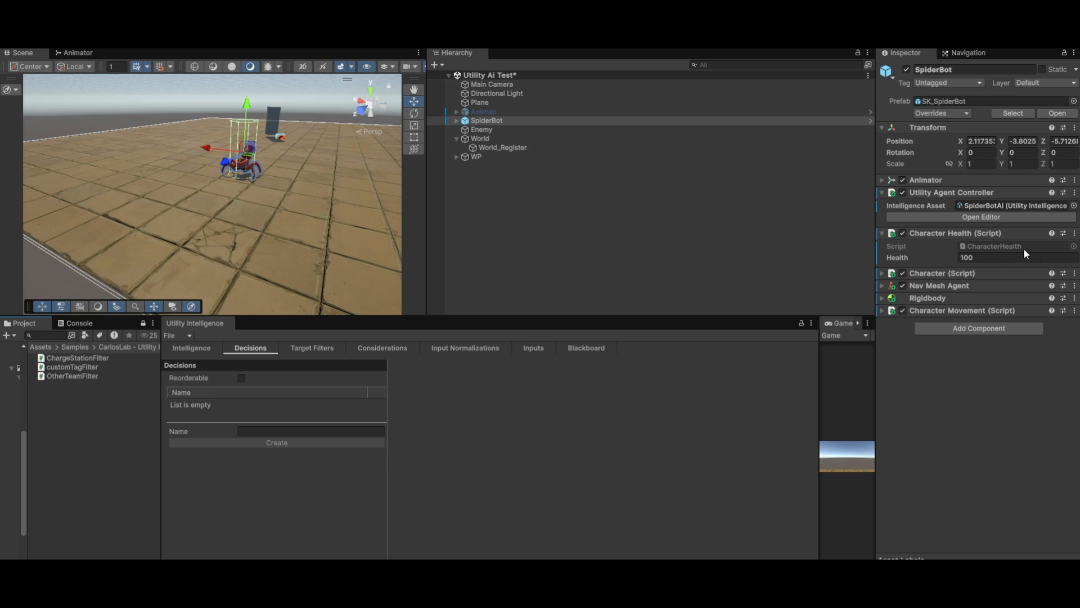
Step: Create a decision named Patrol and show its settings
click(289, 431)
text(Pat)
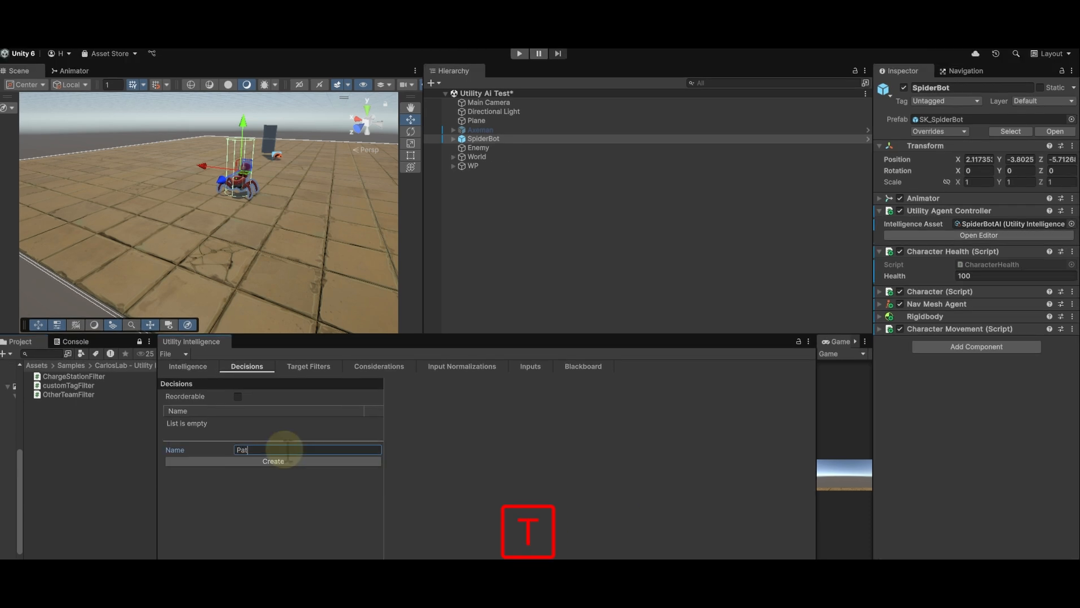
text(rol)
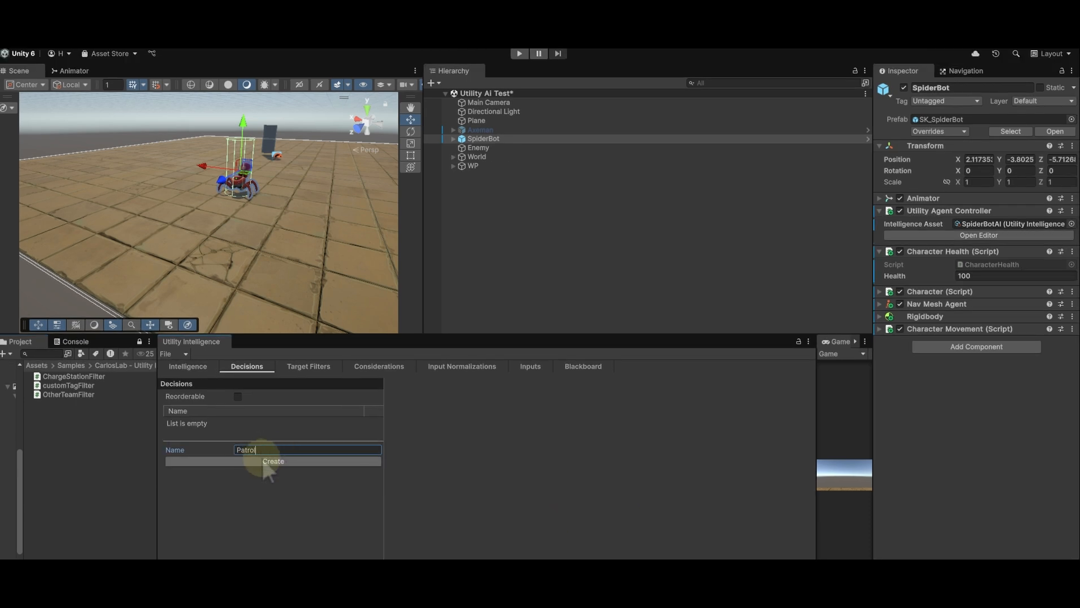
click(269, 461)
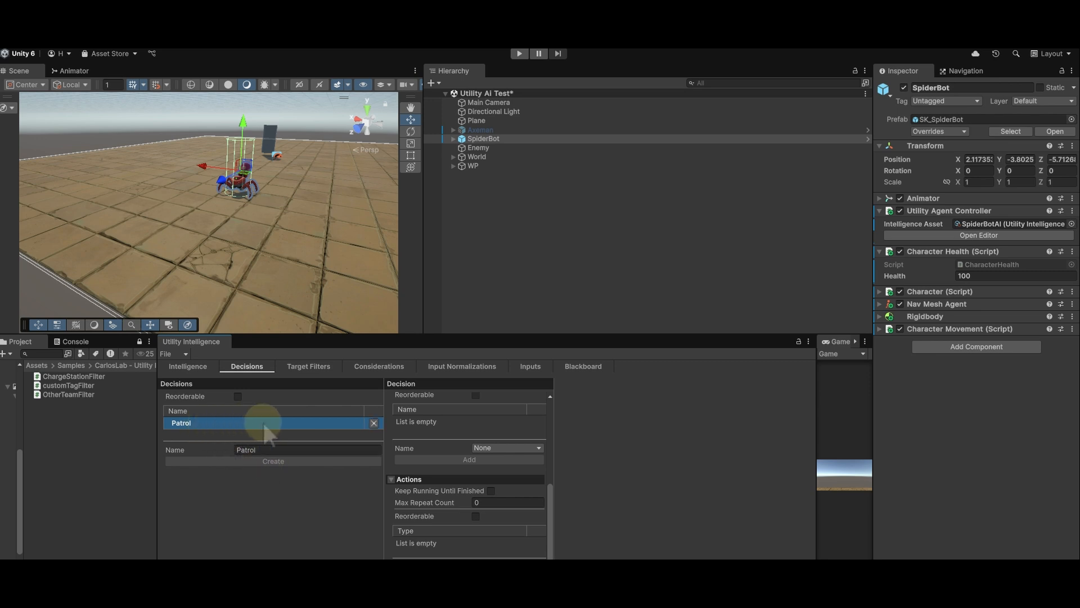
Step: Add the NavMeshAgent Patrol action to the Patrol decision's actions
scroll(503, 419, up, 2)
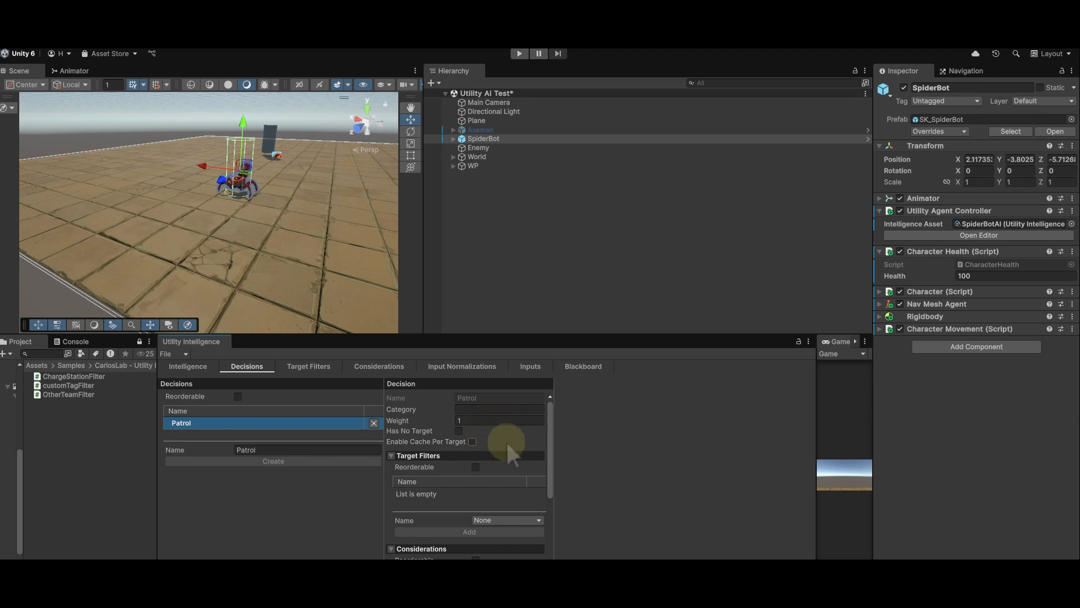
scroll(505, 440, down, 3)
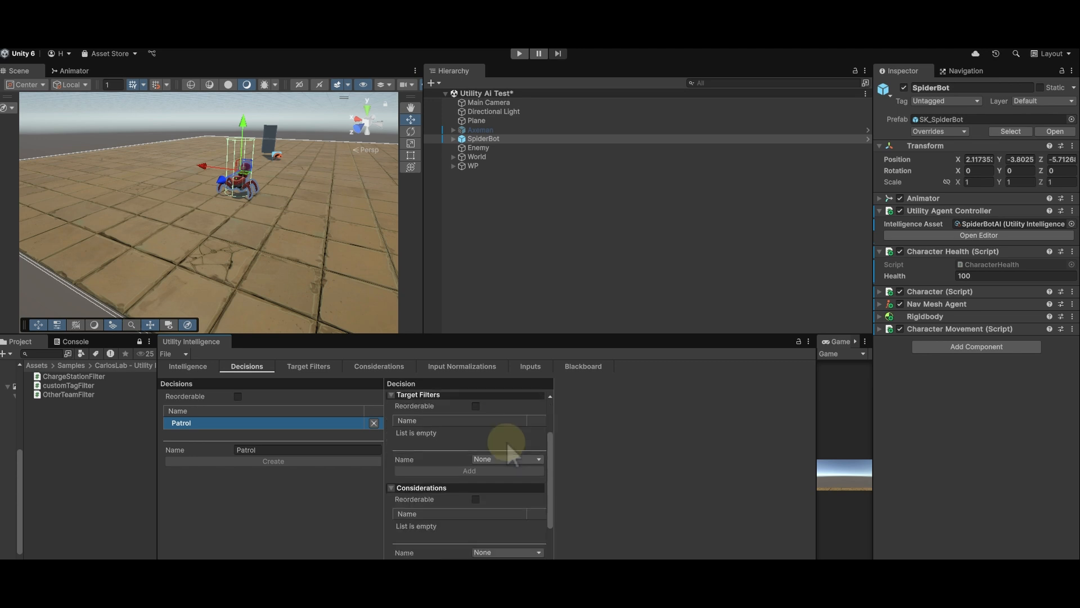
scroll(505, 440, down, 2)
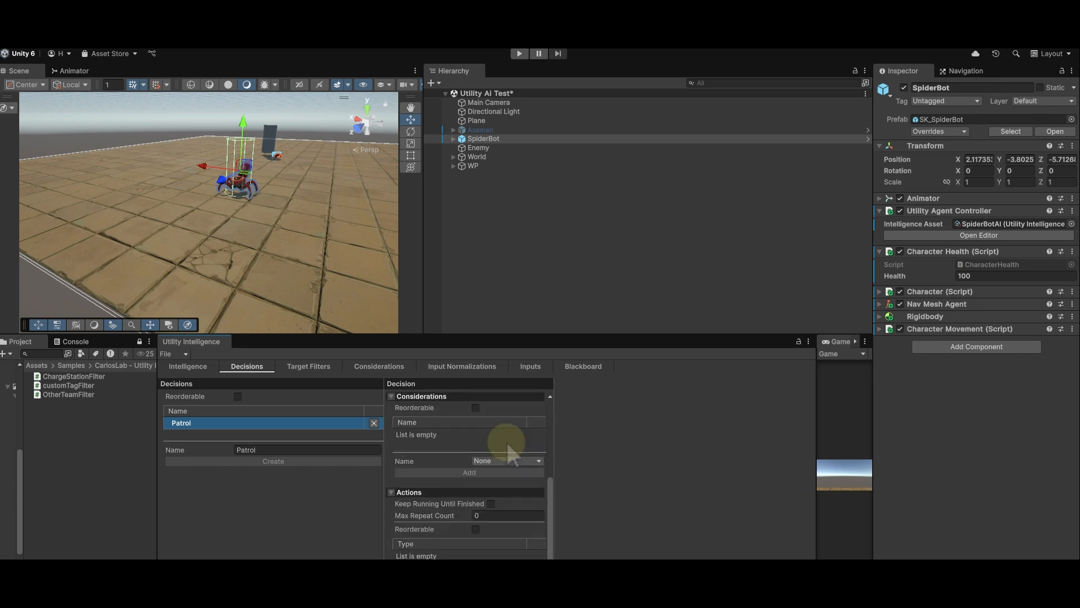
scroll(505, 440, down, 1)
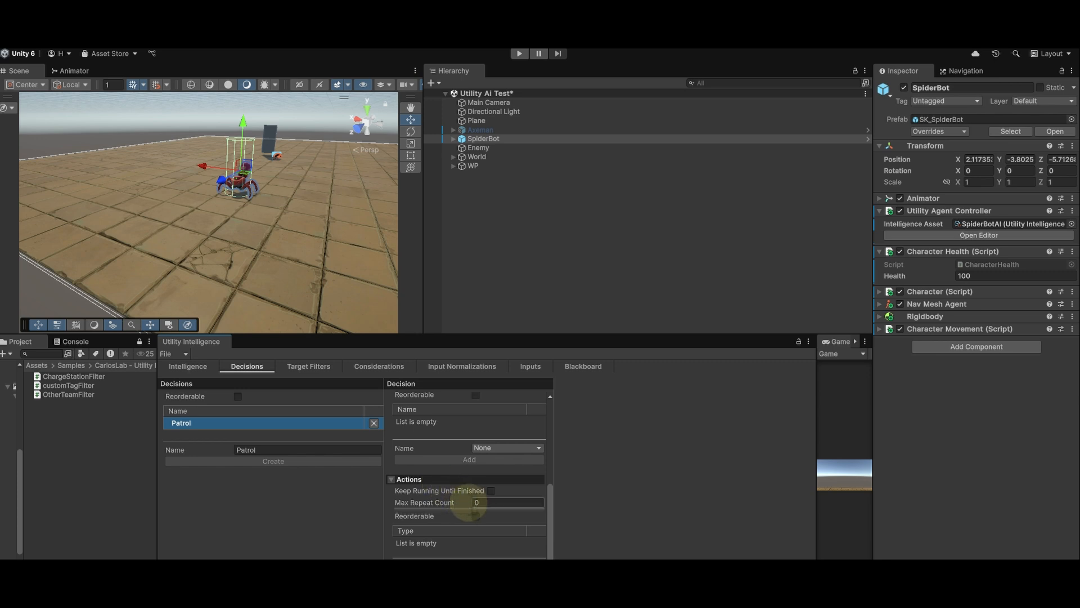
click(505, 563)
click(505, 557)
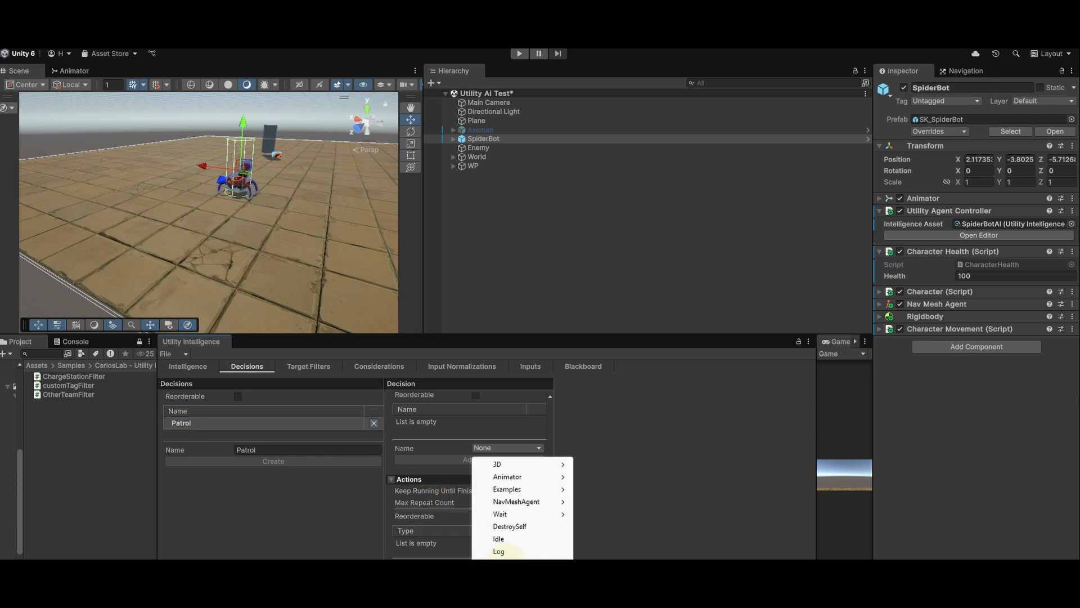
mouse_move(514, 502)
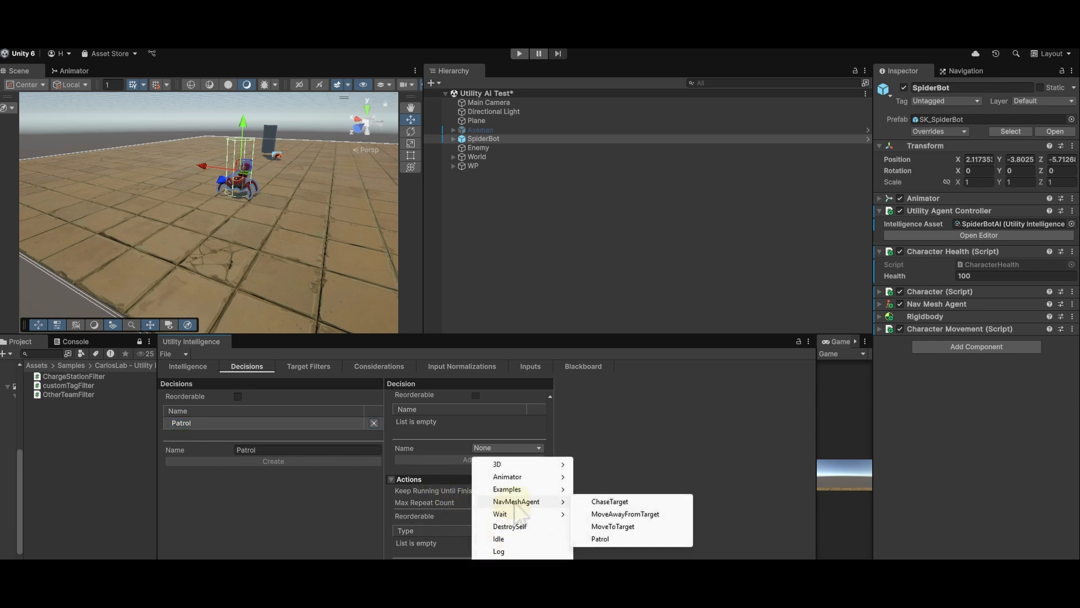
click(599, 539)
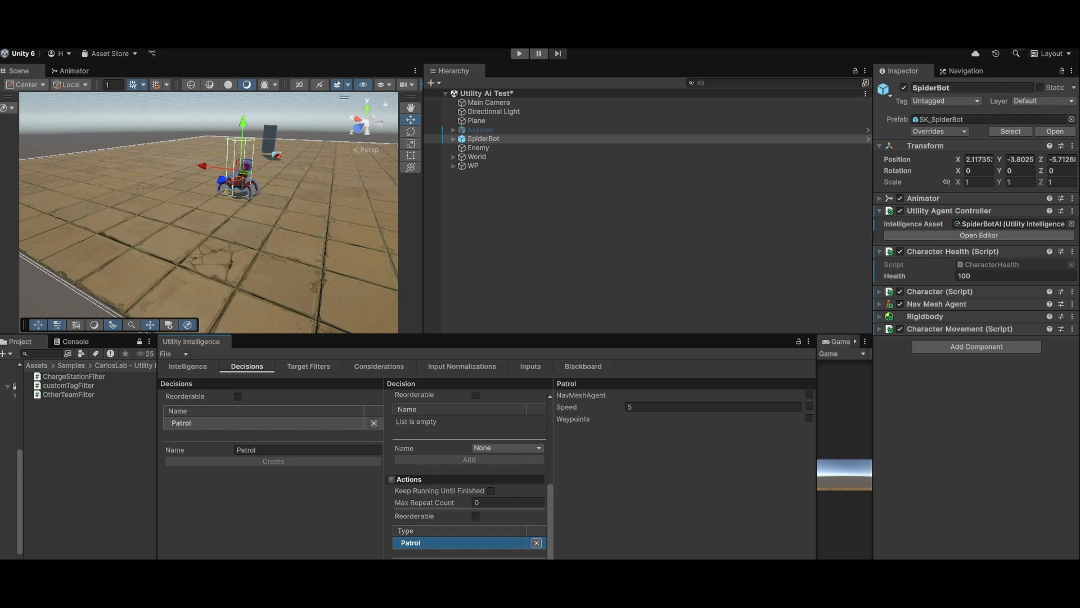
Step: Bind the Patrol action's NavMeshAgent, Speed and Waypoints to the blackboard variables Navmesh, Walkspeed and Waypoints
click(413, 543)
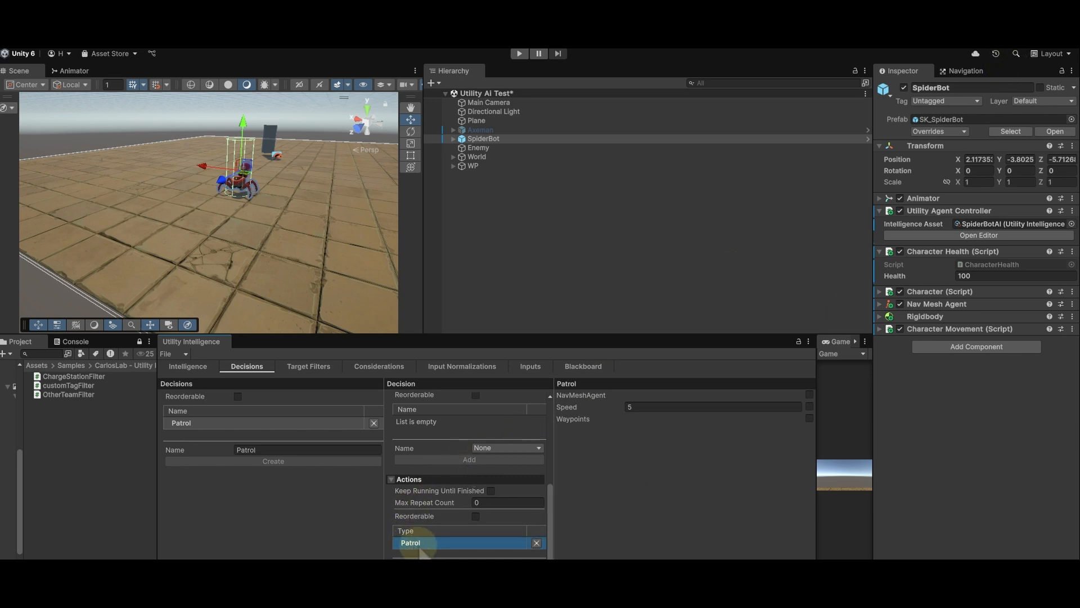
click(809, 394)
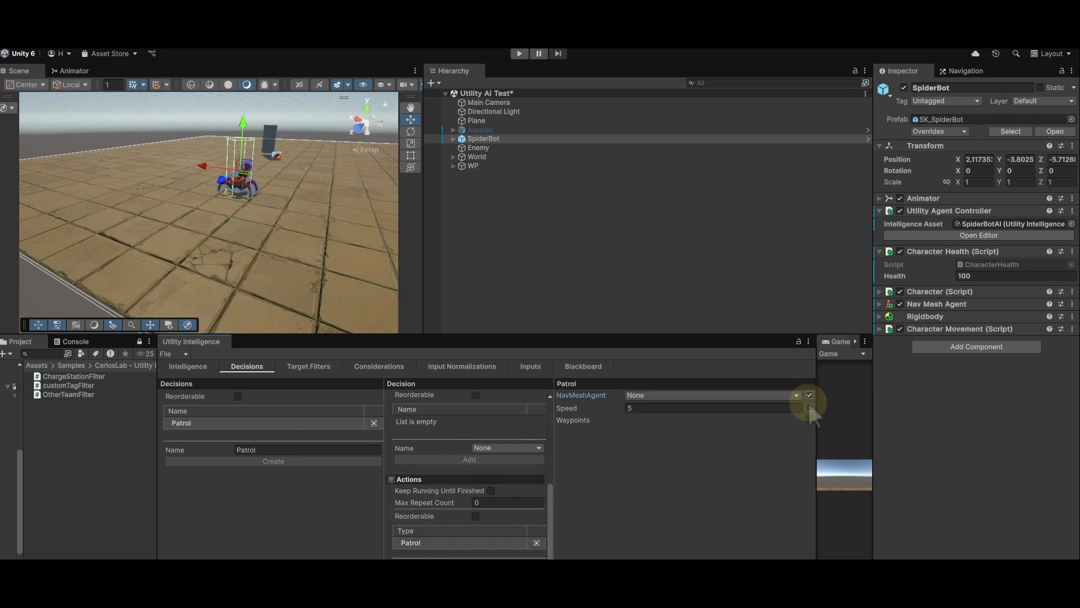
click(809, 407)
click(809, 419)
click(691, 396)
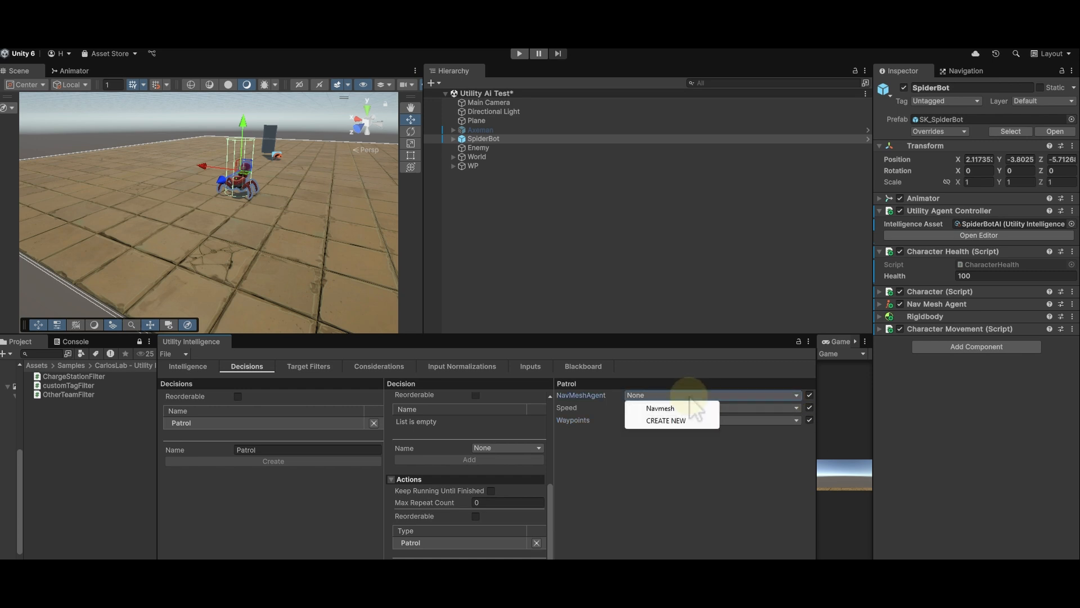
click(682, 407)
click(671, 408)
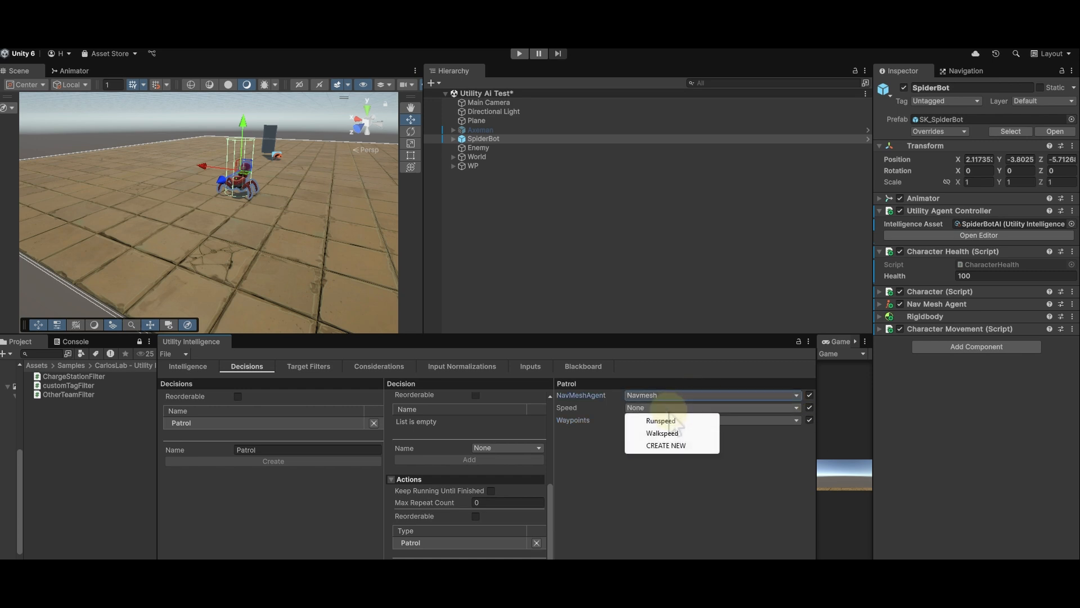
click(663, 432)
click(635, 420)
click(662, 432)
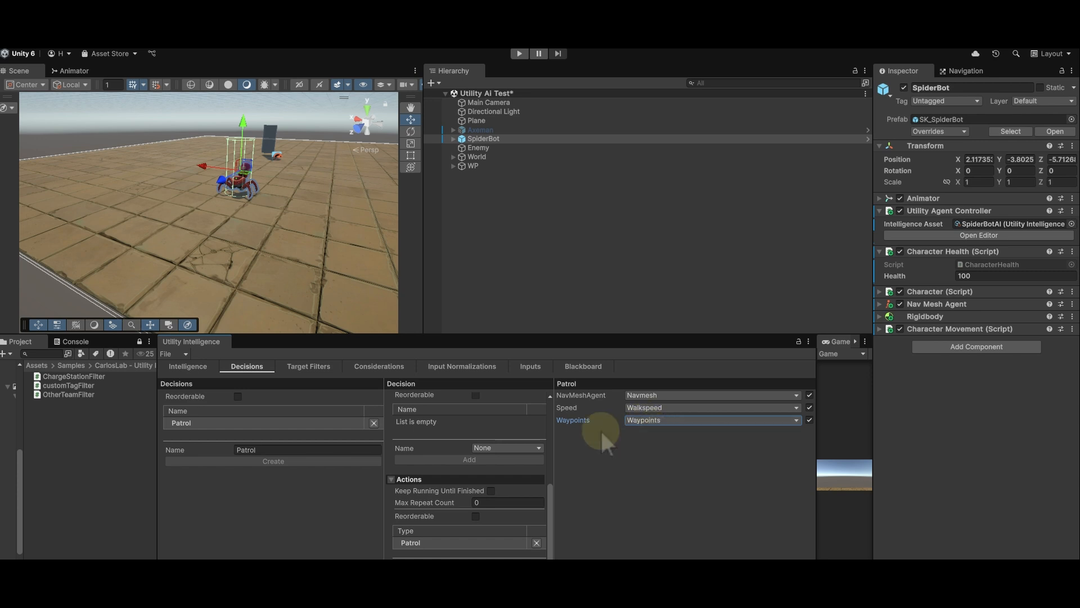
Step: Add the NavMeshAgent MoveToTarget action to the Patrol decision
click(479, 556)
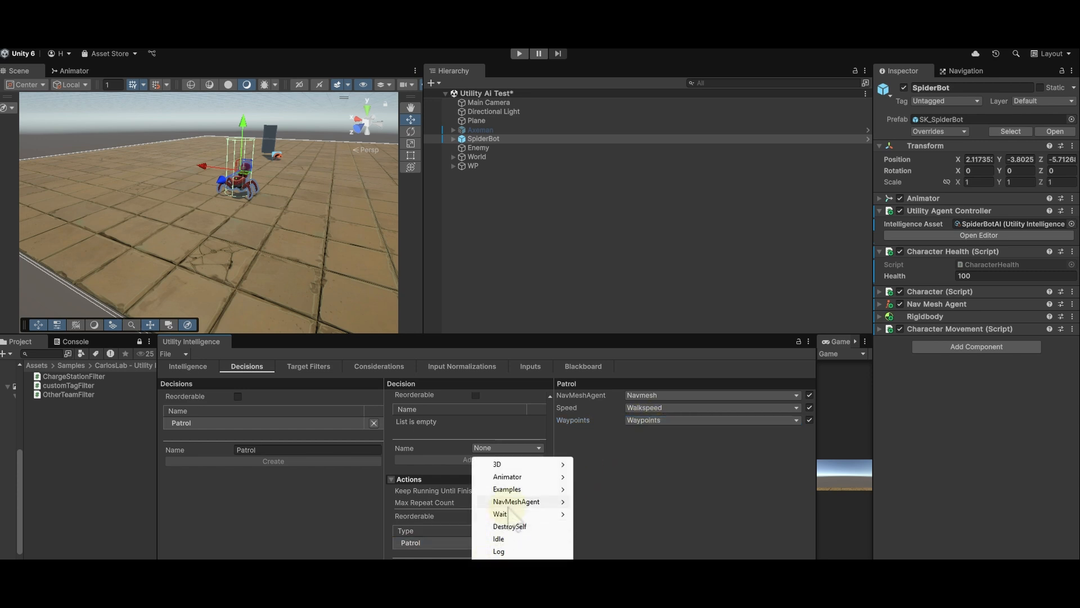
mouse_move(510, 503)
click(602, 527)
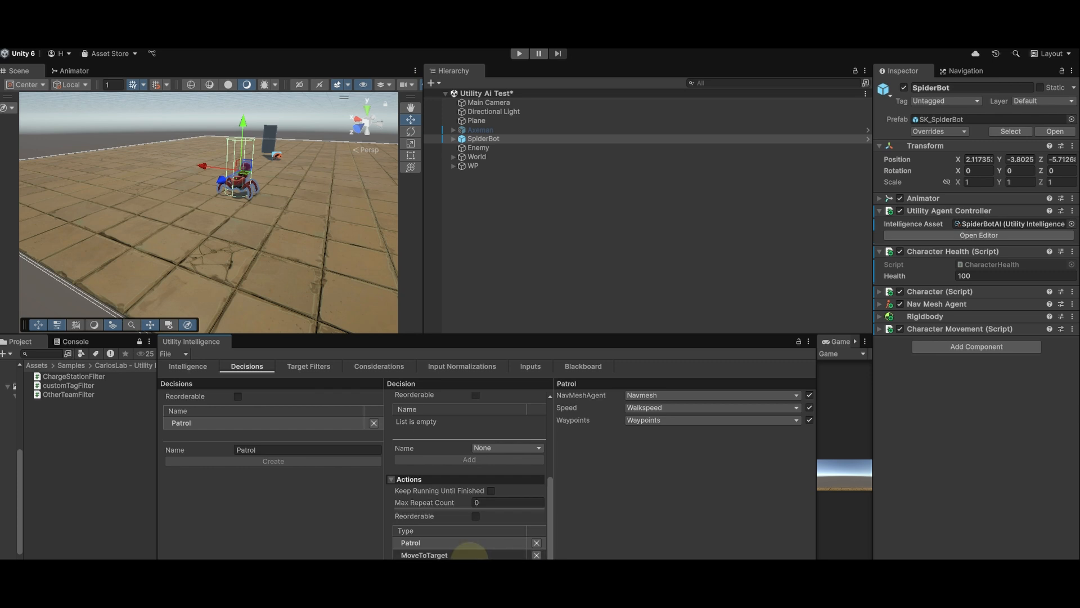
Step: Bind the MoveToTarget action's NavMeshAgent to Navmesh and its Speed to Walkspeed
click(470, 555)
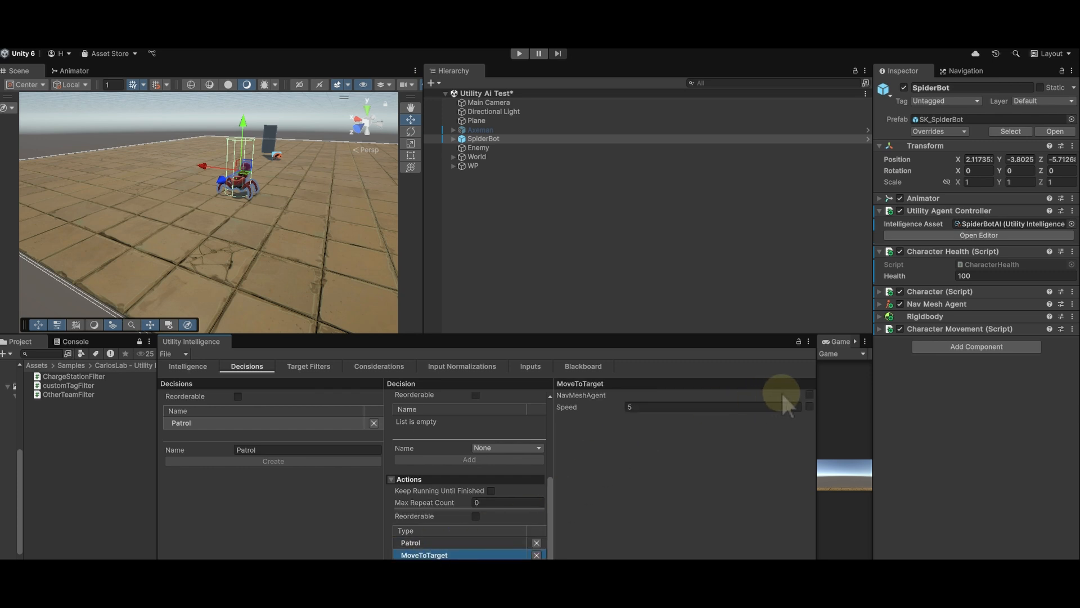
click(809, 394)
click(809, 406)
click(732, 395)
click(698, 409)
click(658, 408)
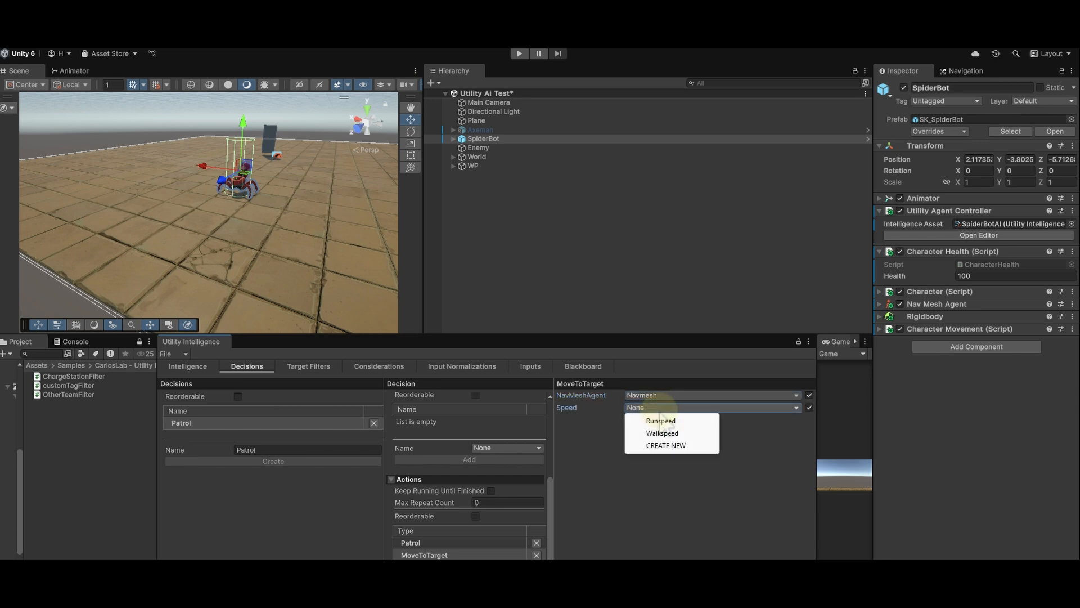
click(663, 433)
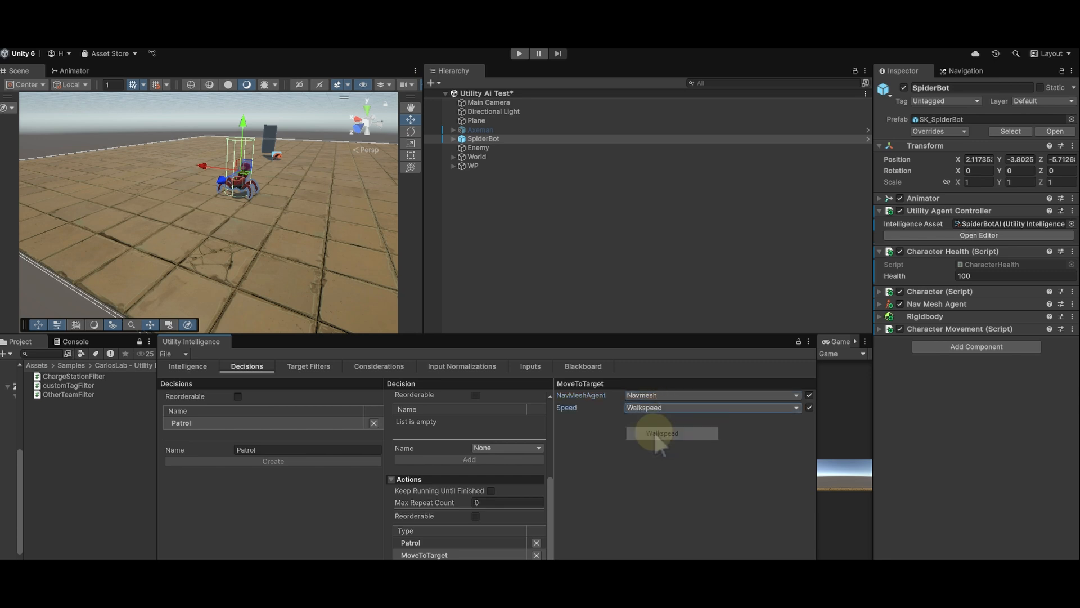
Step: Add the Animator SetFloat action to the Patrol decision's actions
scroll(518, 555, down, 2)
click(498, 554)
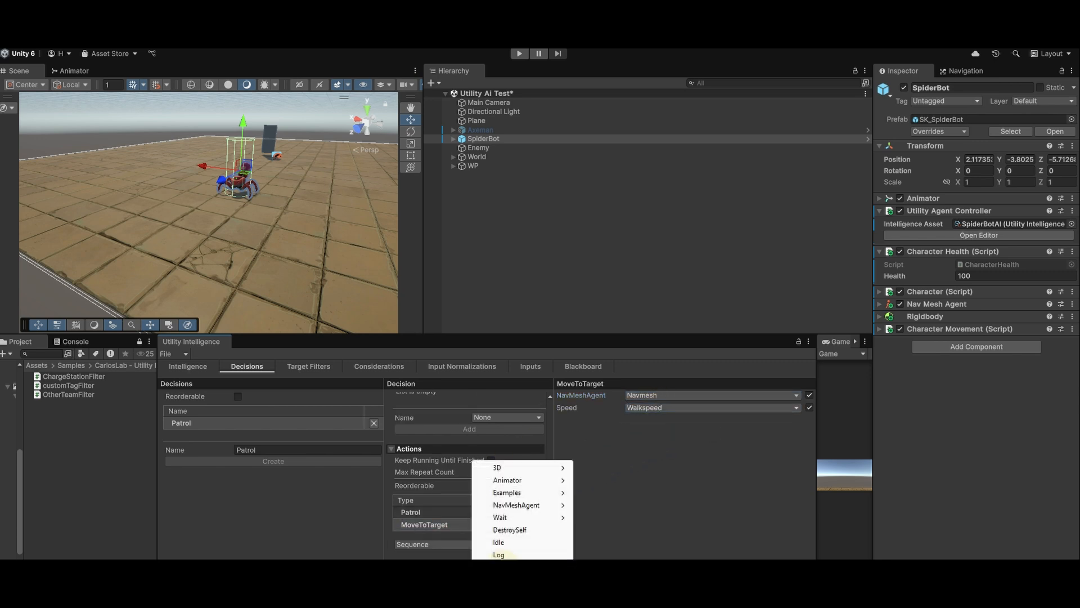
mouse_move(520, 480)
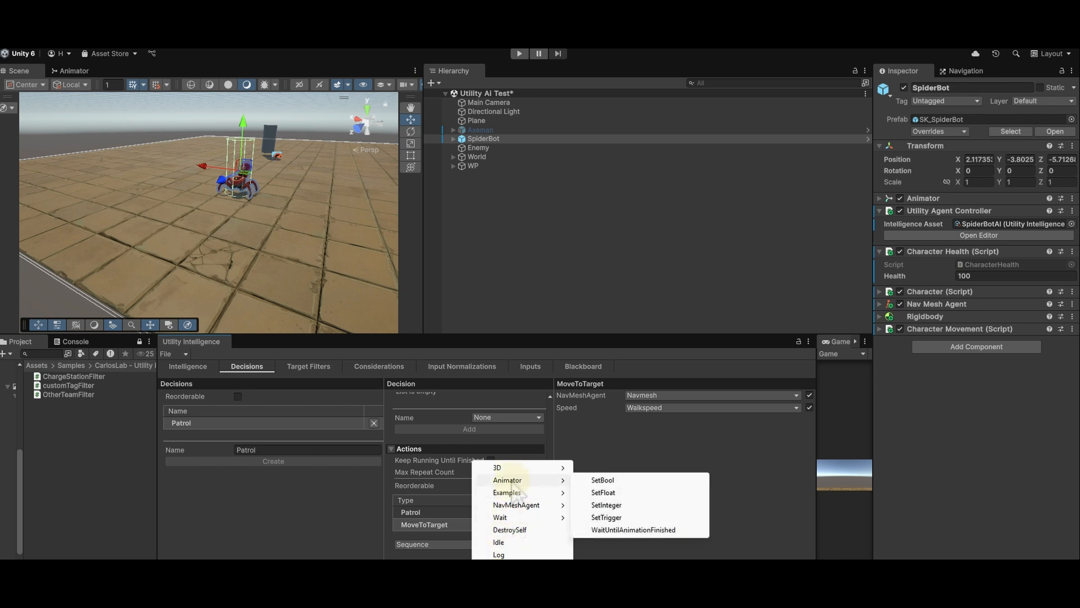
click(605, 493)
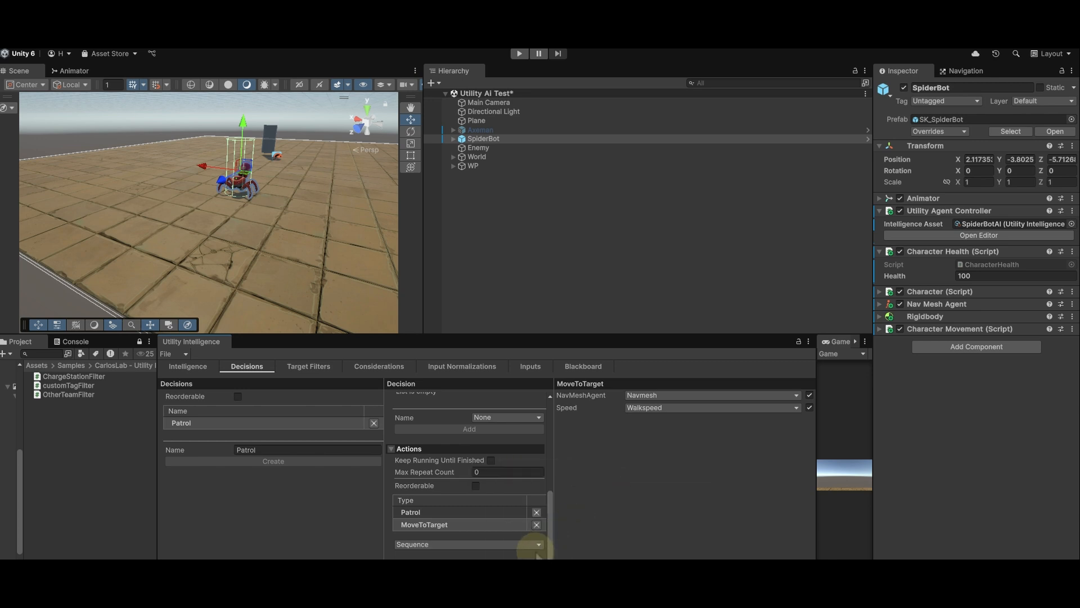
click(452, 536)
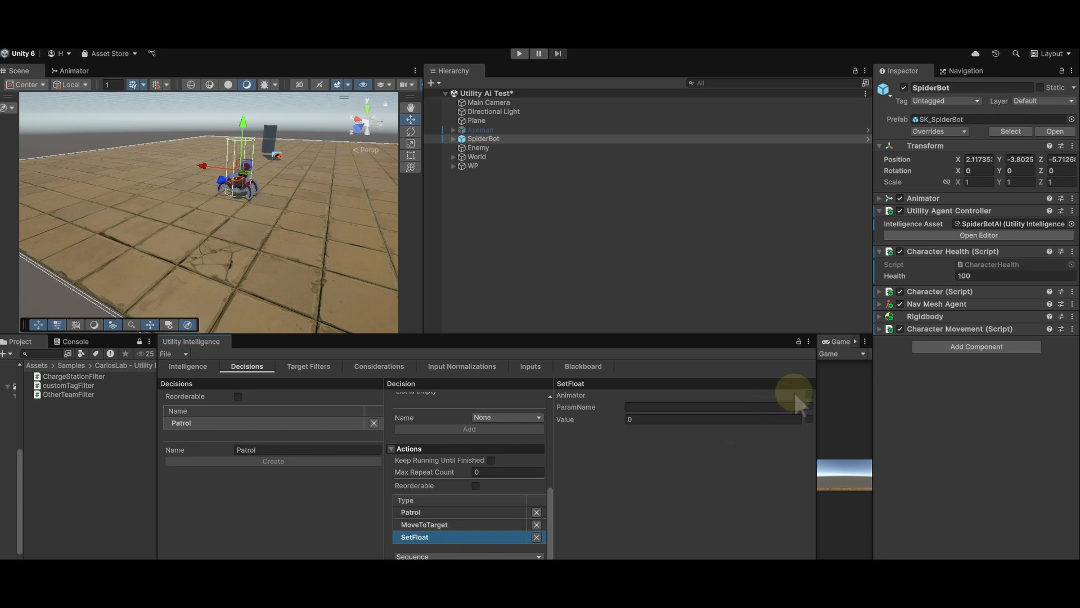
Step: Bind SetFloat's Animator, ParamName and Value to the blackboard variables Animator, SpeedParameter and Walkspeed, and set the decision's actions to run in Parallel
click(810, 395)
click(809, 407)
click(810, 420)
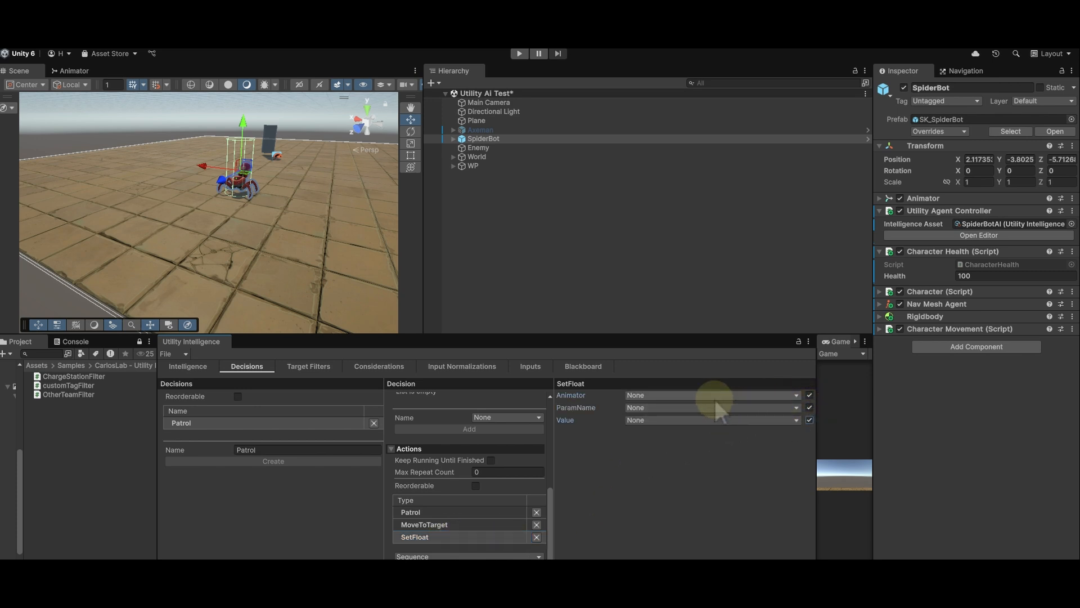
click(712, 395)
click(695, 408)
click(671, 406)
click(664, 420)
click(659, 421)
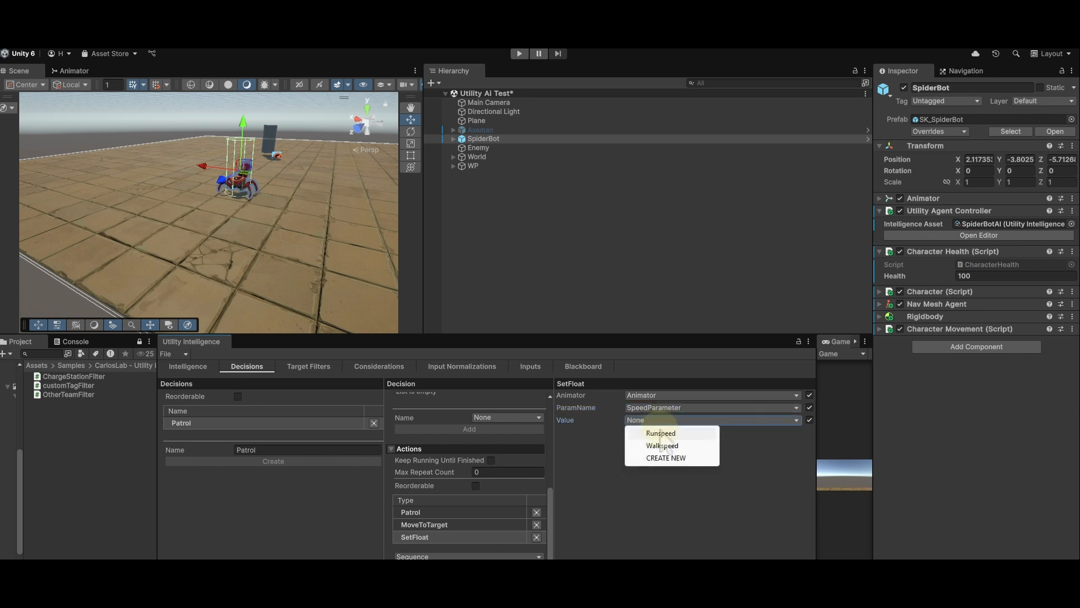
click(662, 446)
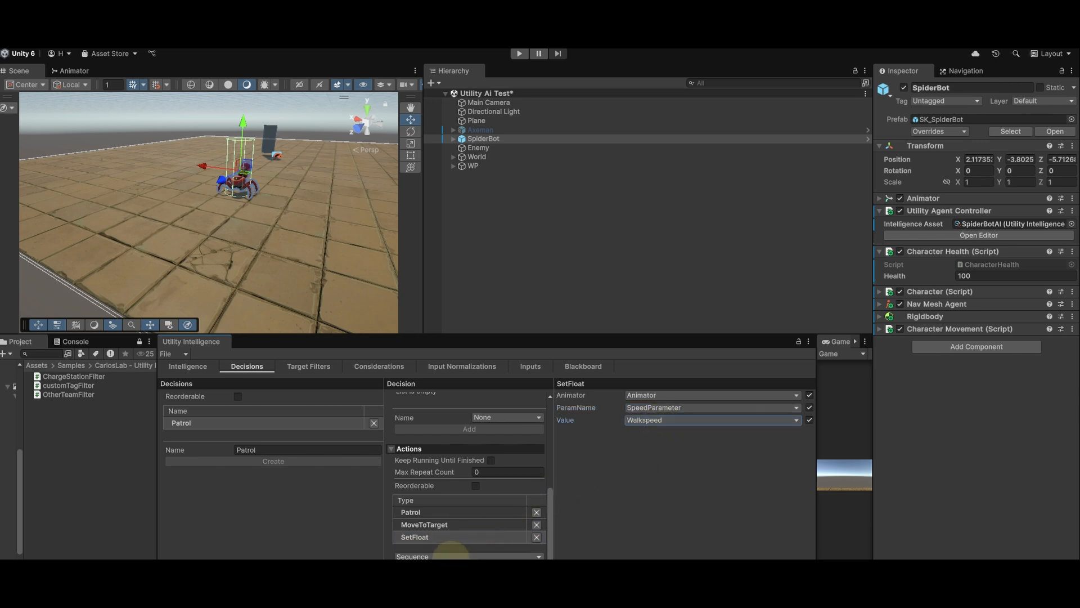
click(457, 555)
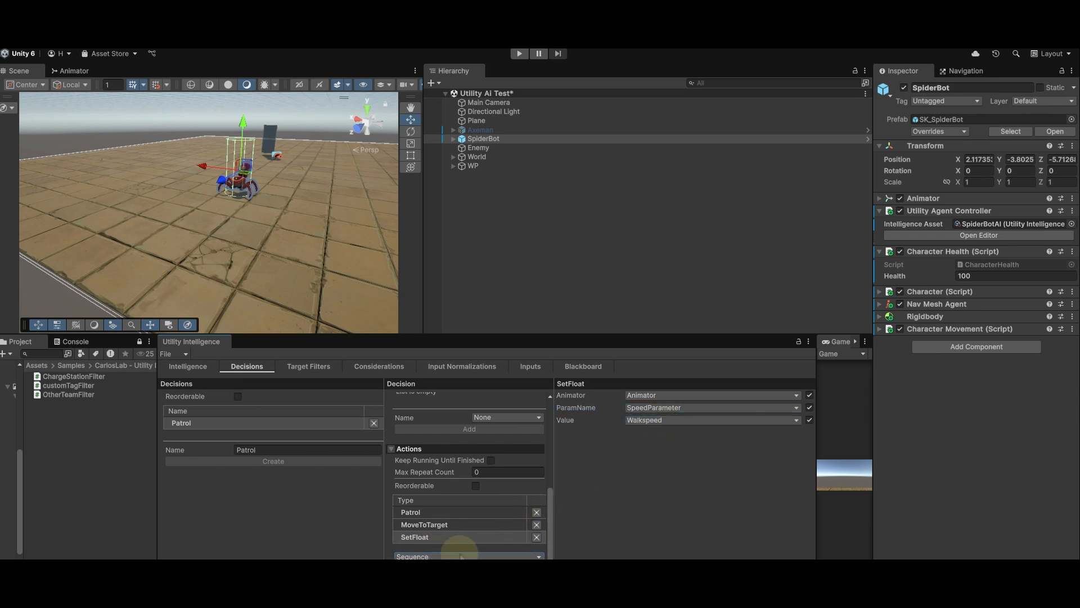
click(428, 542)
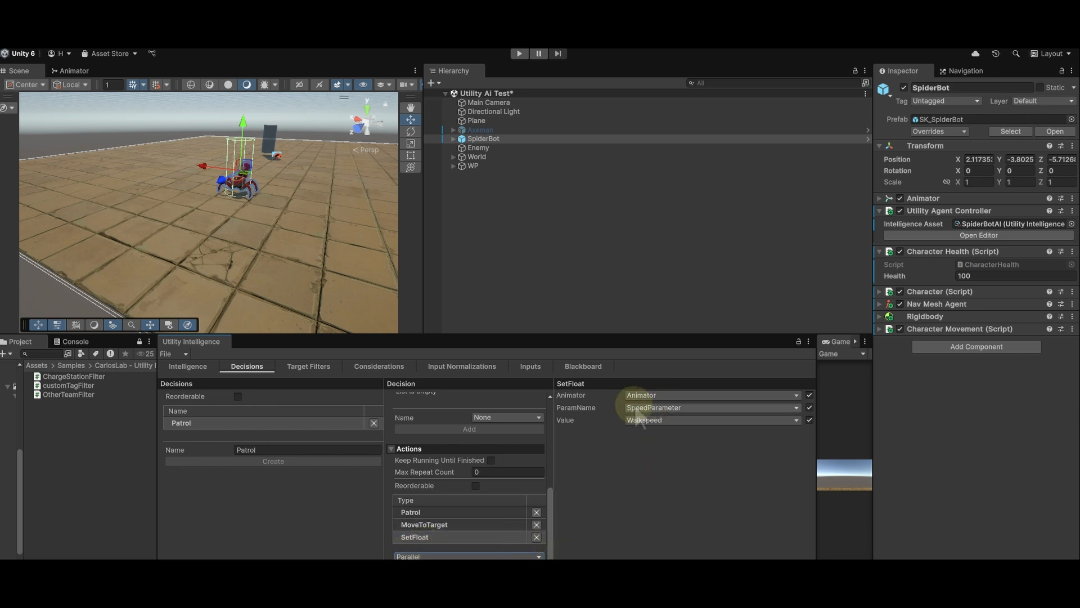
Step: Compare the blackboard's SpeedParameter value with the Speed parameter in the SpiderBot's Animator controller
click(581, 366)
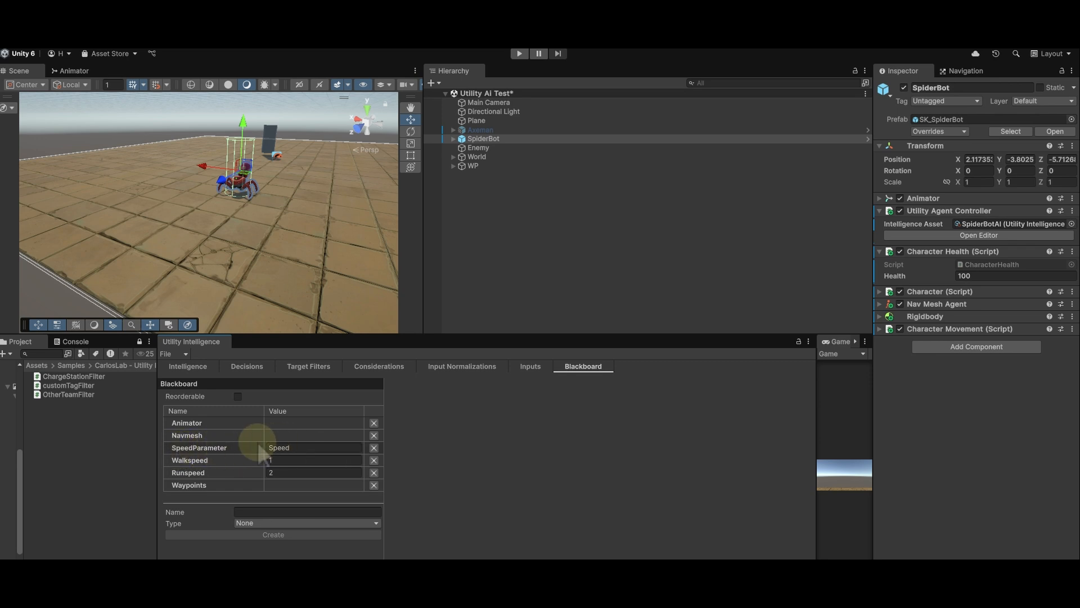
click(71, 71)
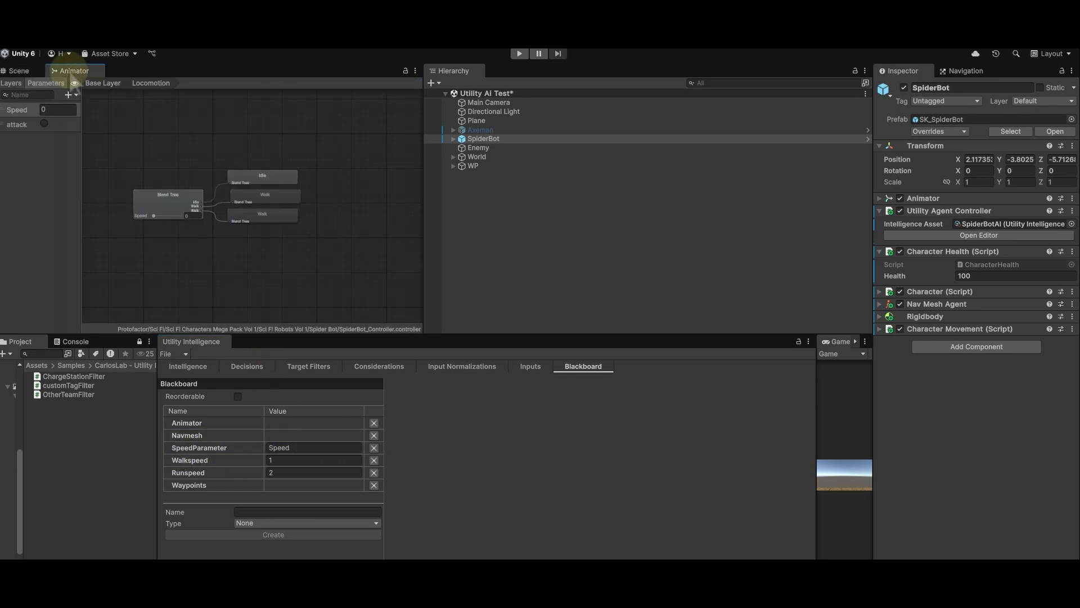
click(22, 112)
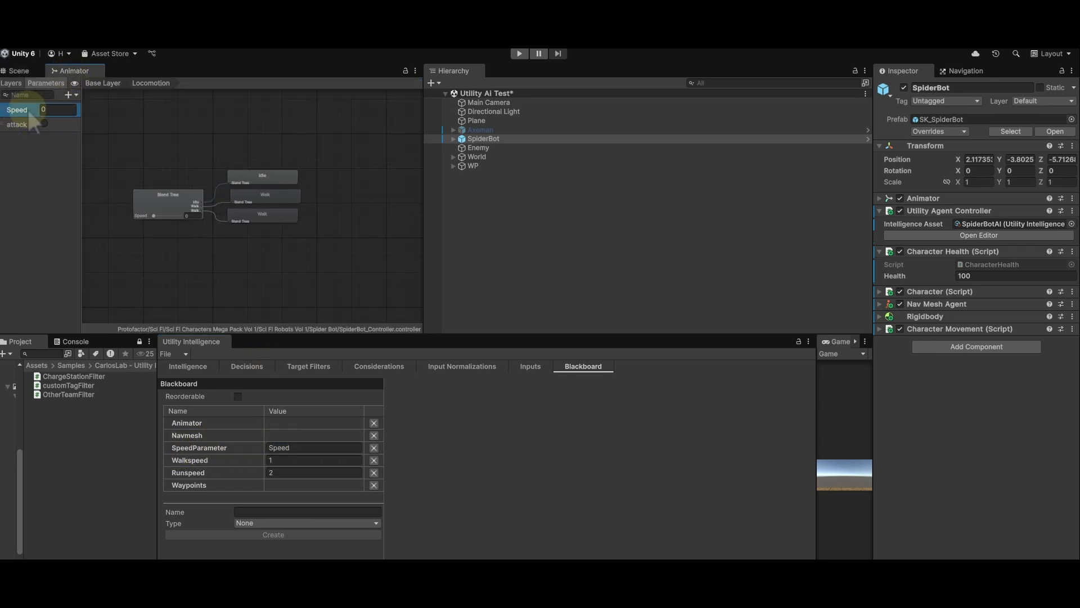
click(248, 367)
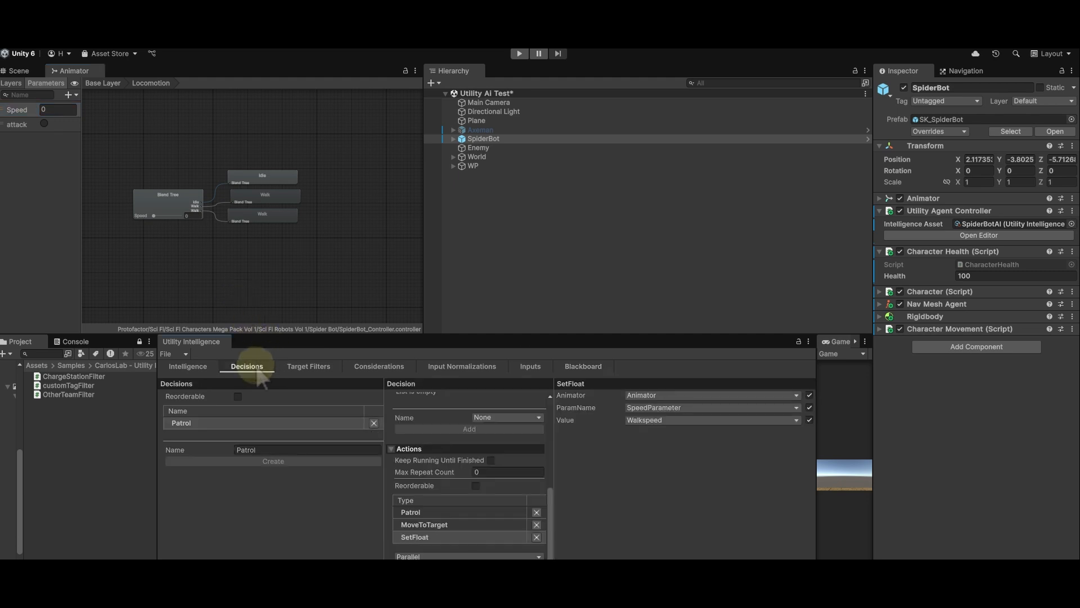
scroll(502, 500, down, 1)
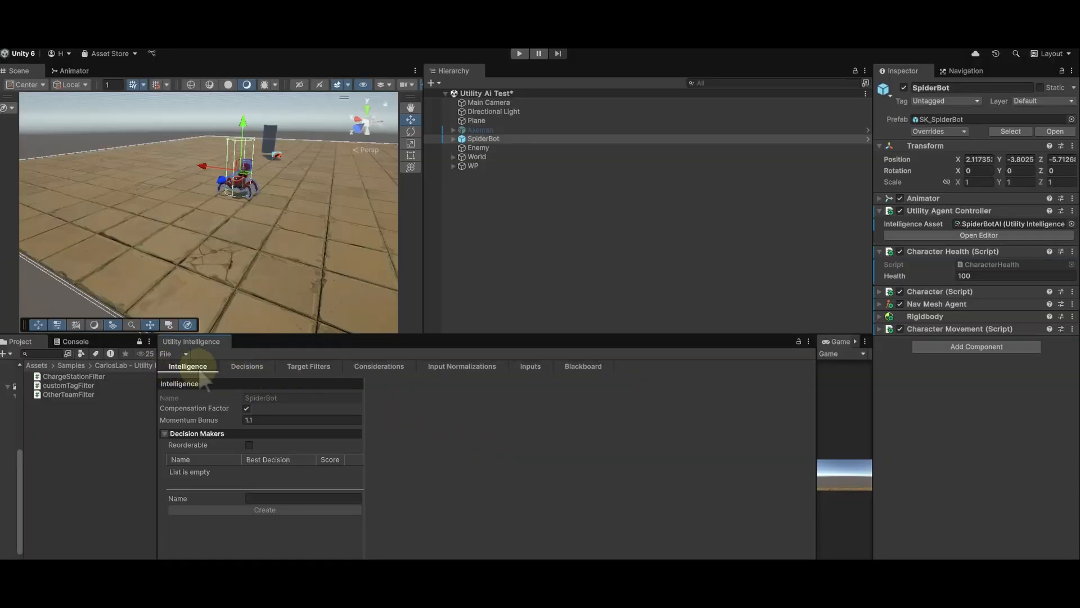
Step: Create a decision maker named Patrol in the SpiderBot intelligence and add the Patrol decision to it
click(263, 498)
text(Patrol)
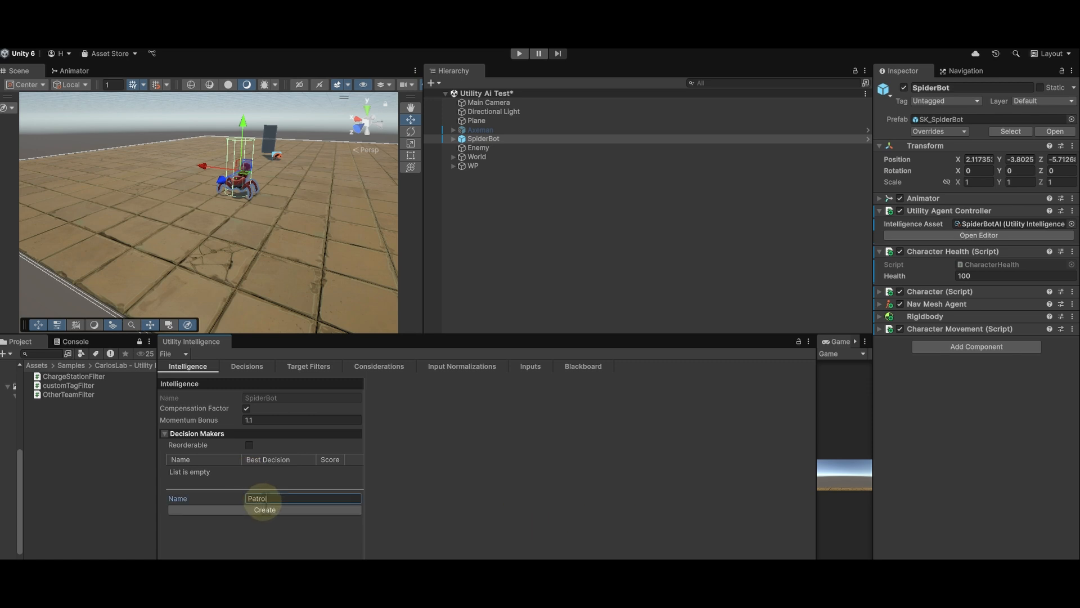
click(264, 510)
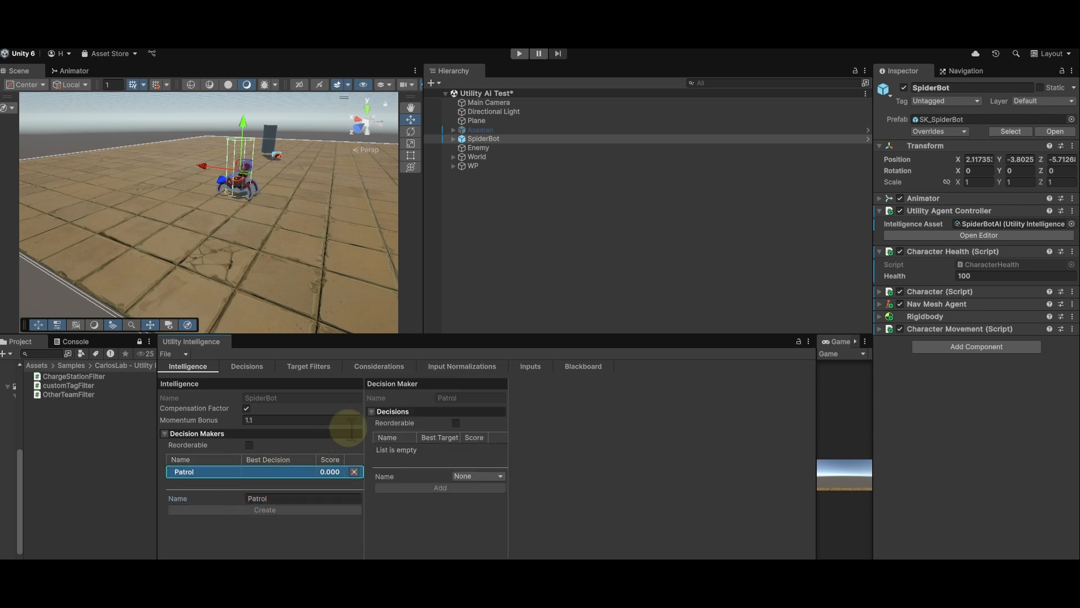
drag(504, 450, 596, 450)
click(501, 471)
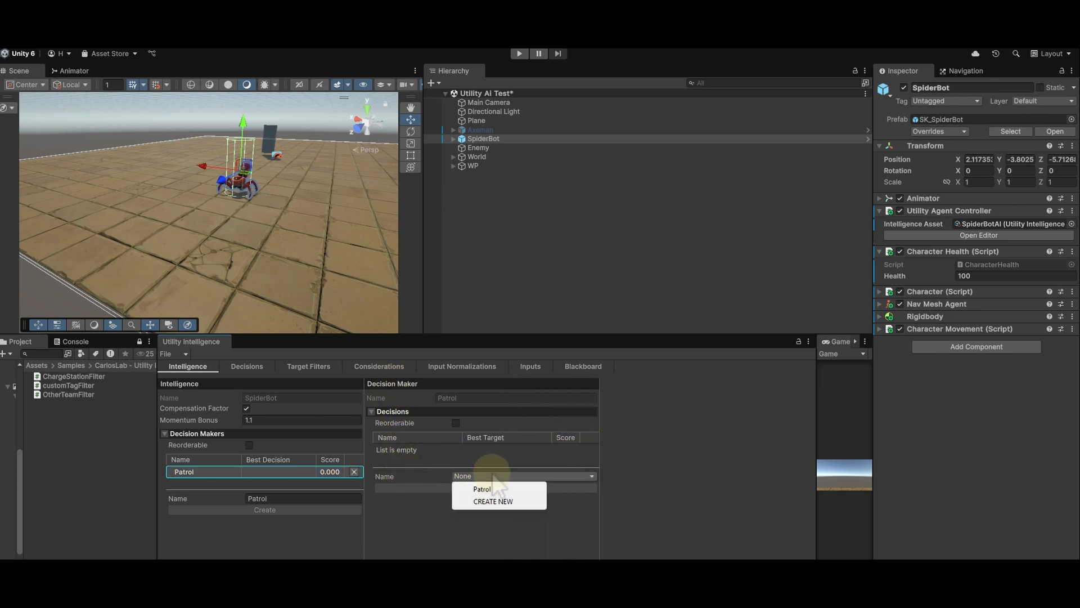
click(499, 490)
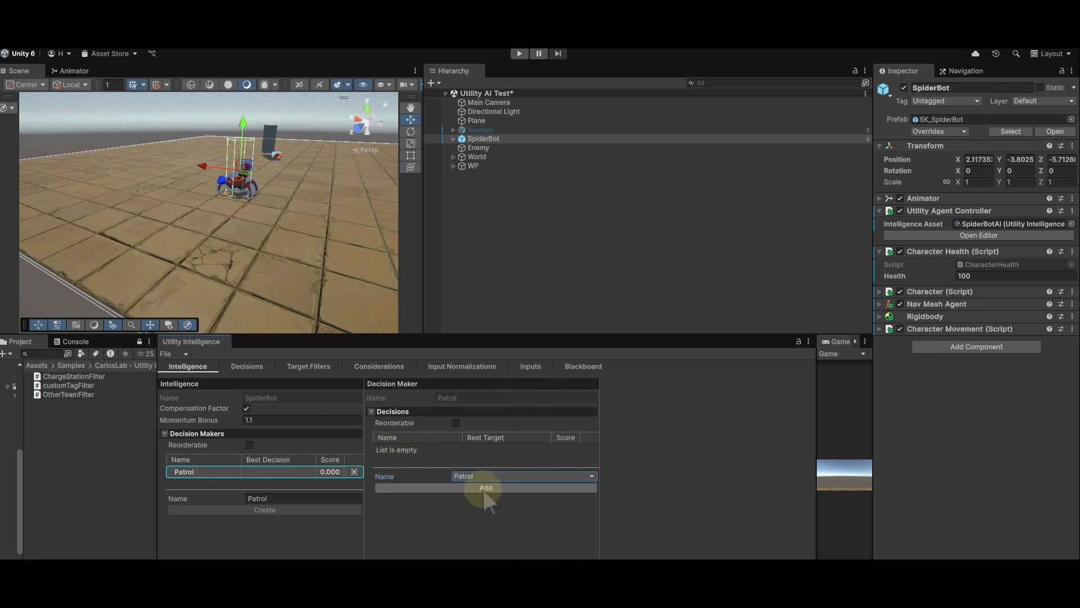
click(484, 488)
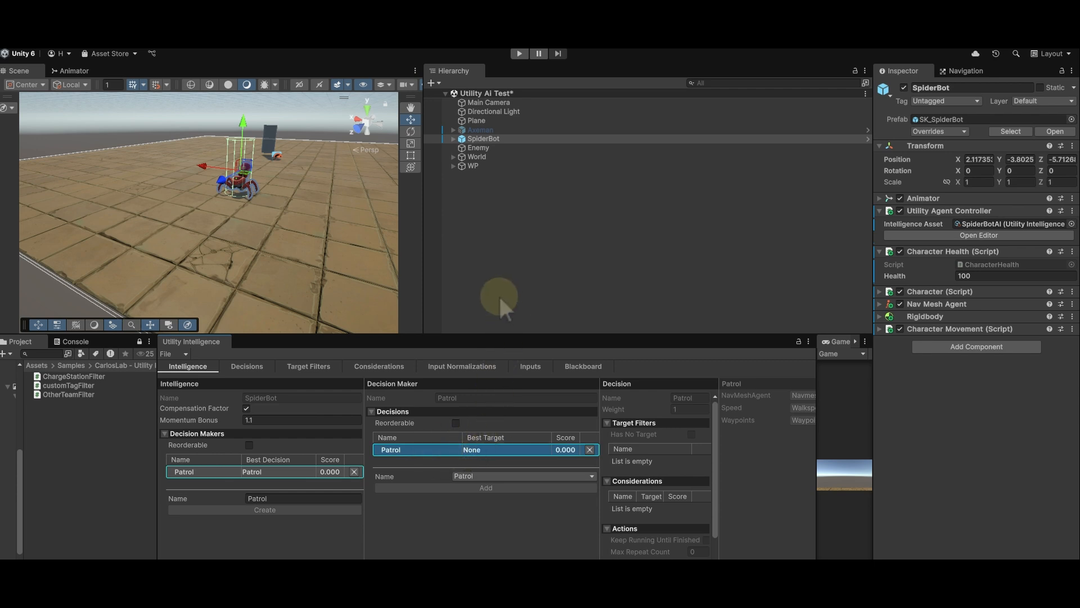
Step: Register SpiderBot in the Agents list of World_Register's Utility Entity Register
click(476, 157)
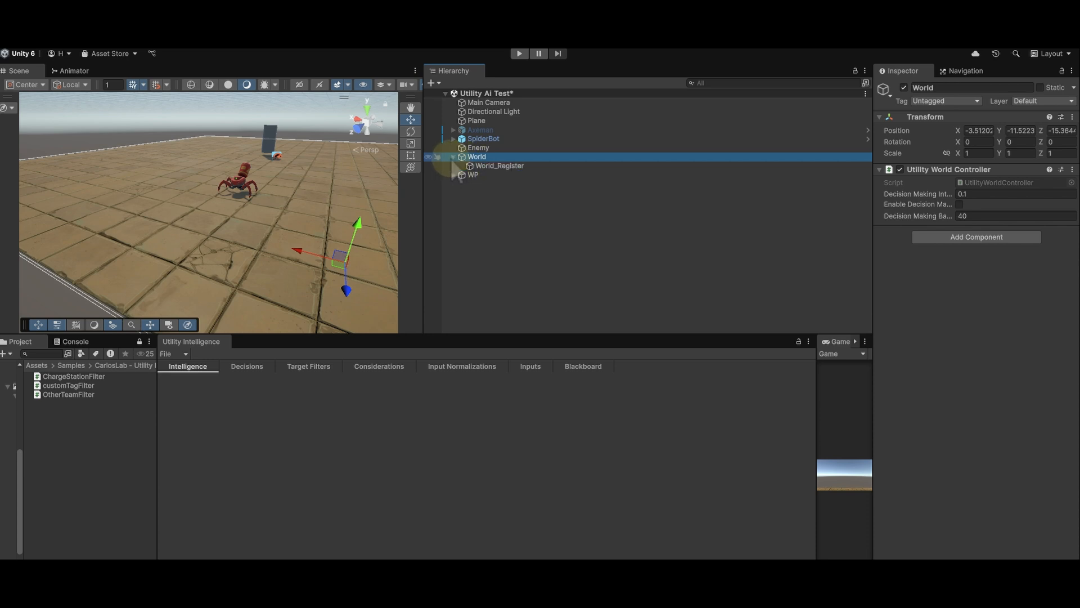
click(484, 165)
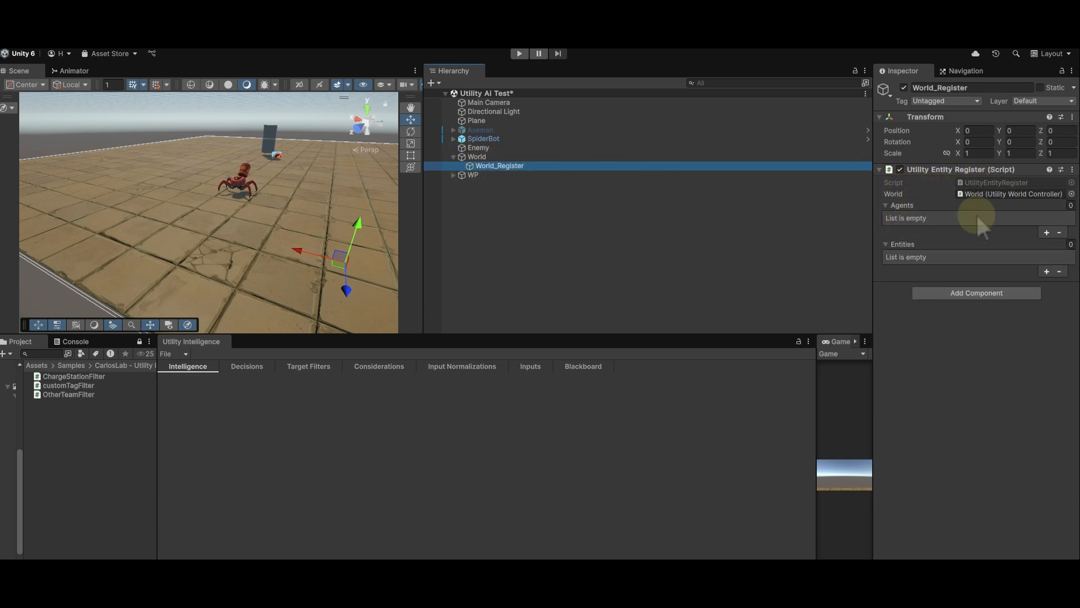
click(1046, 233)
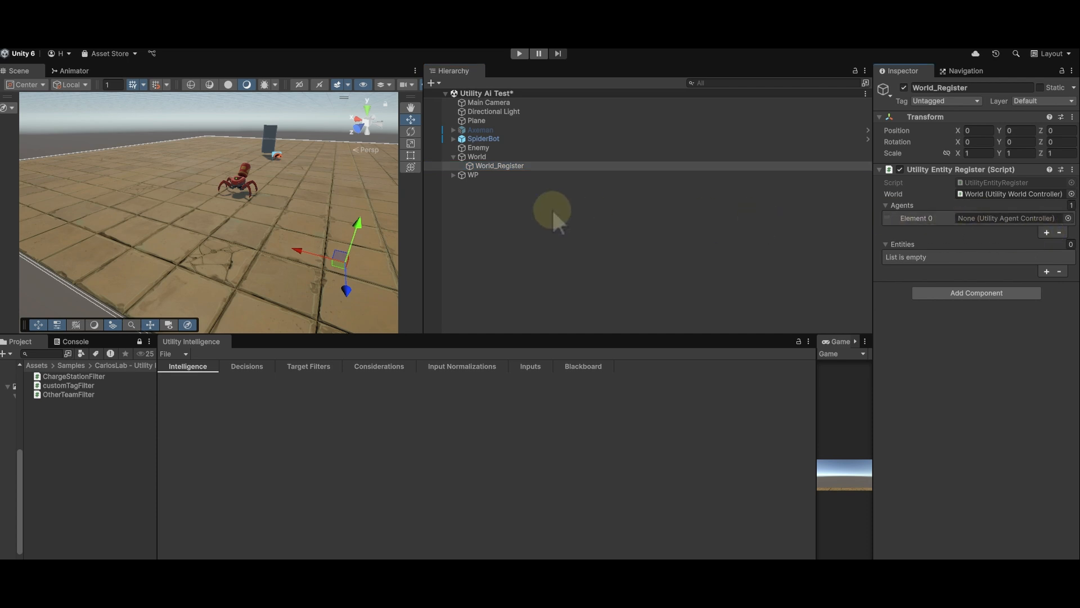
drag(493, 139, 994, 222)
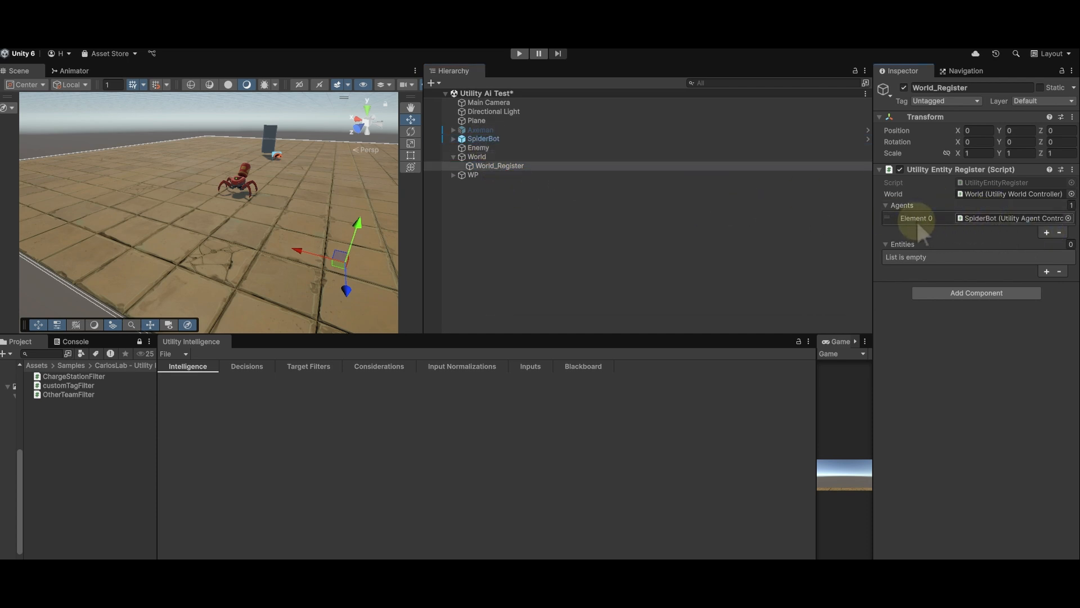
Step: Add the Patrol Waypoints component to SpiderBot and create three elements in its Waypoints list
click(560, 139)
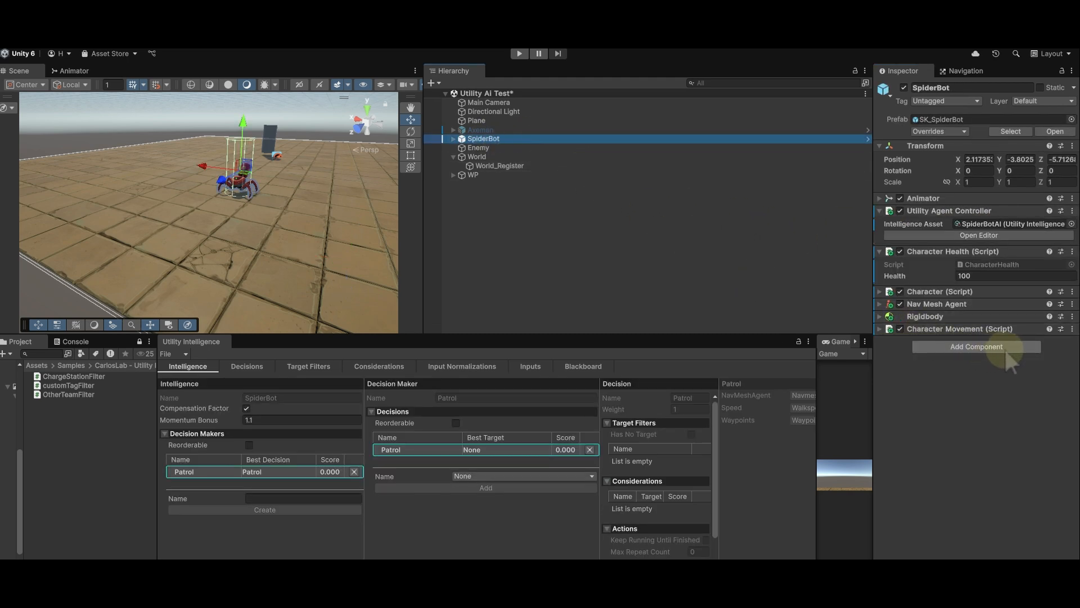
click(1006, 351)
text(patr)
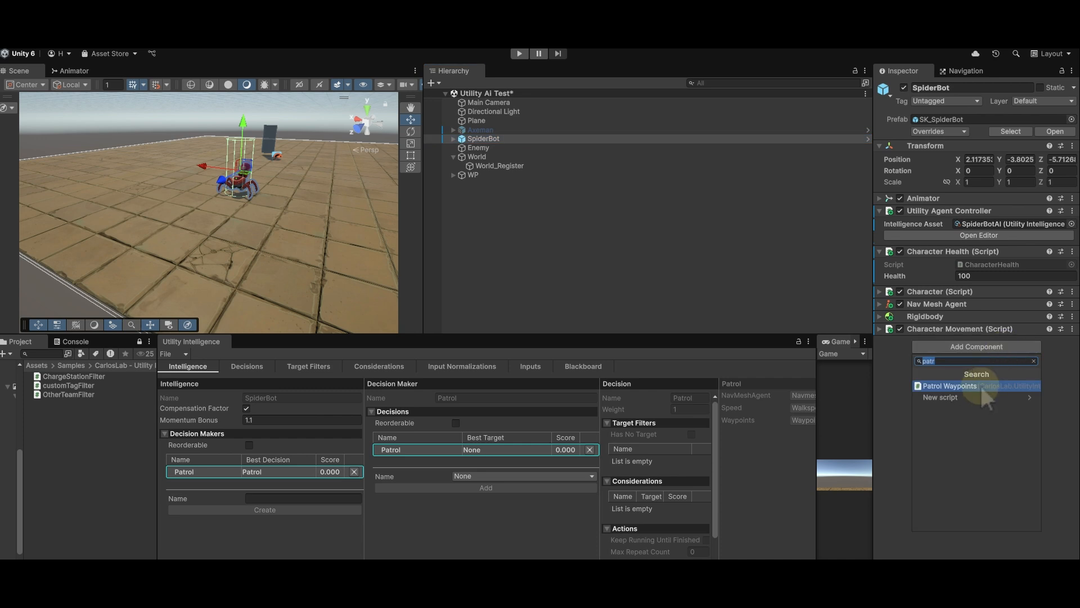
click(983, 387)
click(1047, 392)
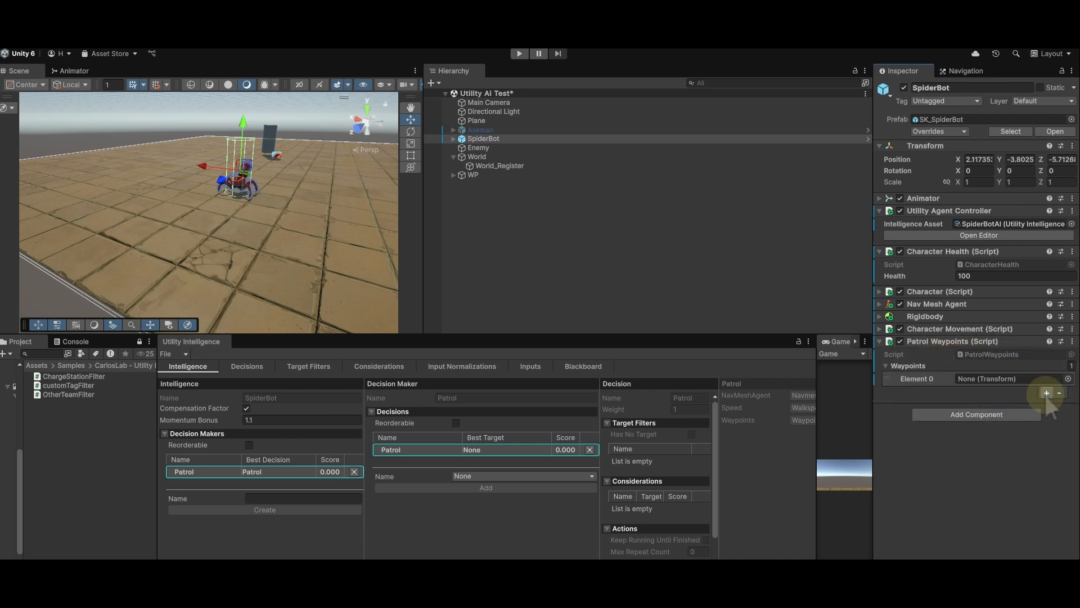
click(1046, 392)
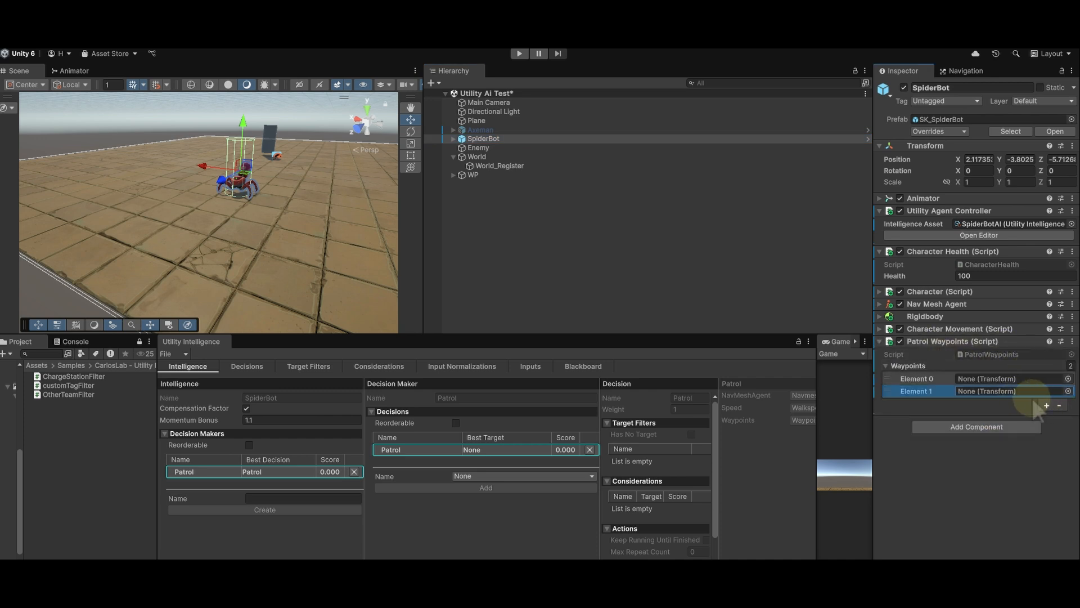
click(1046, 405)
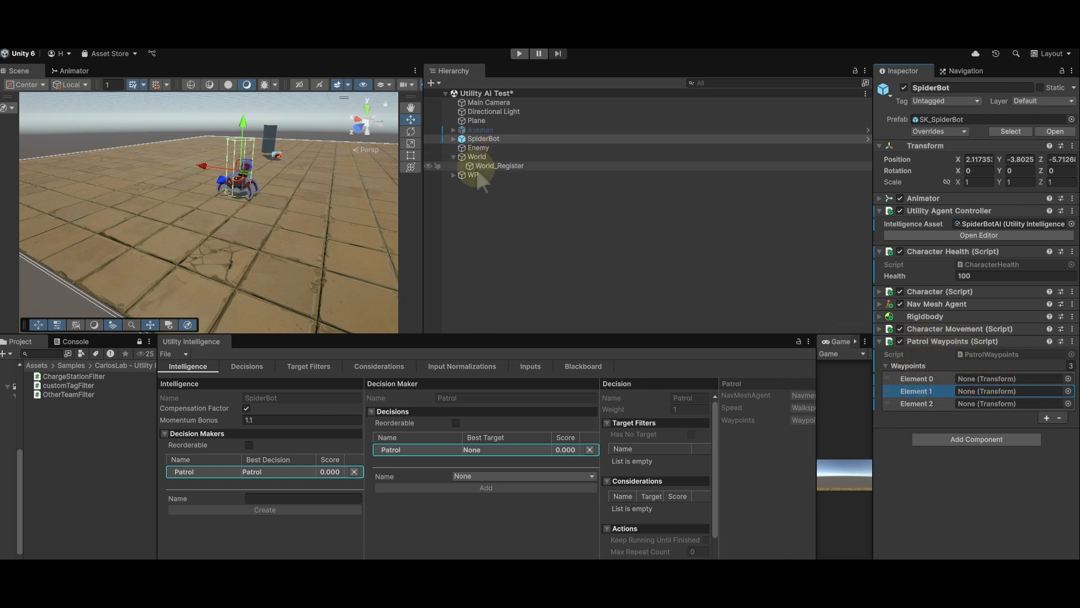
Step: Assign WP1, WP2 and WP3 to Elements 0, 1 and 2 of SpiderBot's Waypoints list
click(454, 175)
click(490, 184)
drag(495, 205, 982, 378)
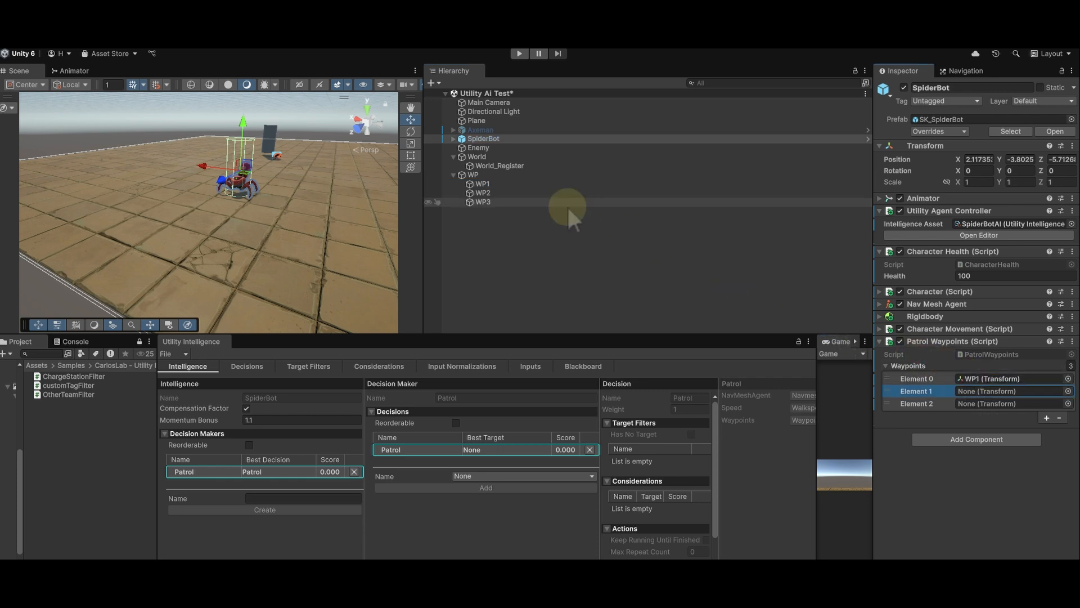
drag(493, 195, 990, 392)
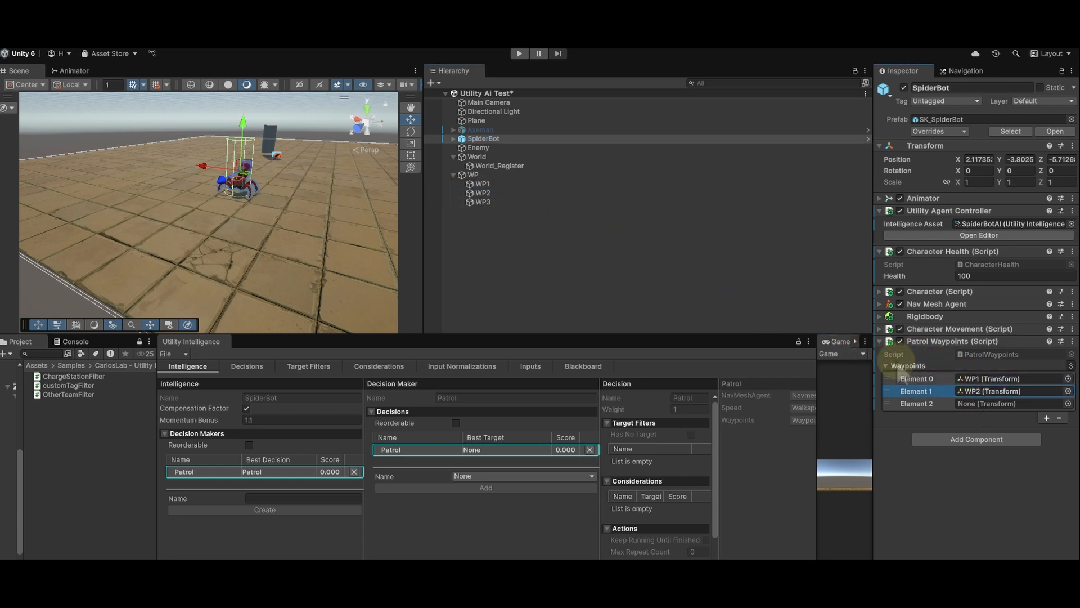
drag(519, 201, 992, 403)
Step: Examine where the waypoints WP1, WP2 and WP3 are placed in the scene
double_click(482, 184)
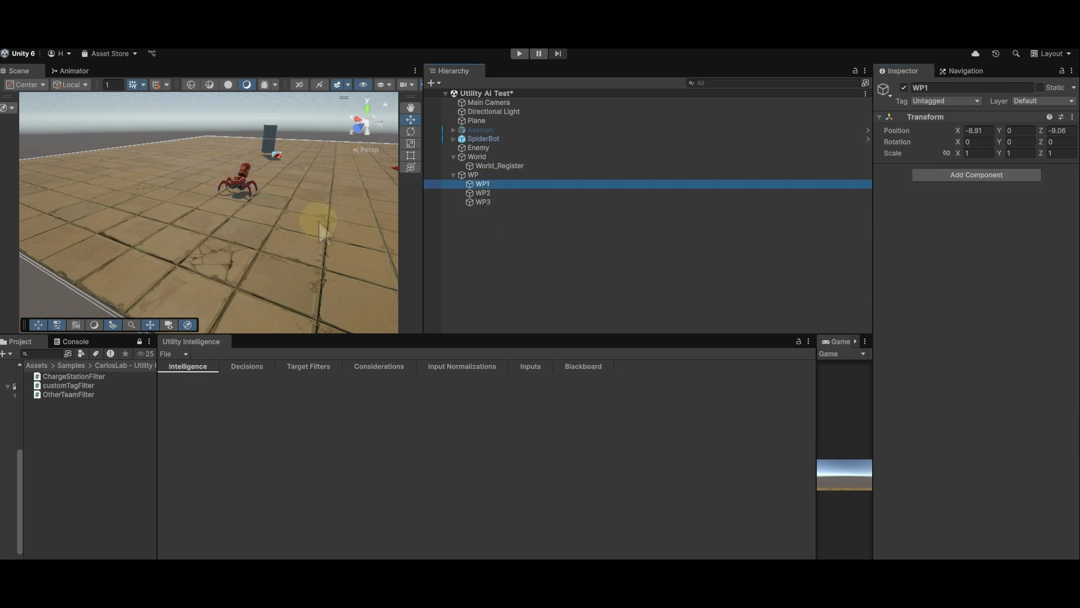
right_drag(326, 217, 414, 223)
click(482, 193)
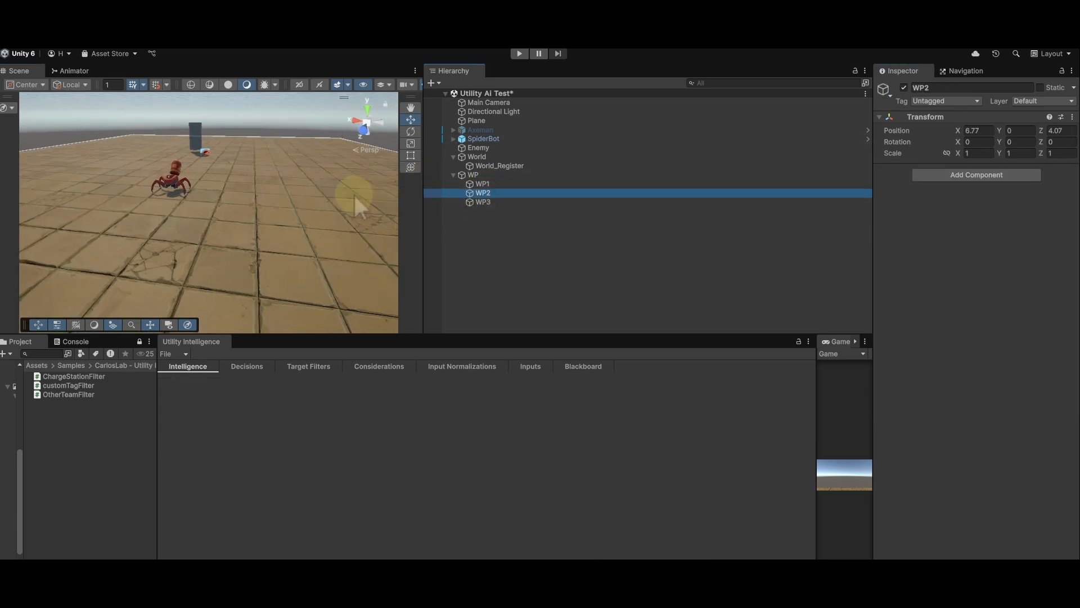
scroll(253, 259, down, 5)
click(483, 202)
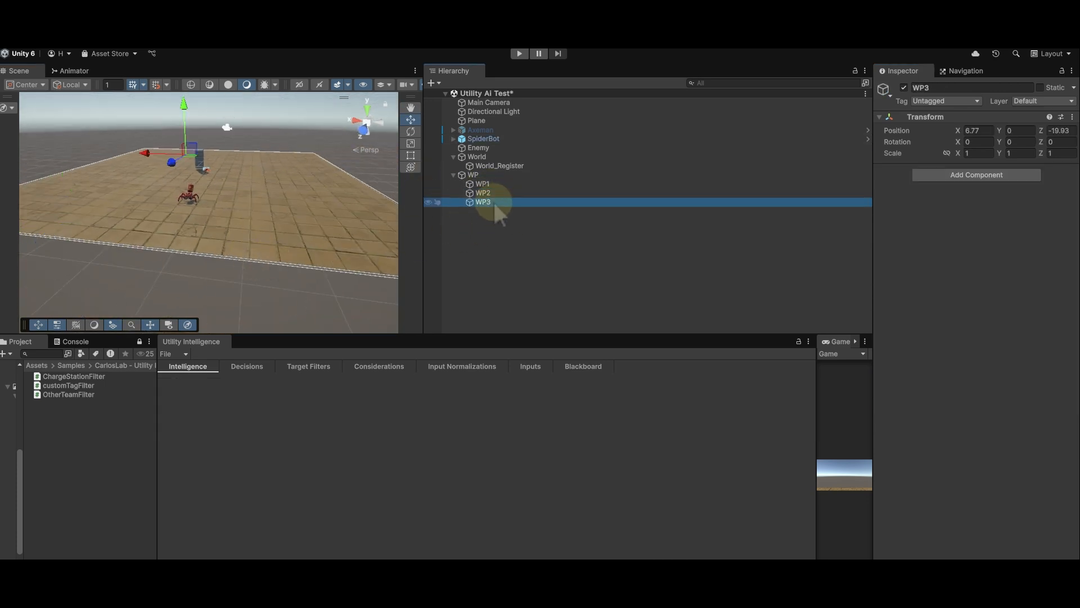
key(Up)
key(Up)
click(484, 202)
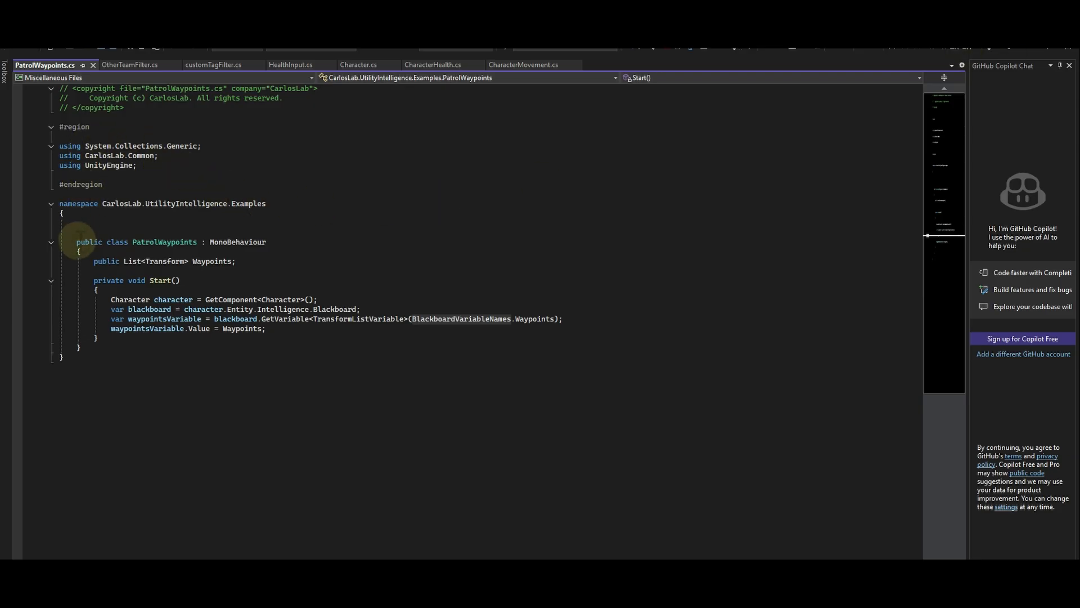
Step: Examine in PatrolWaypoints.cs how the Waypoints list is declared and passed to the Waypoints blackboard variable
drag(94, 261, 230, 262)
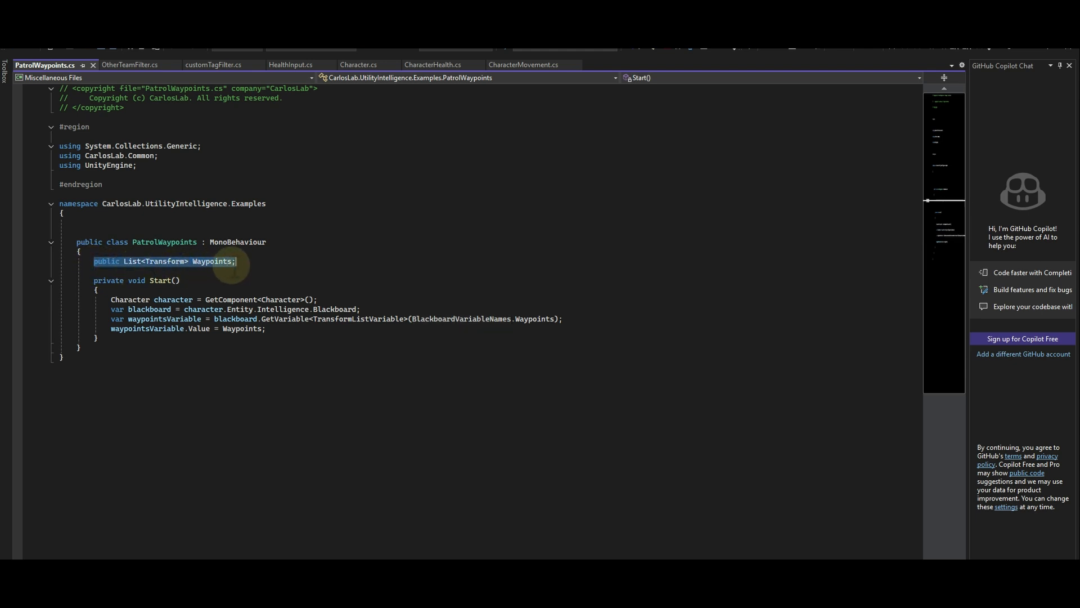
drag(111, 319, 578, 322)
key(Up)
key(Up)
key(Up)
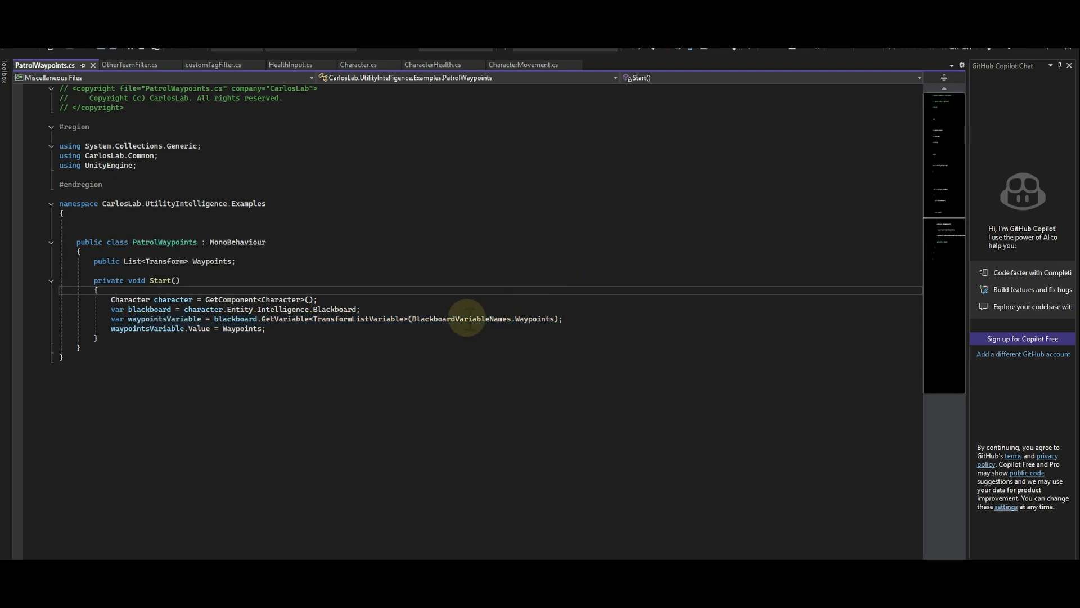
drag(412, 319, 554, 319)
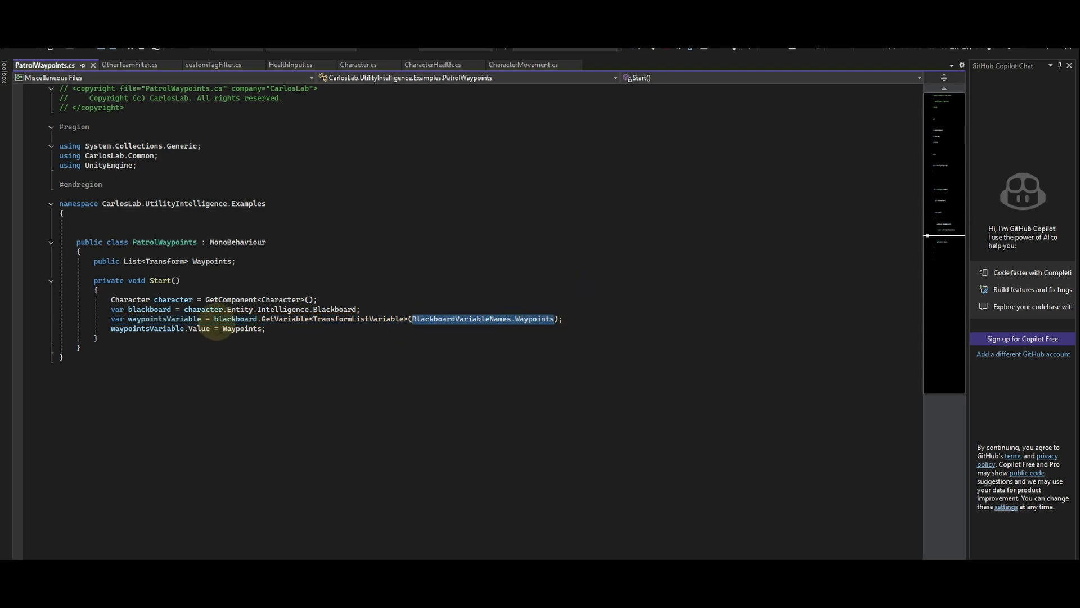
double_click(164, 329)
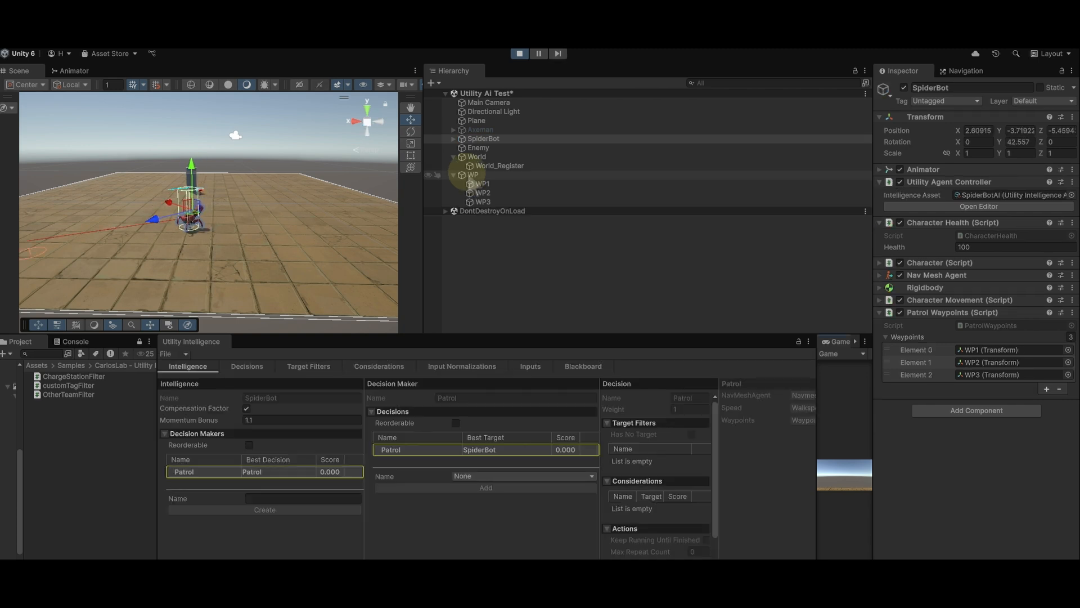
Step: Watch SpiderBot patrol between the waypoints in the running scene and inspect its active Patrol decision and actions
right_drag(227, 251, 299, 281)
click(272, 286)
click(484, 192)
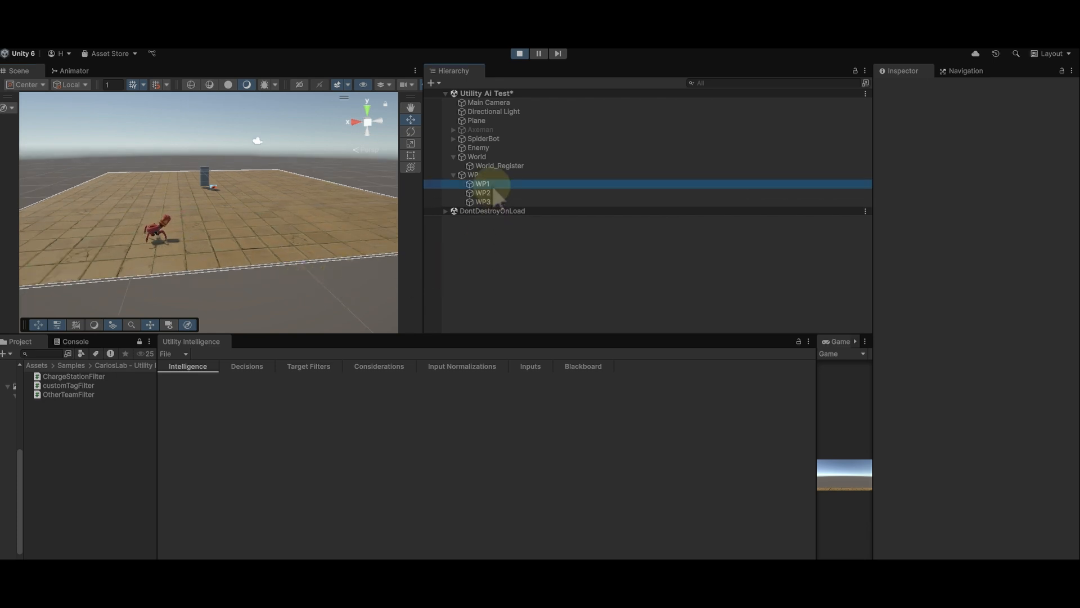
right_drag(200, 166, 242, 235)
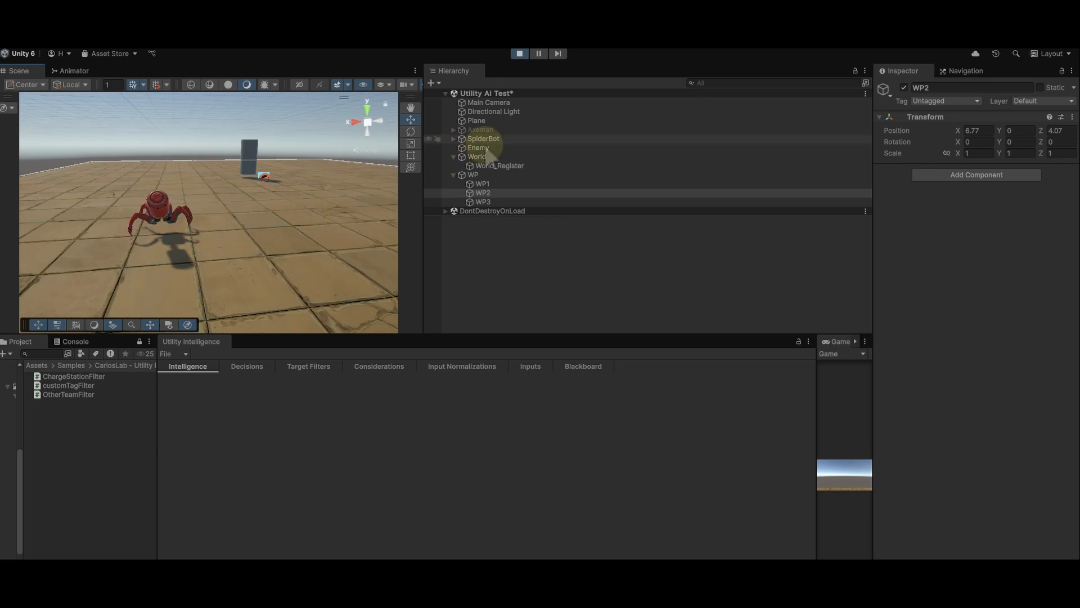
click(479, 138)
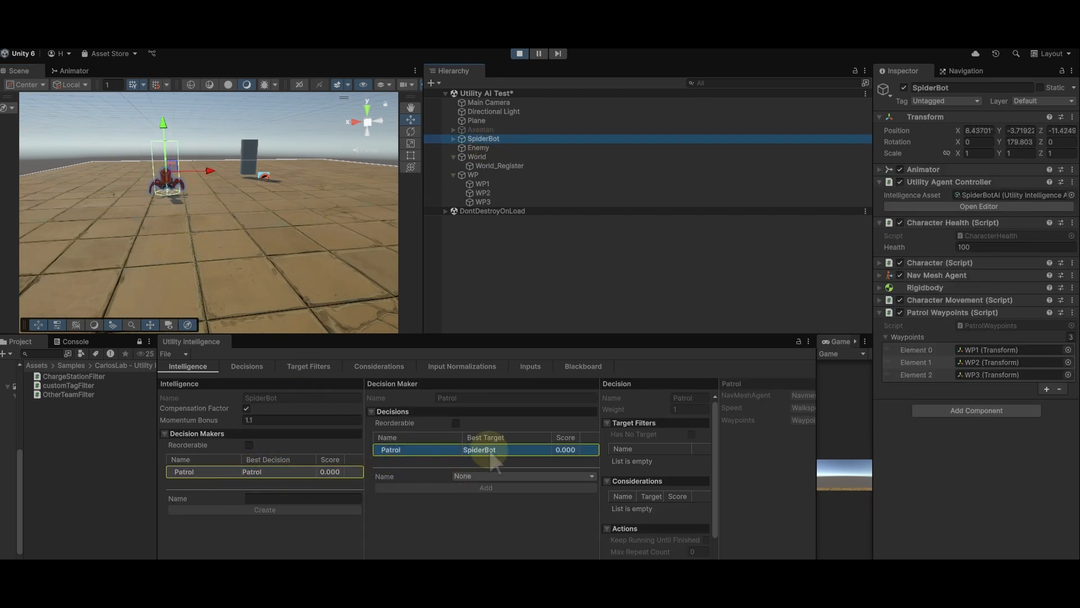
drag(719, 443, 785, 444)
scroll(741, 473, down, 2)
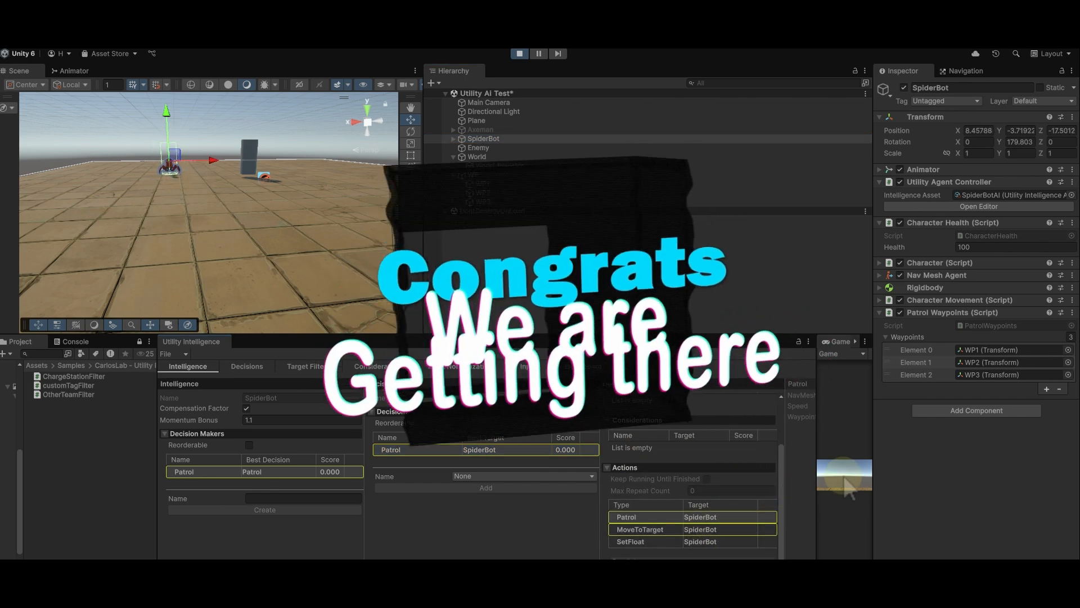
right_drag(227, 217, 238, 293)
click(209, 131)
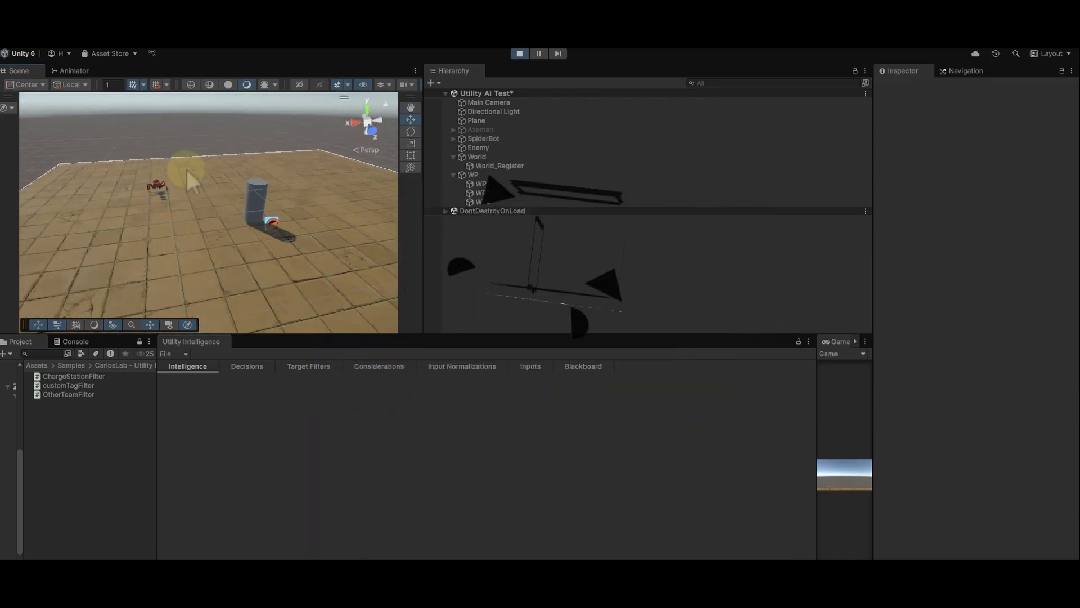
click(155, 186)
key(f)
click(330, 127)
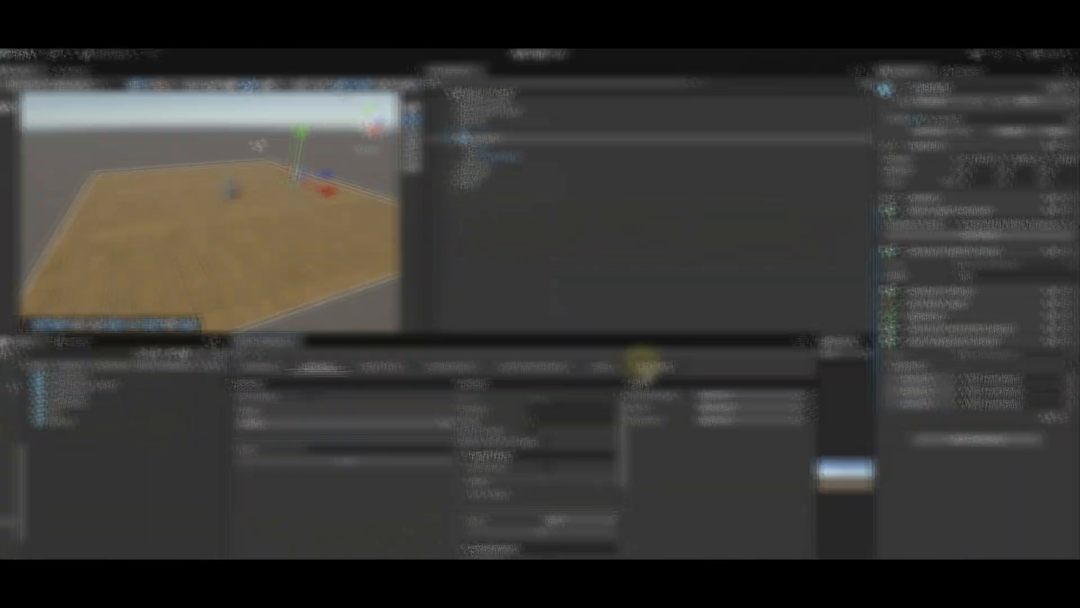
Step: Create a decision named lowHealth in SpiderBot's intelligence asset and select it
text(I)
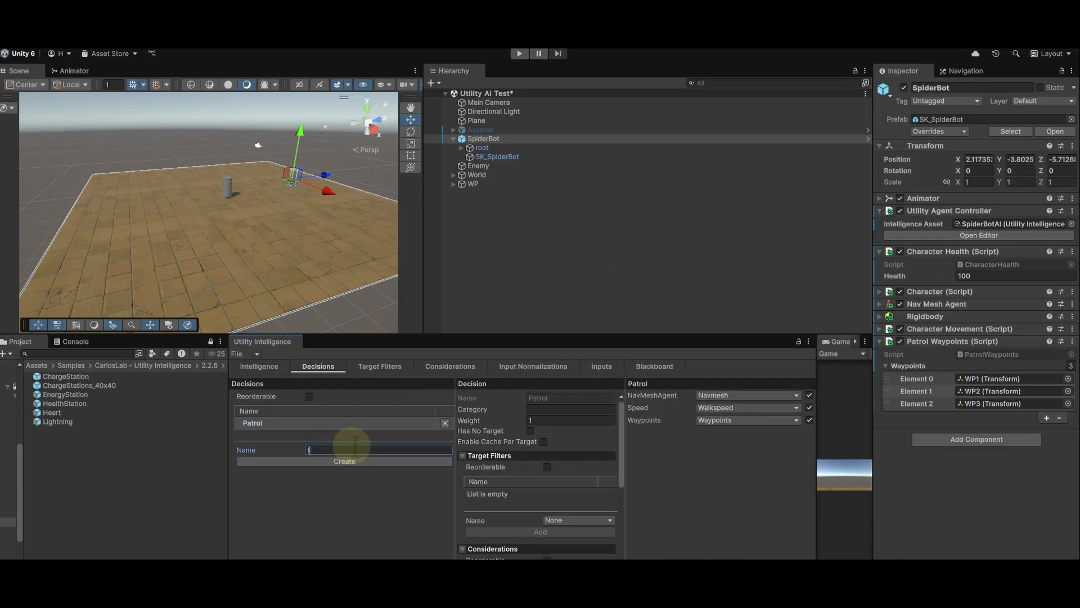
text(owHealth)
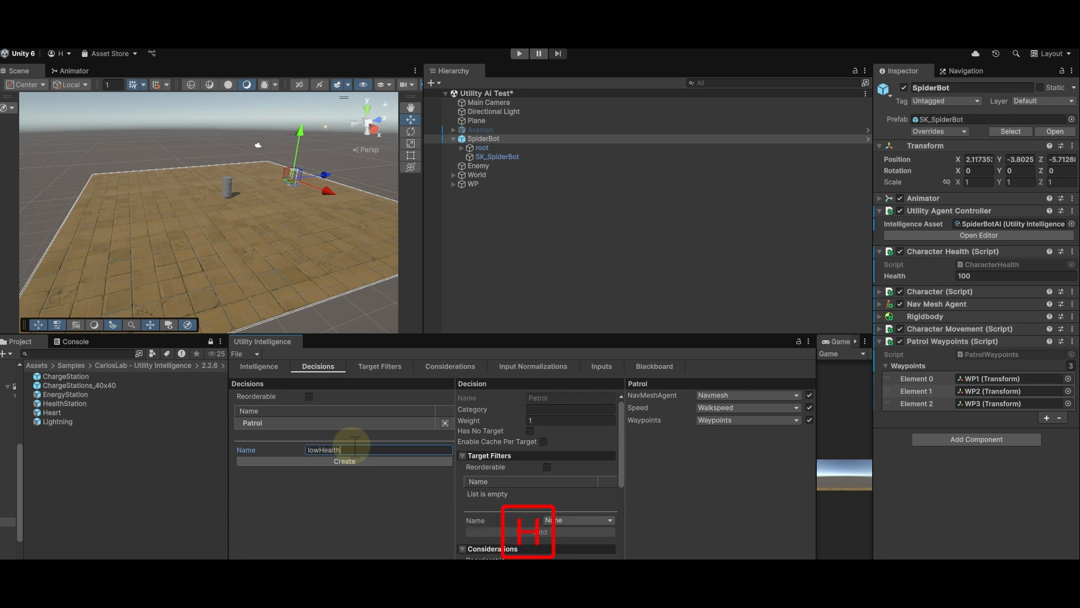
click(346, 461)
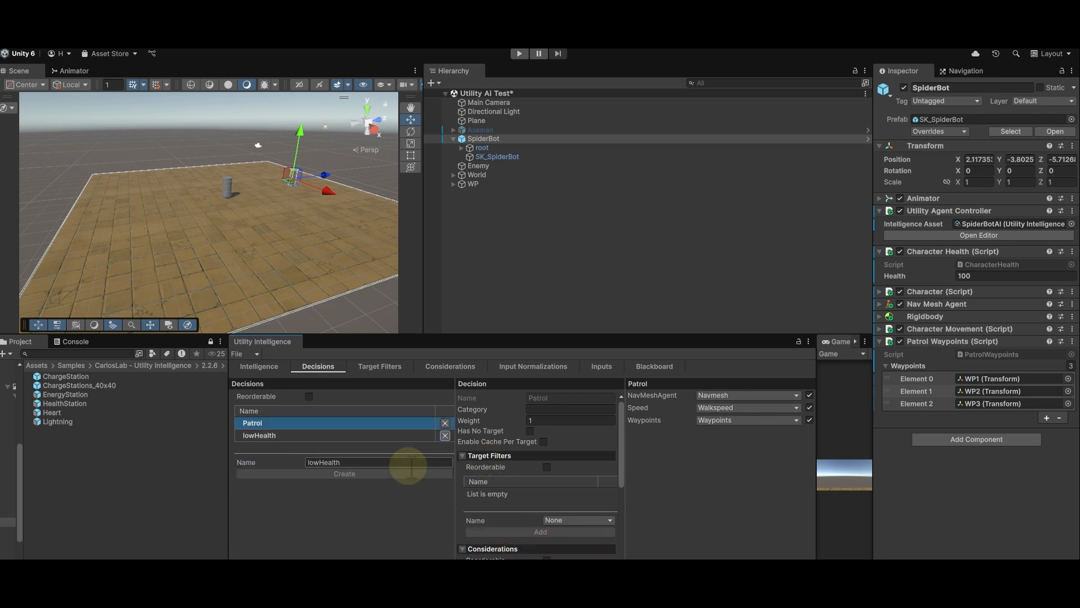
click(265, 439)
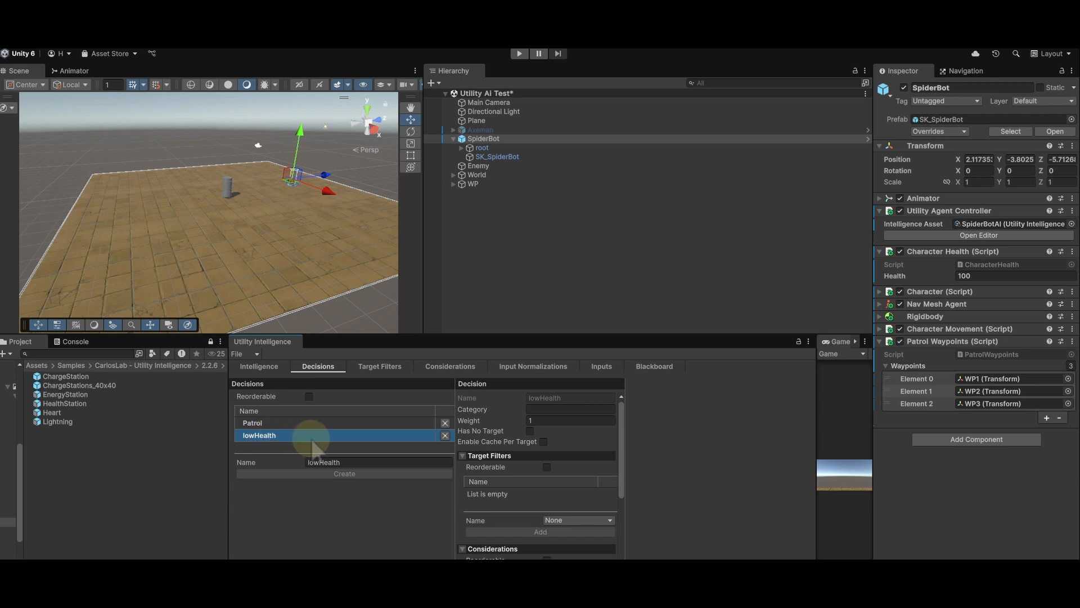
Step: Create a target filter named HP of type ChargeStationFilter, with Health Station as its station type
click(380, 366)
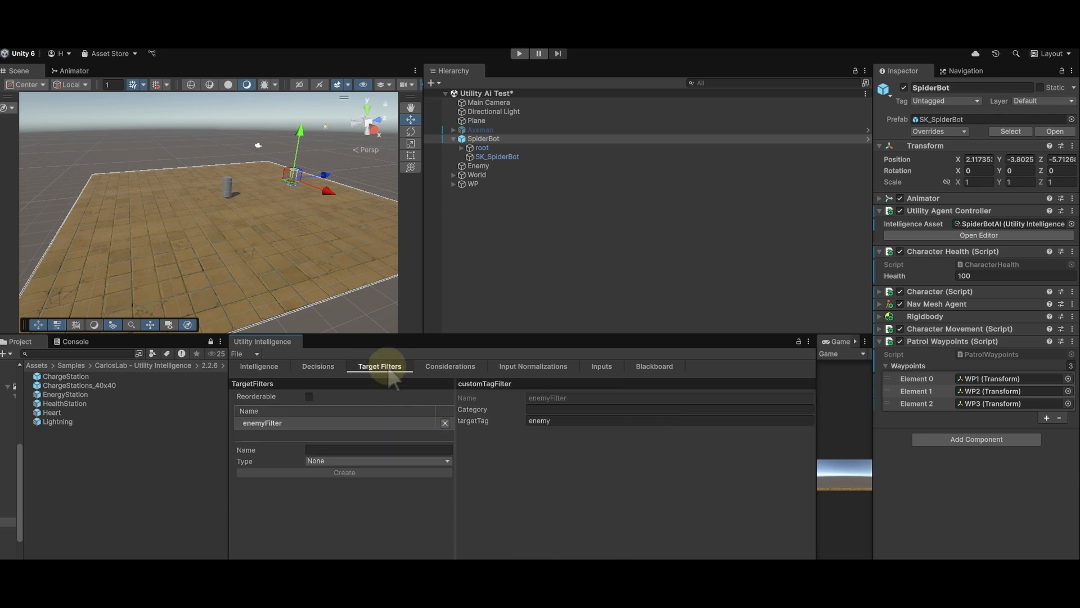
click(374, 461)
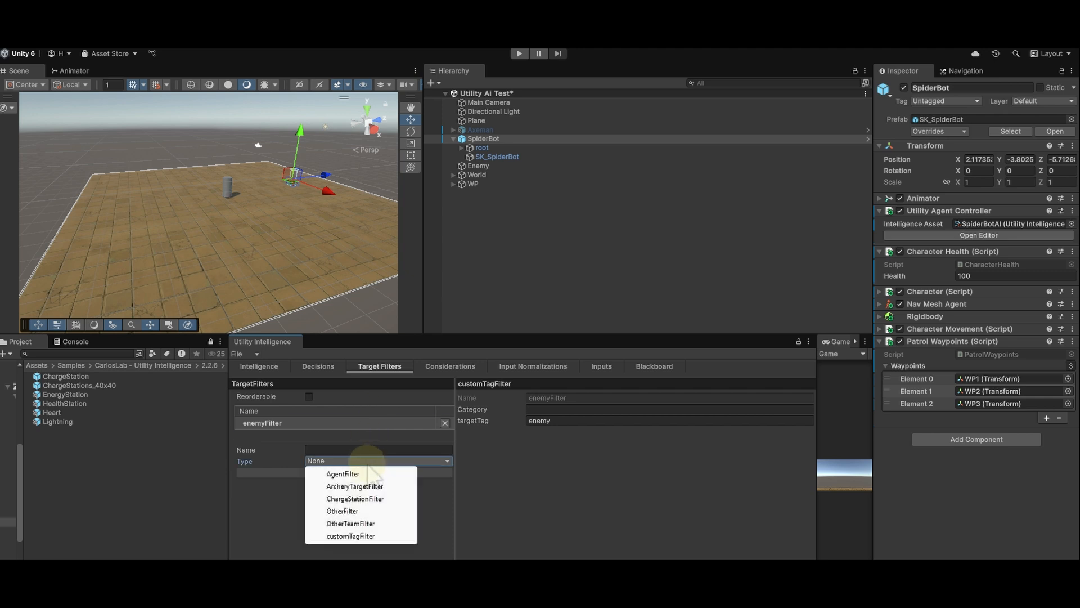
click(354, 499)
click(363, 450)
text(HP)
click(344, 473)
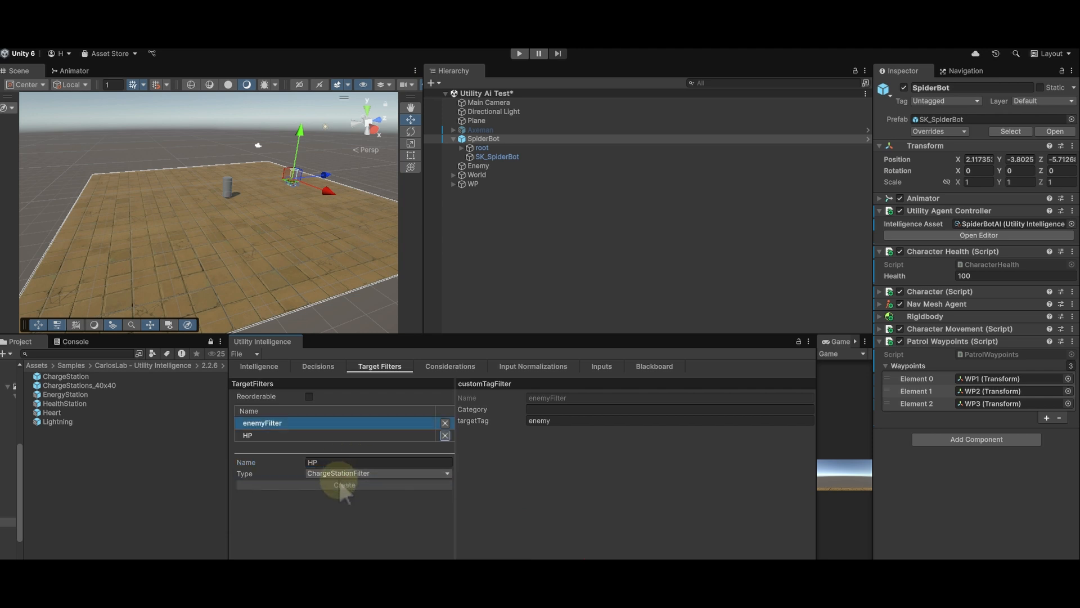
click(289, 436)
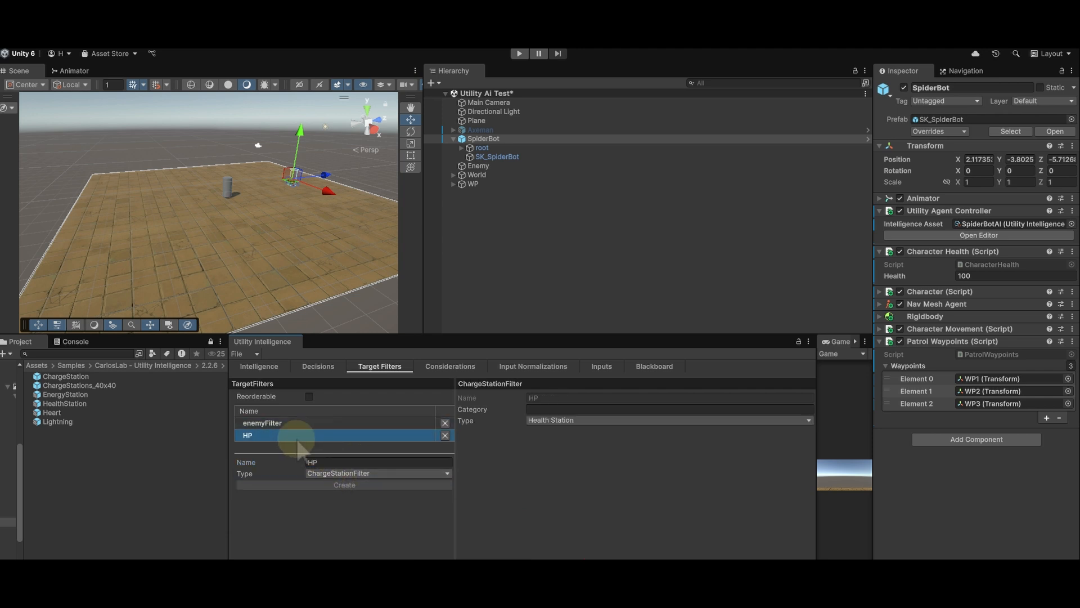
click(633, 420)
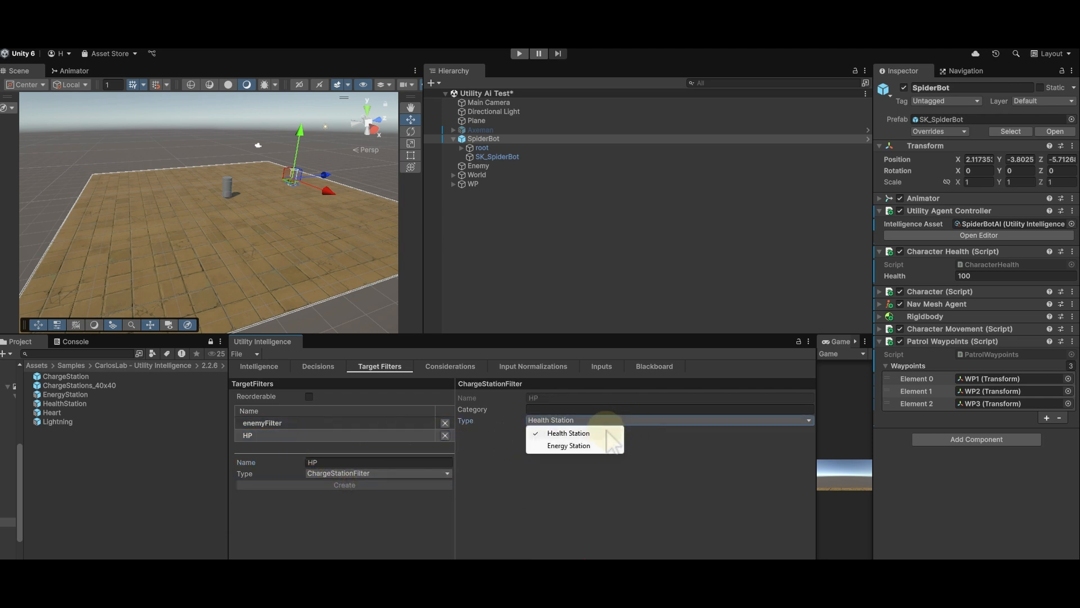
click(580, 444)
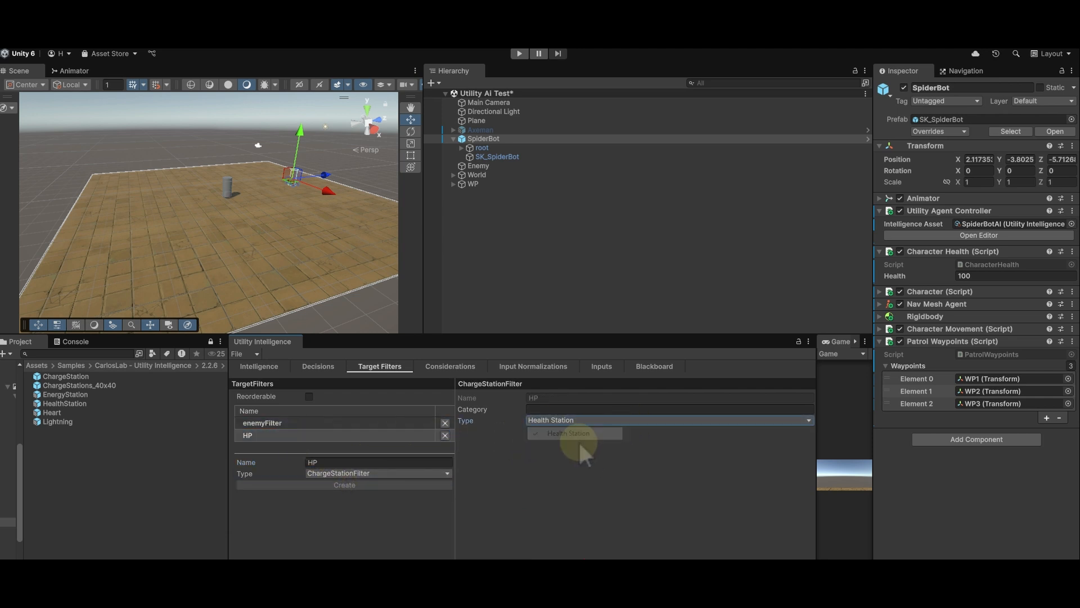
Step: Create a consideration named lowHealth and give it the myHelath input normalization from the myHealth group
click(318, 366)
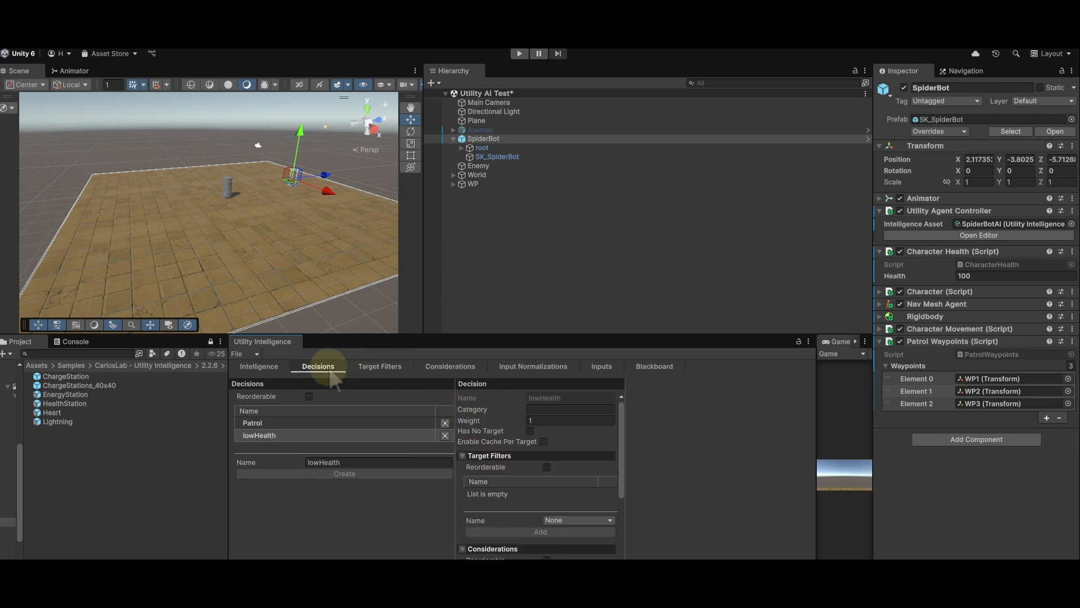
click(450, 366)
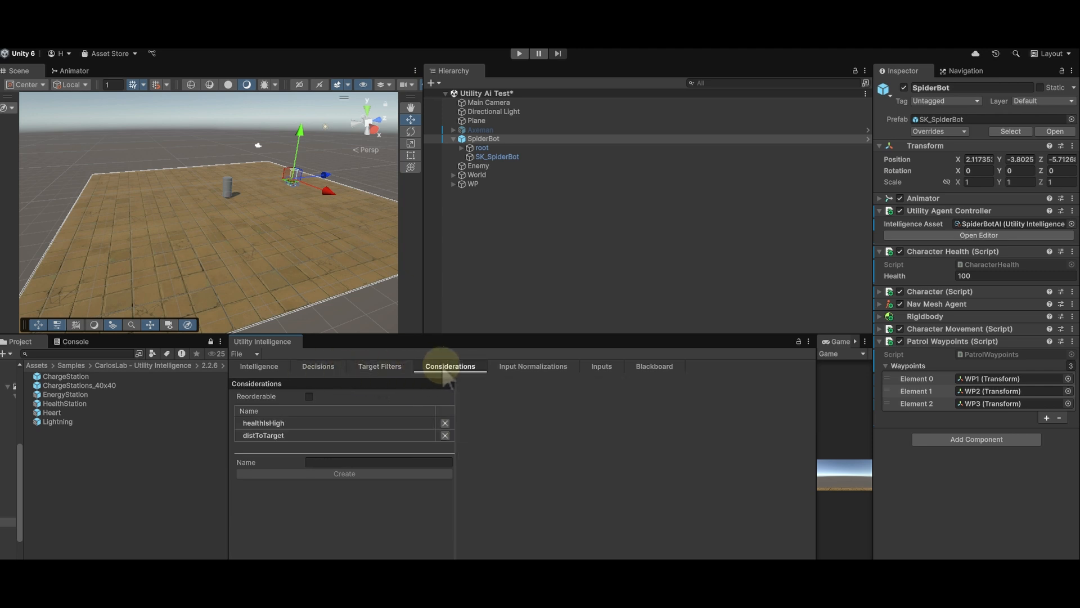
click(357, 461)
text(lowHealth)
click(345, 474)
click(284, 448)
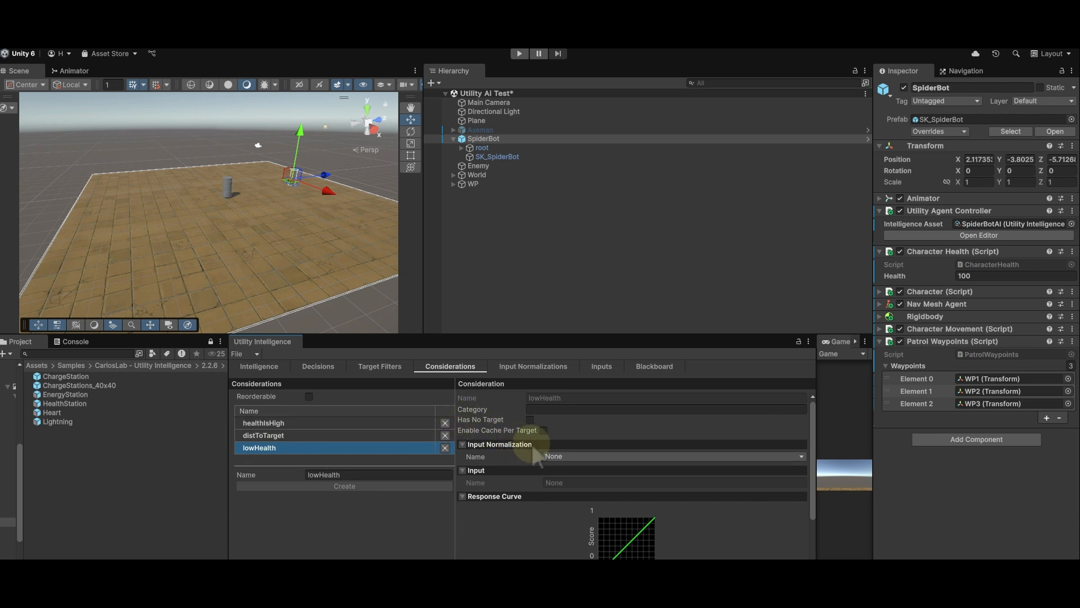
click(602, 455)
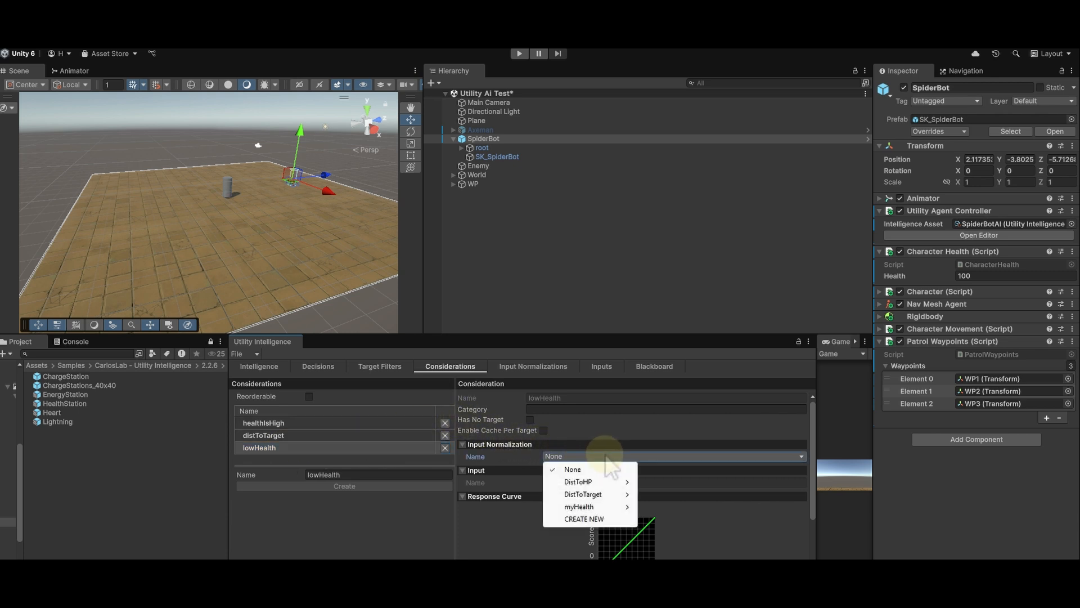
click(674, 507)
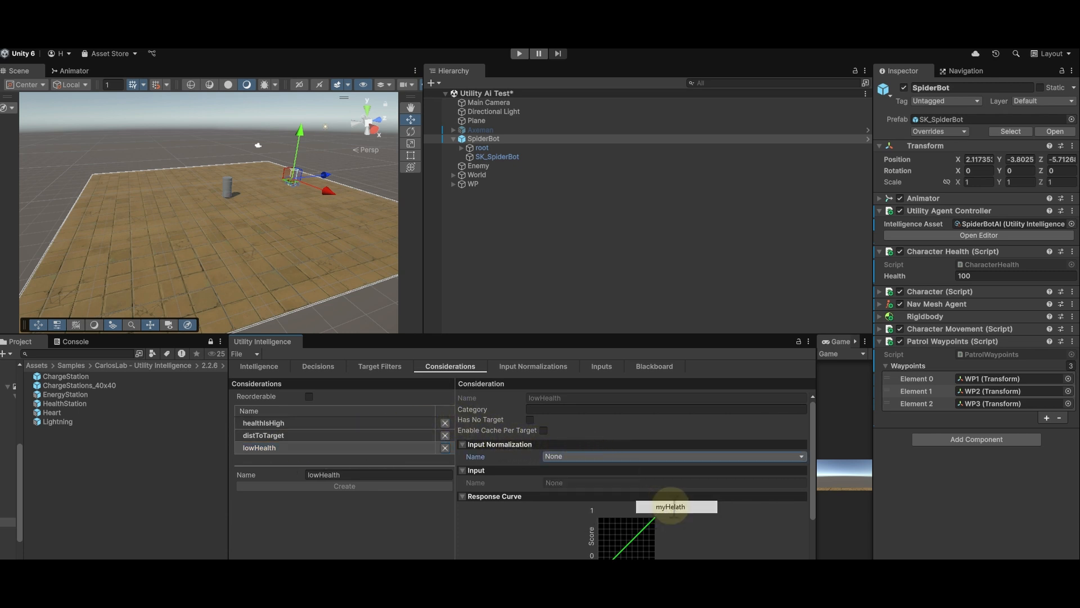
click(673, 508)
Step: Set the lowHealth consideration's response curve to Inverse Linear with XShift 0.5 and slope -100
scroll(663, 475, down, 3)
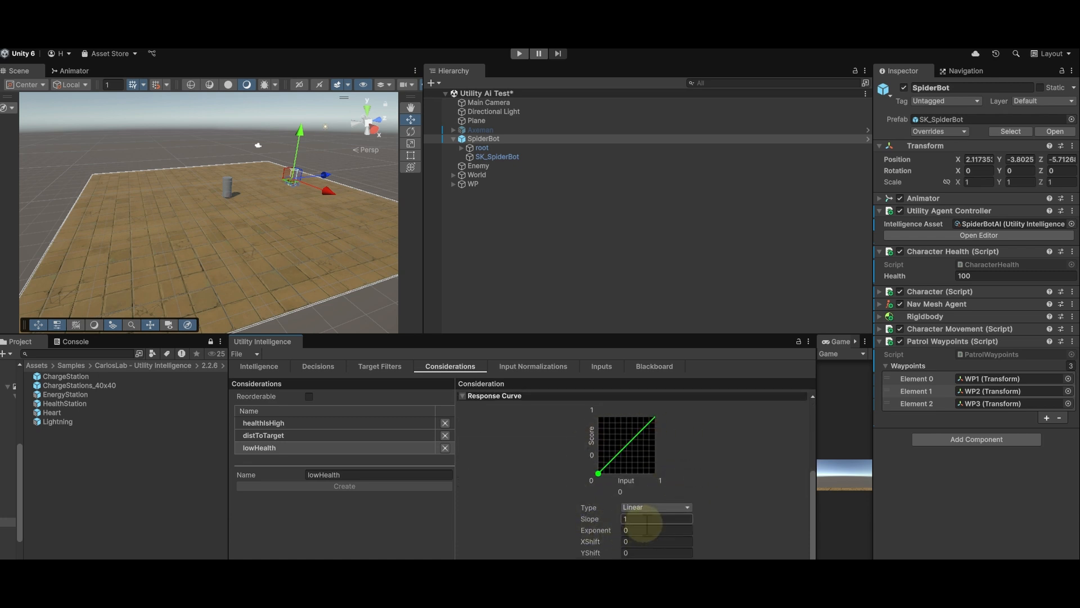
click(652, 507)
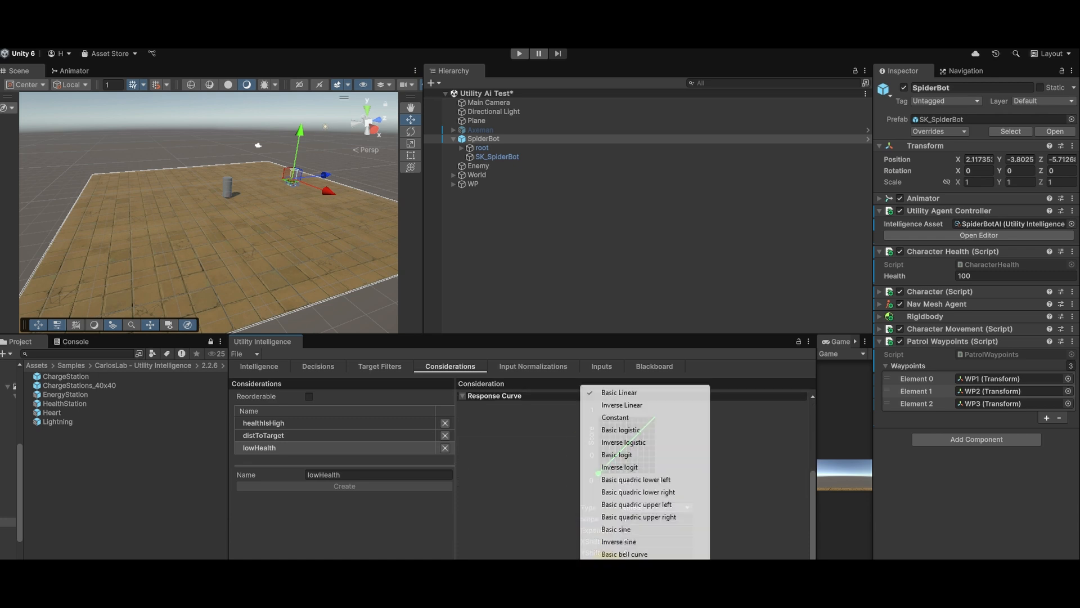
click(622, 405)
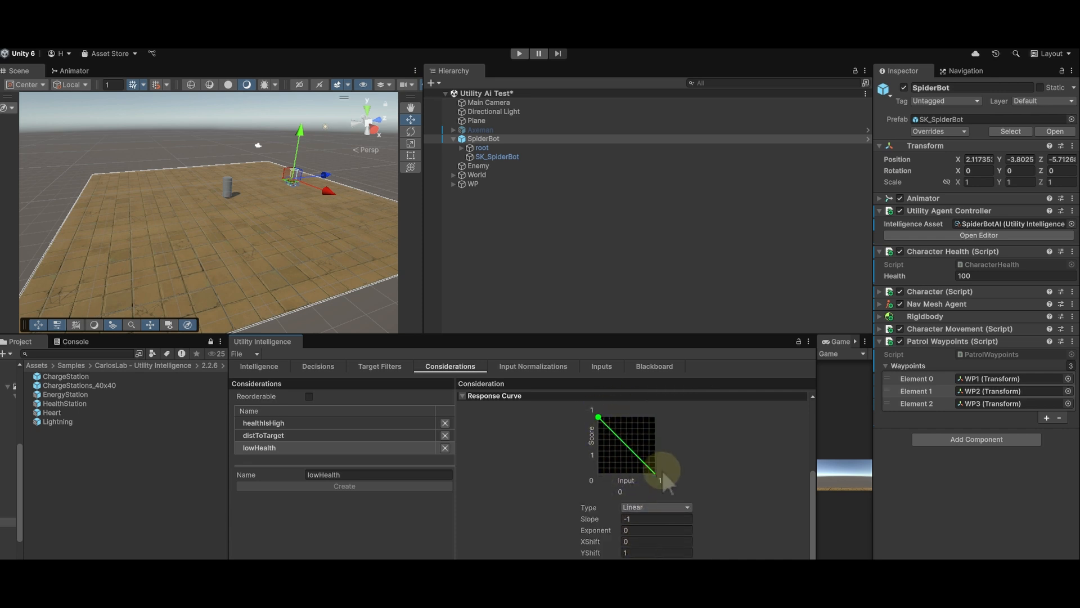
click(629, 540)
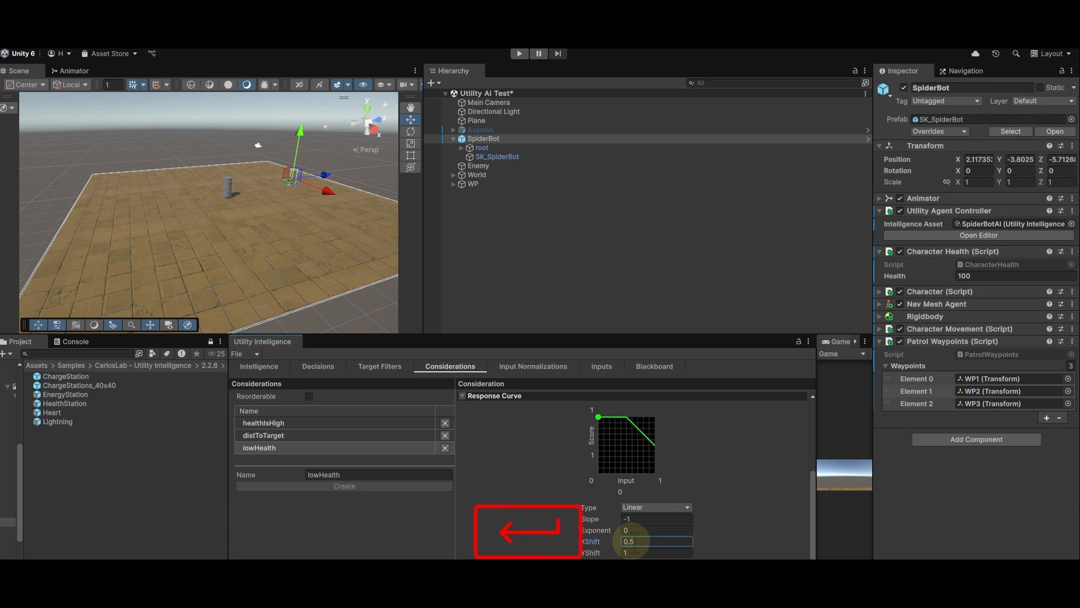
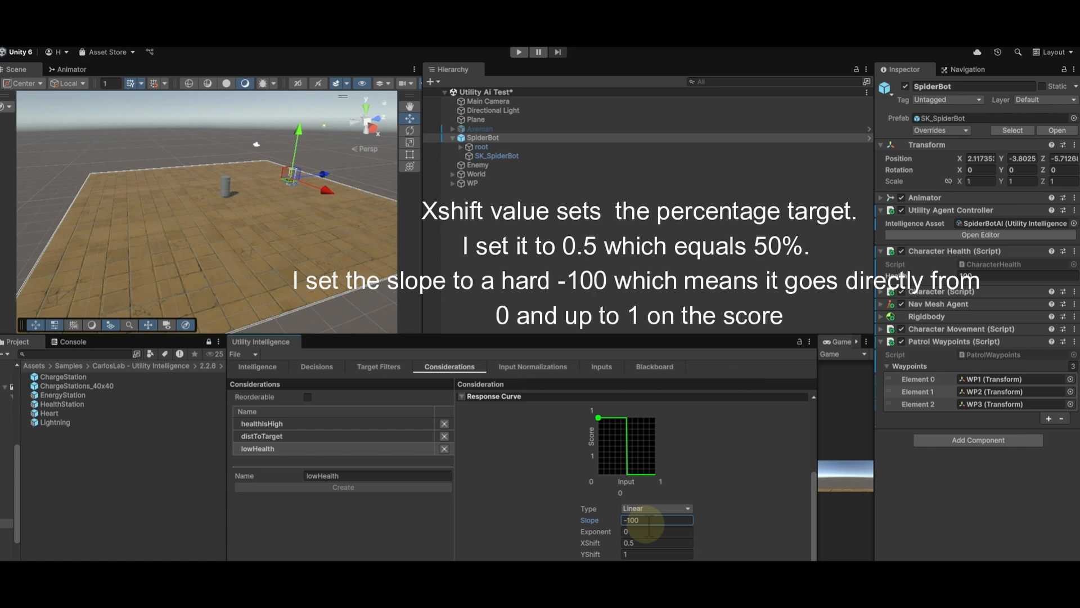
Step: Set the lowHealth decision's weight to 1.5 and add the HP target filter to it
click(330, 366)
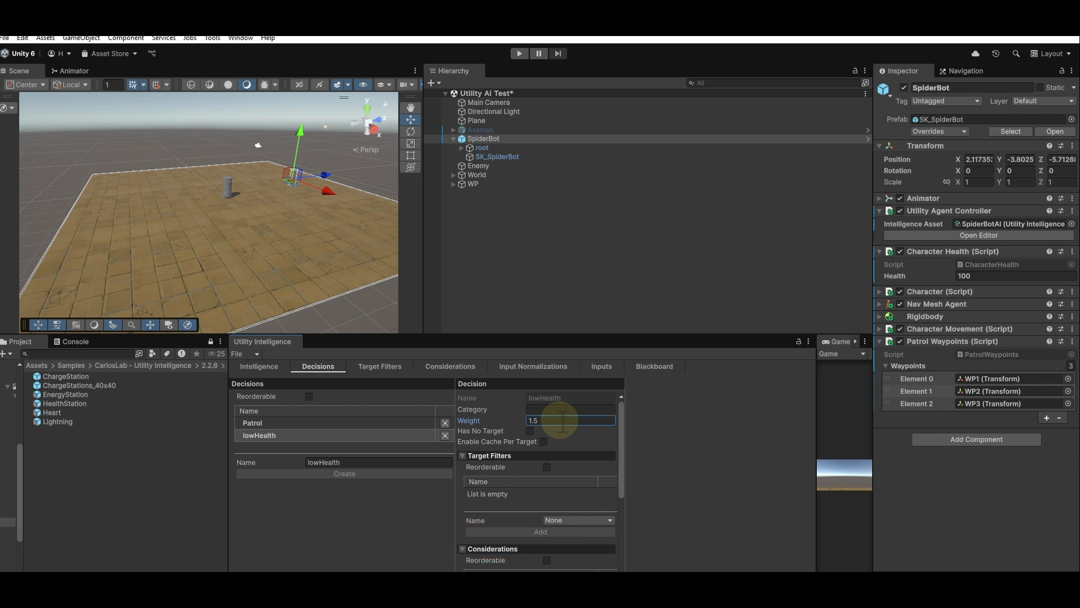
scroll(554, 455, down, 2)
click(555, 489)
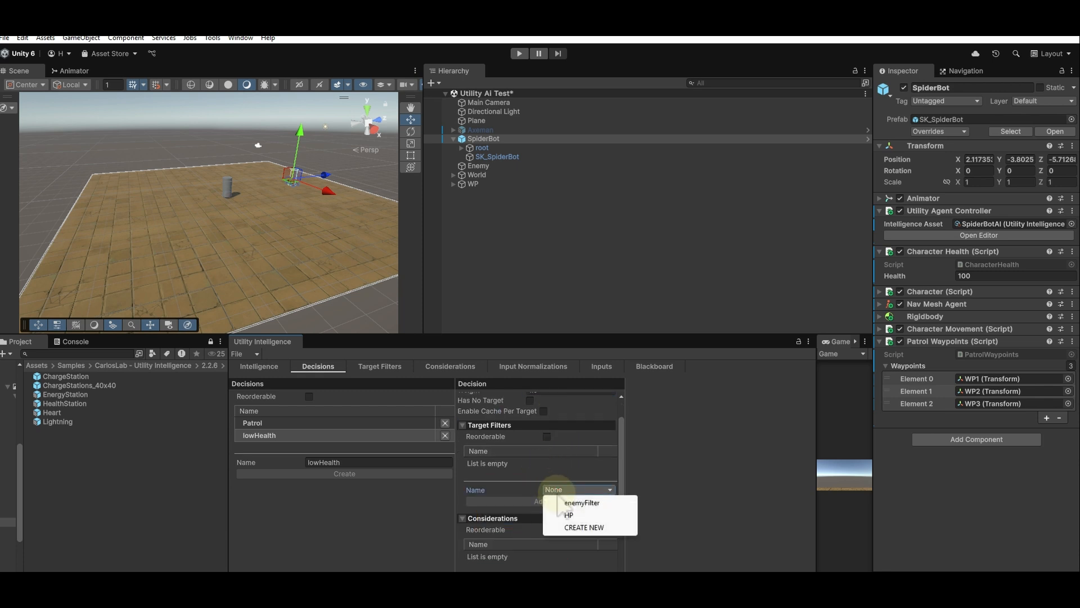
click(569, 515)
click(541, 501)
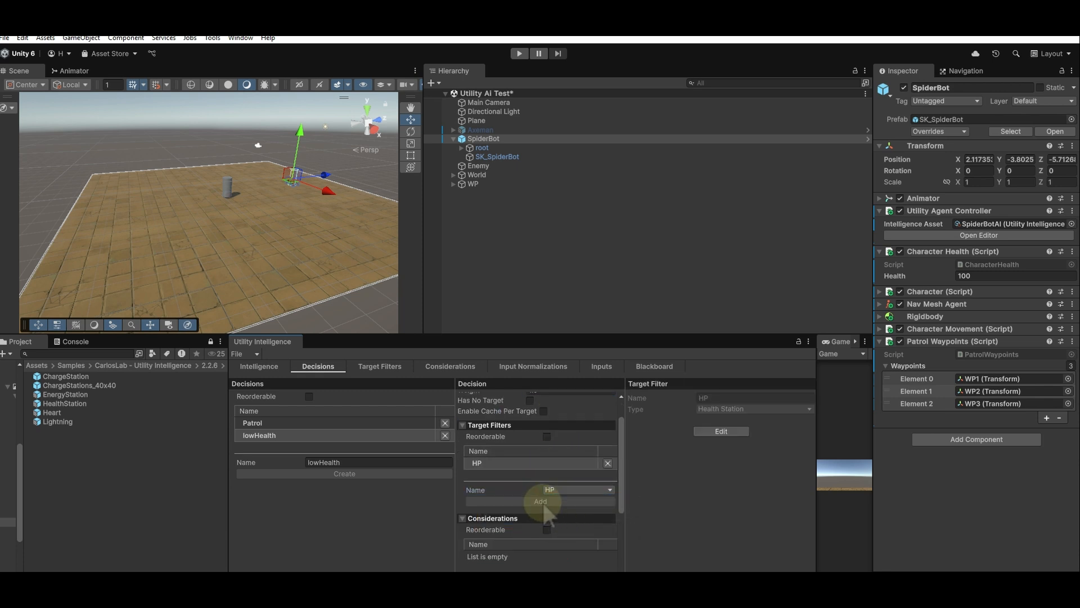
Step: Add the lowHealth consideration from the myHealth group to the lowHealth decision
scroll(545, 495, down, 3)
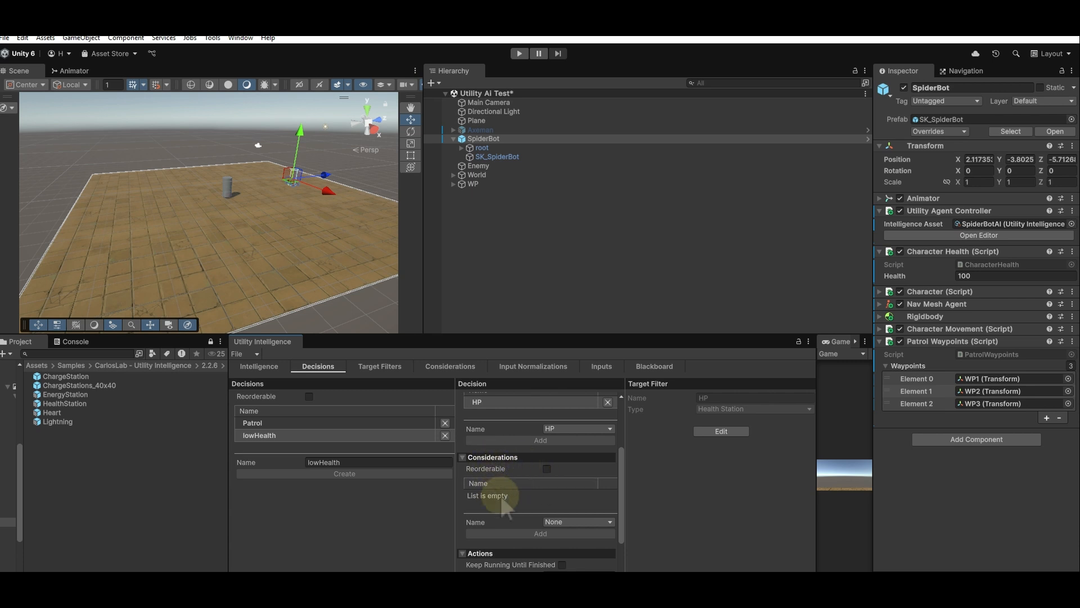
click(551, 522)
mouse_move(585, 547)
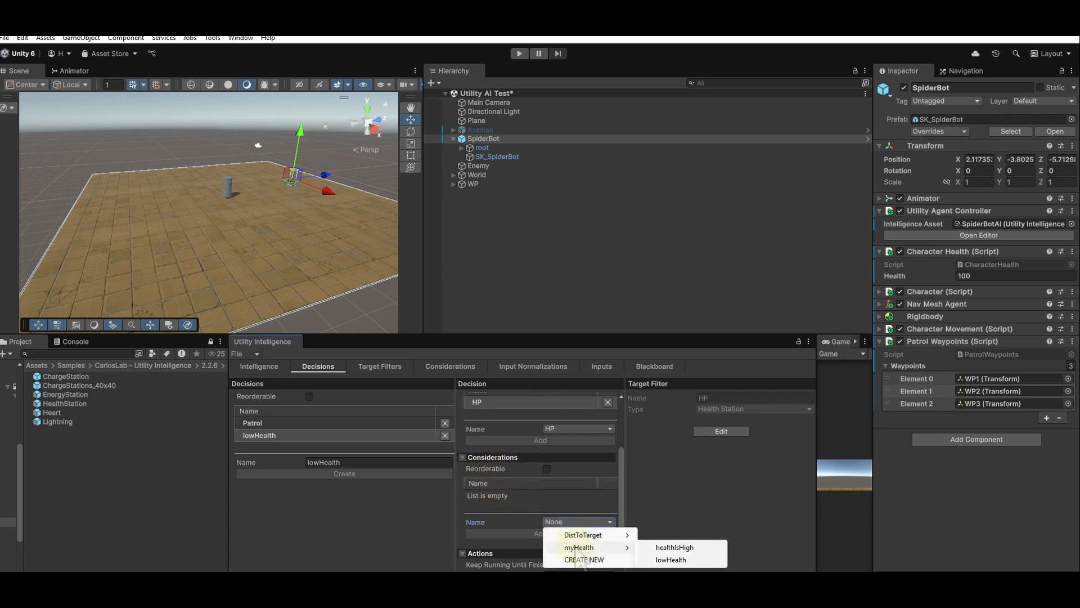
click(671, 559)
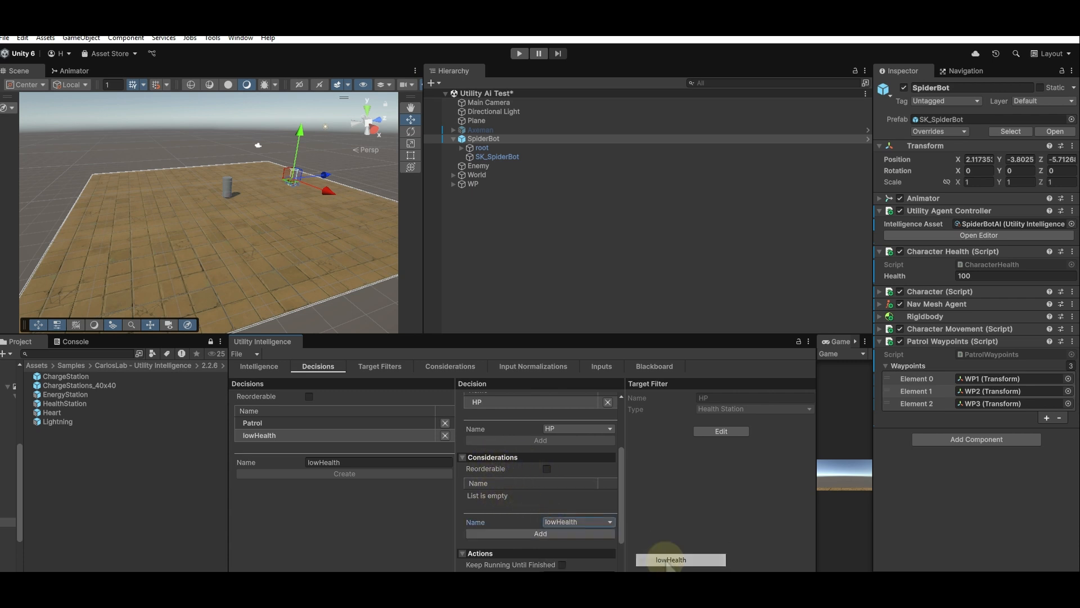
click(586, 533)
Step: Add an Animator SetFloat action to the lowHealth decision
scroll(579, 505, down, 3)
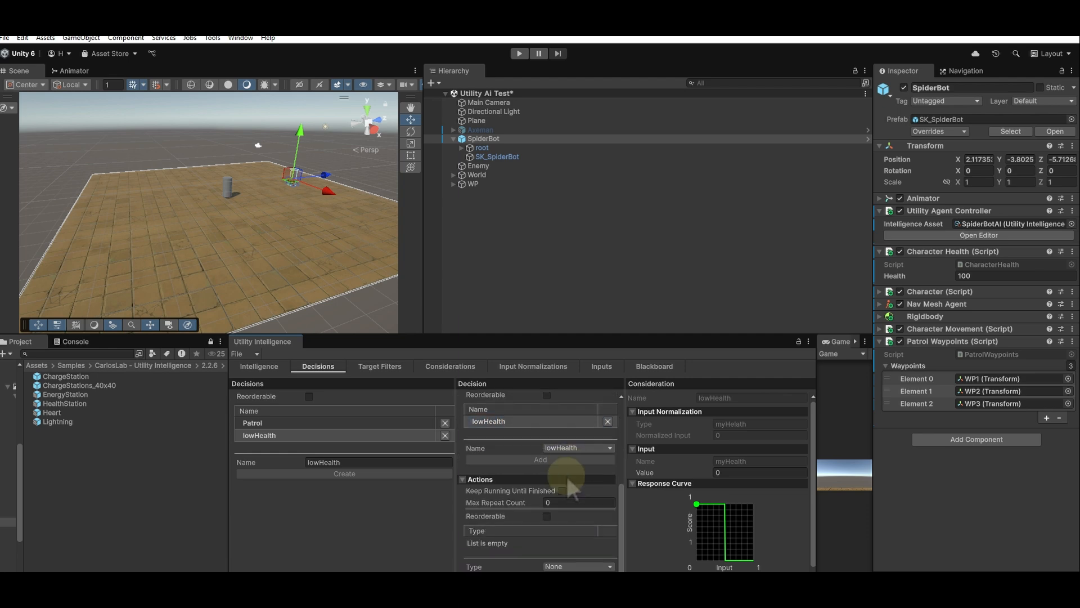
click(569, 566)
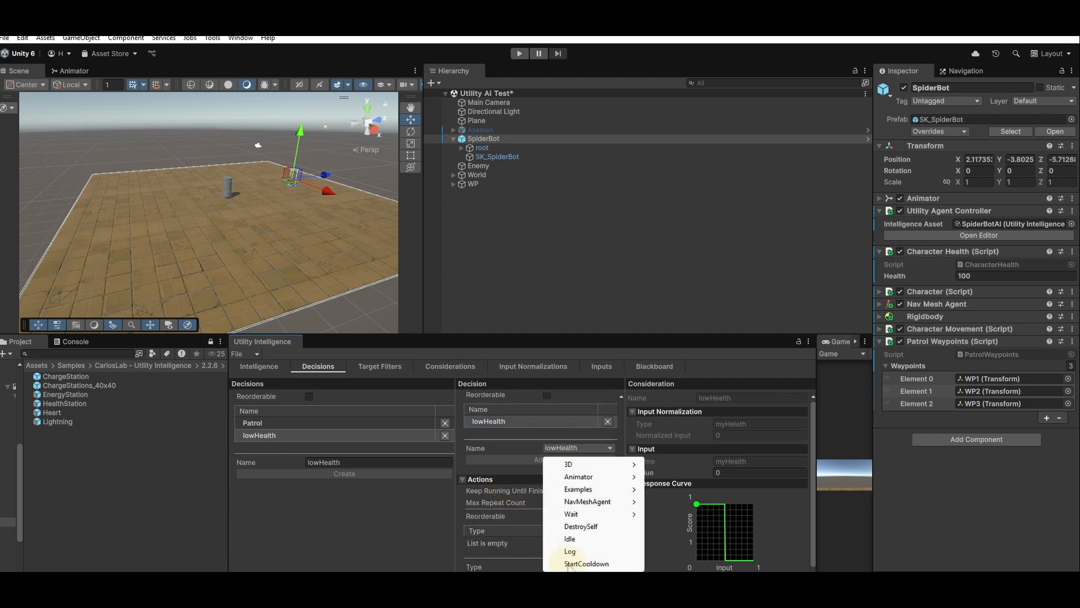
mouse_move(597, 479)
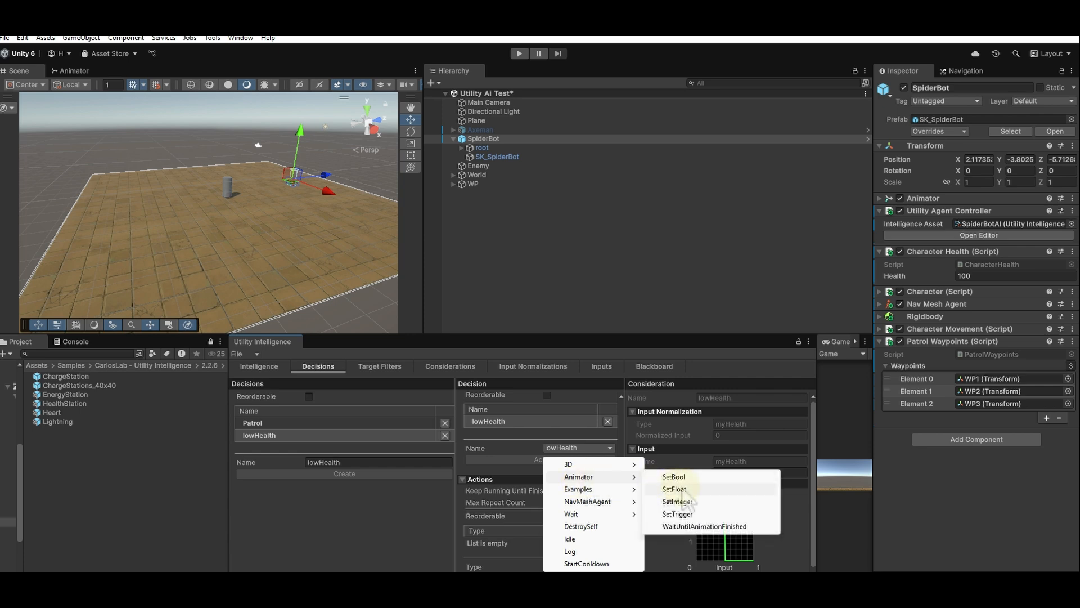
click(674, 489)
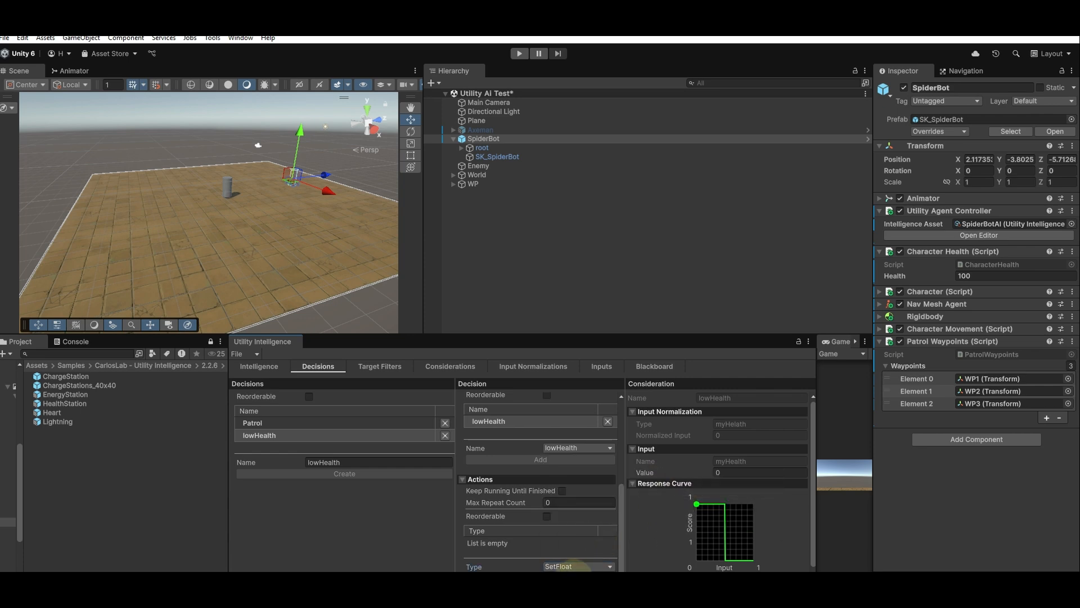
click(573, 578)
Step: Add a NavMeshAgent MoveToTarget action to the lowHealth decision and set its actions to run in Parallel
click(558, 566)
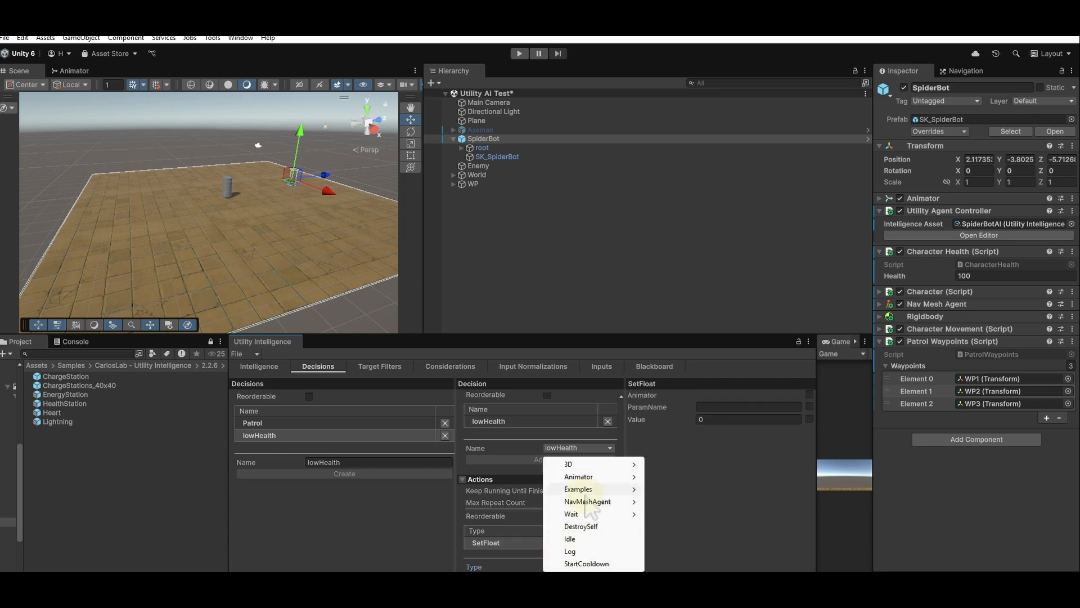
mouse_move(588, 501)
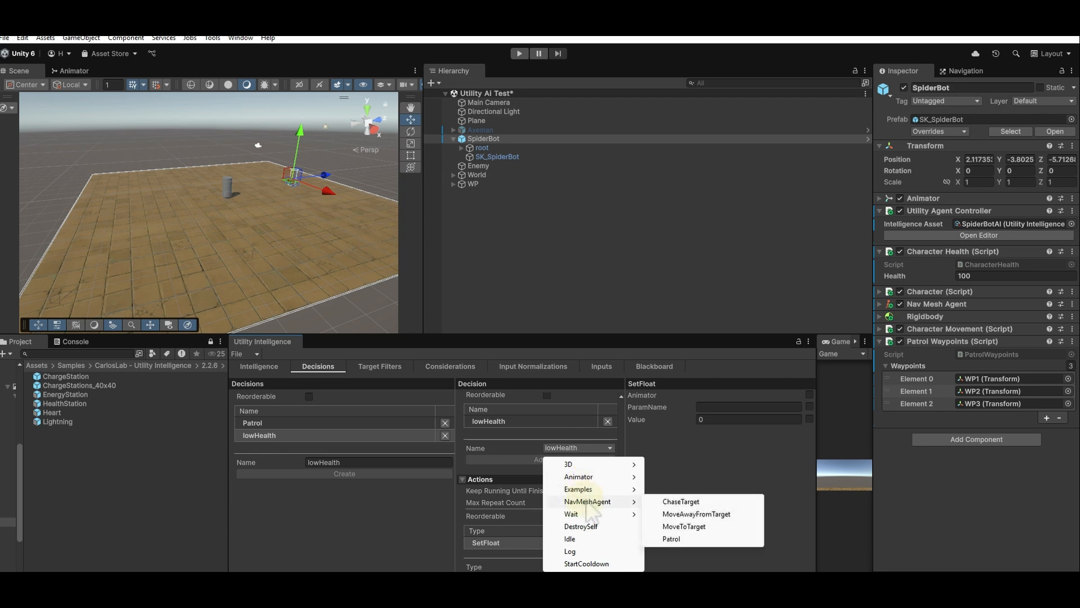
click(683, 526)
click(544, 574)
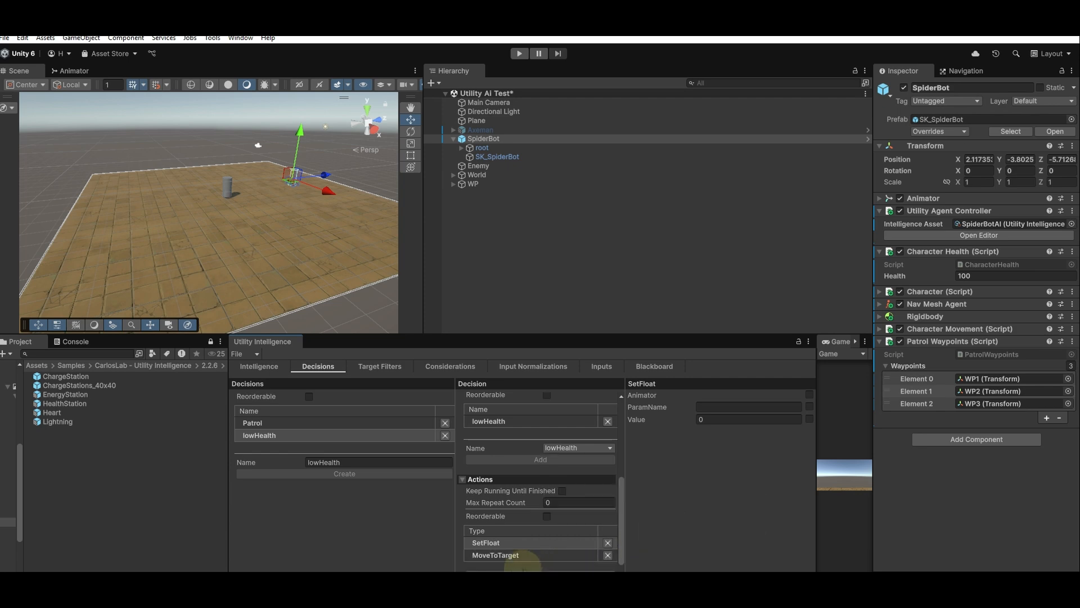
click(524, 567)
click(510, 559)
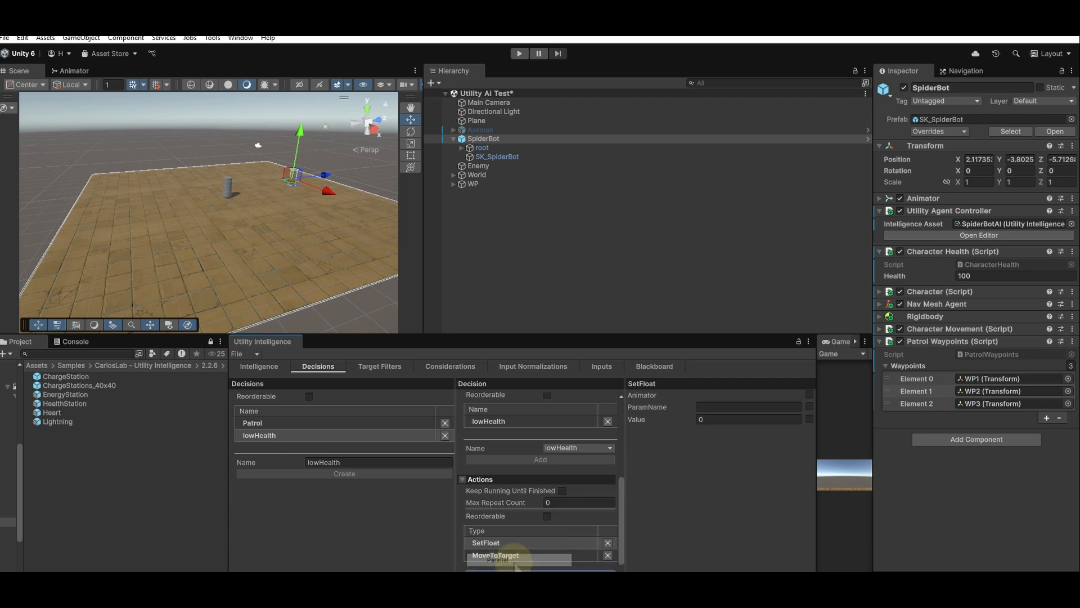
scroll(541, 549, down, 2)
Step: Bind the SetFloat action's Animator to Animator, ParamName to SpeedParameter and Value to Runspeed from the blackboard
click(702, 422)
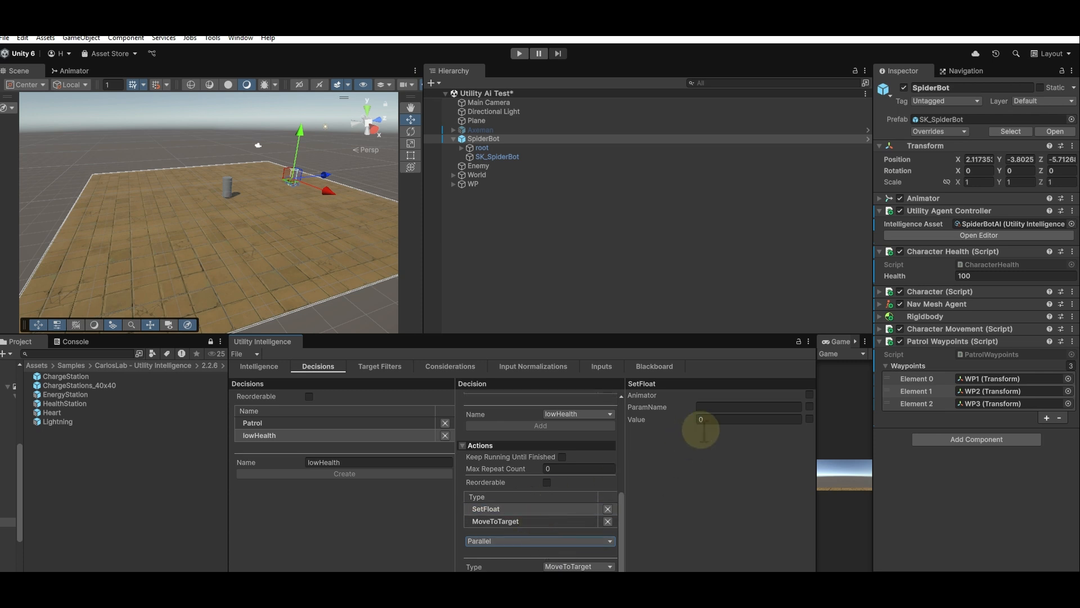
click(810, 394)
click(810, 406)
click(810, 420)
click(750, 395)
click(731, 408)
click(743, 408)
click(734, 422)
click(731, 420)
click(731, 446)
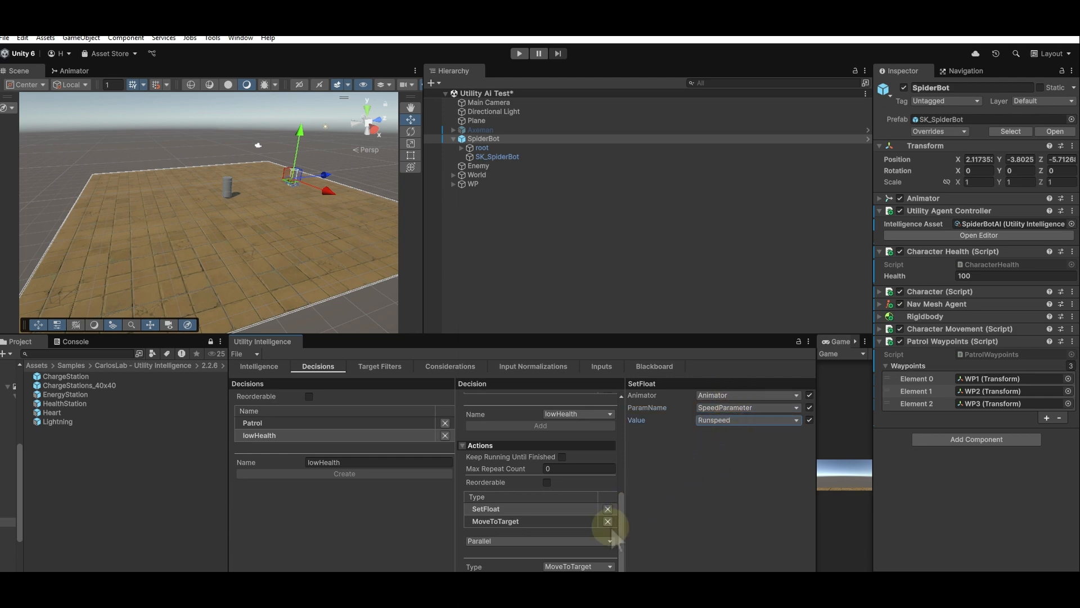
Step: Bind the MoveToTarget action's NavMeshAgent to Navmesh and its Speed to Runspeed
click(524, 522)
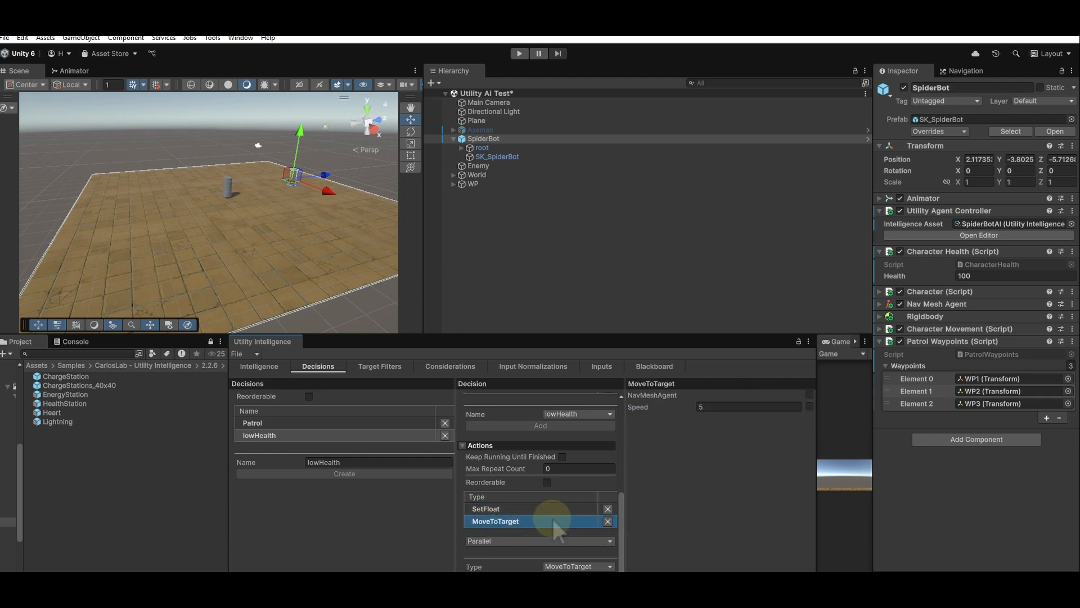
click(809, 395)
click(809, 407)
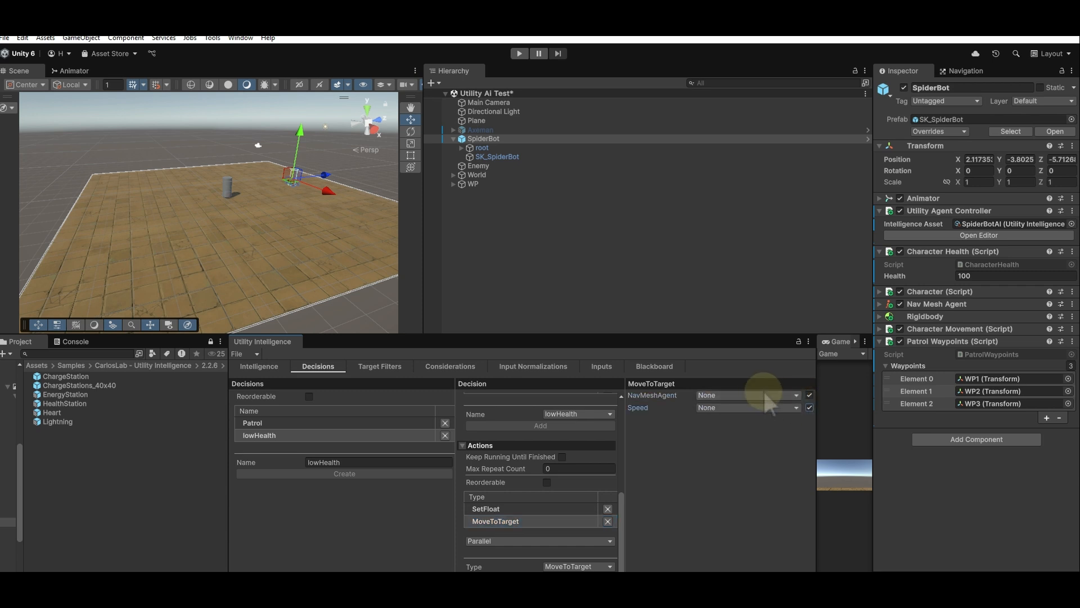
click(757, 394)
click(727, 410)
click(730, 407)
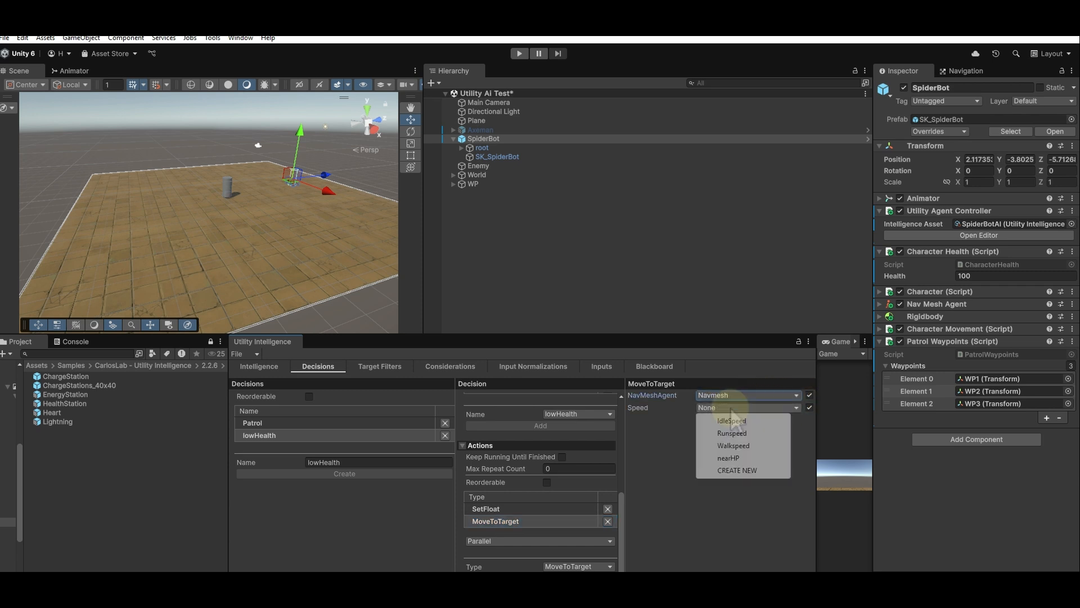
click(732, 432)
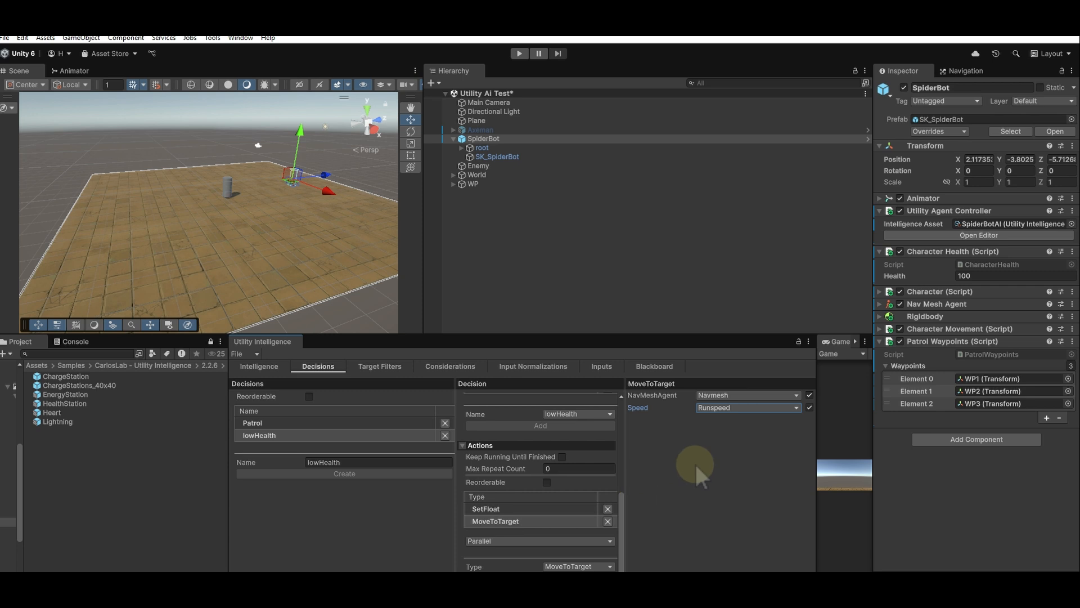
Step: Create a decision maker named lowHealth in the SpiderBot intelligence
click(259, 366)
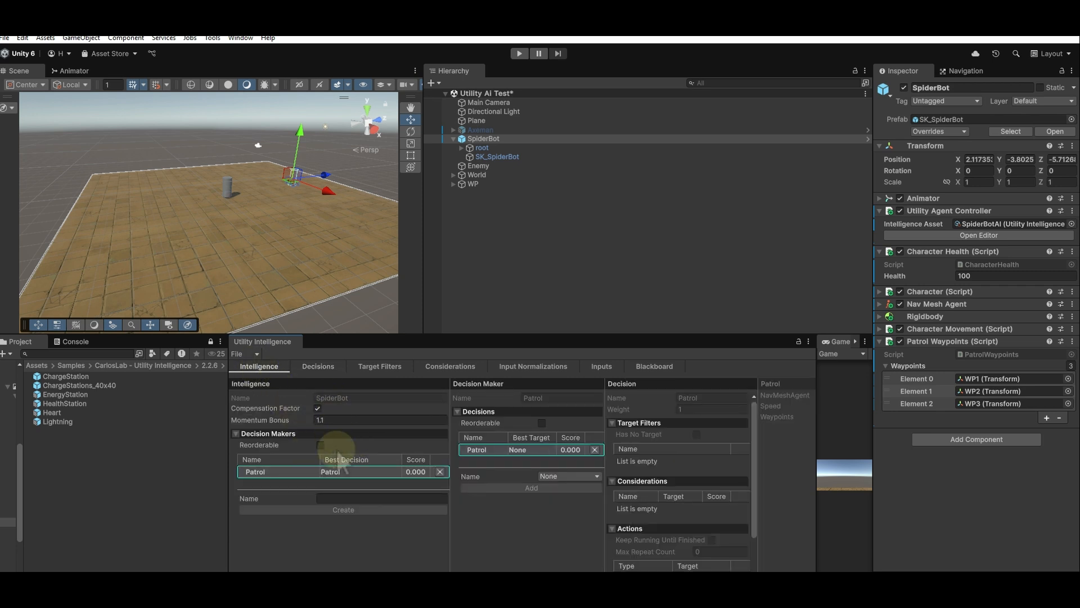
click(350, 498)
text(lowHeal)
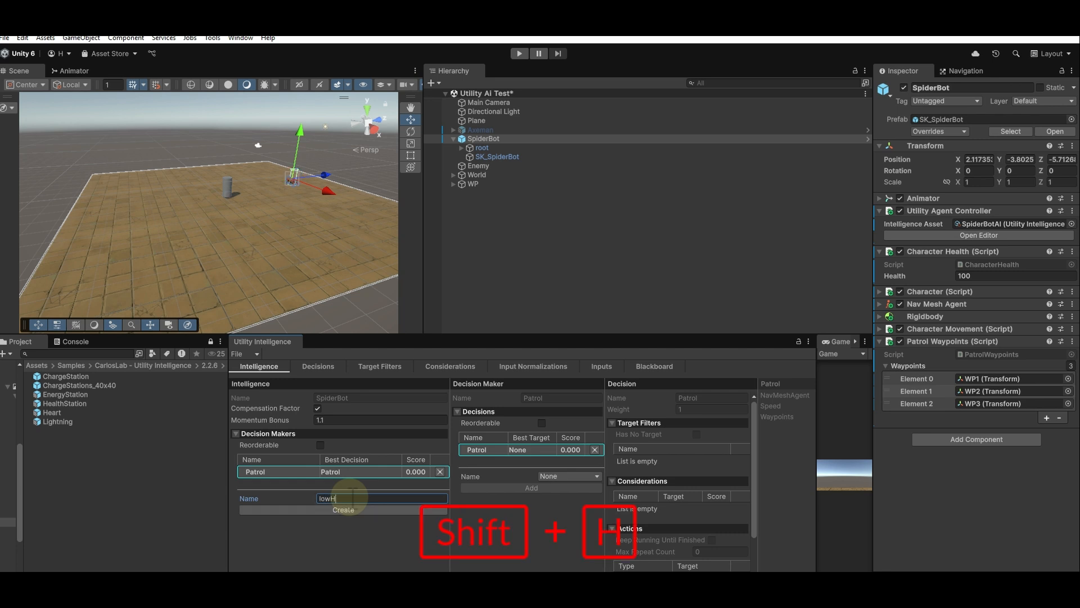
click(331, 510)
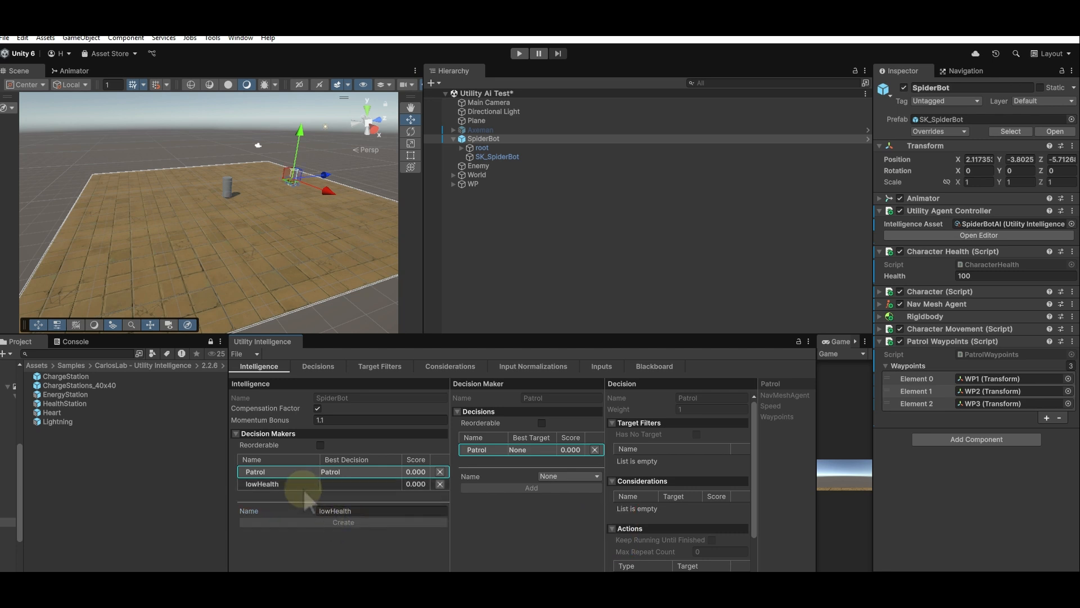
Step: Add the lowHealth decision to the lowHealth decision maker
click(276, 484)
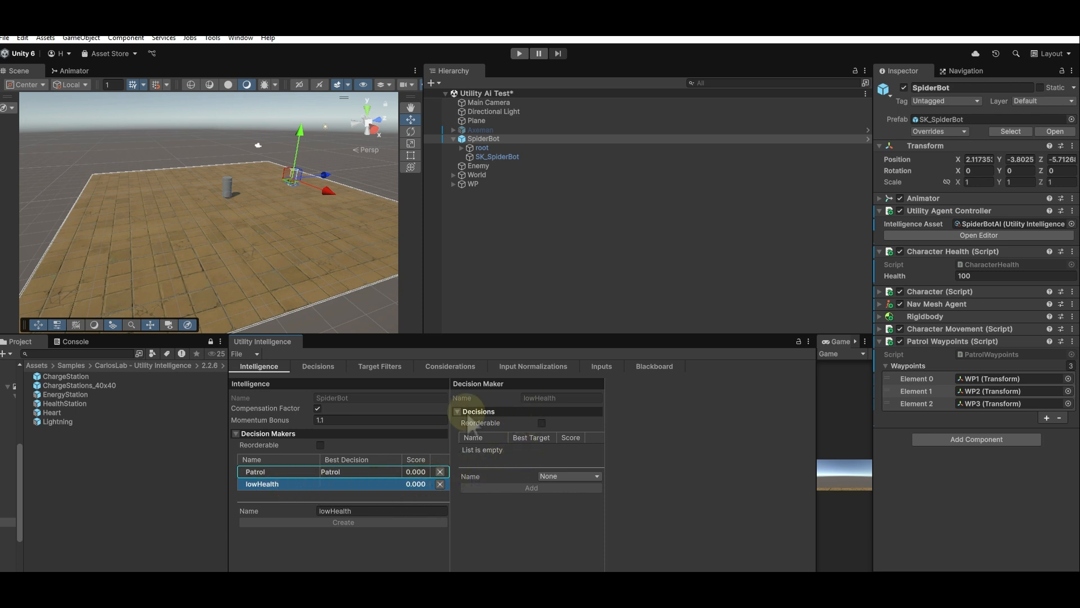
click(565, 476)
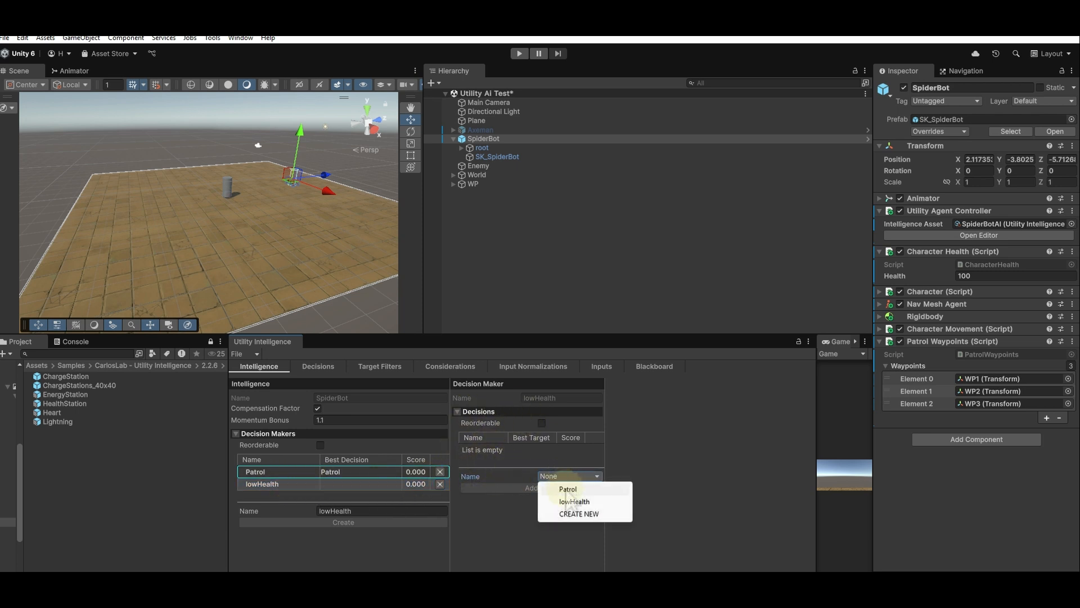
click(574, 502)
click(518, 487)
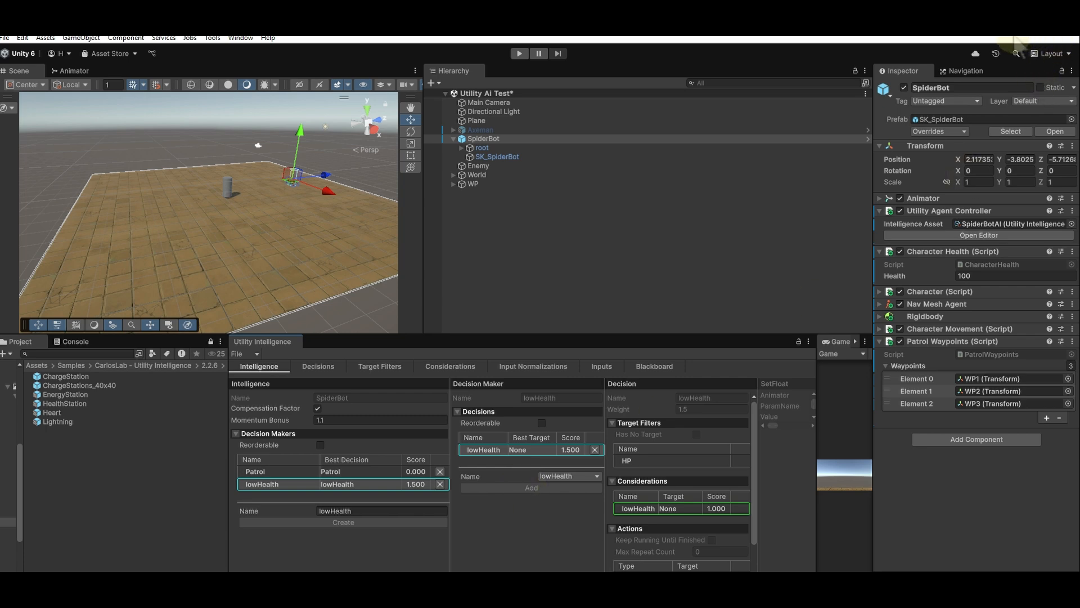
Step: Place the HealthStation prefab from the example's ChargeStation prefabs folder onto the tiled floor in the scene
click(143, 365)
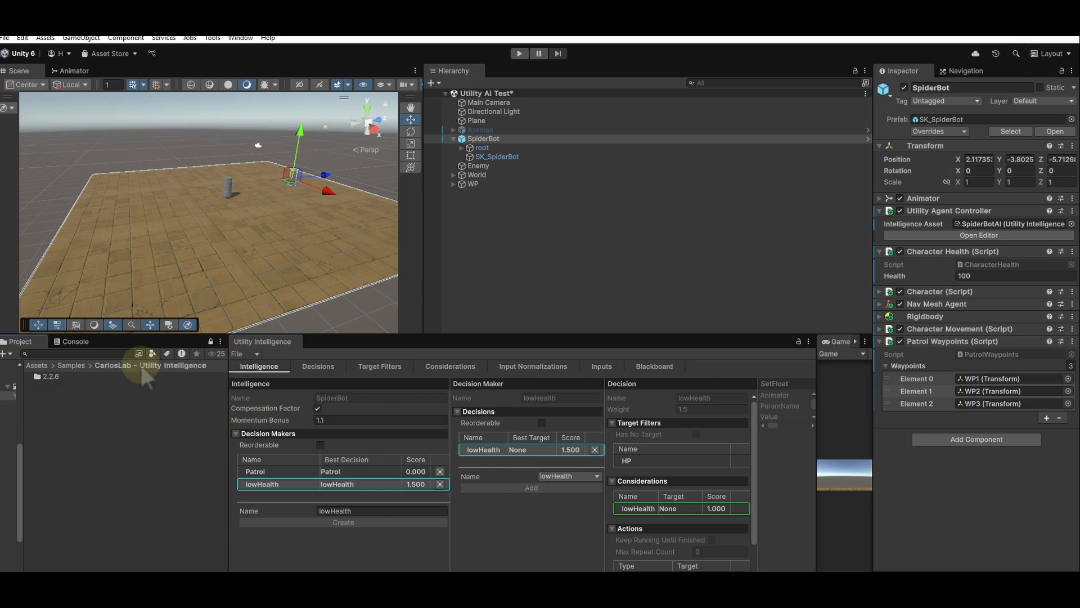
double_click(51, 376)
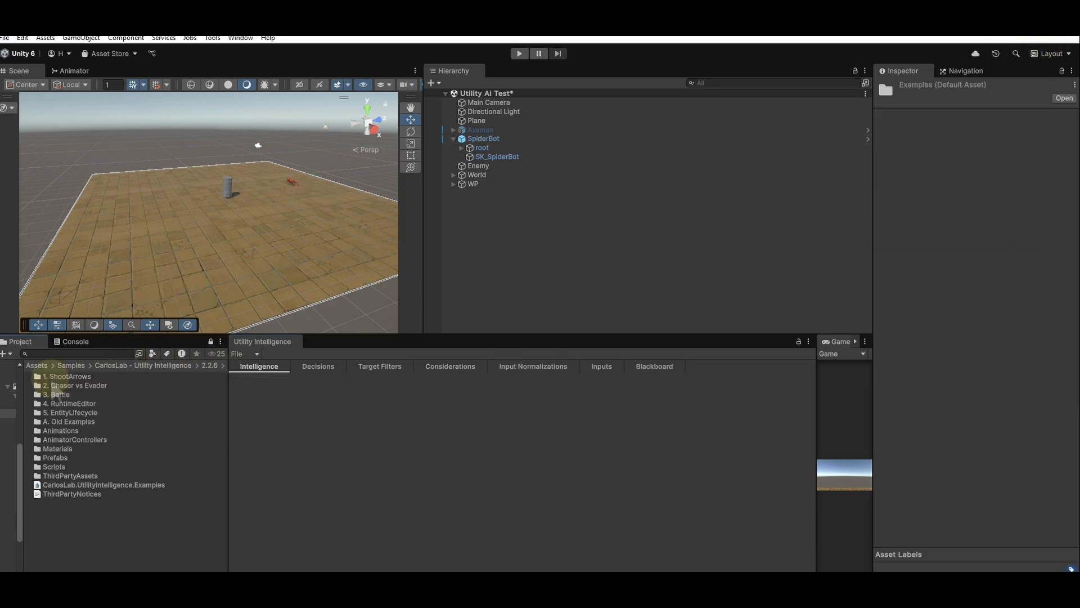
double_click(56, 457)
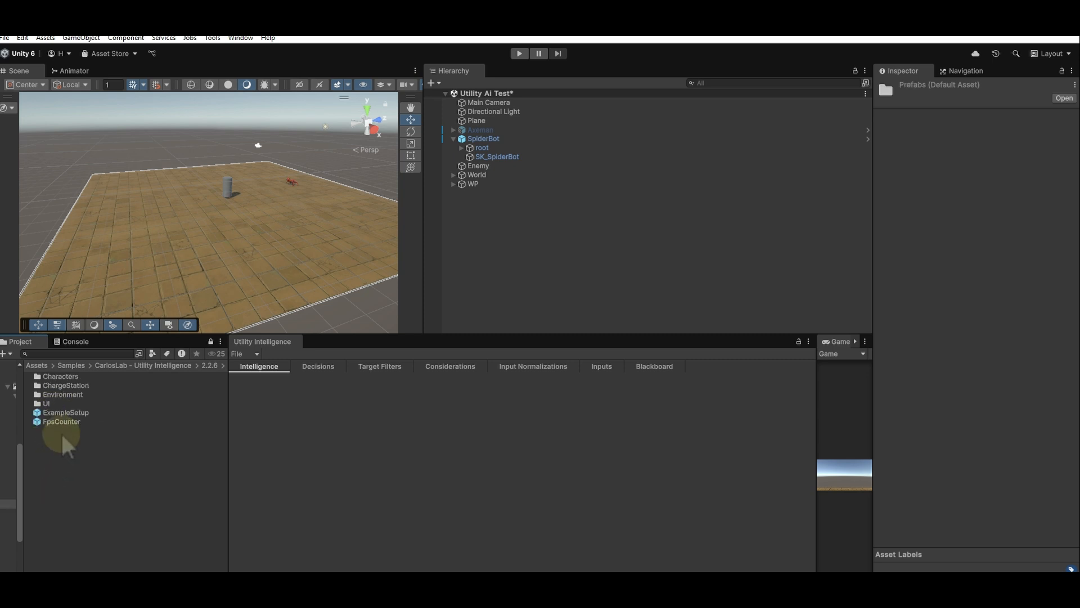
double_click(65, 386)
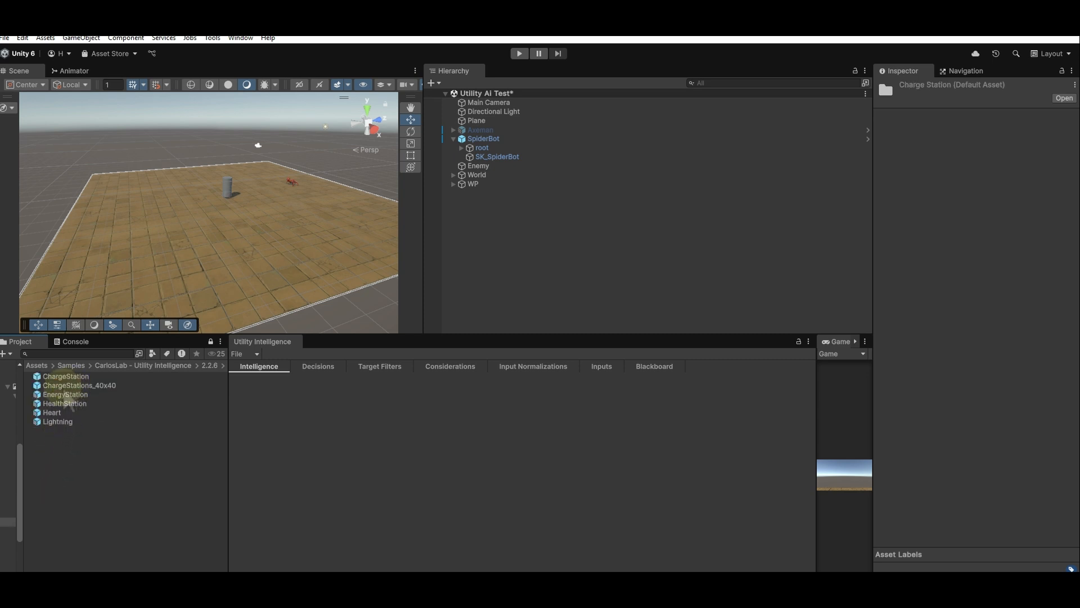
mouse_move(65, 403)
mouse_down()
mouse_move(102, 405)
mouse_move(115, 296)
mouse_move(90, 269)
mouse_up()
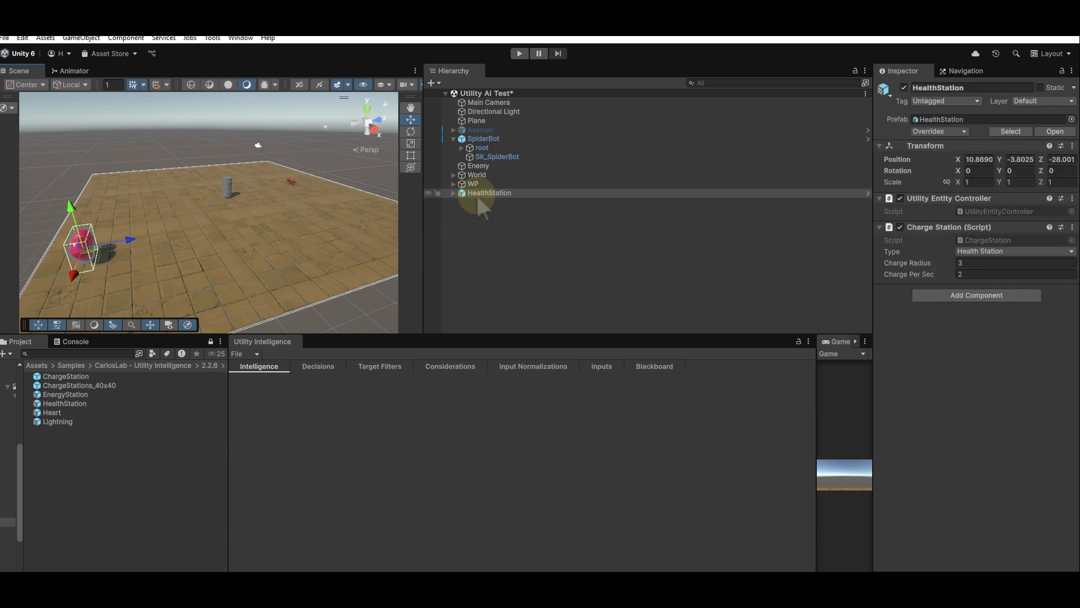
Step: Add an entry to World_Register's Entities list and assign the HealthStation object to it
click(454, 175)
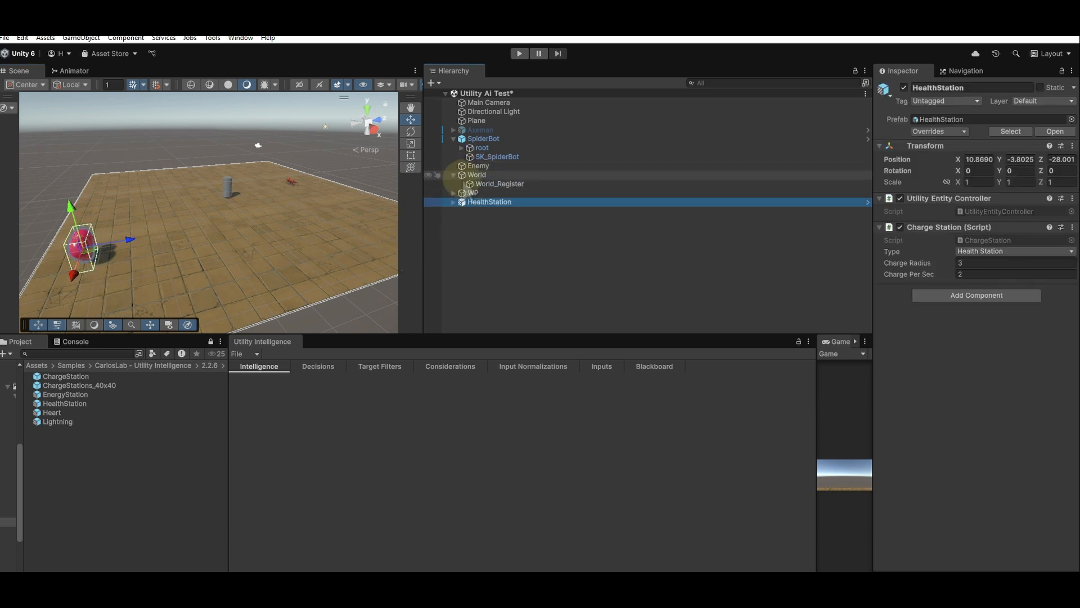
click(490, 184)
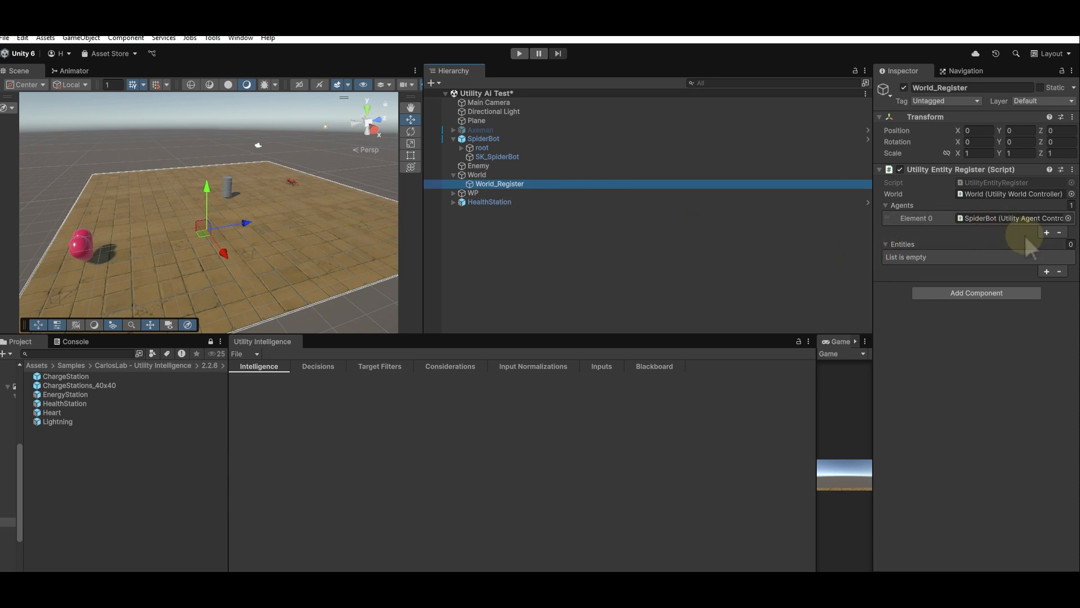
click(1046, 271)
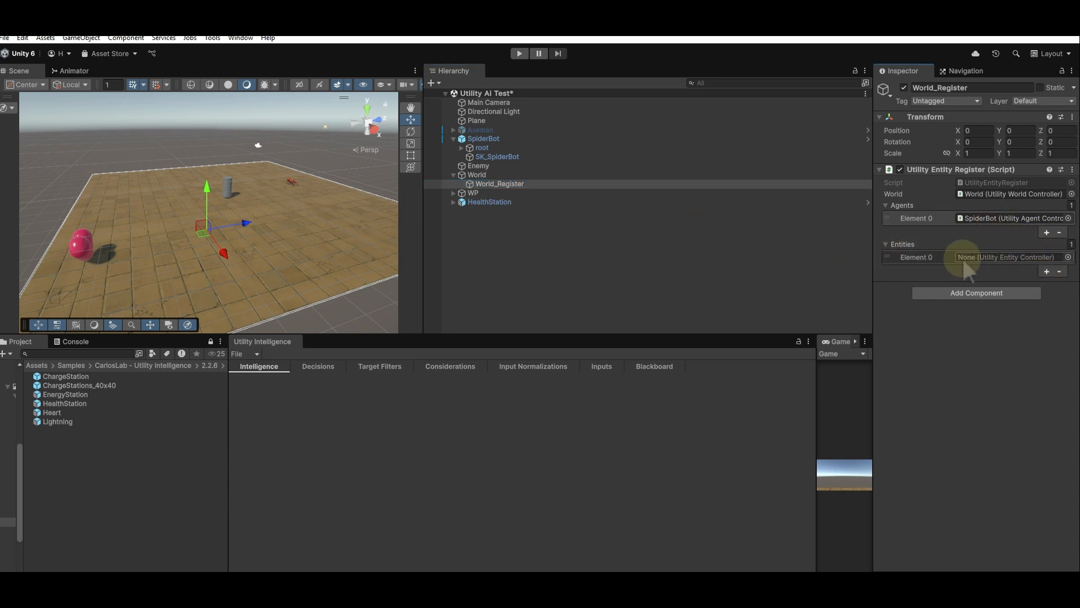
mouse_move(496, 201)
mouse_down()
mouse_move(889, 224)
mouse_move(989, 257)
mouse_up()
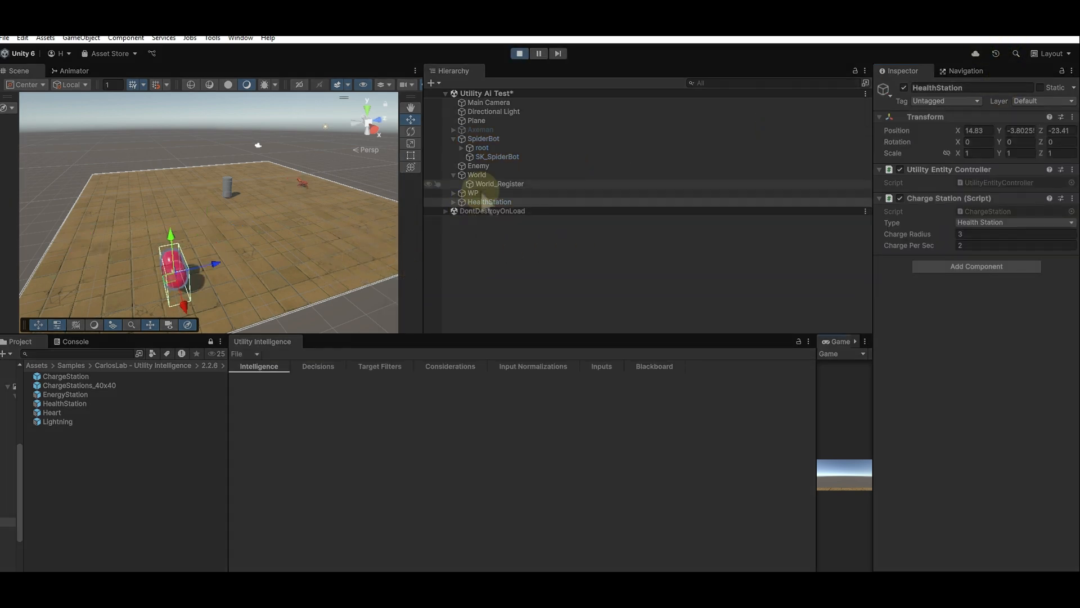
Step: Inspect the running SpiderBot's input values and its decision maker scores during play mode
click(485, 139)
middle_drag(370, 194, 307, 224)
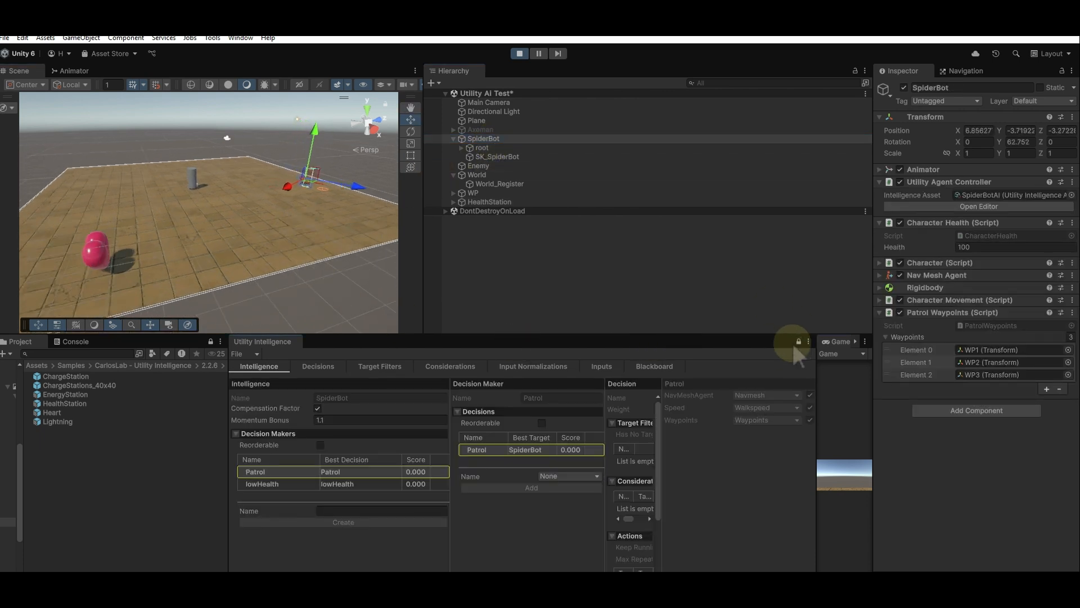
click(599, 366)
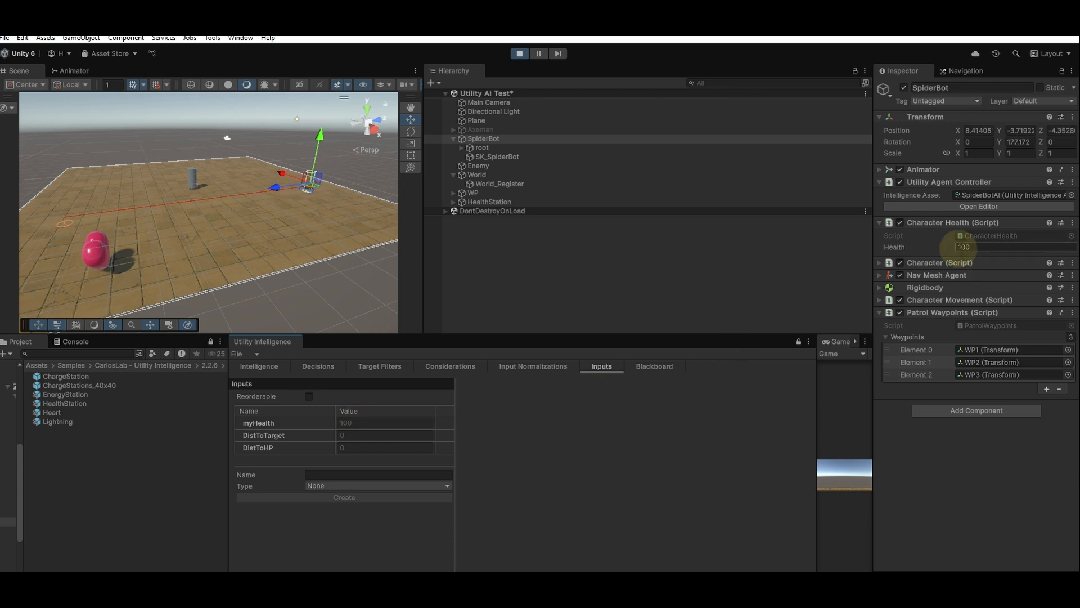
click(262, 370)
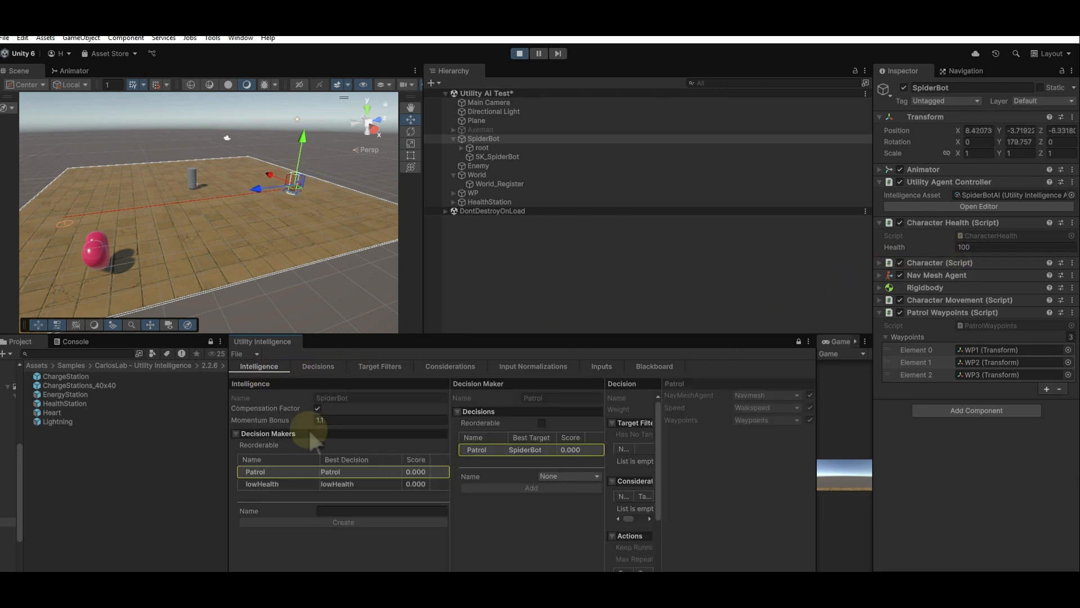
Step: Test the low-health response in play mode by setting the SpiderBot's Health to 49 and restoring it to 100
click(1002, 248)
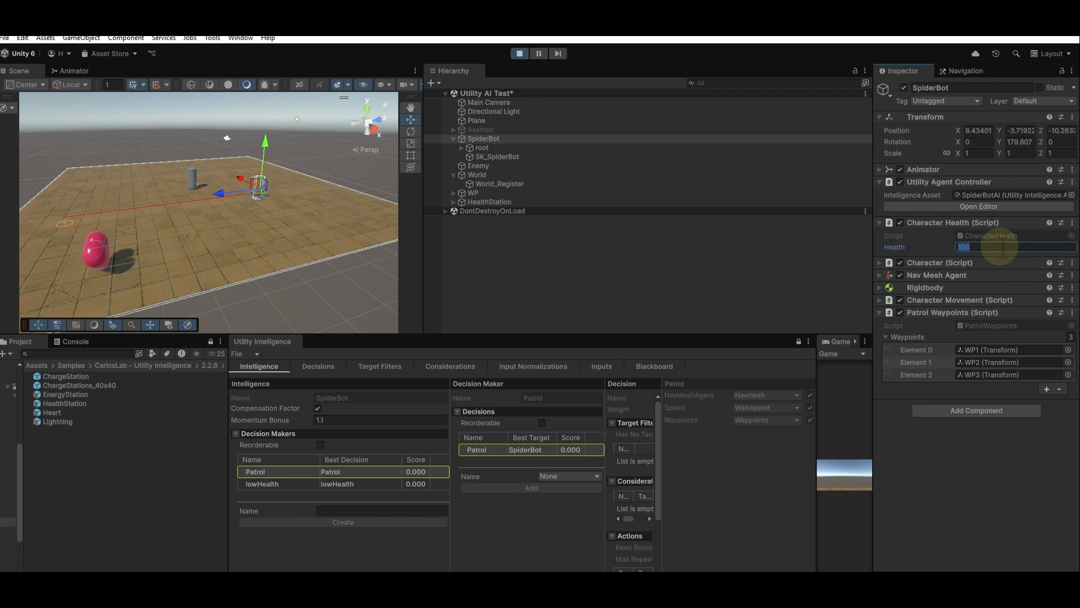
text(49)
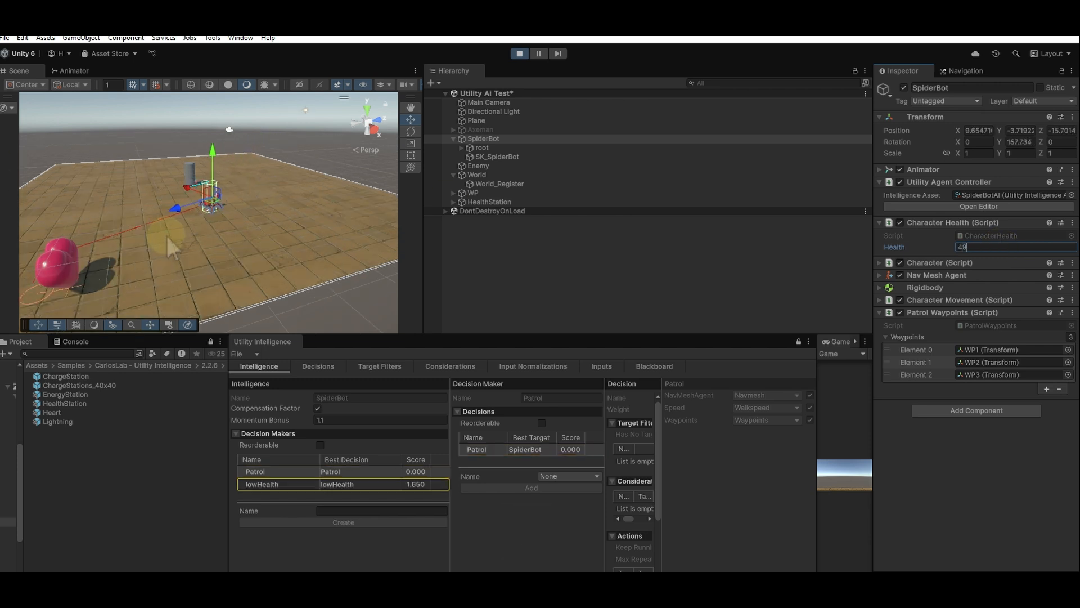
click(296, 255)
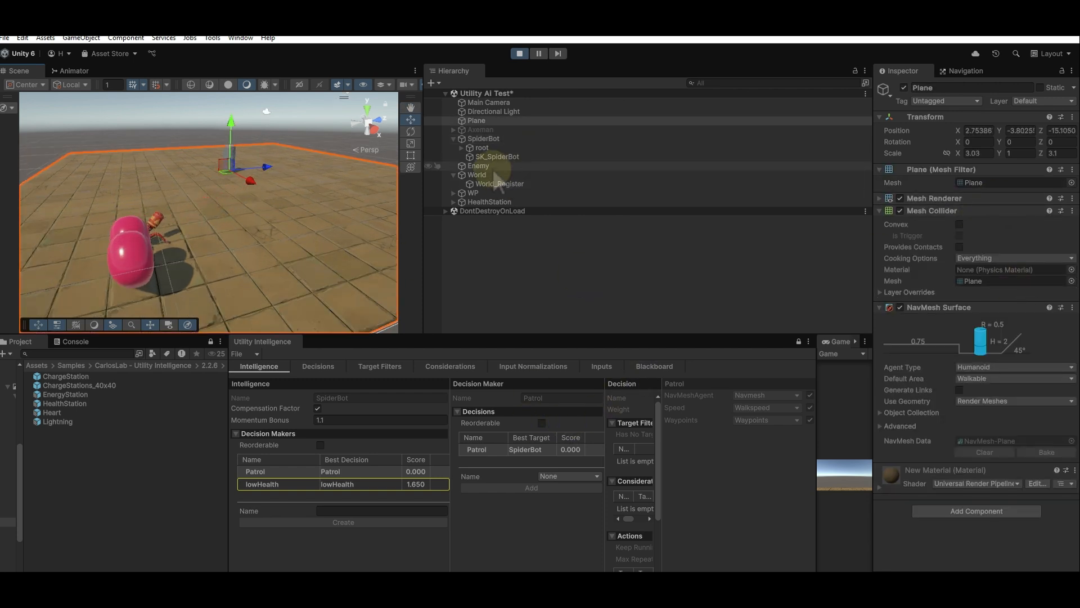
click(485, 138)
click(979, 247)
text(100)
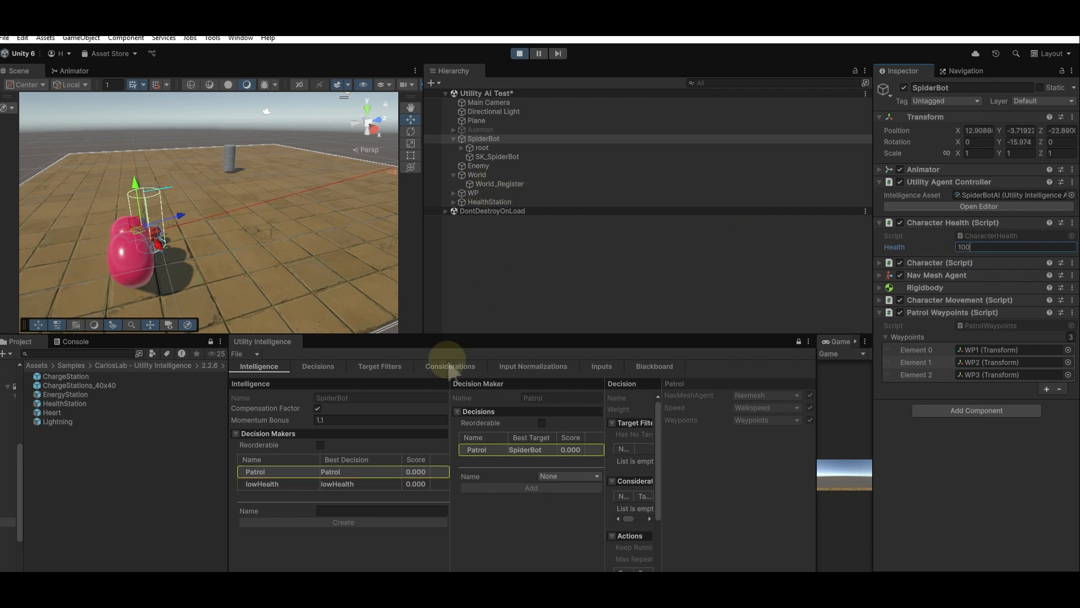
click(941, 46)
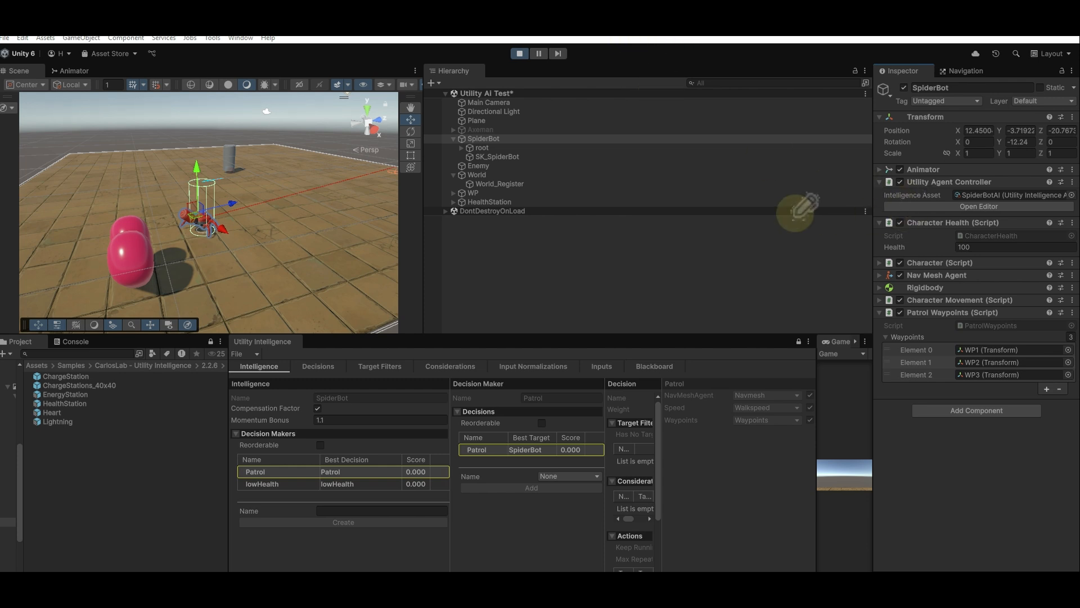
mouse_move(360, 428)
mouse_down()
mouse_move(254, 422)
mouse_move(405, 531)
mouse_move(397, 441)
mouse_up()
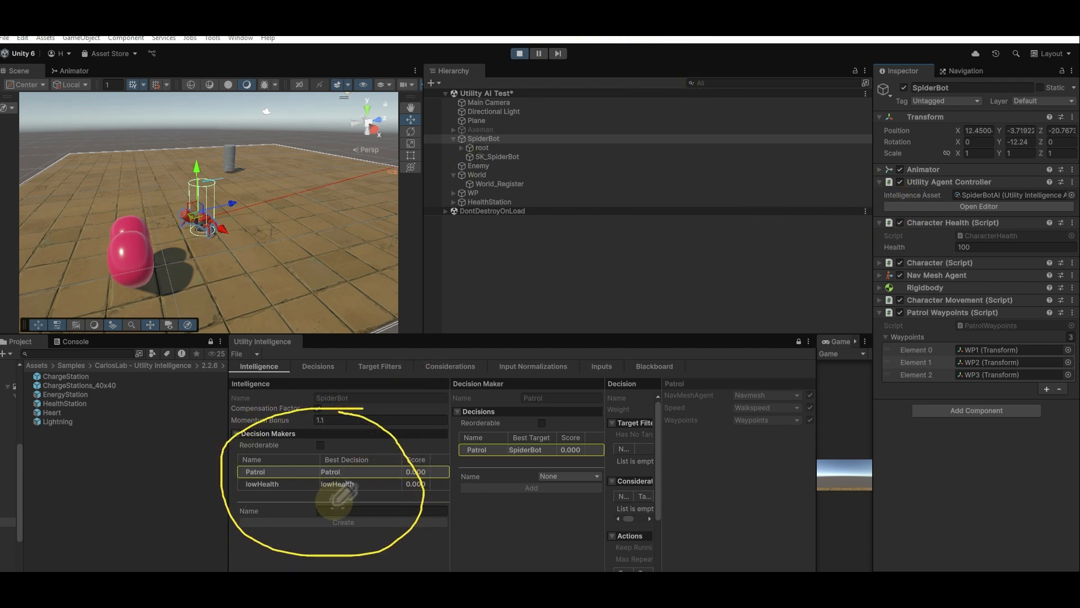
drag(365, 505, 401, 483)
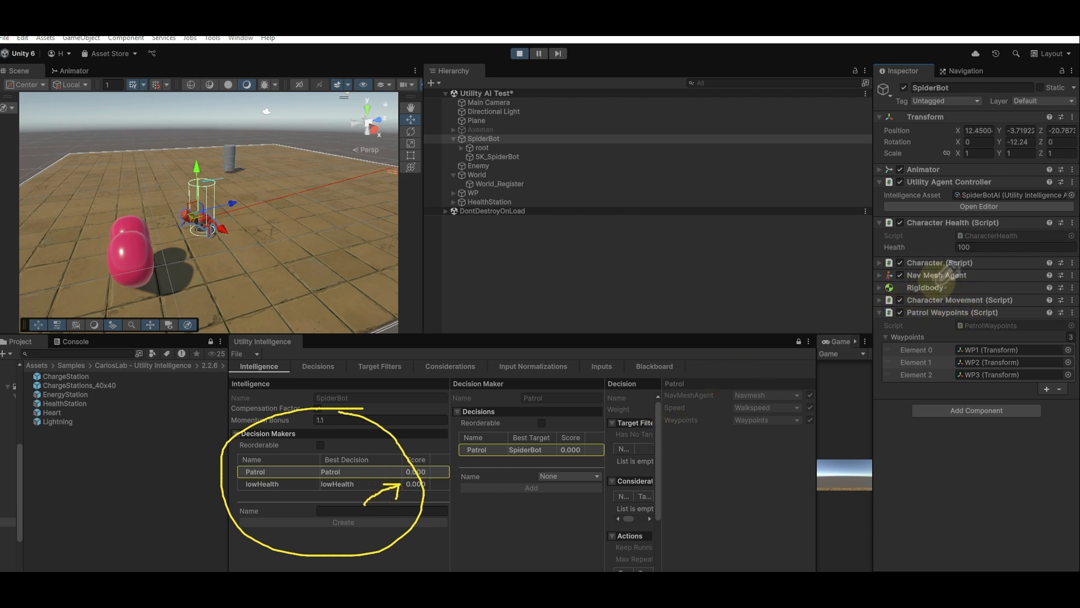
mouse_move(911, 210)
mouse_down()
mouse_move(892, 207)
mouse_move(1029, 256)
mouse_move(992, 221)
mouse_up()
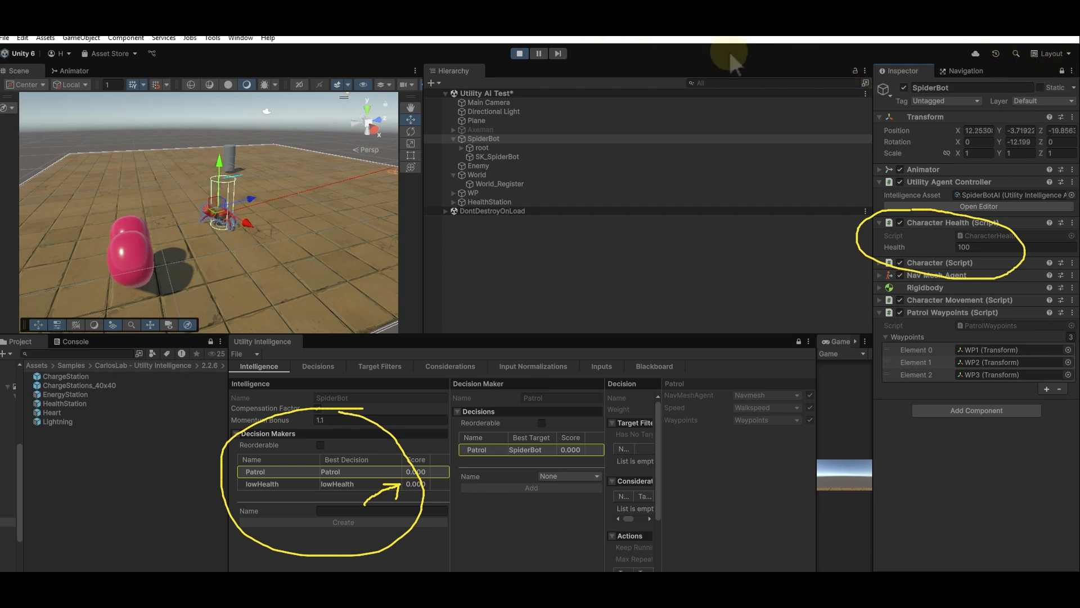
Step: Repeat the play-mode health test by setting the SpiderBot's Health to 1 and returning it to 100
click(982, 247)
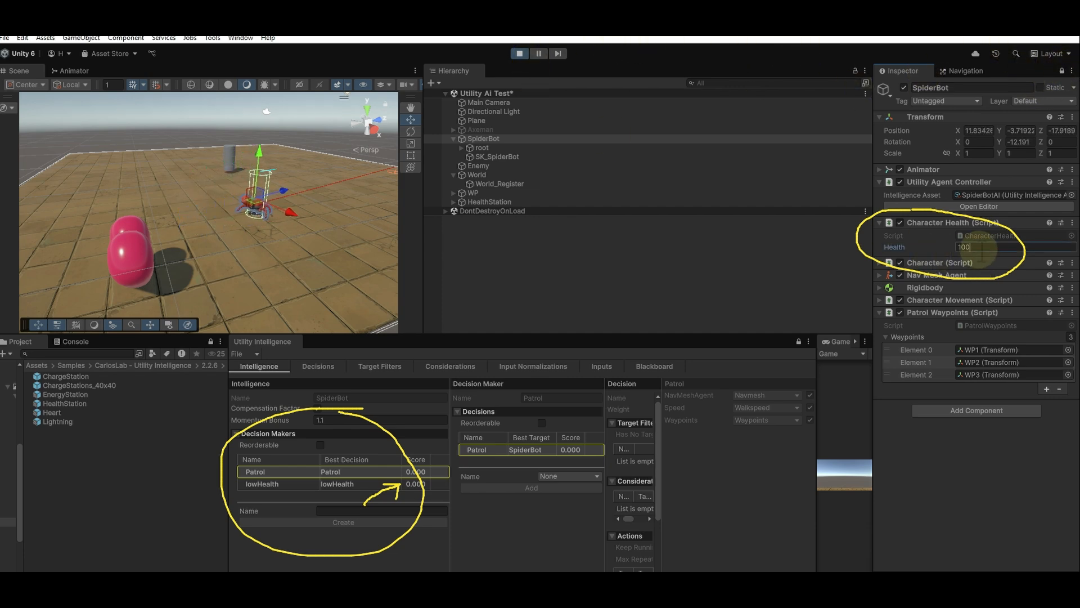
text(1)
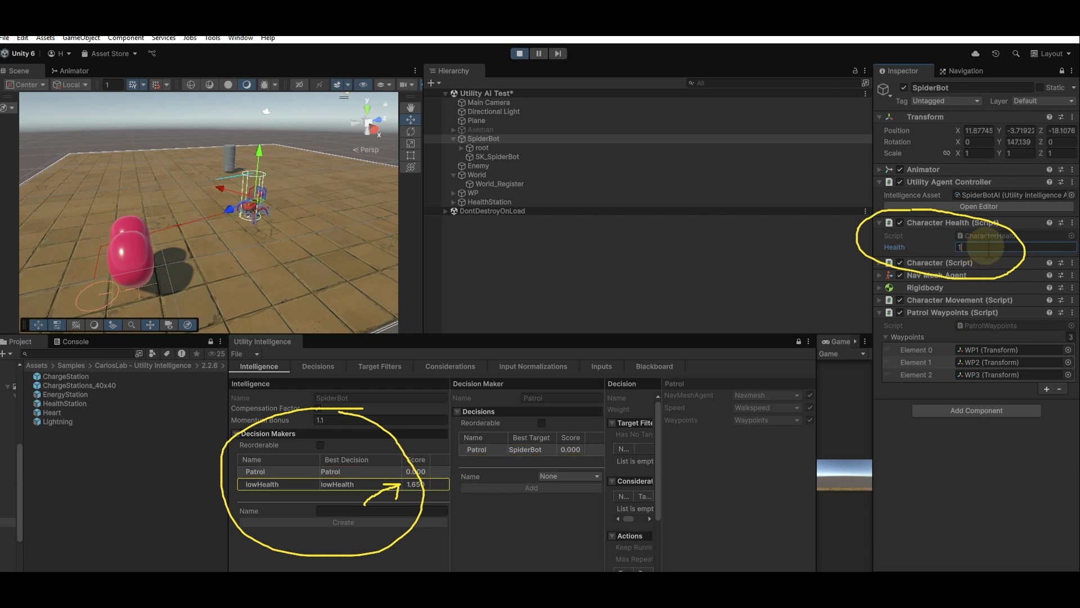
text(00)
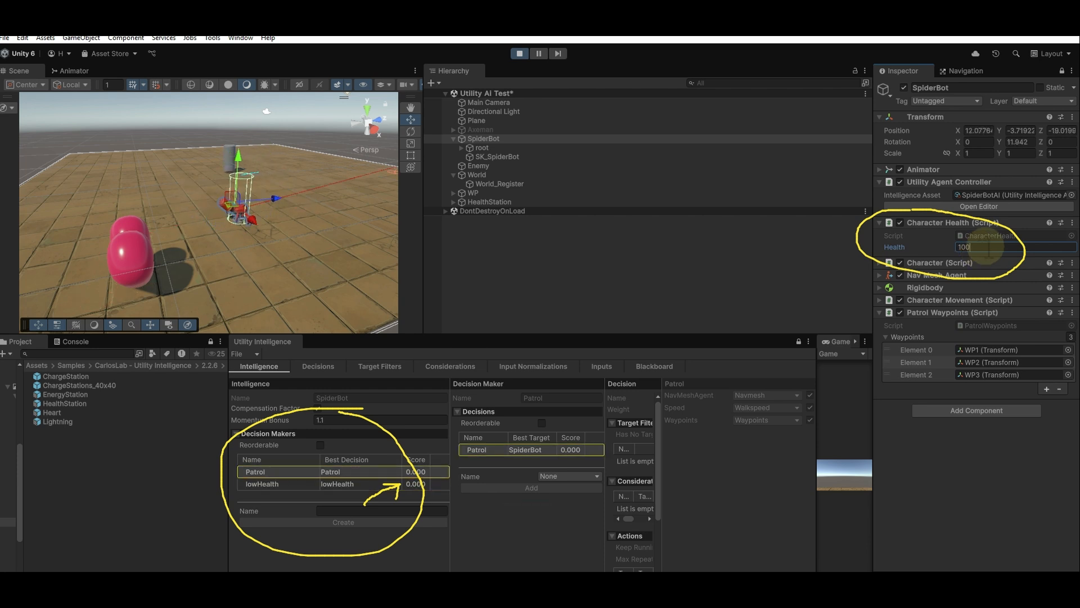
click(929, 41)
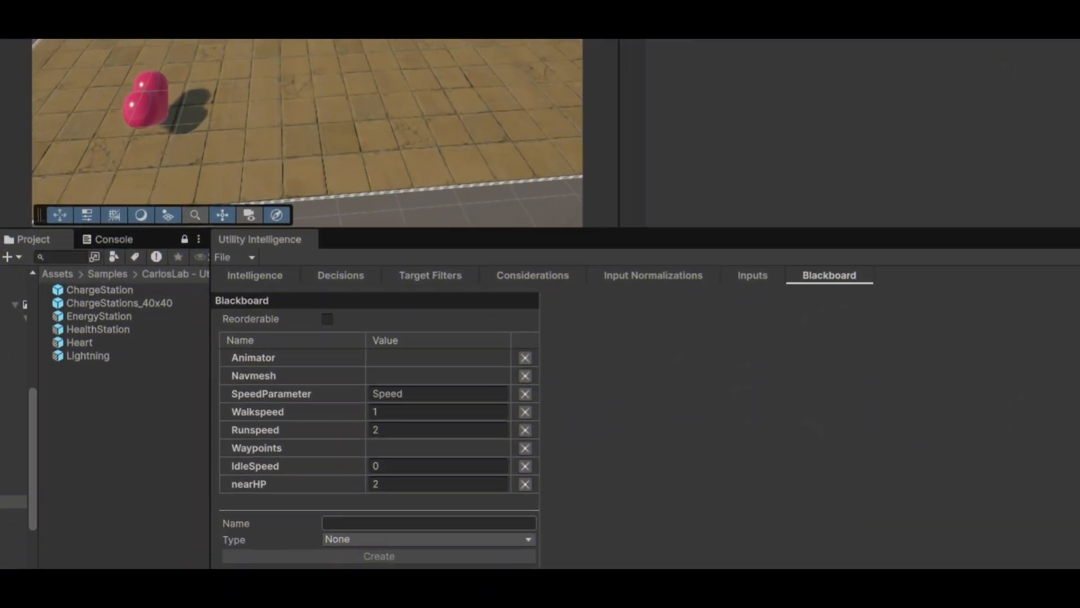
Step: Create a Float blackboard variable named chaseRadius and set its value to 100
click(270, 549)
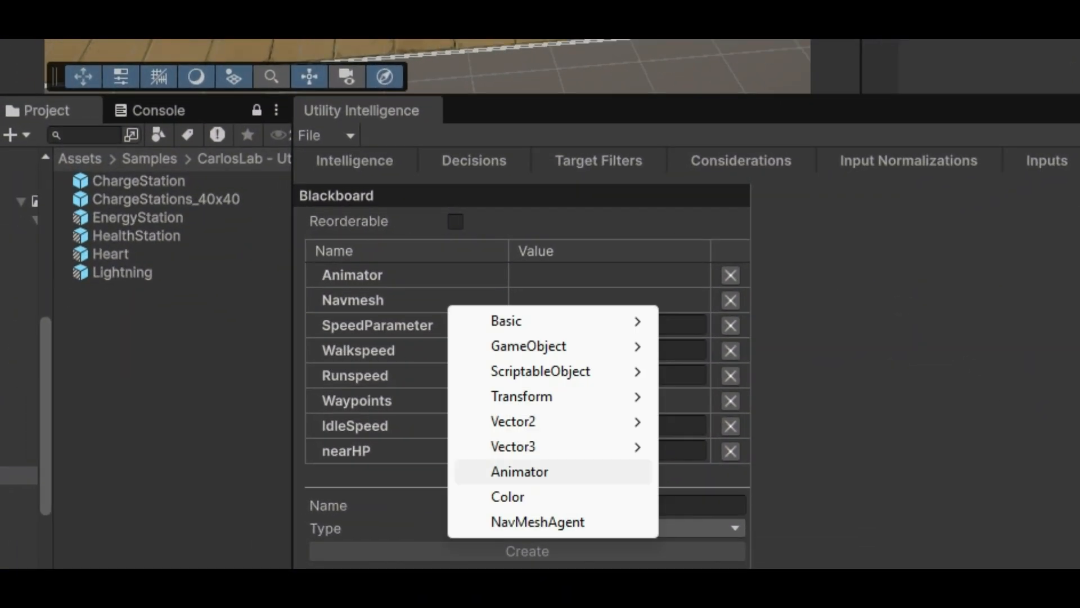
mouse_move(562, 321)
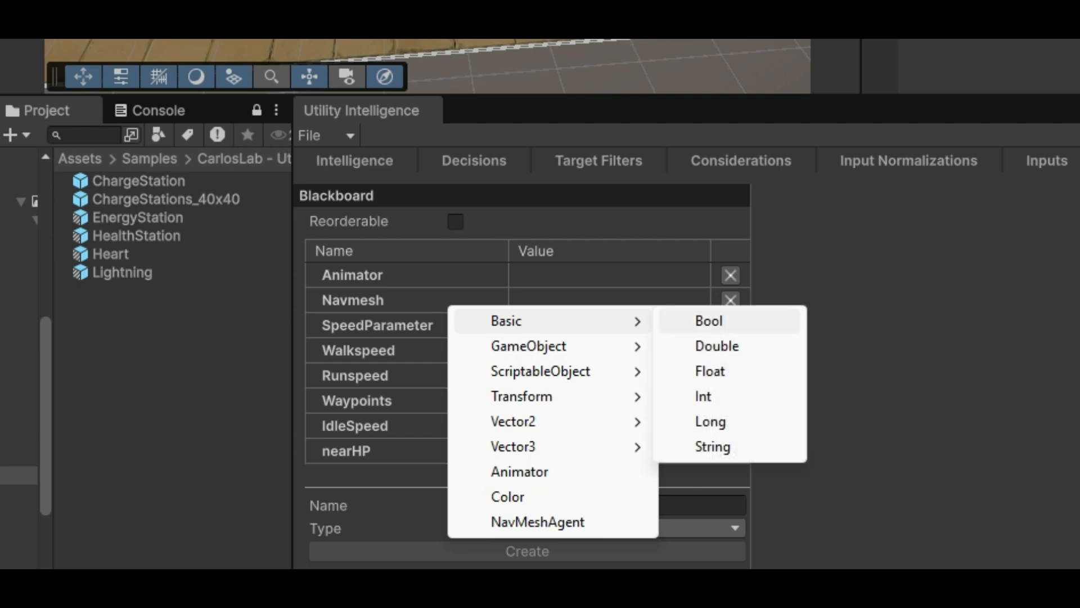
click(710, 371)
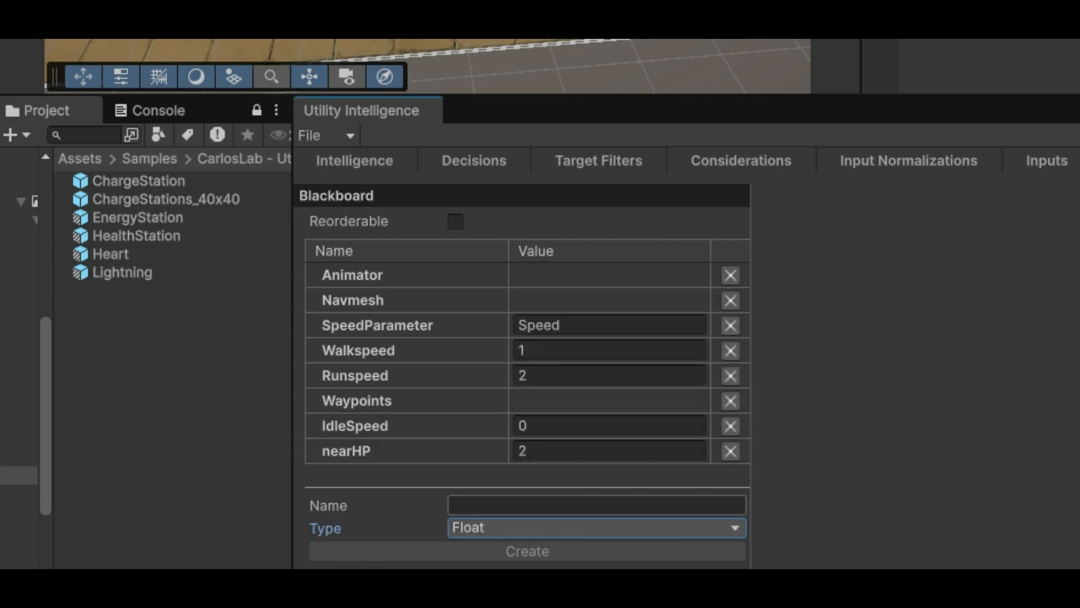
click(454, 505)
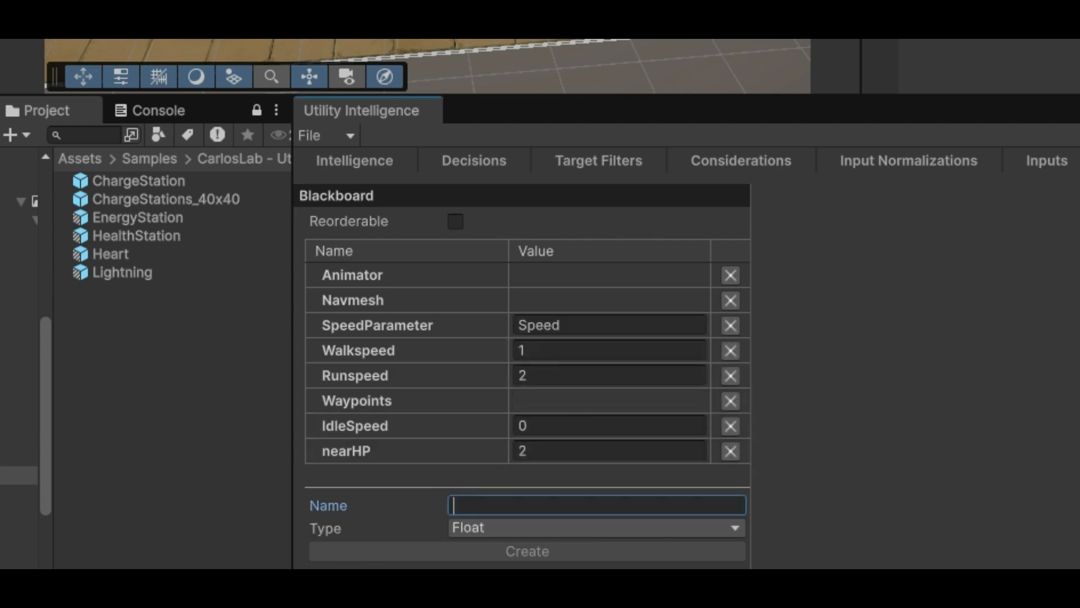
text(cha)
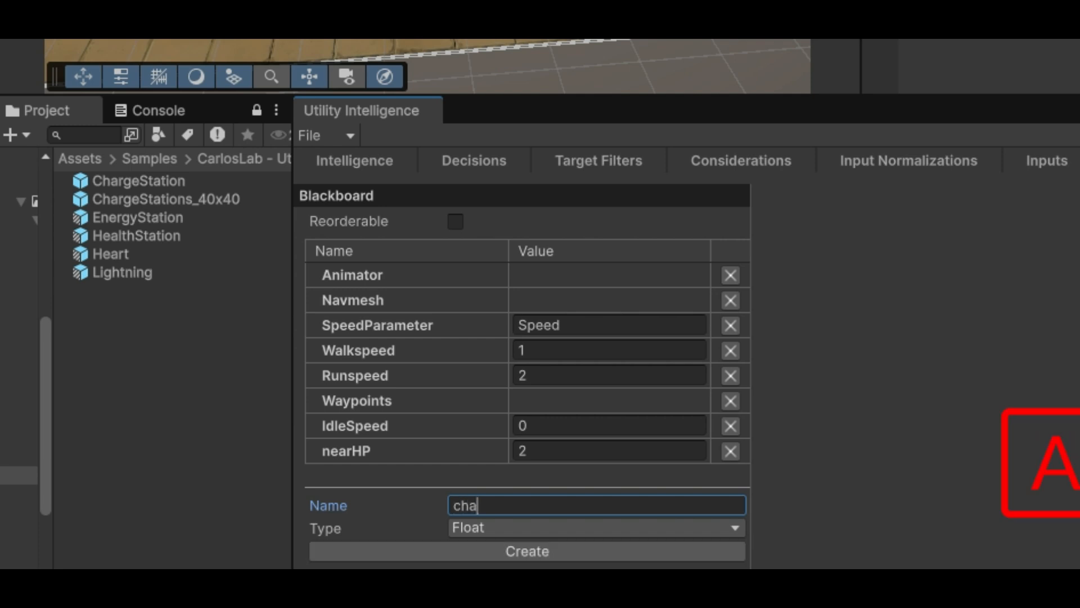
text(seRadius)
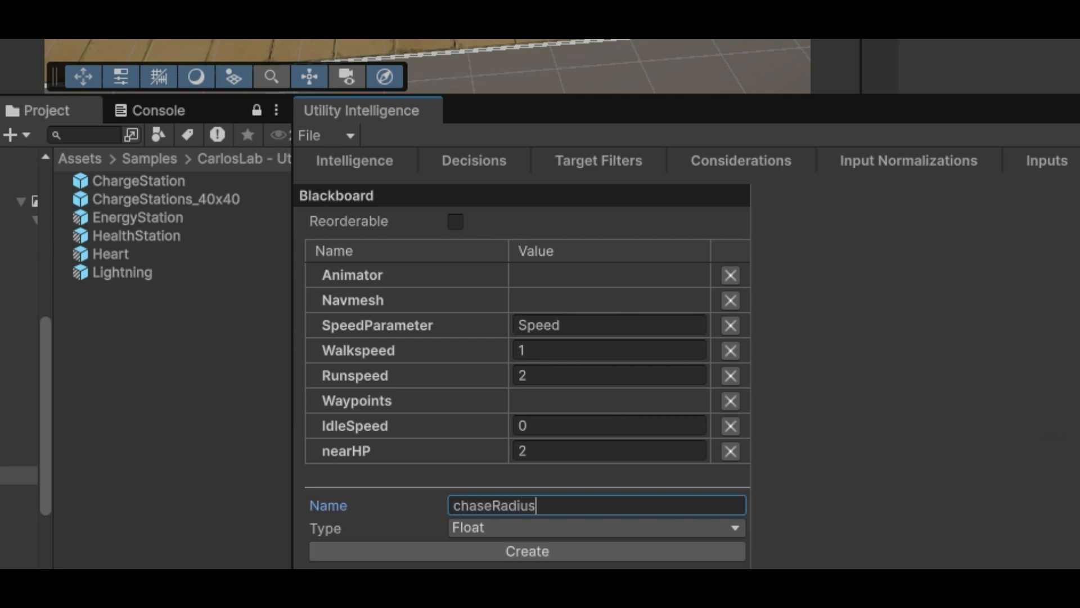
click(527, 551)
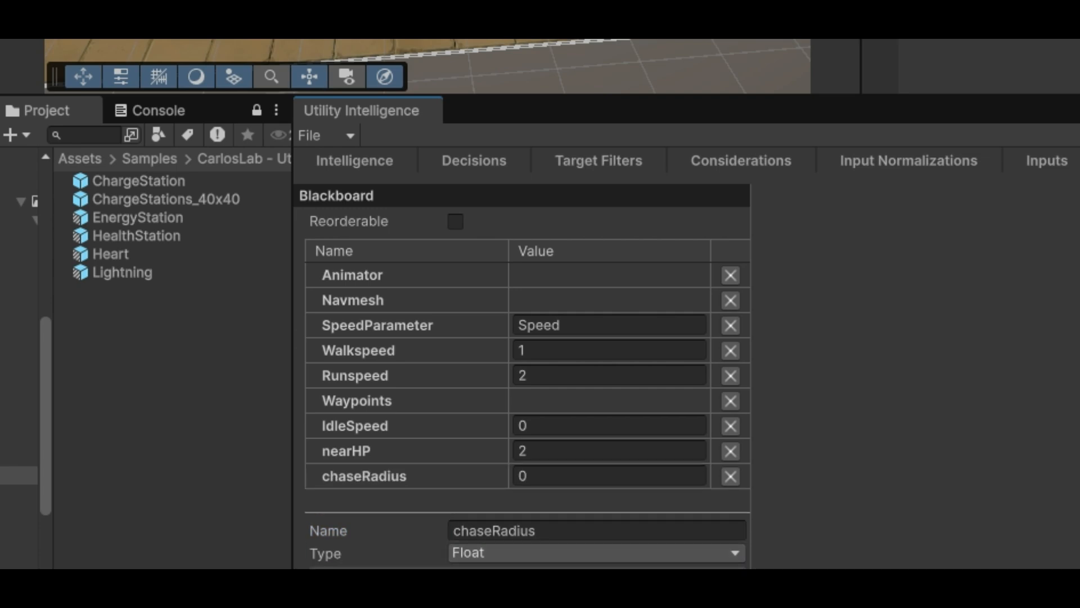
text(100)
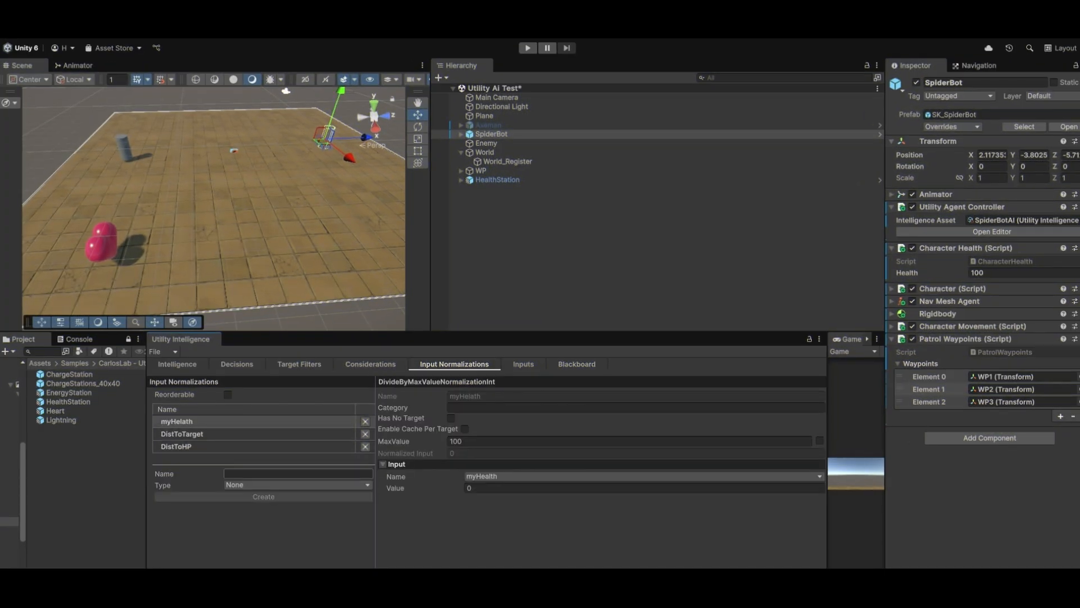
Step: Create an input normalization named chaseRadius of type IsInRangeNormalizationFloat
click(298, 485)
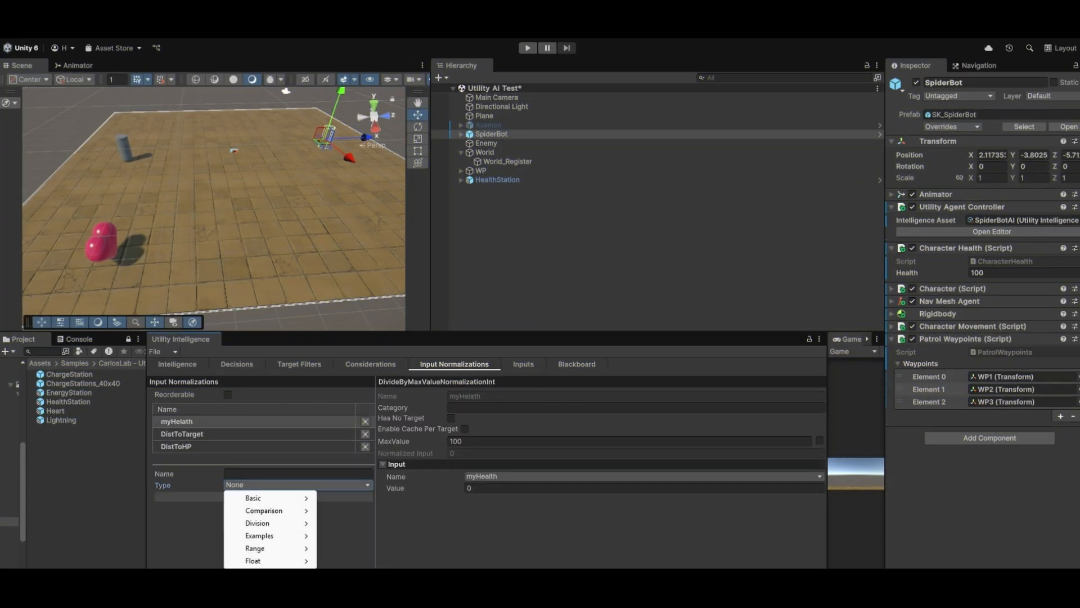
mouse_move(259, 548)
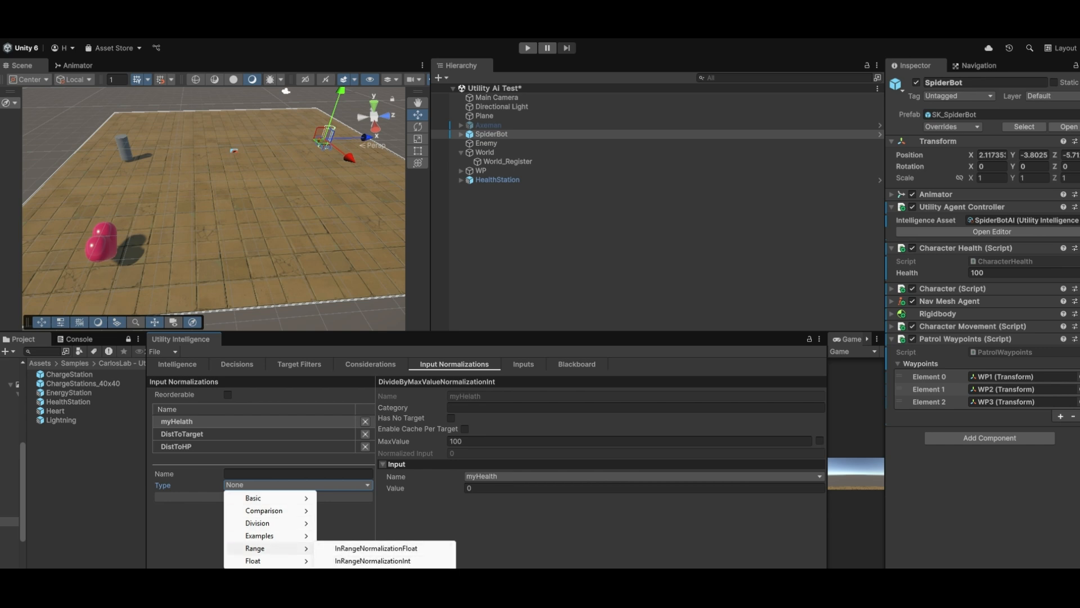
click(376, 548)
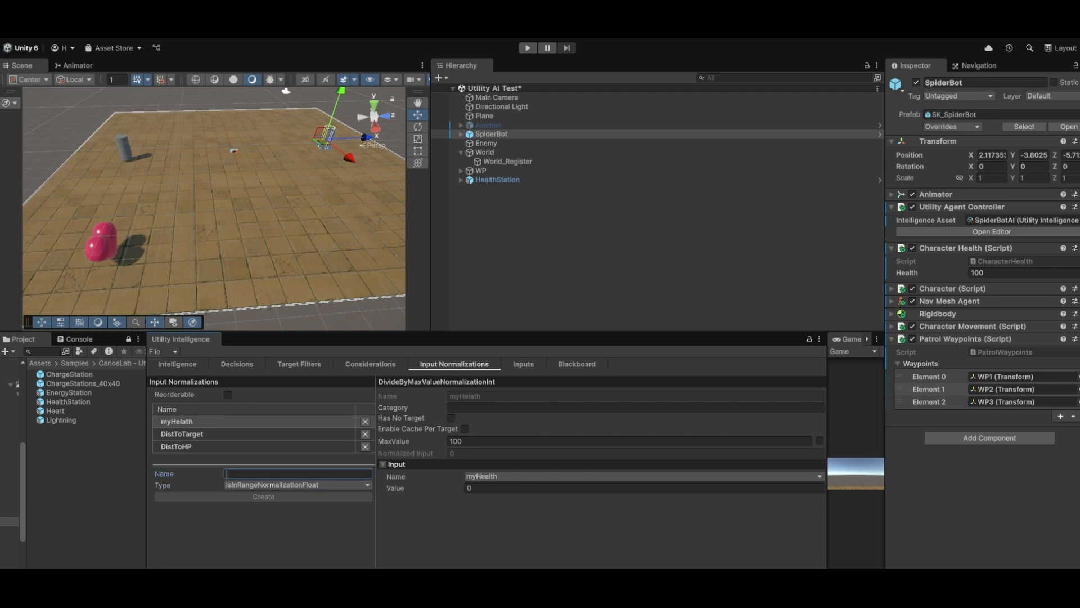
text(c)
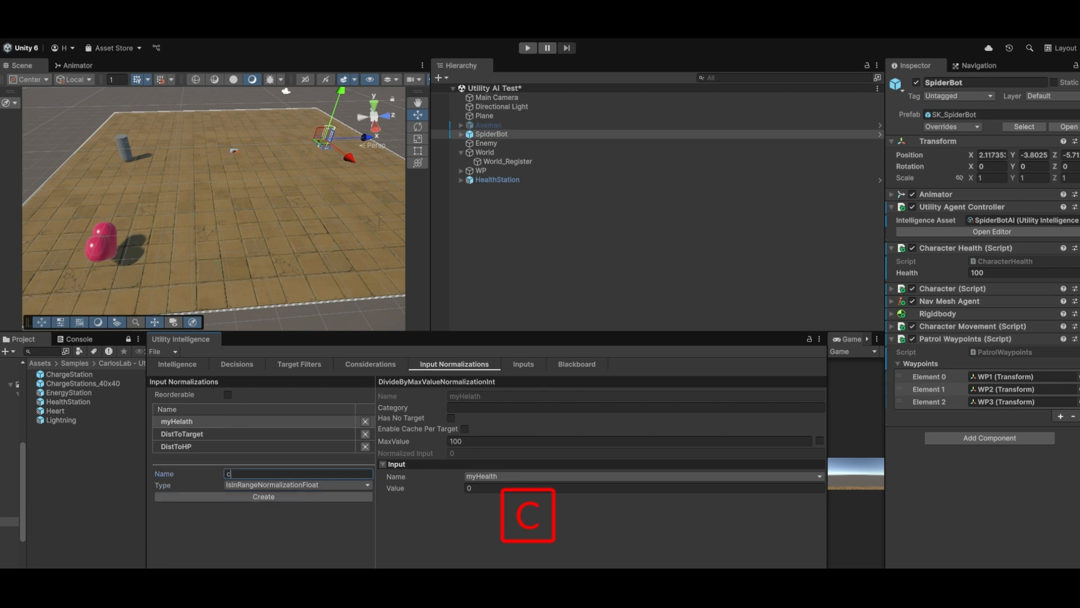
text(haseRadius)
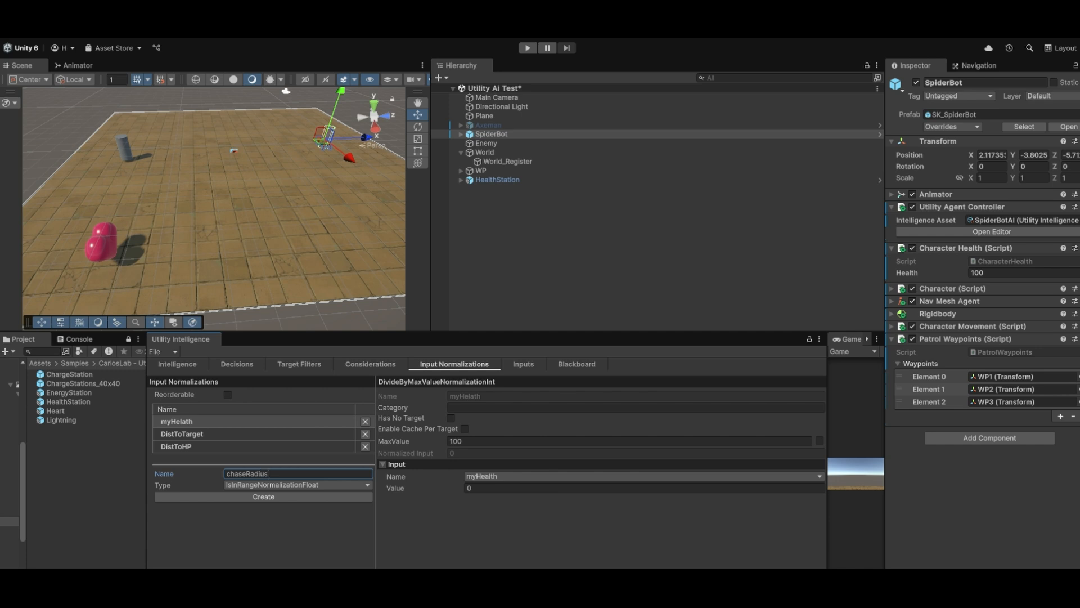
key(Return)
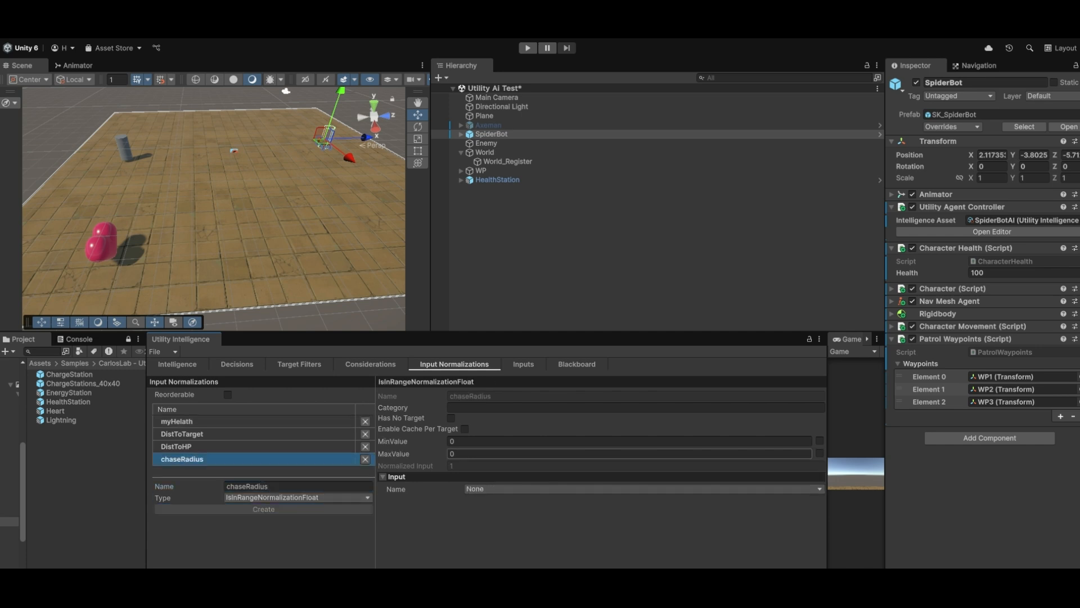
Step: Link the chaseRadius normalization's MaxValue to the chaseRadius blackboard variable and set its input to DistToTarget
click(820, 453)
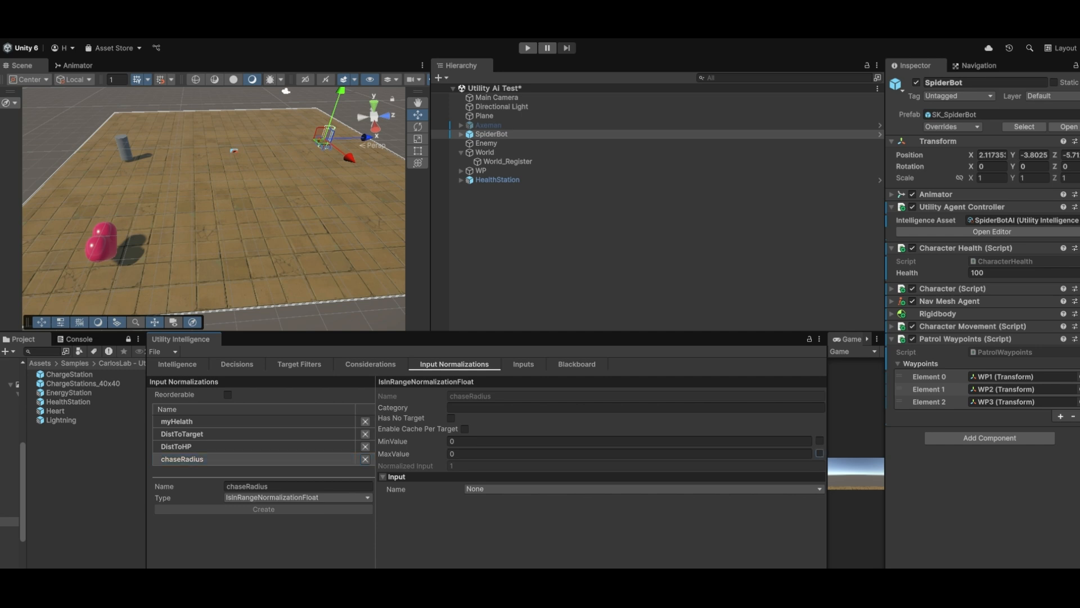
click(806, 453)
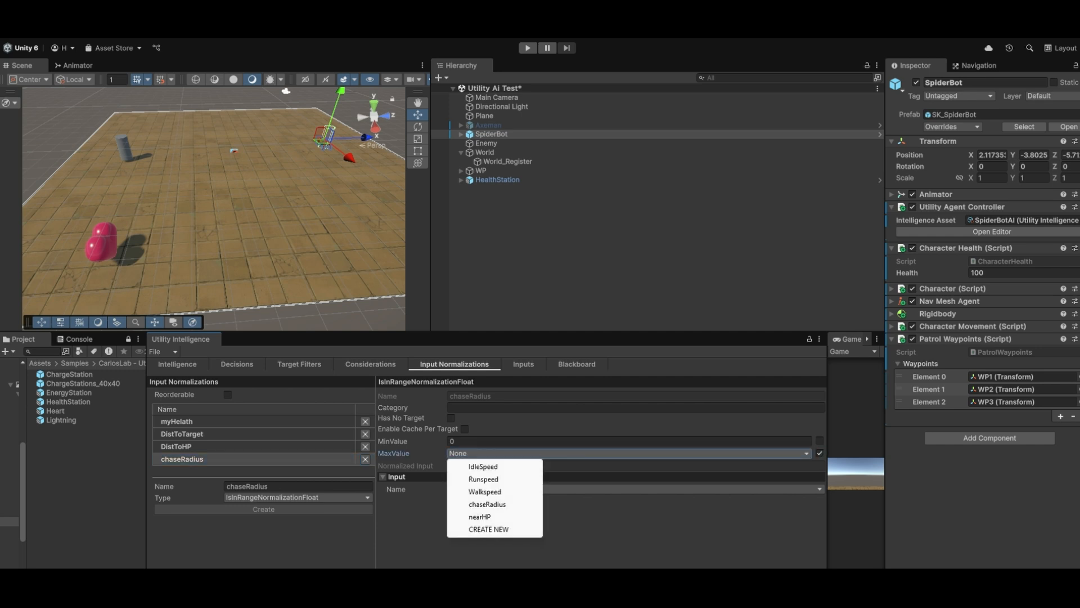
click(487, 504)
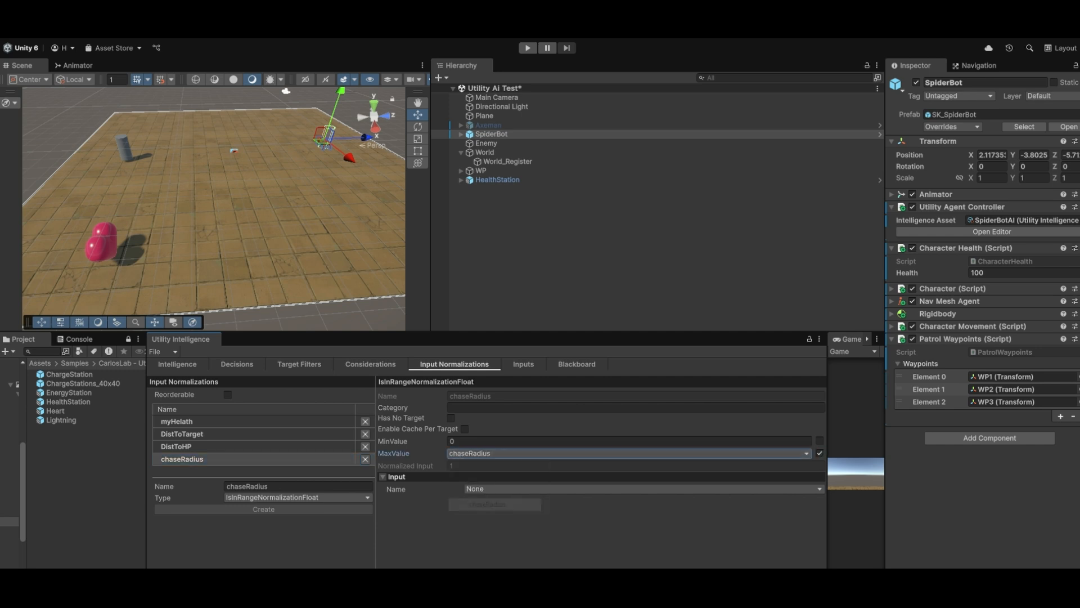
click(529, 488)
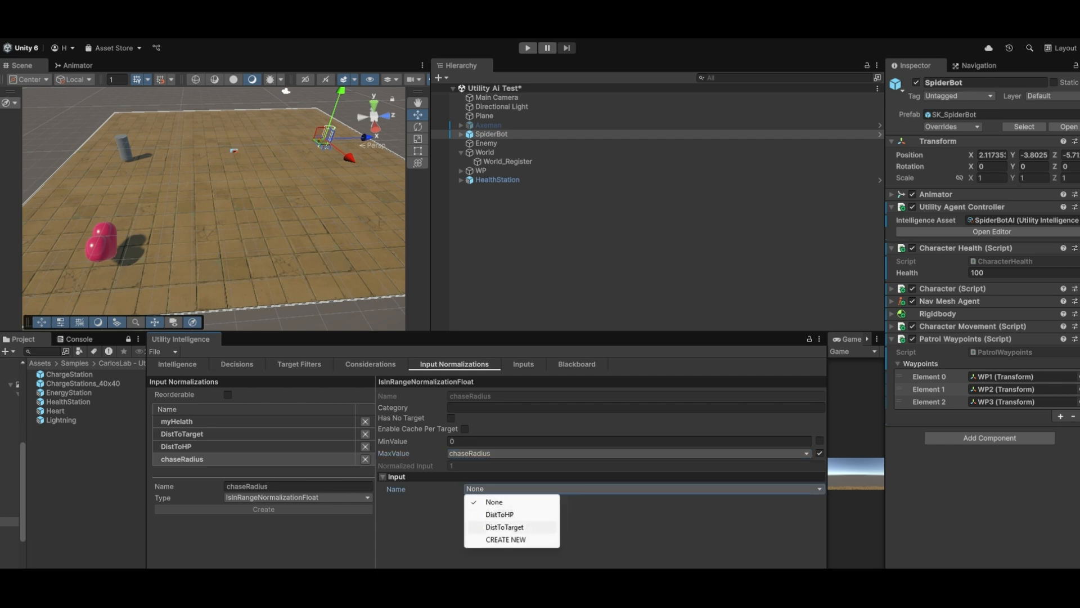
click(505, 527)
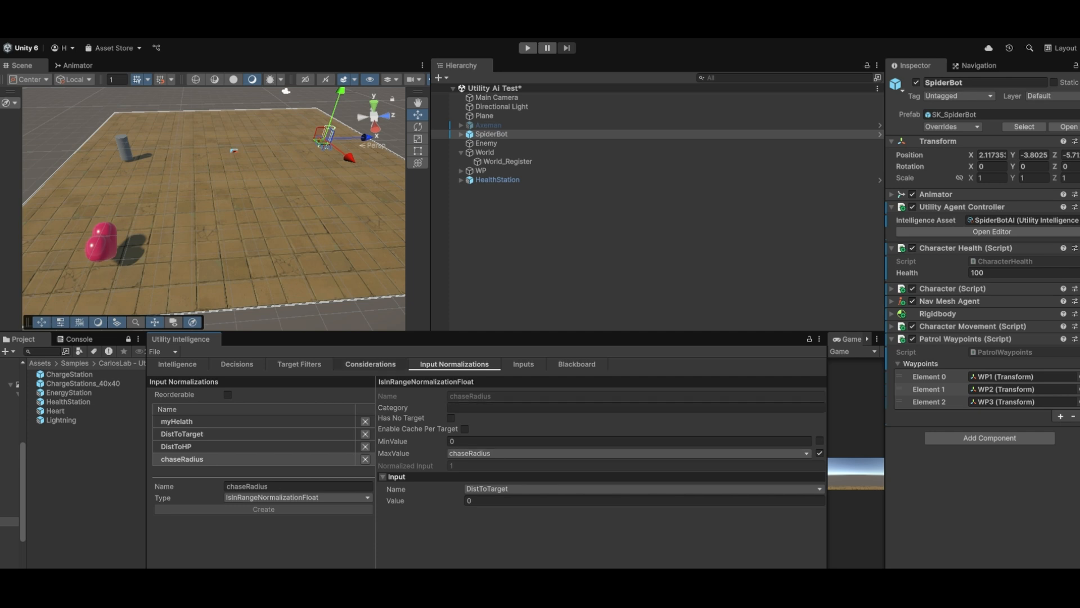
Step: Create a consideration named enemyInChaseRadius and open its settings
click(370, 364)
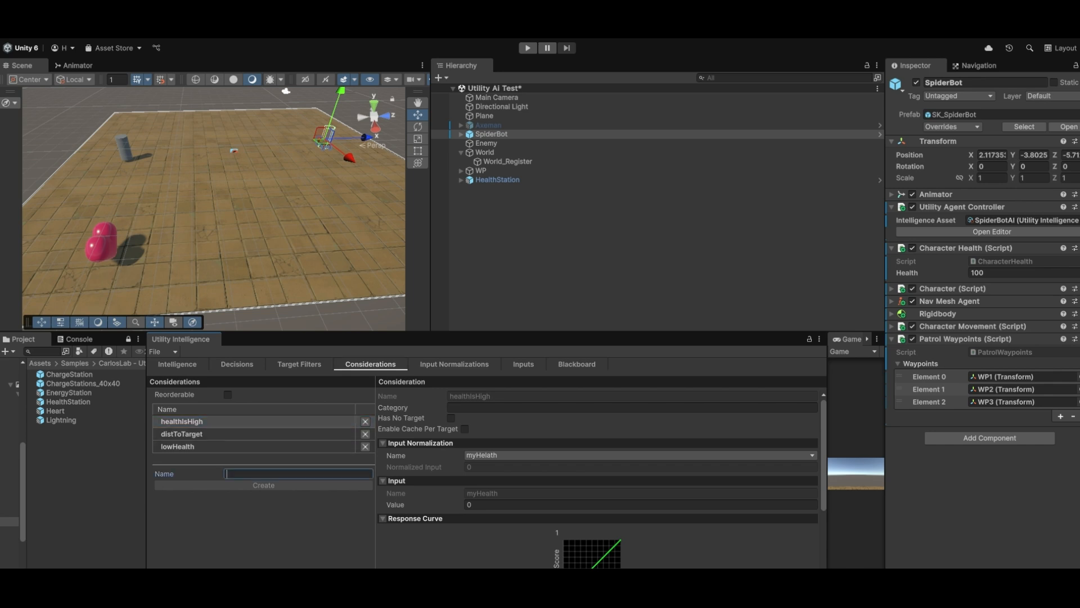
text(enemyInChaseRadius)
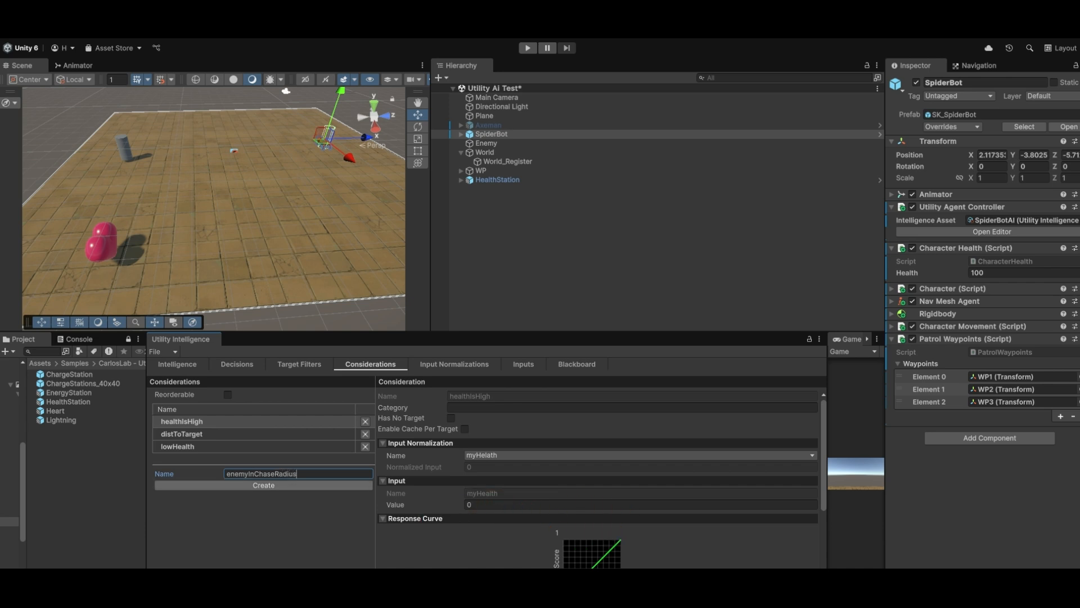
click(284, 484)
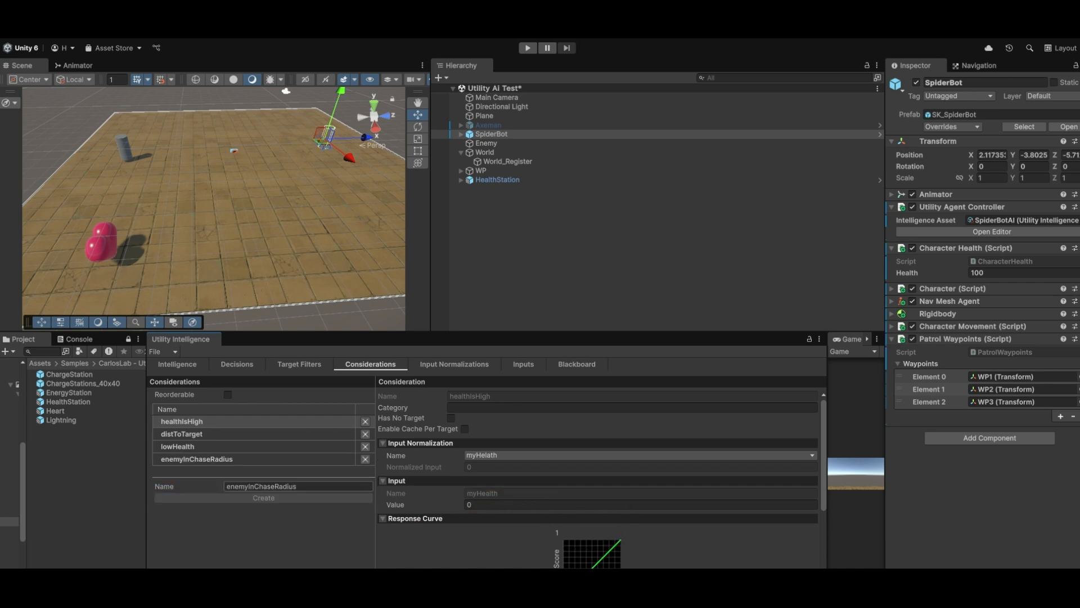
click(252, 458)
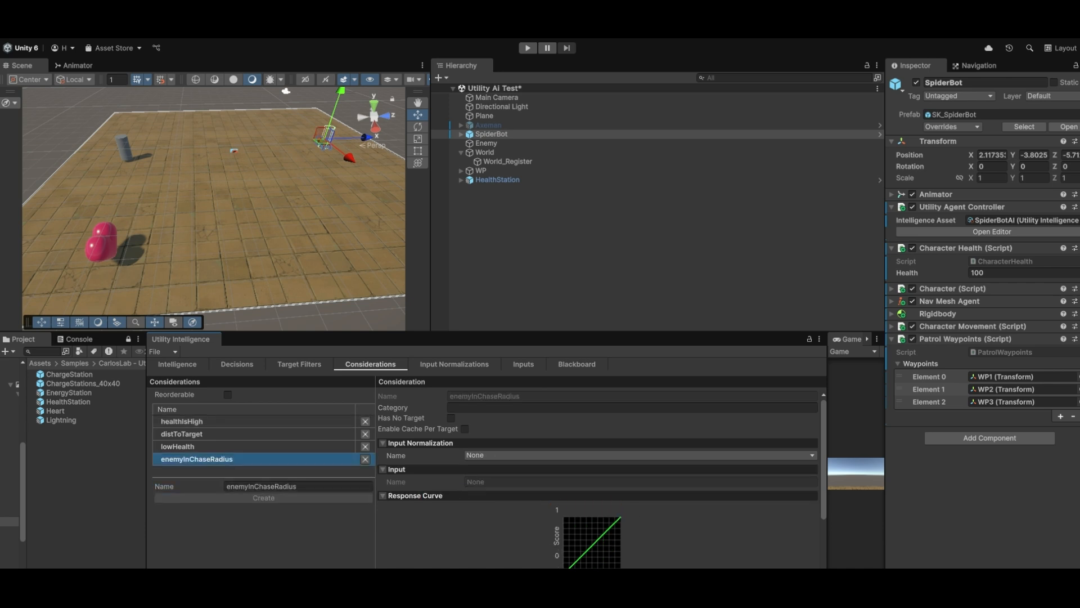
Step: Assign the chaseRadius input normalization to the enemyInChaseRadius consideration and review its response curve
click(640, 454)
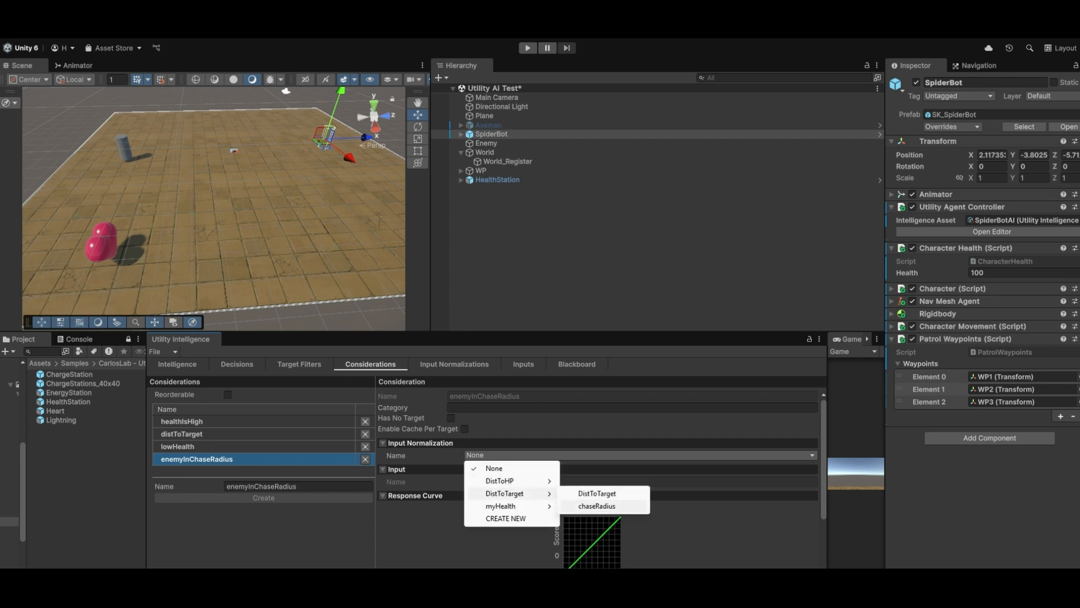
mouse_move(506, 493)
click(597, 506)
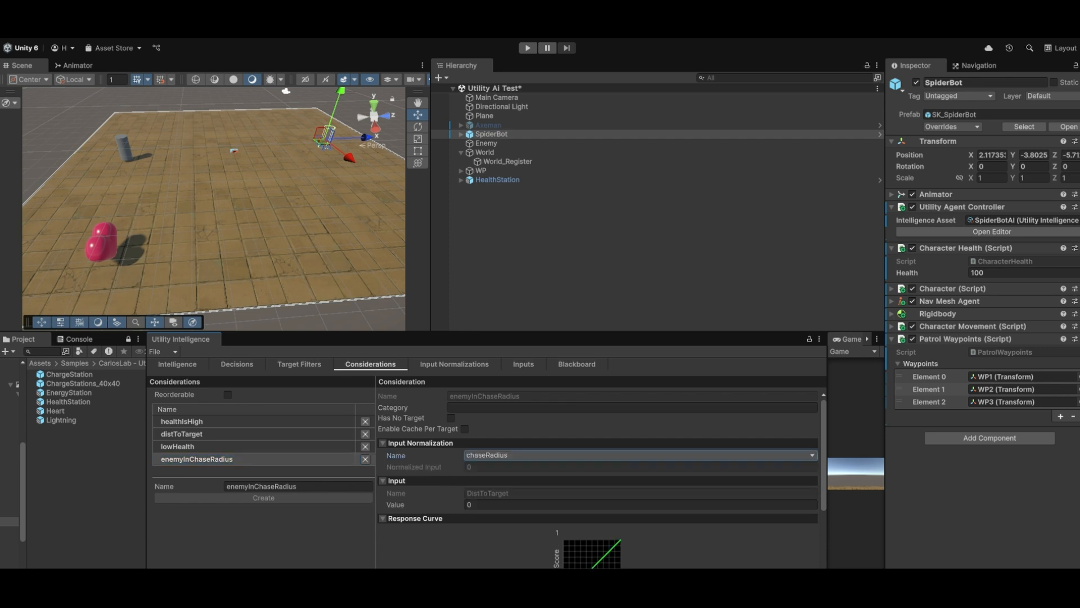
scroll(600, 478, down, 5)
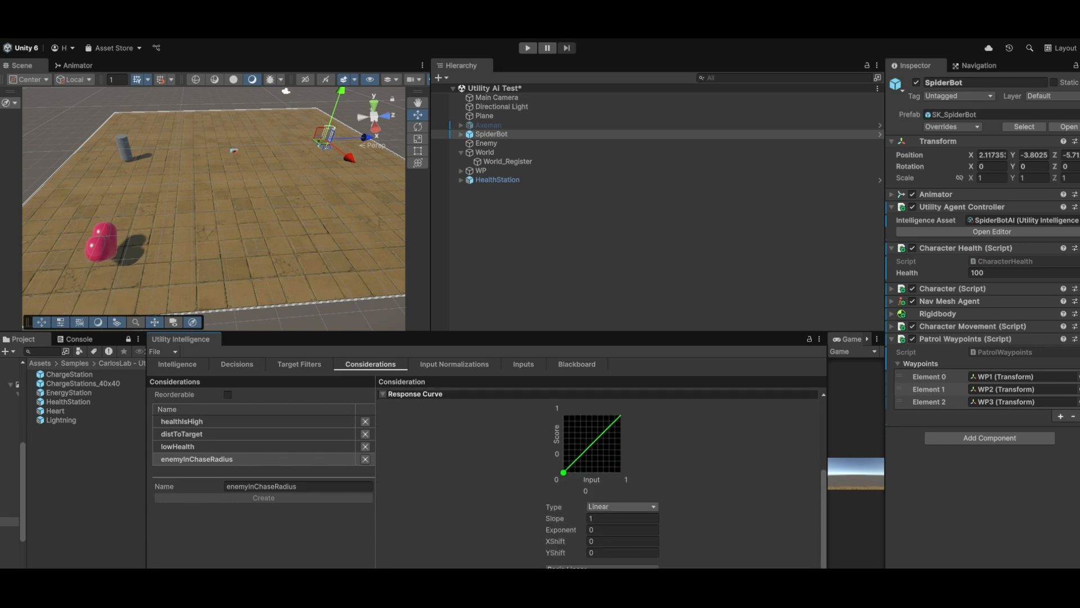
scroll(599, 478, up, 5)
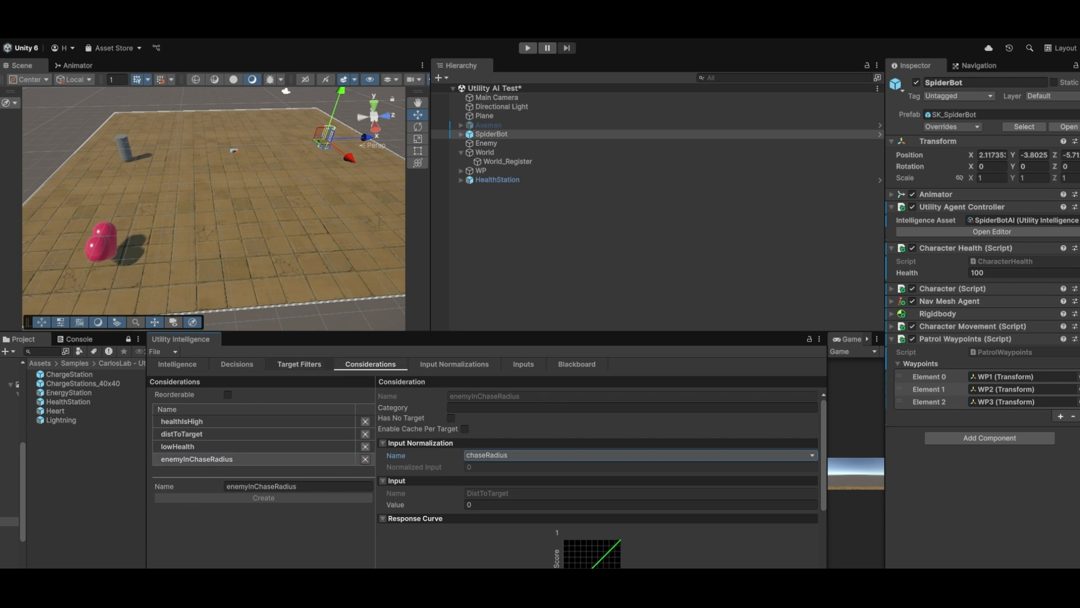
Step: Create a decision named chaseEnemy and open its settings
click(236, 365)
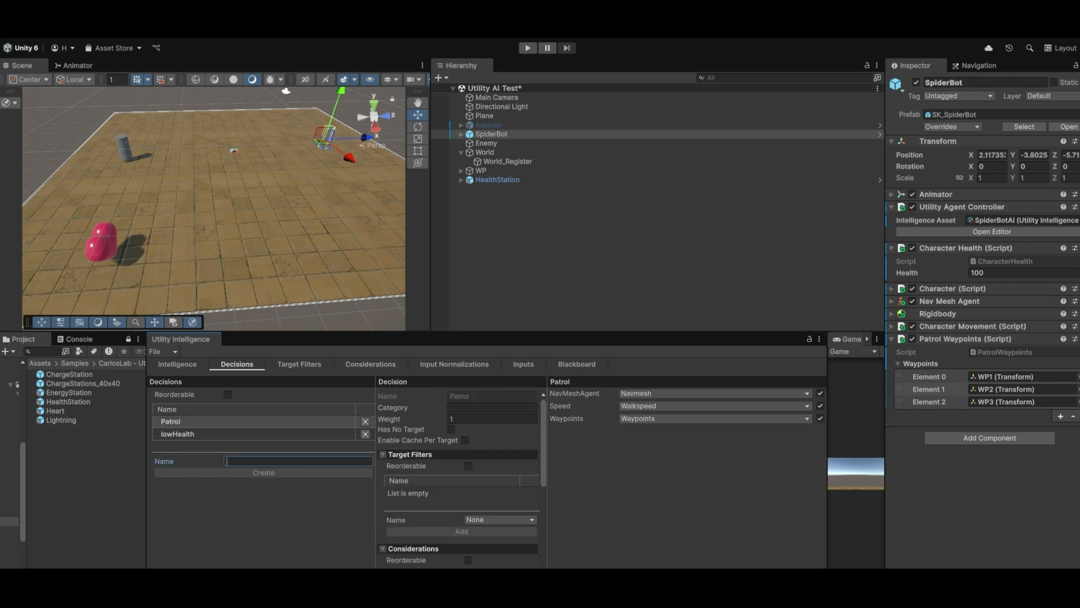
text(chaseEnemy)
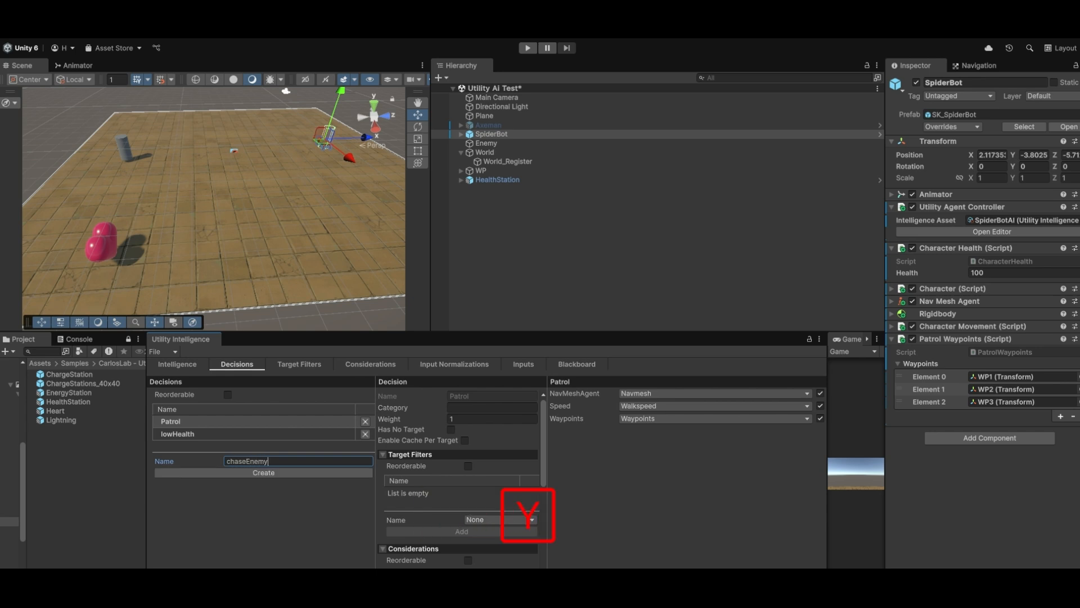
click(264, 472)
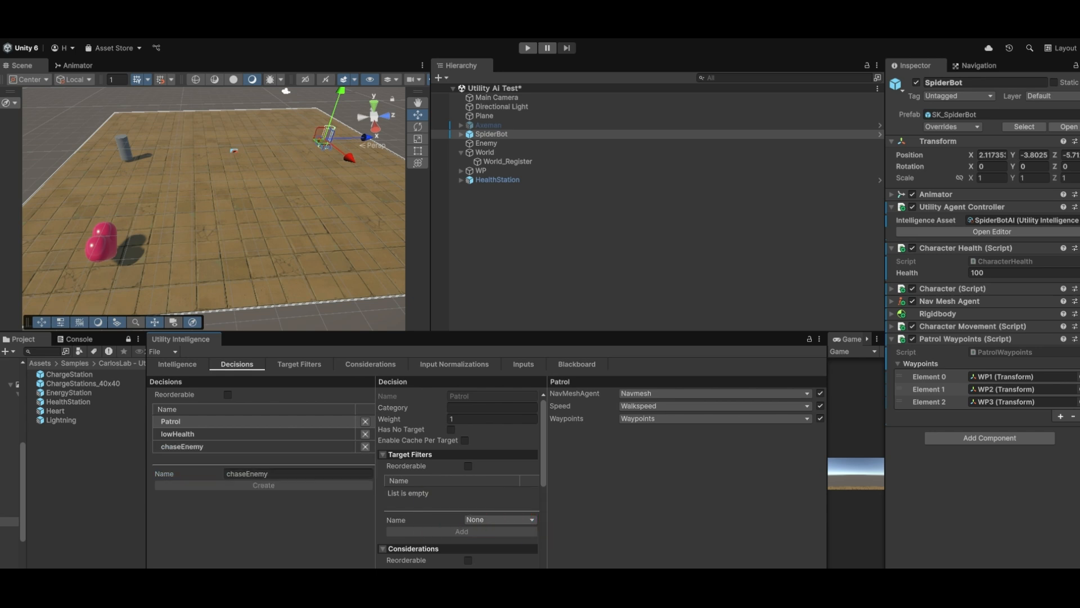
click(254, 446)
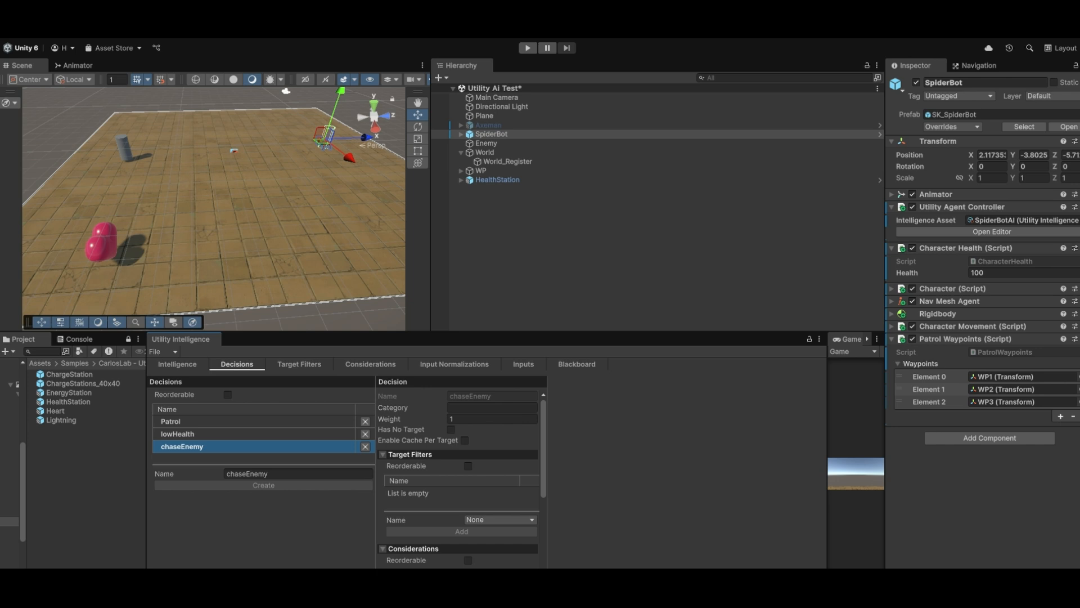
Step: Add the enemyFilter target filter to the chaseEnemy decision and display its details
scroll(459, 478, down, 1)
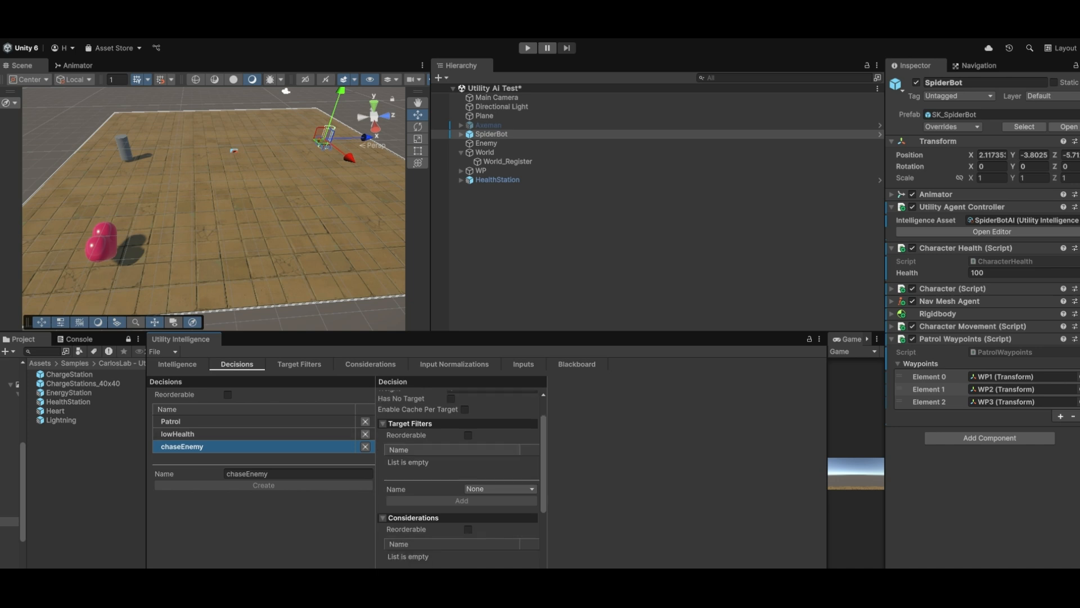
click(500, 488)
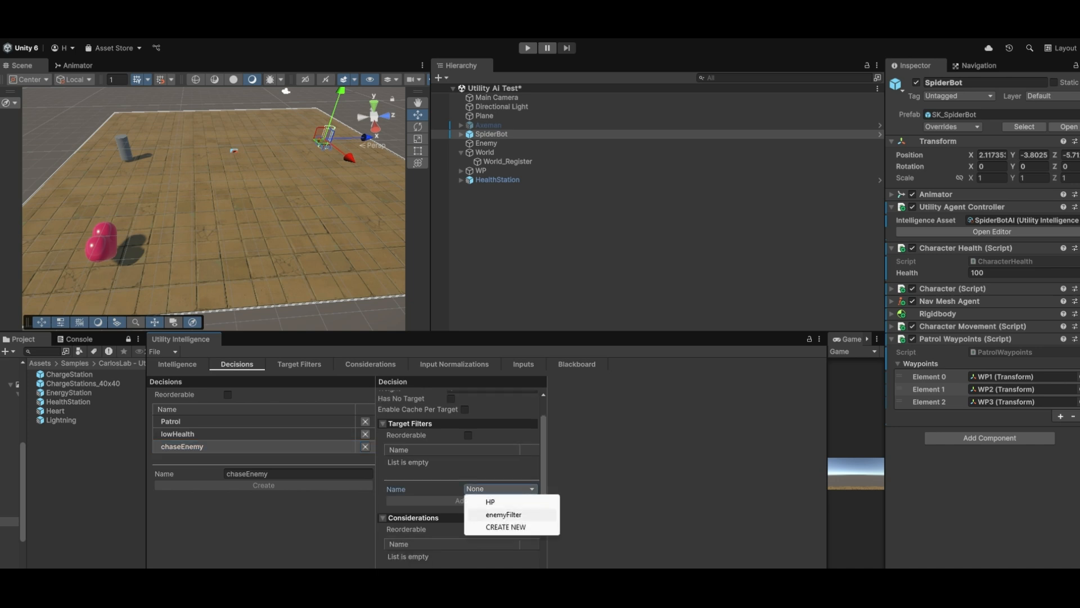
click(504, 515)
click(462, 501)
click(437, 462)
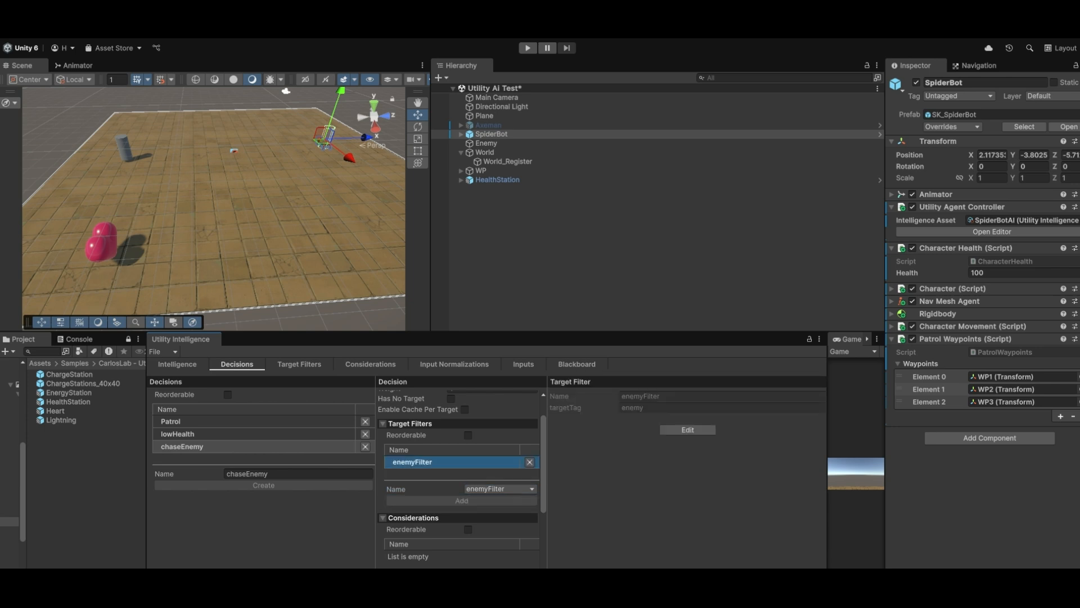
Step: Add the enemyInChaseRadius consideration to the chaseEnemy decision
scroll(458, 479, down, 4)
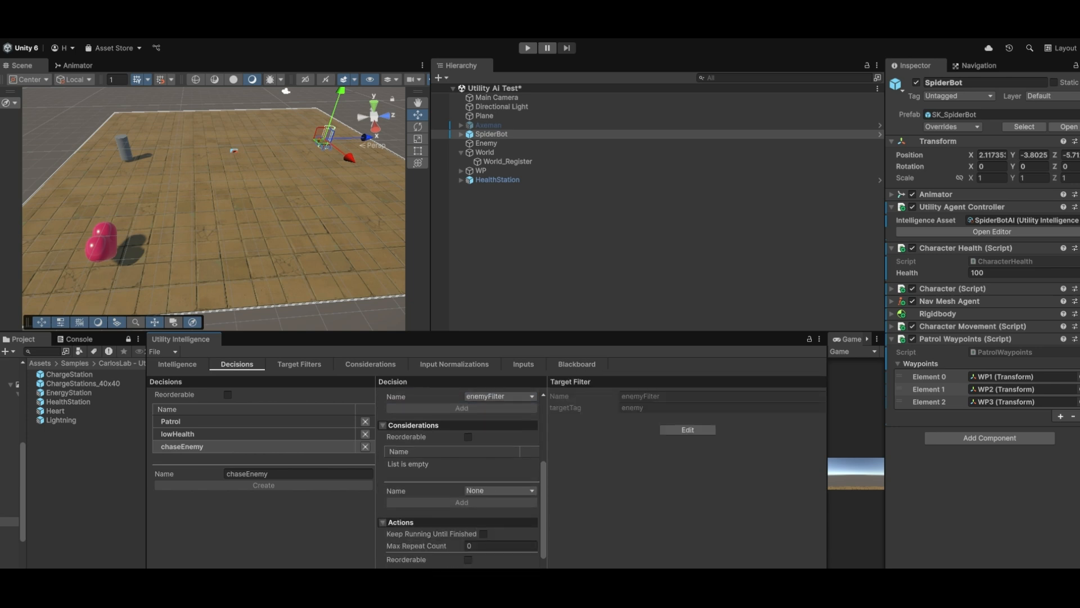
click(499, 491)
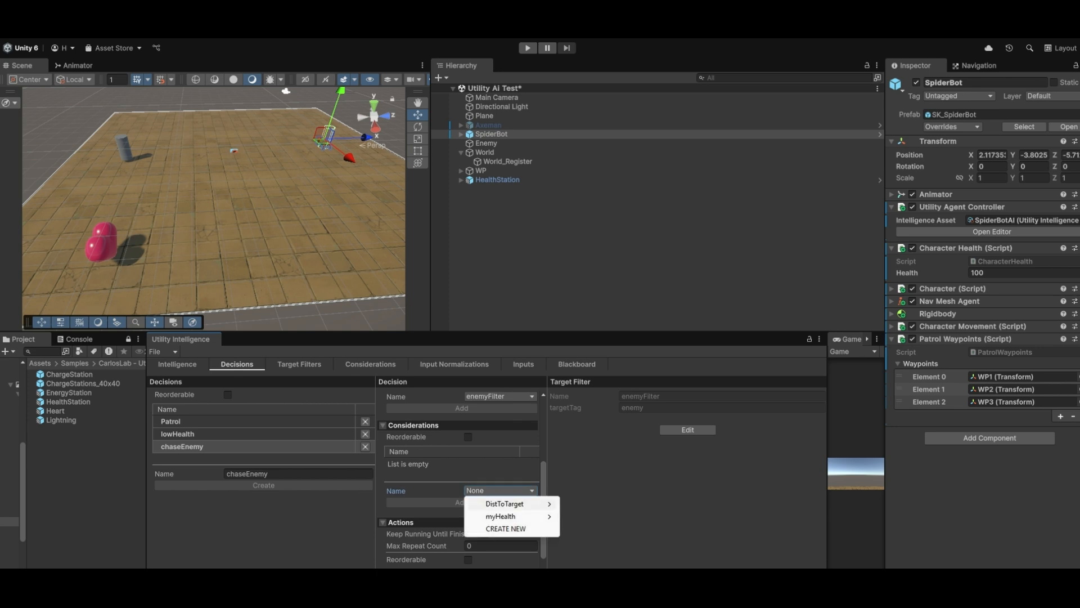
mouse_move(523, 504)
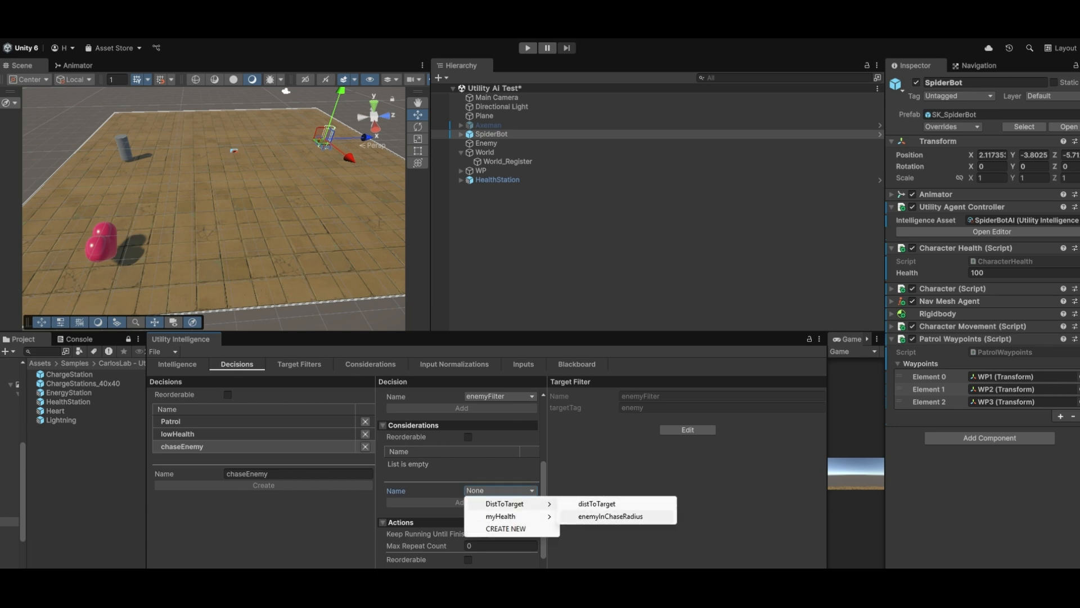
click(611, 516)
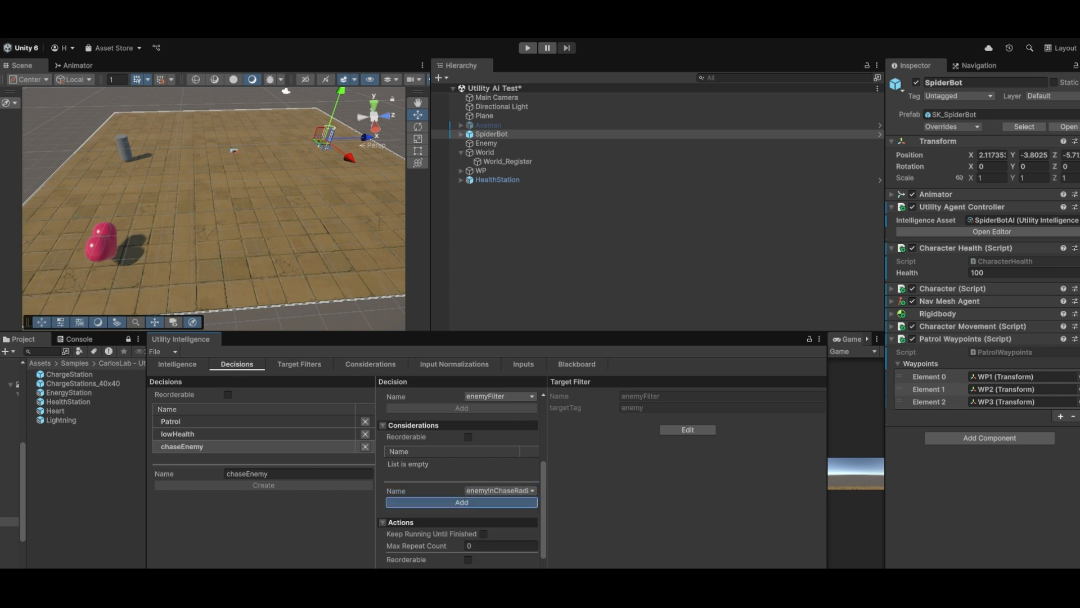
click(462, 502)
Step: Add an Animator SetFloat action to the chaseEnemy decision and open its settings
scroll(439, 495, down, 2)
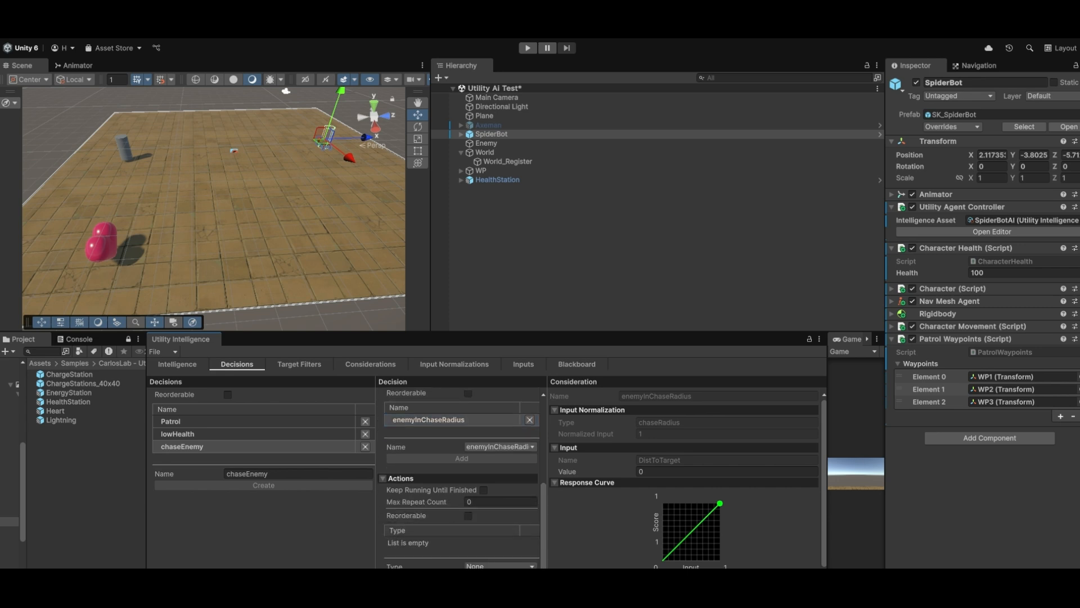
click(498, 565)
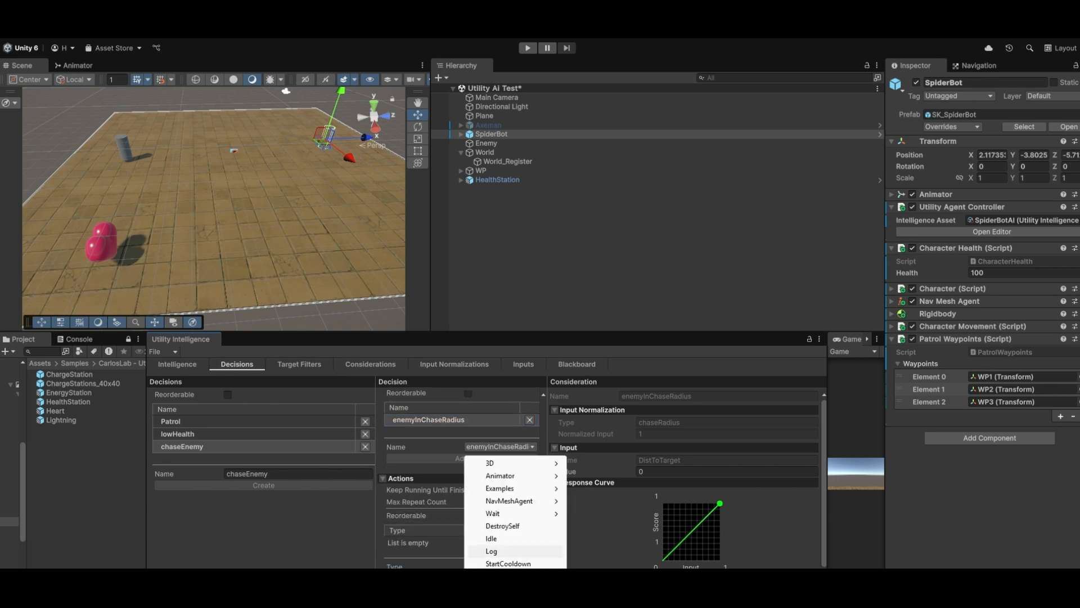
mouse_move(501, 476)
click(591, 488)
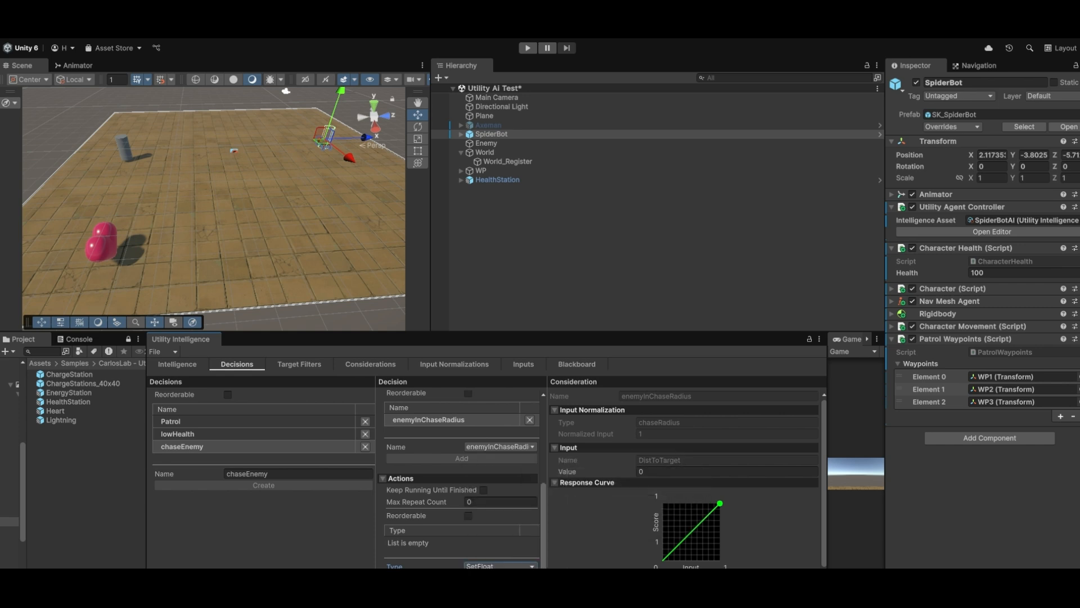
click(462, 577)
click(453, 542)
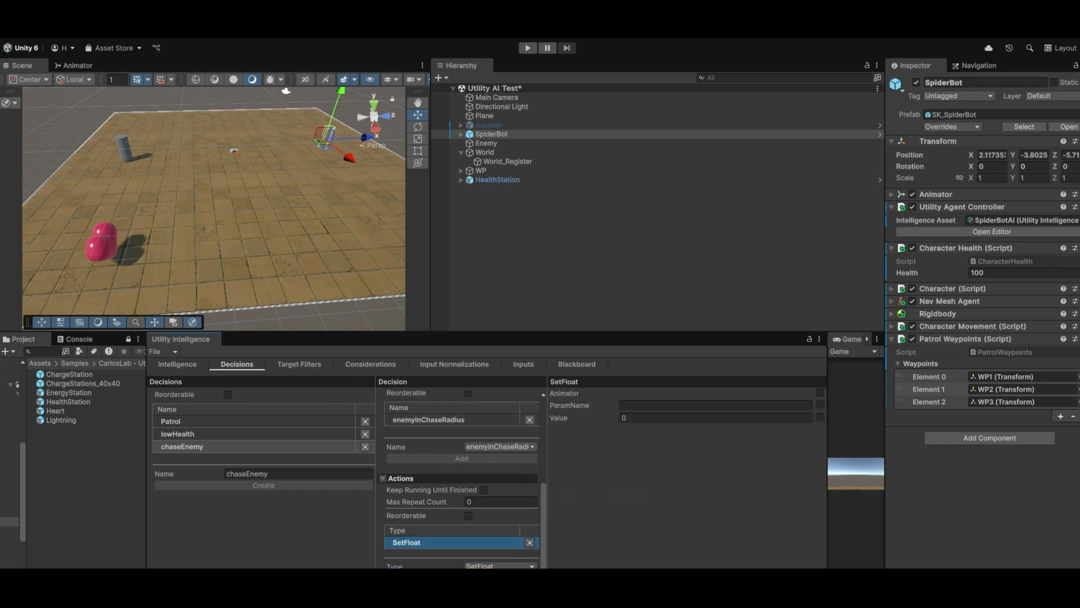
Step: Link the SetFloat action's Animator, ParamName and Value to the blackboard variables Animator, SpeedParameter and Runspeed
click(820, 392)
click(820, 405)
click(820, 418)
click(715, 393)
click(655, 406)
click(715, 405)
click(661, 419)
click(715, 418)
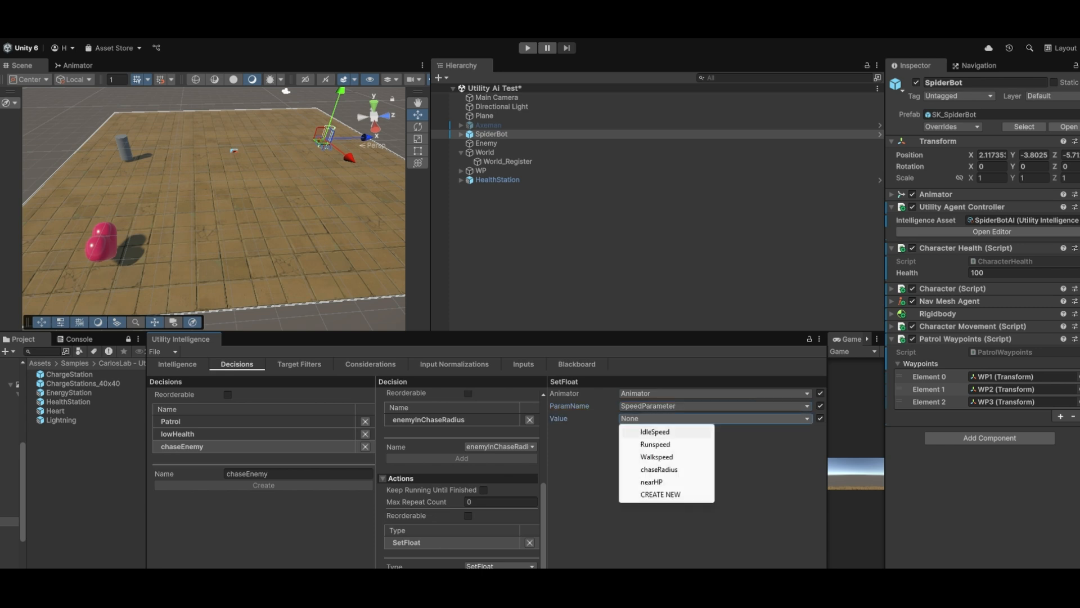
click(656, 443)
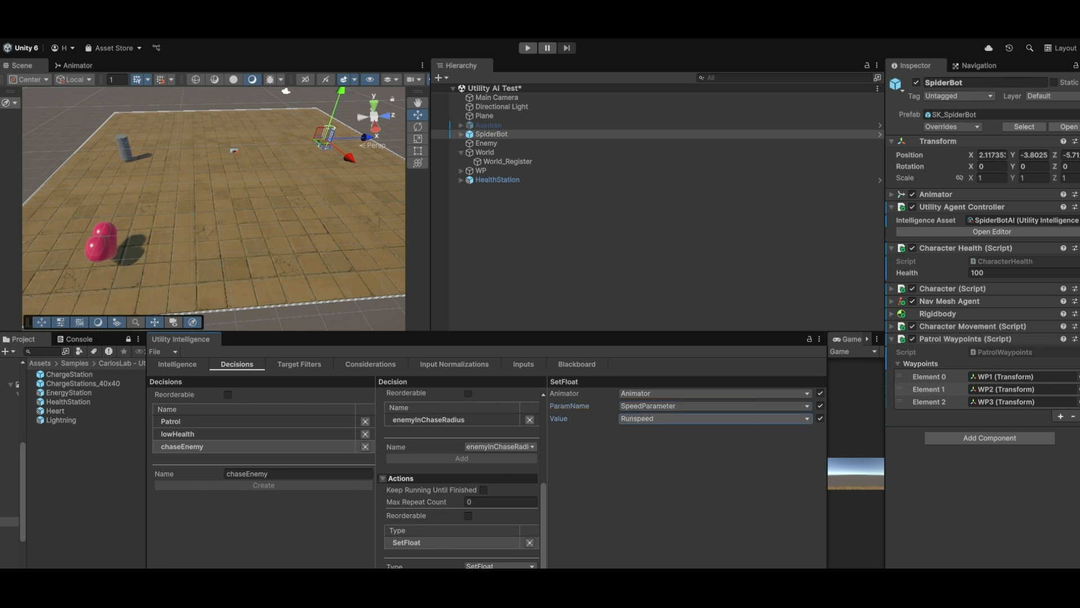
Step: Add a NavMeshAgent MoveToTarget action to the chaseEnemy decision and open its settings
click(500, 565)
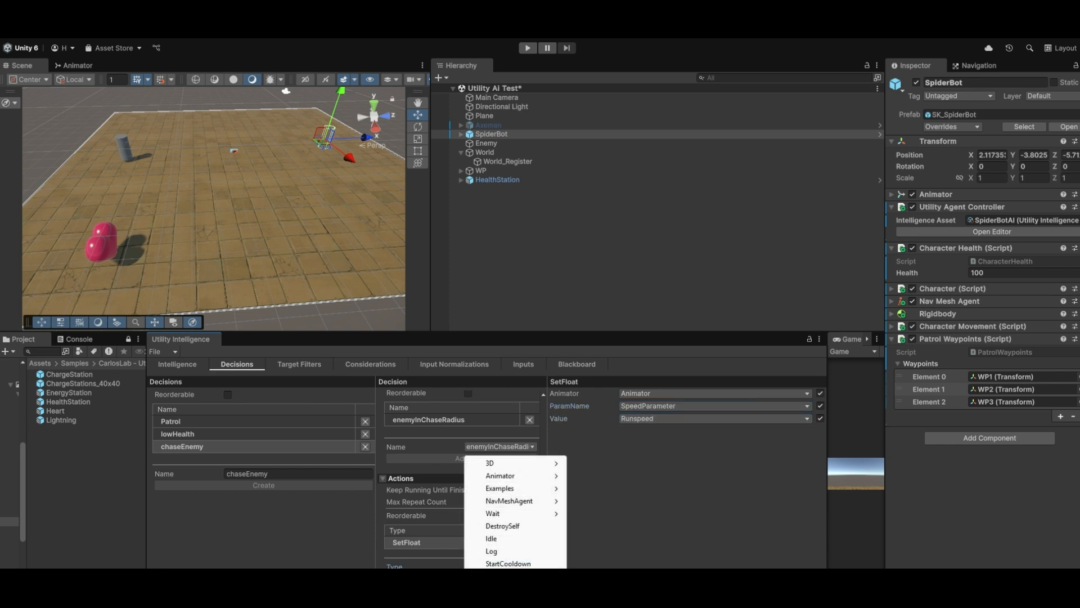
mouse_move(510, 500)
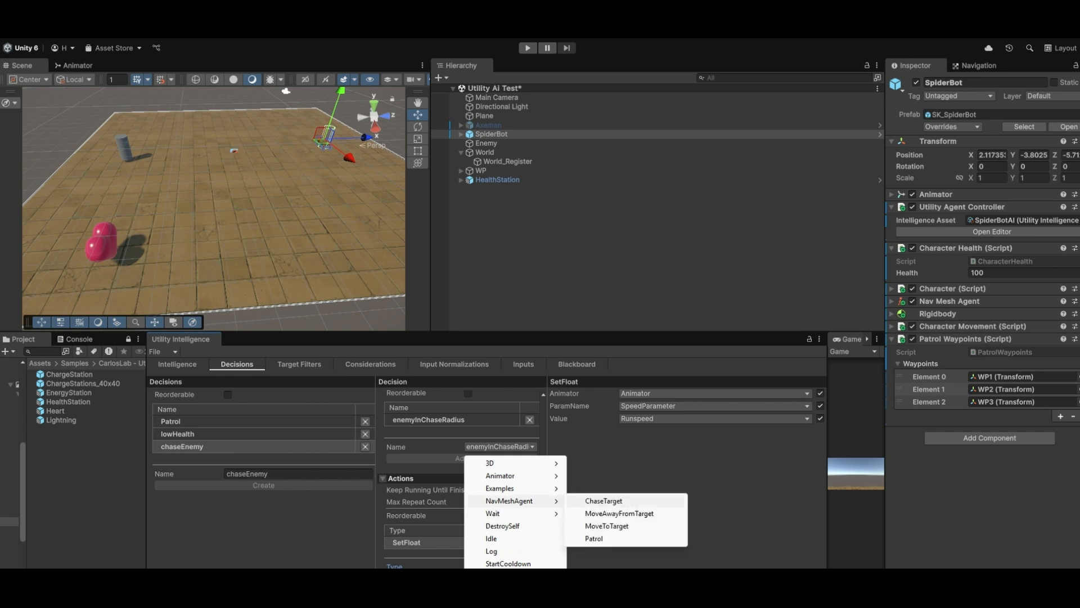
click(606, 525)
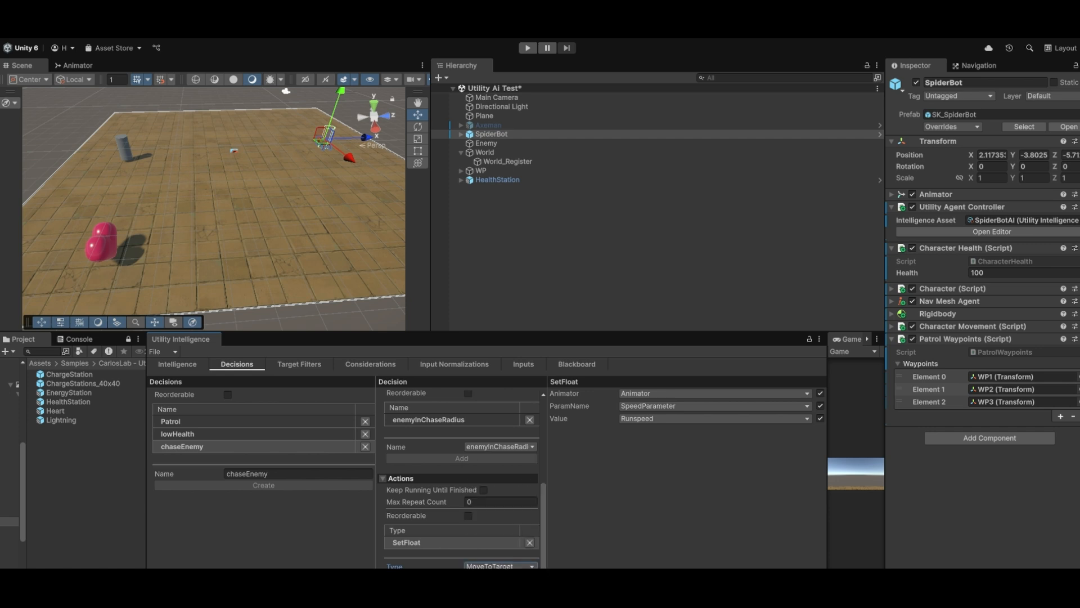
click(452, 555)
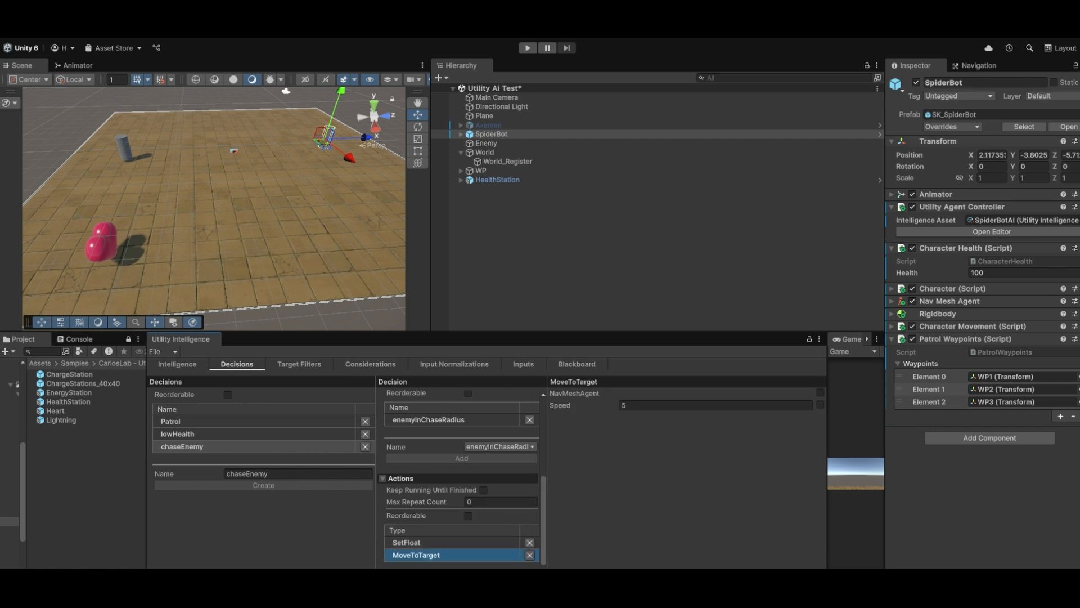
Step: Link the MoveToTarget action's NavMeshAgent to the Navmesh variable and its Speed to Runspeed
click(820, 393)
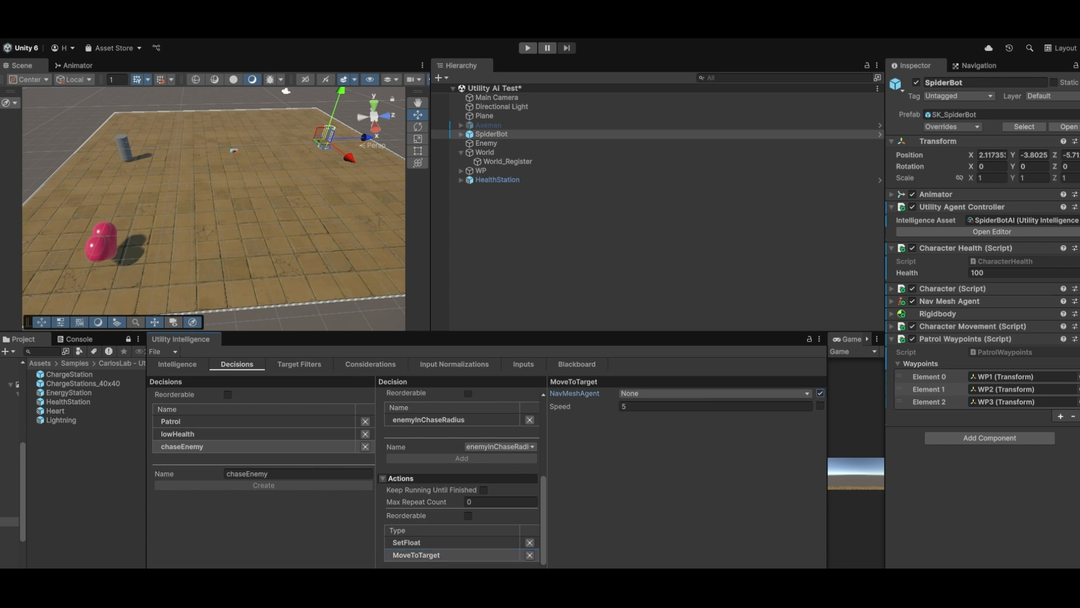
click(820, 405)
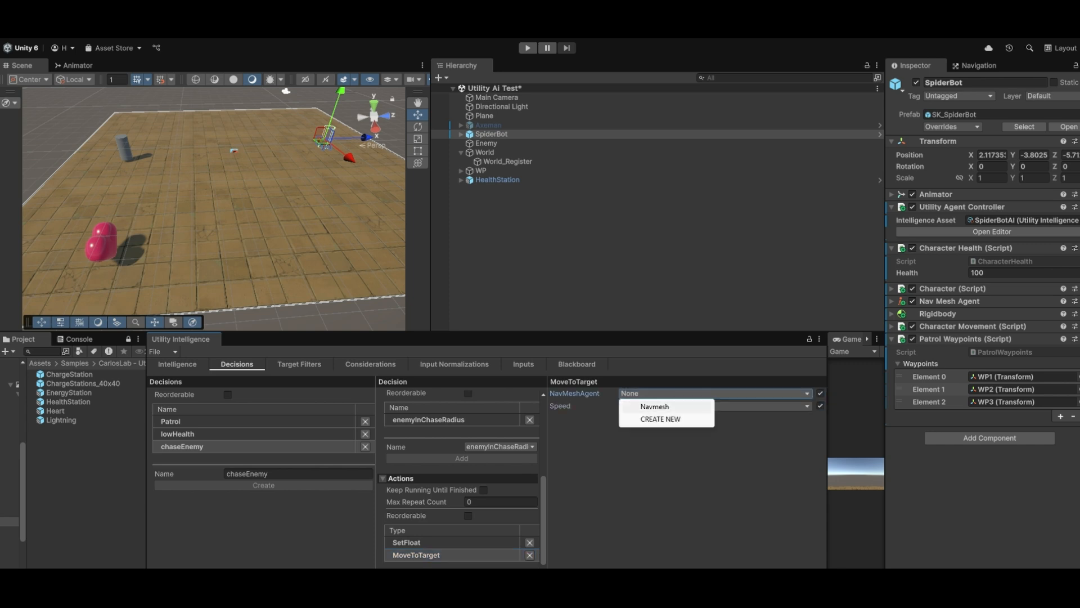
click(655, 407)
click(655, 406)
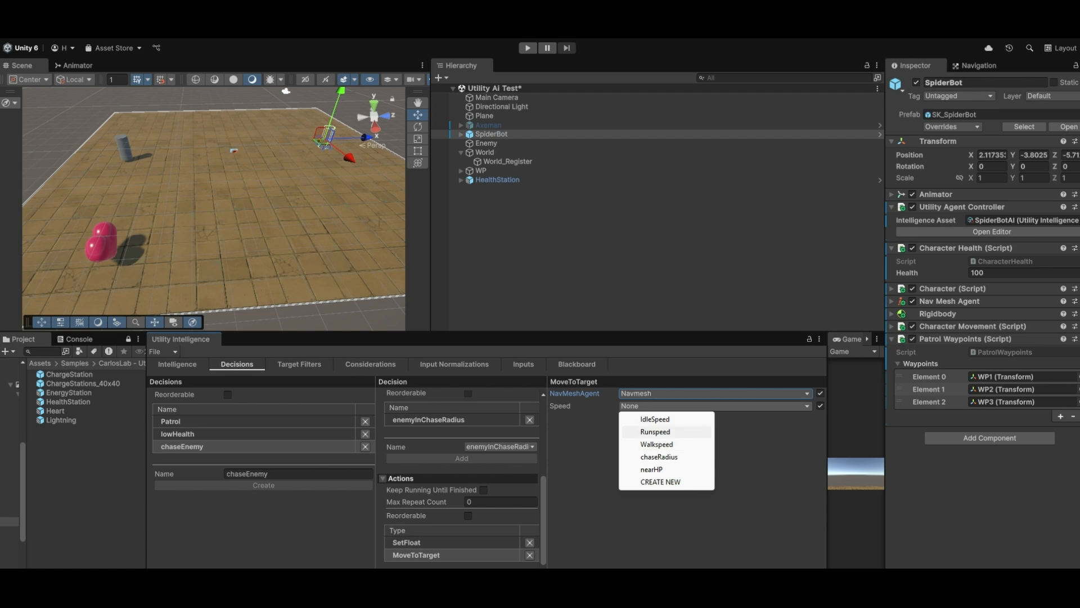
click(655, 432)
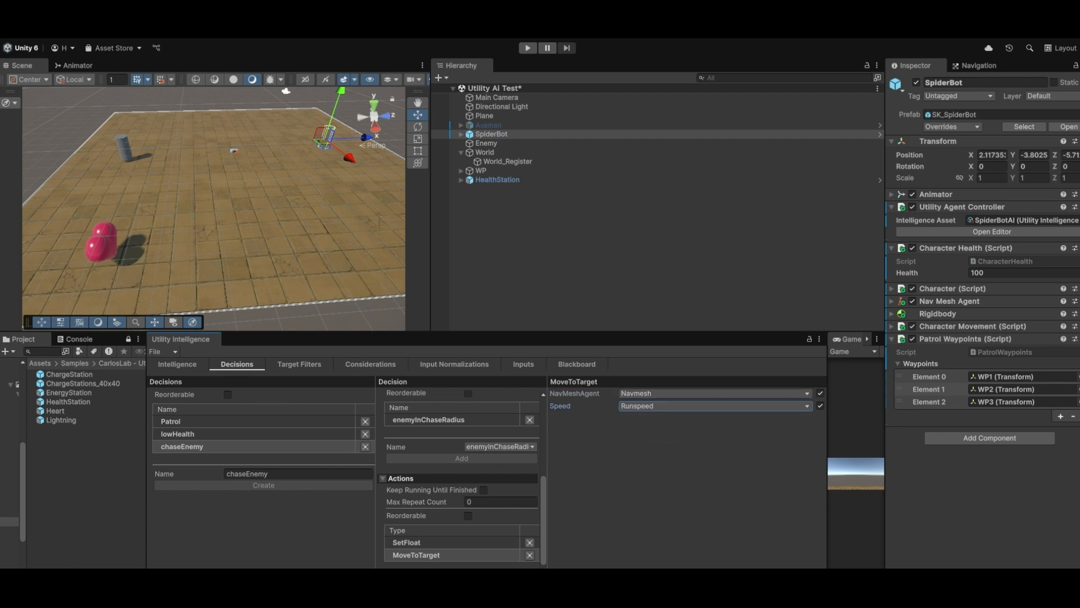
Step: Set the chaseEnemy decision's actions to run in Parallel
scroll(458, 506, down, 2)
click(461, 544)
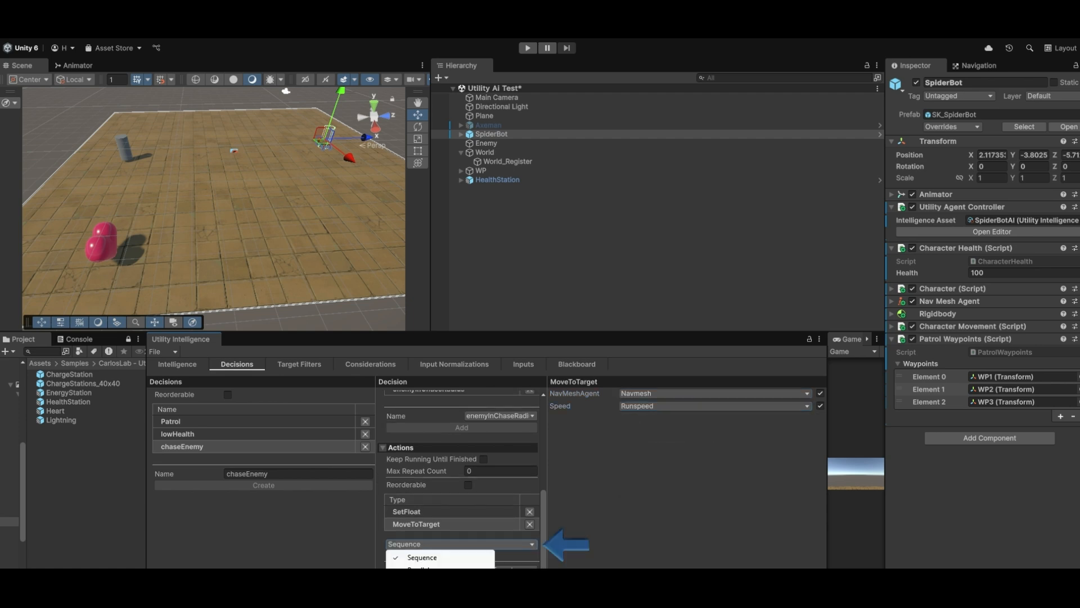
click(422, 569)
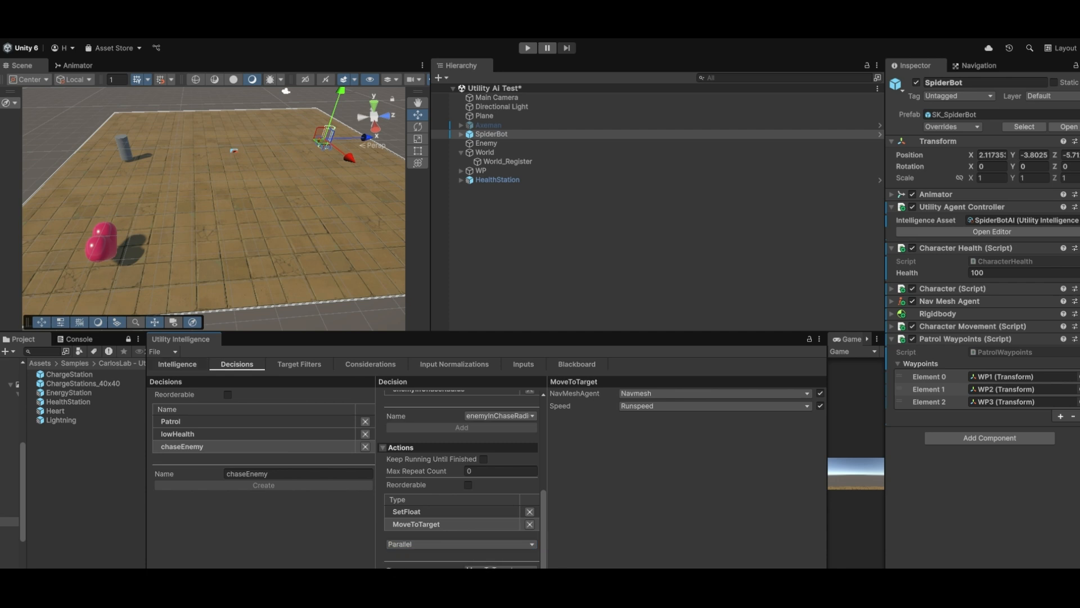
Step: Create a decision maker named chasenemy in the SpiderBot intelligence
click(177, 363)
click(197, 471)
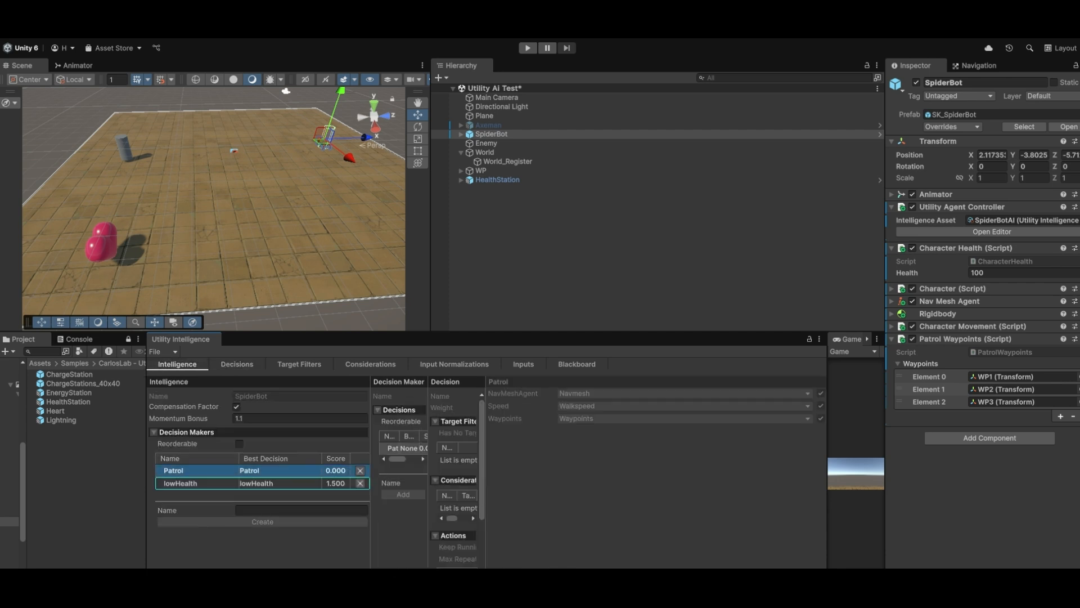
key(ctrl+v)
text(chasenemy)
key(Return)
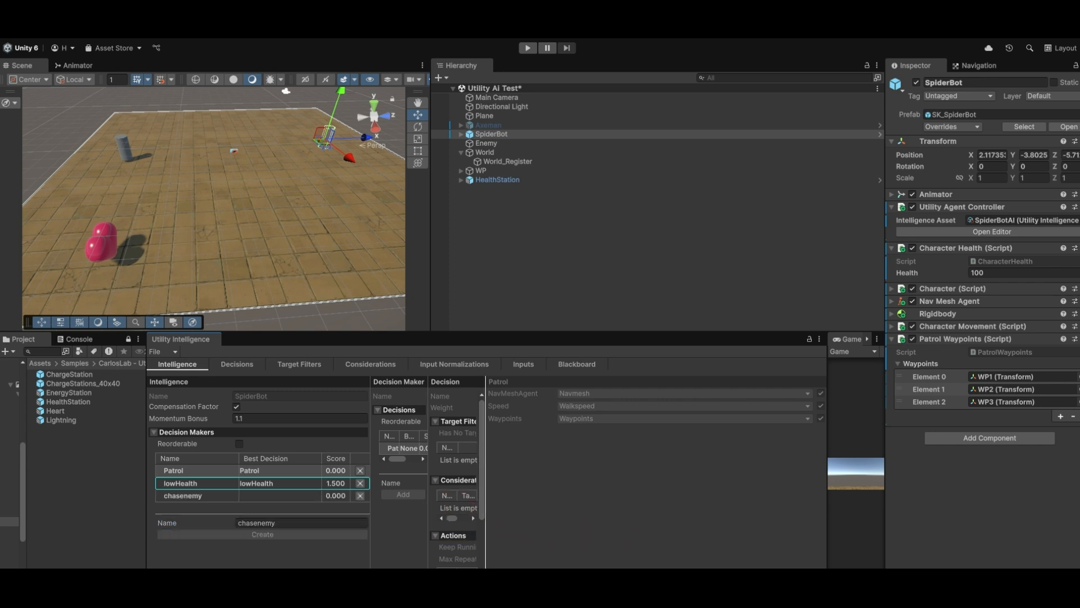
Step: Add the chaseEnemy decision to the chasenemy decision maker and open its details
drag(428, 471, 533, 471)
click(197, 495)
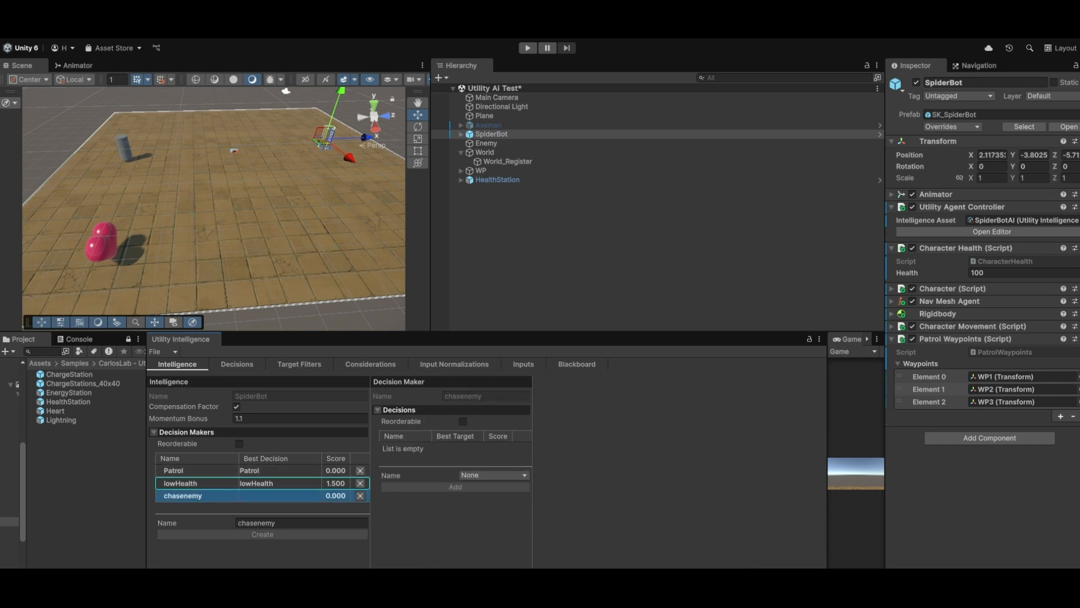
click(493, 475)
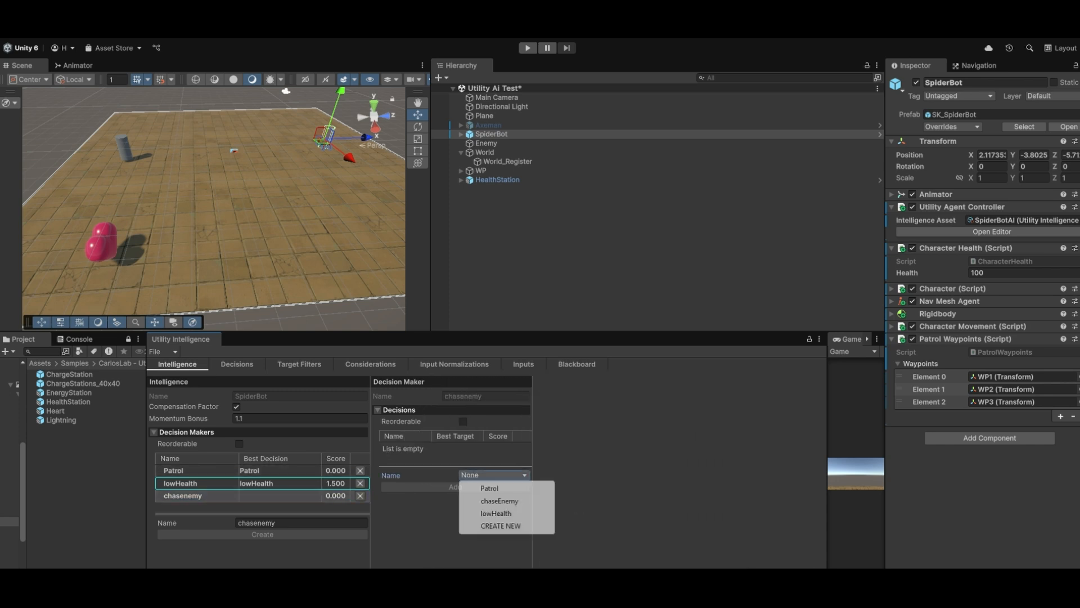
click(500, 499)
click(455, 487)
click(409, 448)
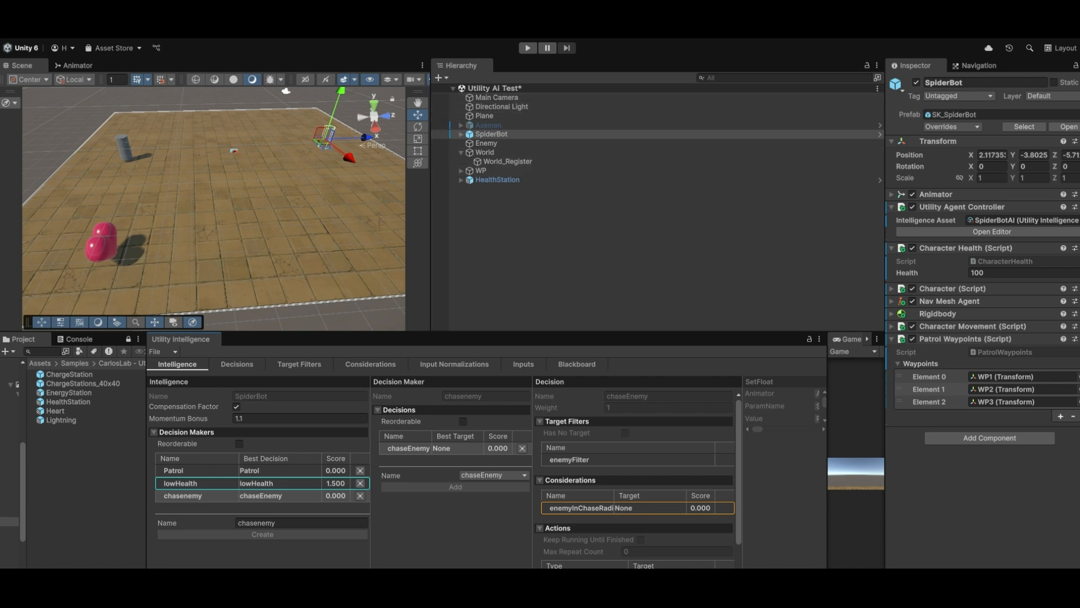
Step: Register the Enemy object as a new element in the Entities list of World_Register's Utility Entity Register
click(486, 143)
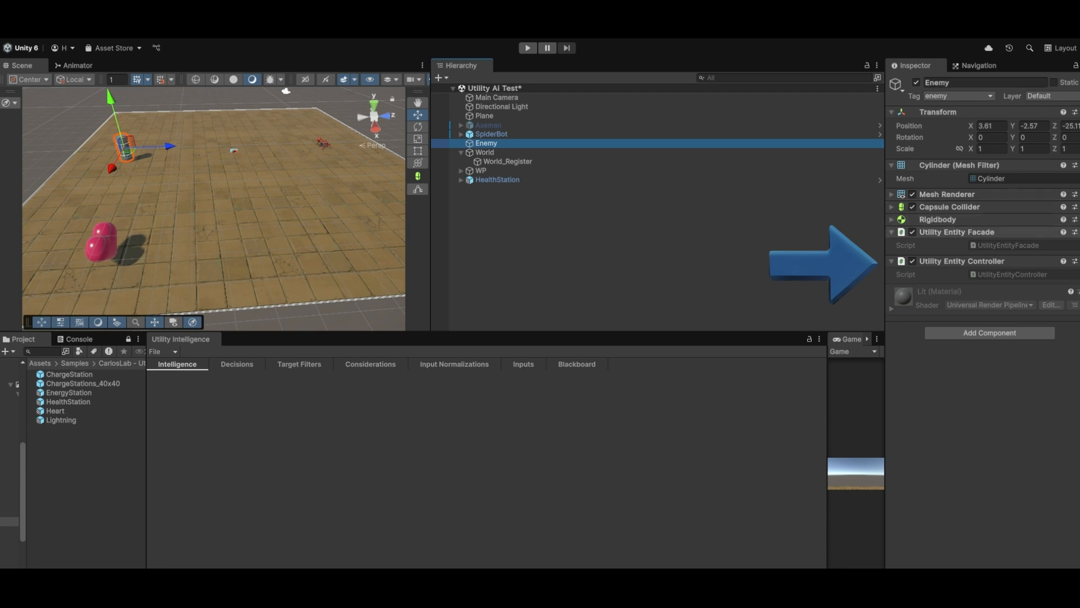
click(507, 161)
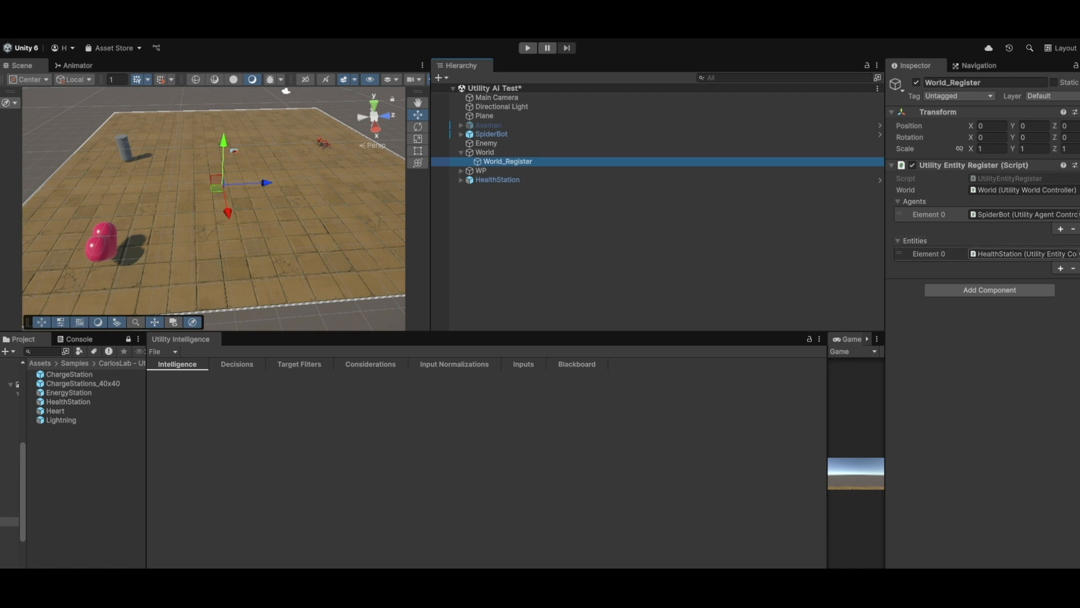
click(1061, 268)
drag(487, 143, 1021, 266)
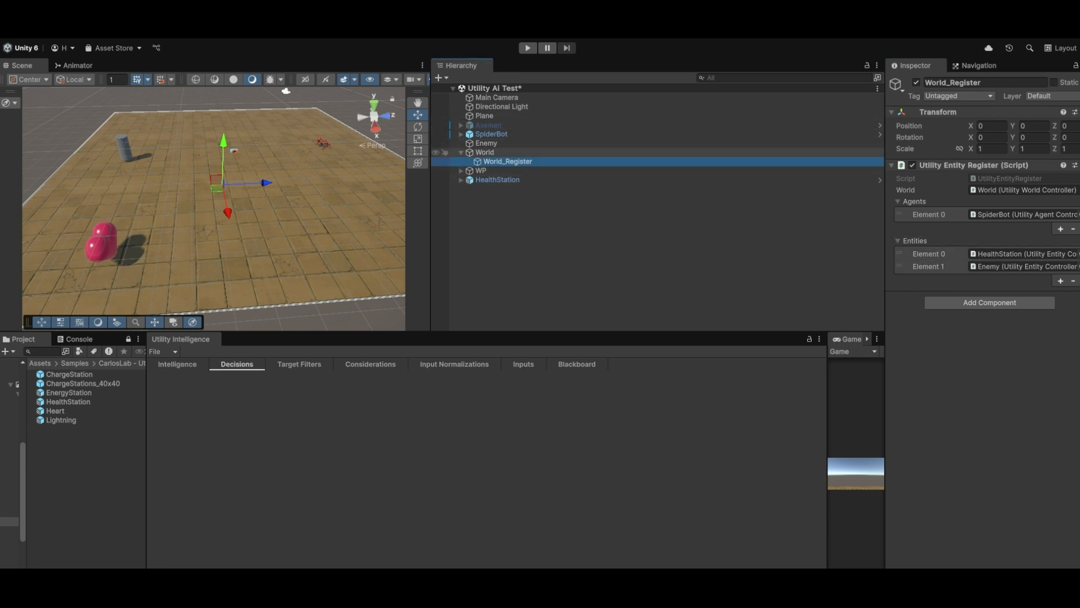
Step: Play-test the scene with the SpiderBot intelligence, examining its live inputs and its movement around the enemy and health station, and stop playing
click(491, 134)
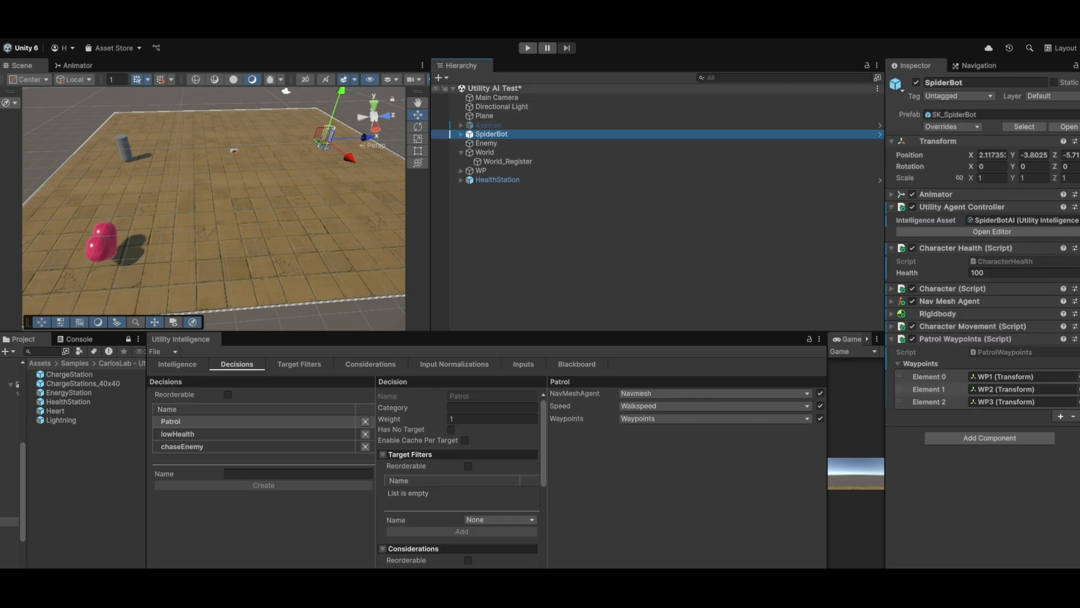
click(528, 48)
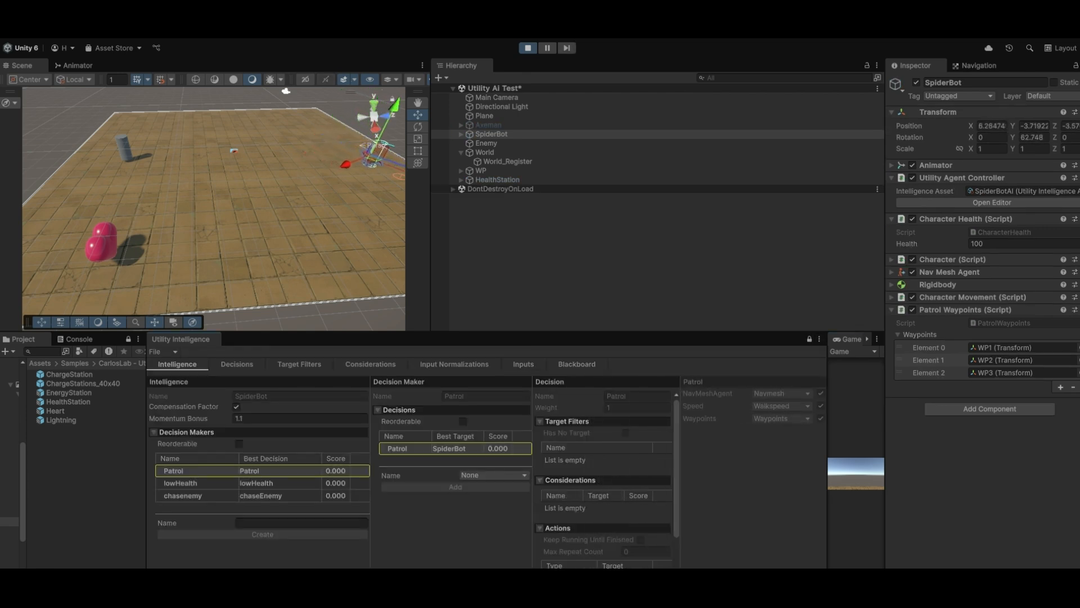
click(523, 364)
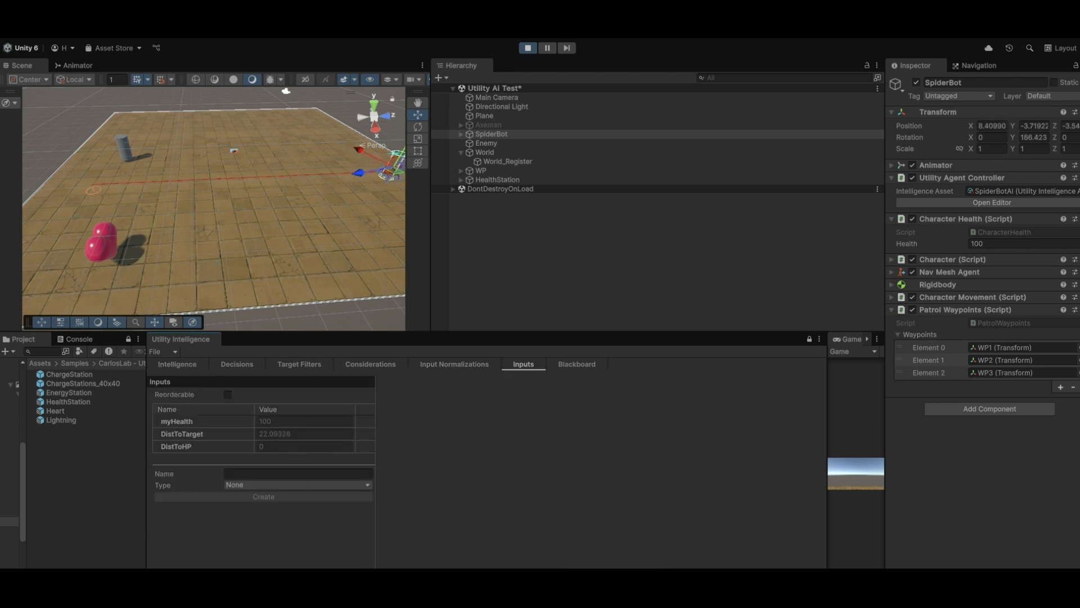
click(486, 143)
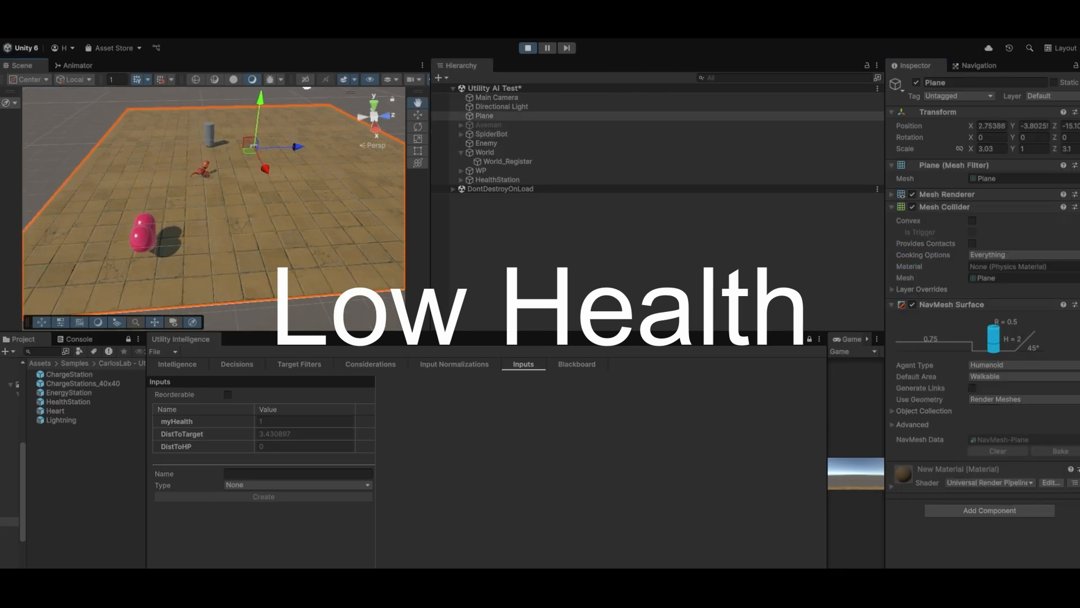
scroll(214, 208, up, 6)
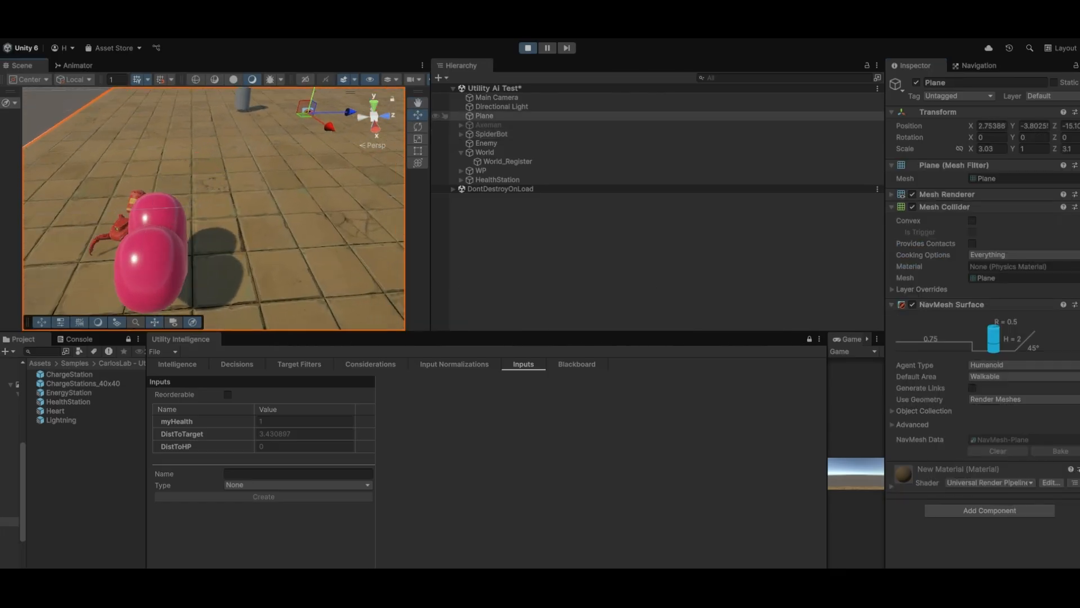
key(ctrl+p)
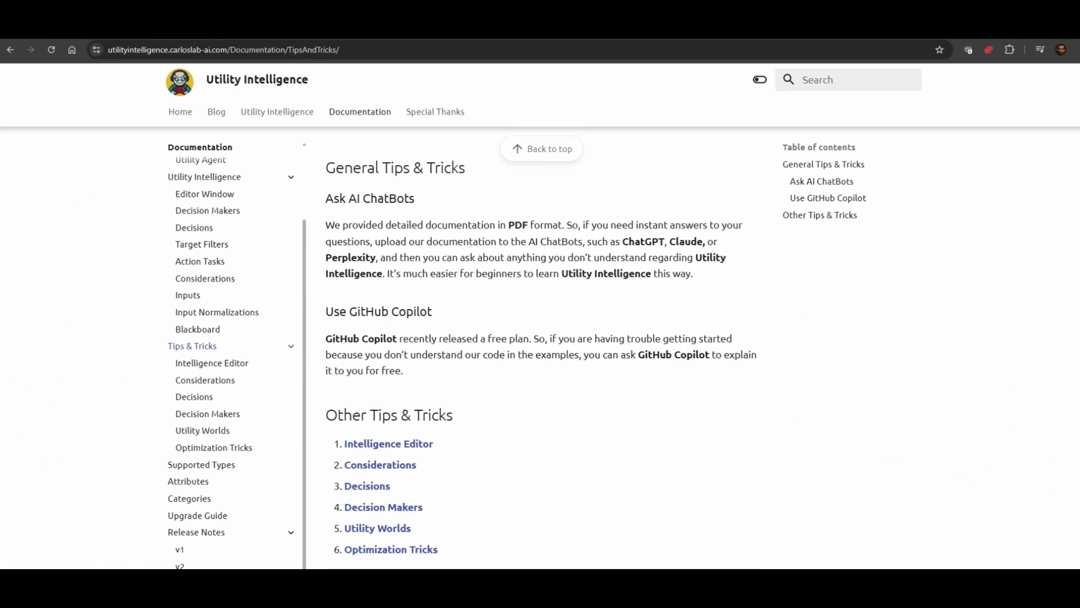
Step: Read the Tips & Tricks page of the Utility Intelligence documentation in the browser through the Other Tips & Tricks list
scroll(540, 348, down, 1)
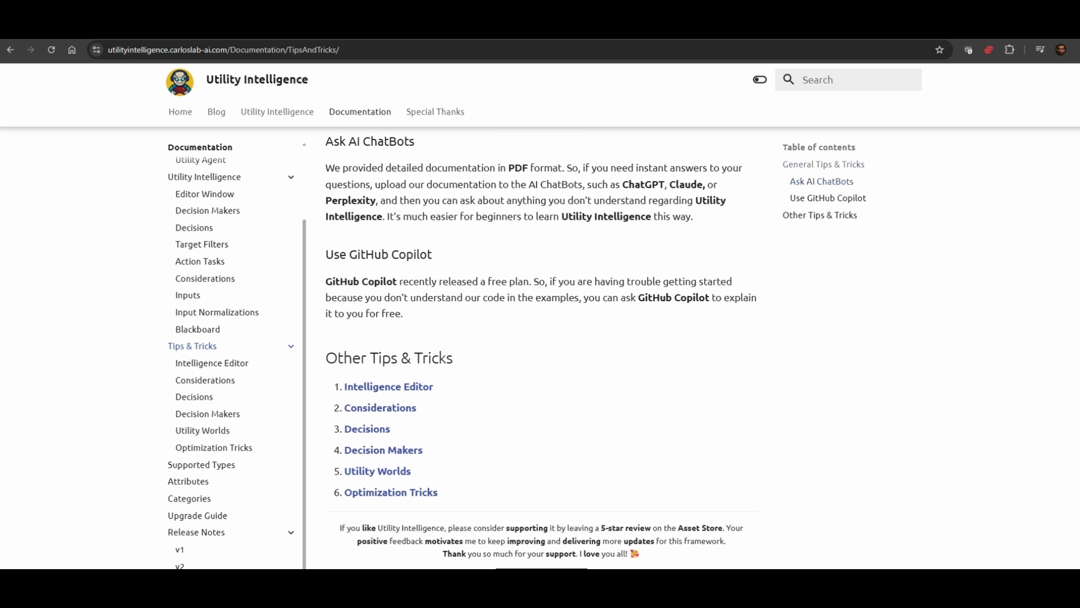
scroll(540, 348, down, 1)
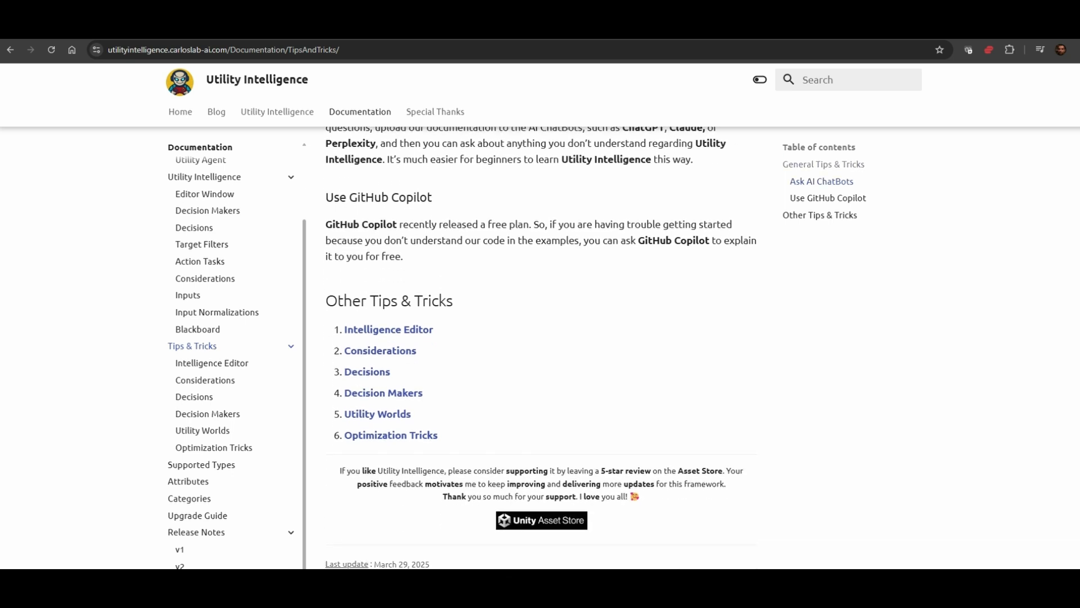
scroll(540, 349, down, 1)
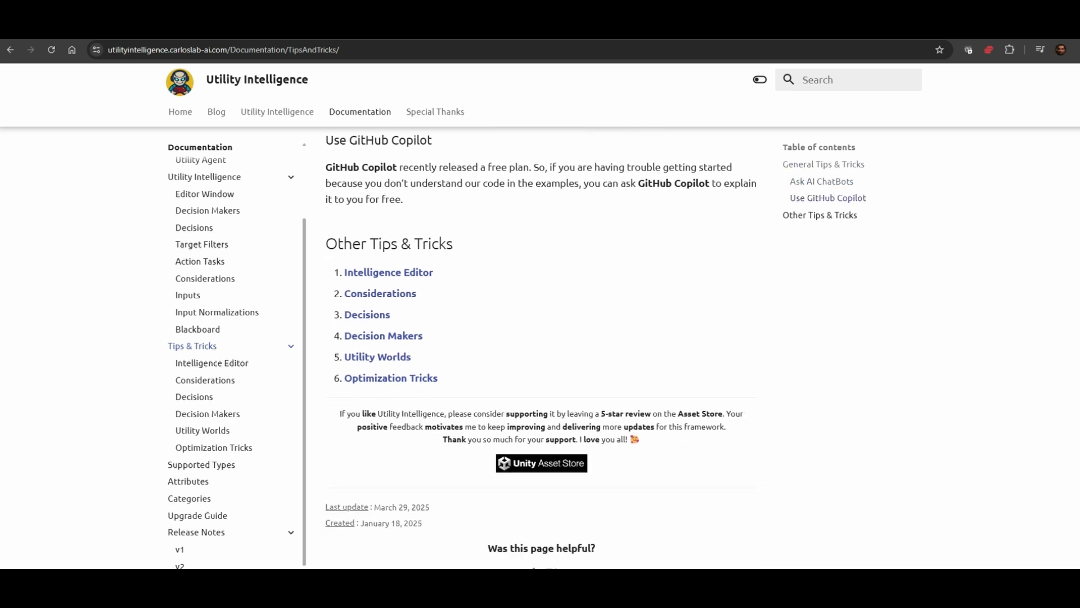
scroll(540, 349, down, 1)
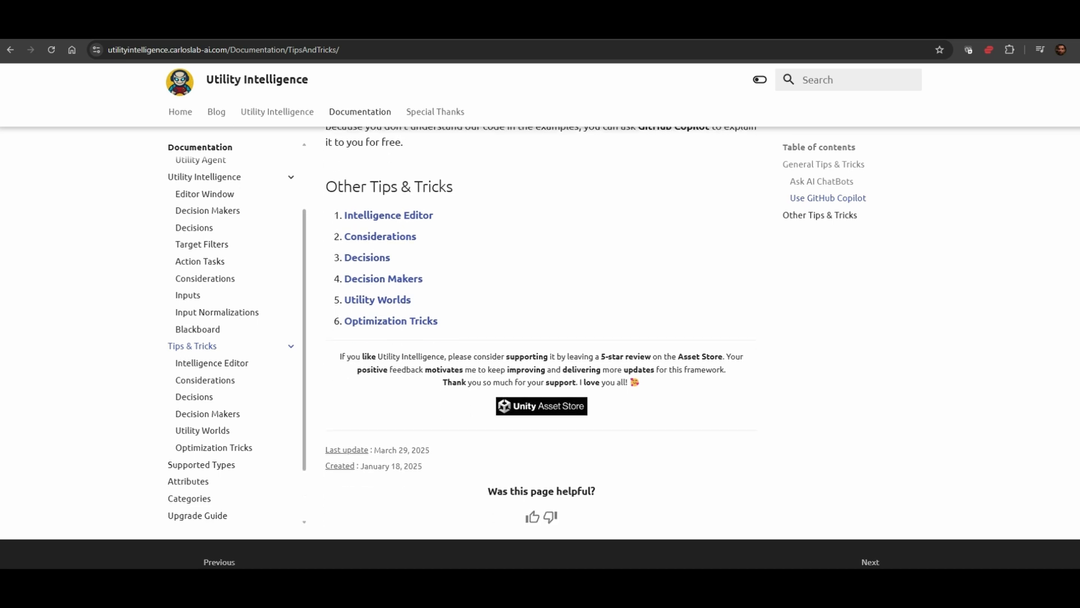